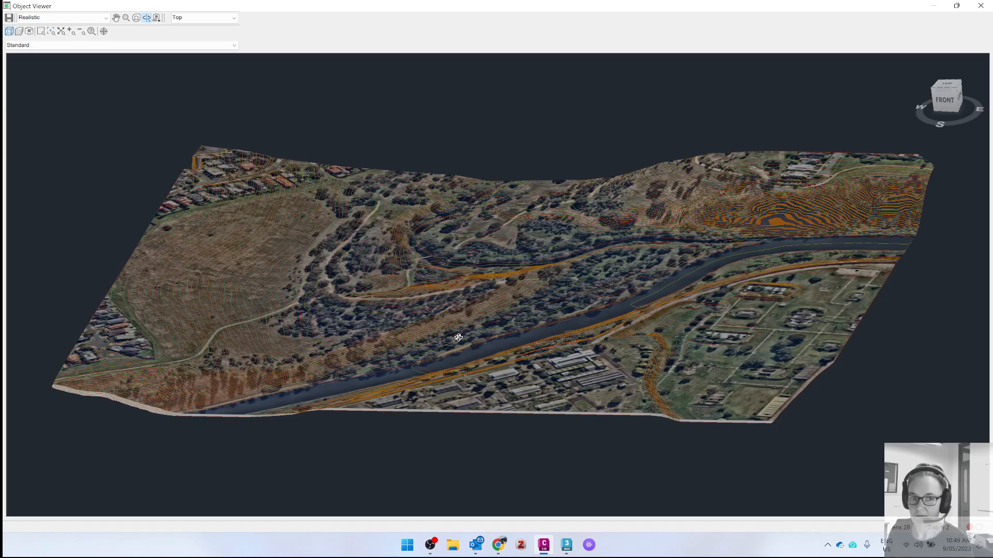
- Switch to Chrome, search the Data Vic site for "contour" and open the Vicmap Elevation - 1-5 Contours & Relief dataset
drag(458, 338, 456, 336)
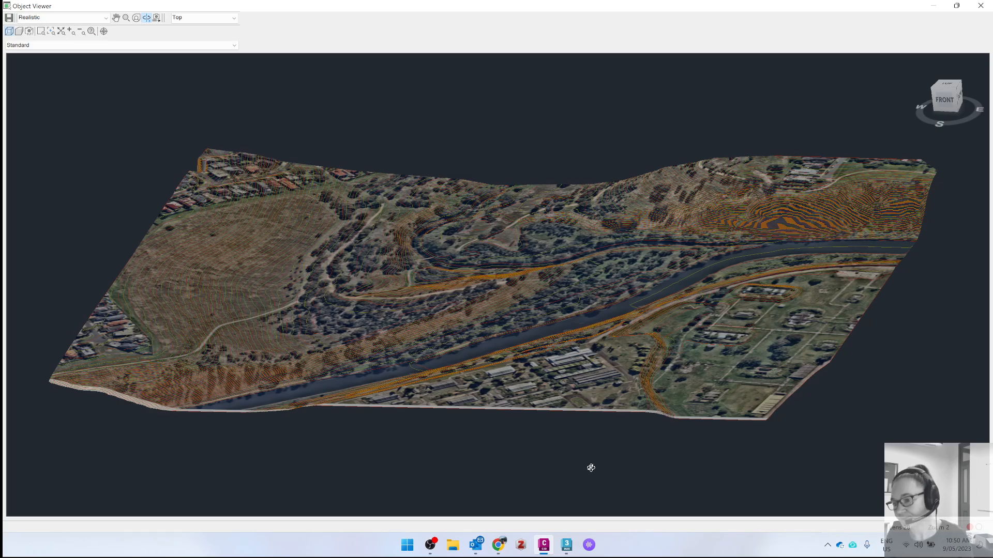
click(496, 547)
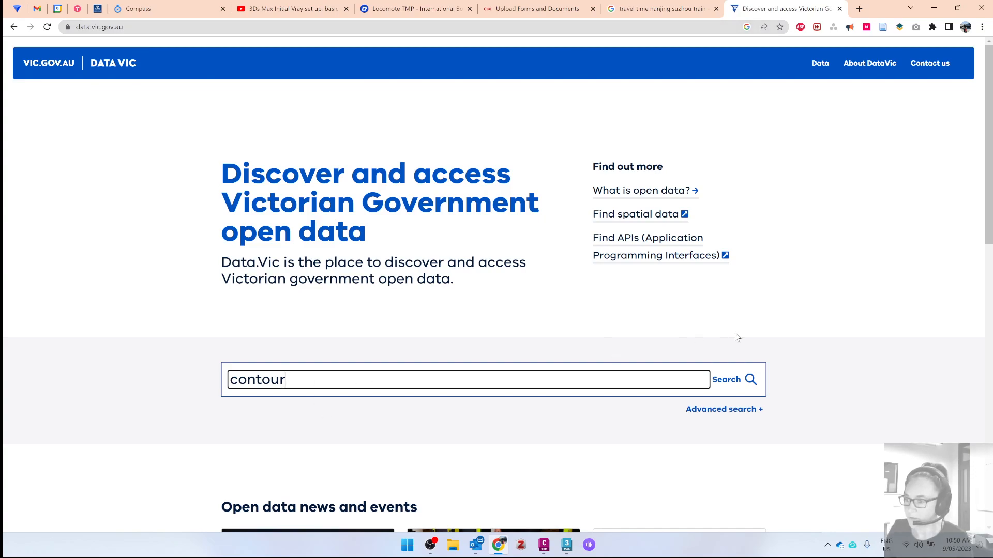
click(733, 385)
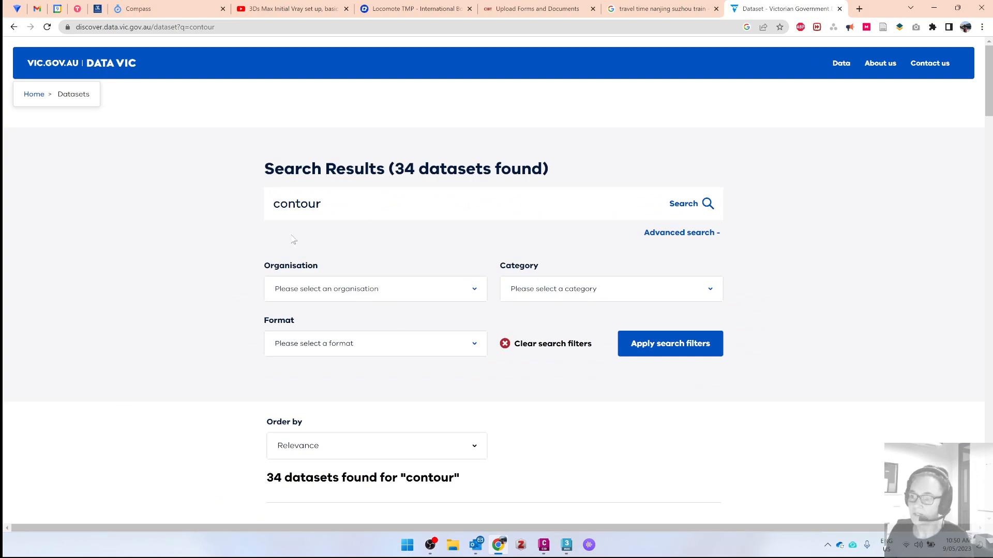
scroll(423, 239, down, 2)
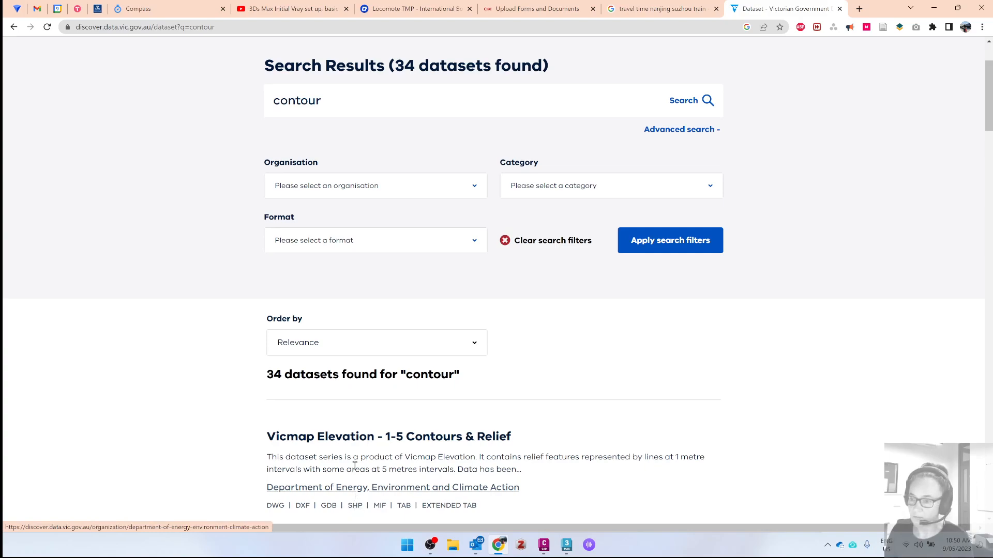
click(363, 440)
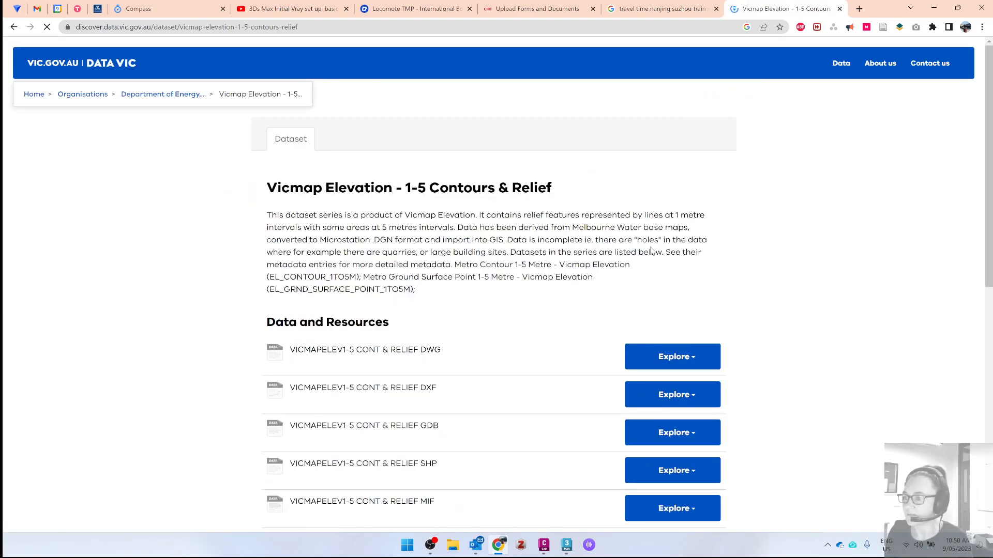
- Check the dataset's listed file formats and the access options for the SHP resource
scroll(523, 412, down, 2)
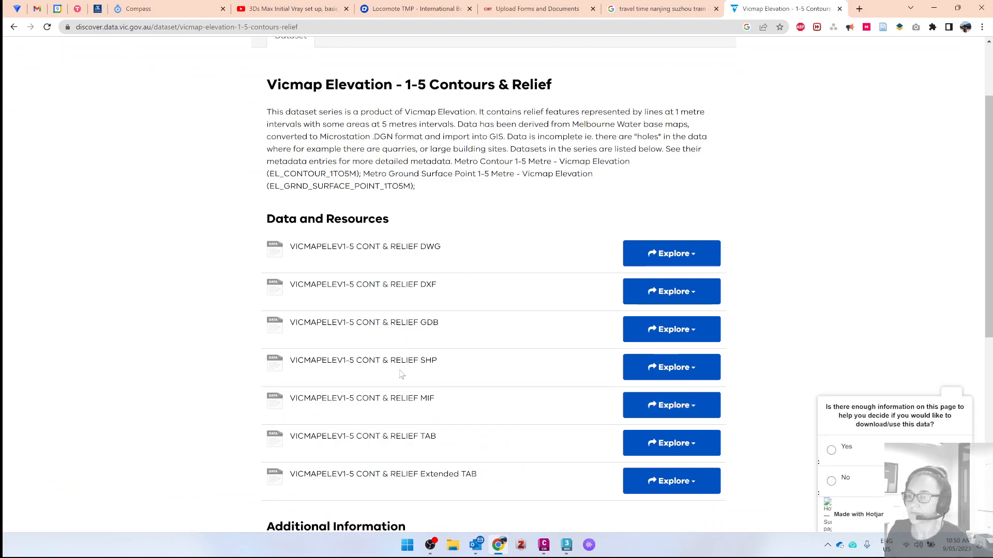
click(691, 371)
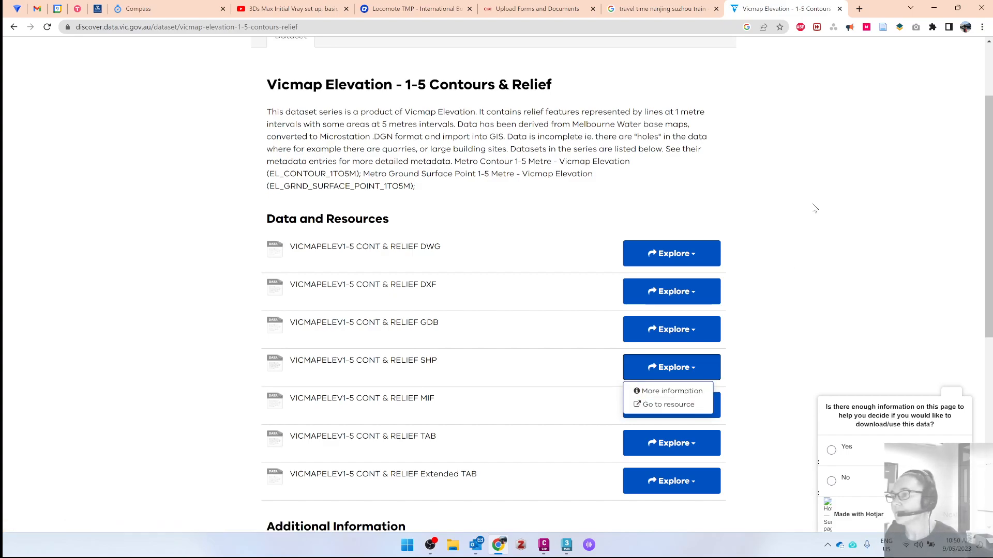
click(815, 204)
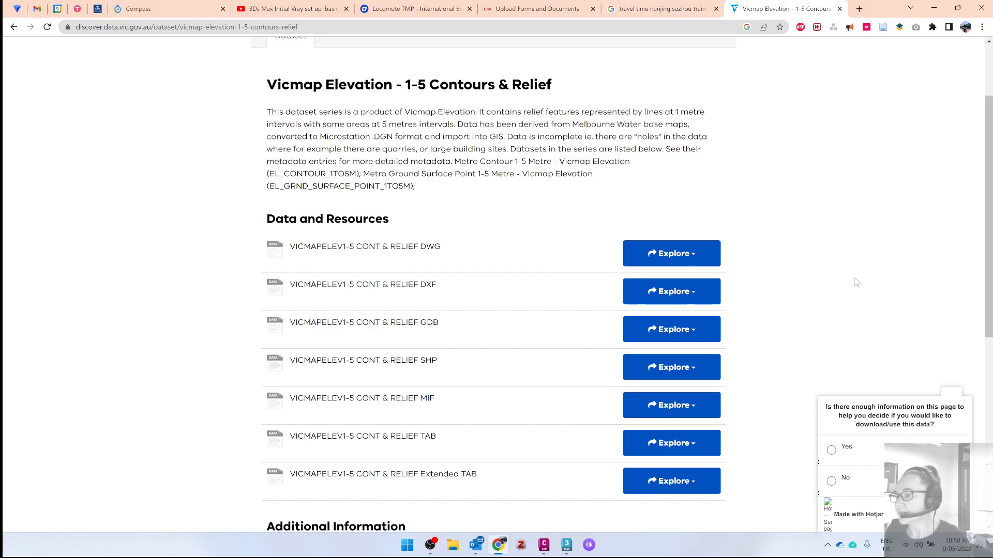
- Return to Civil 3D, close the Object Viewer, and inspect the closed boundary polyline and the contour surface in the 3D drawing
click(545, 546)
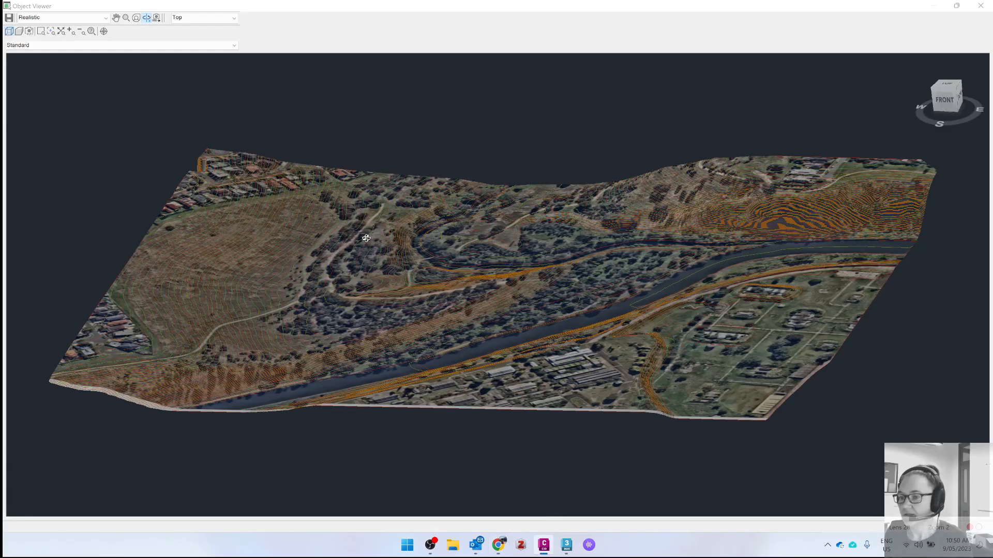
click(981, 6)
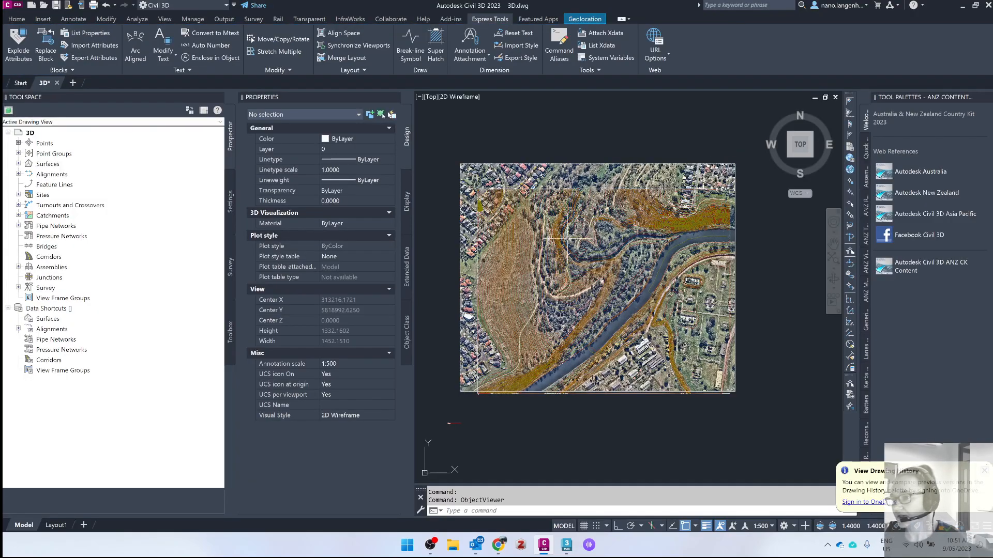
scroll(605, 320, up, 2)
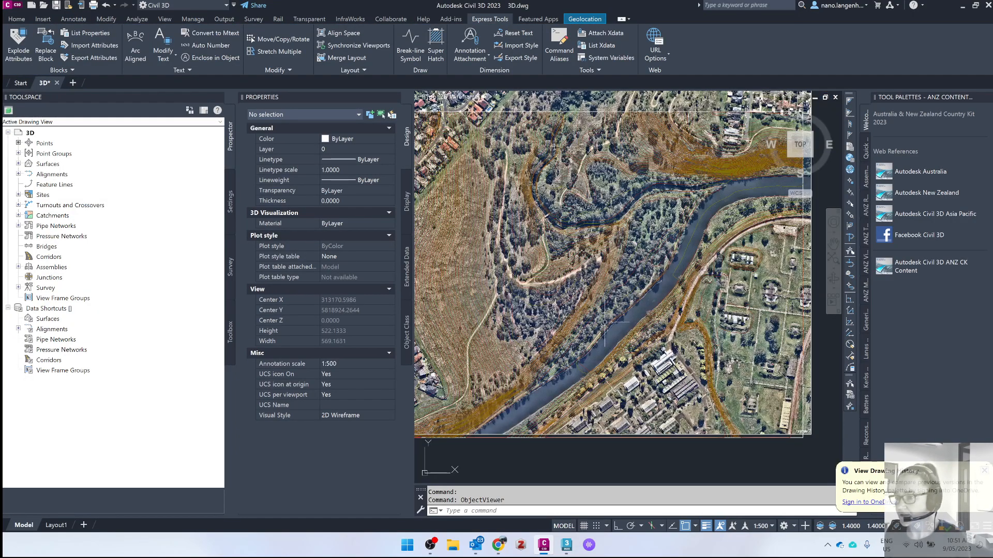
middle_drag(575, 321, 574, 350)
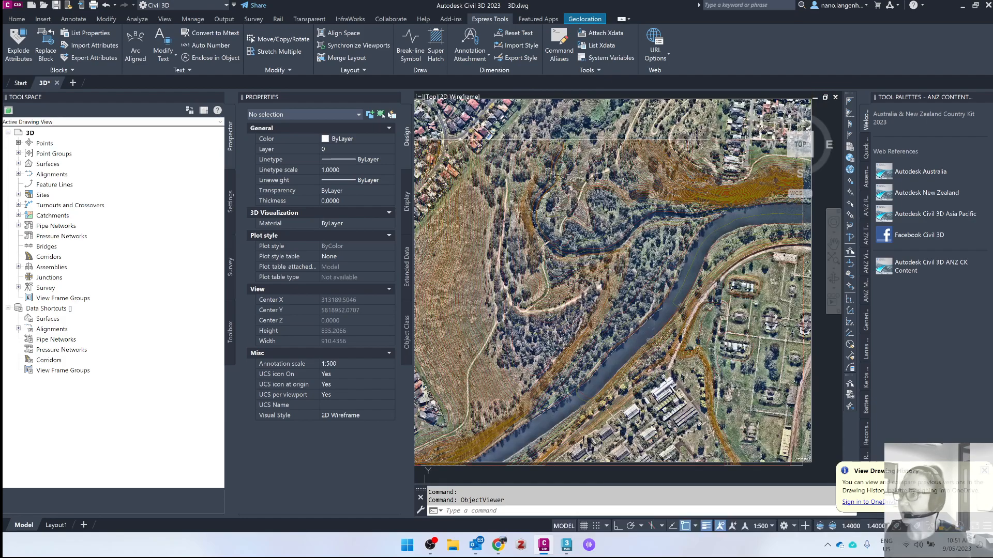
click(642, 99)
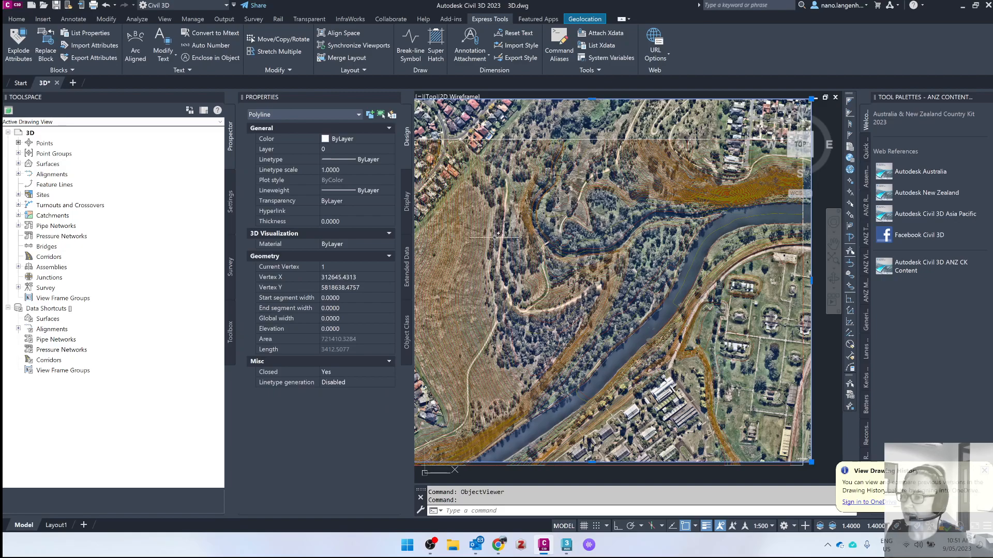
click(482, 238)
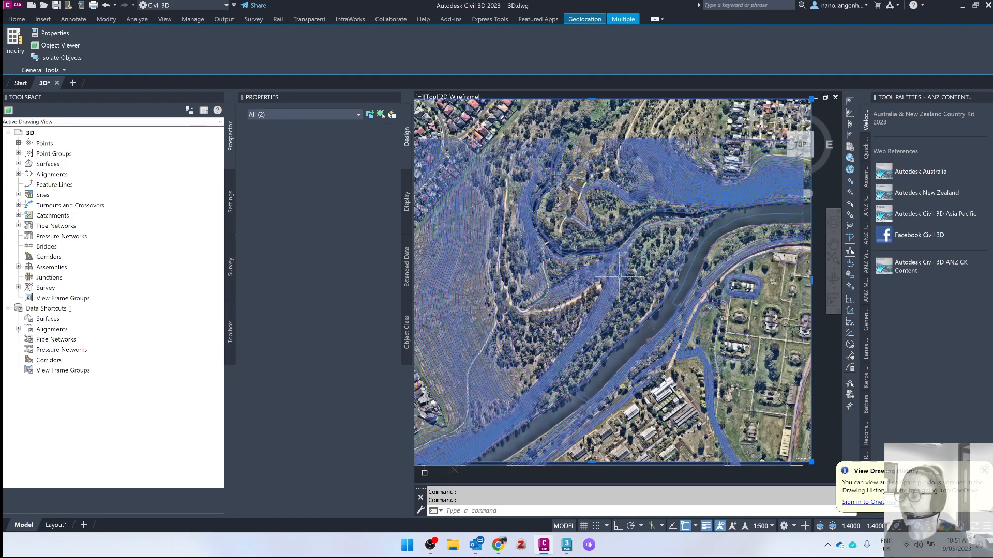
key(Escape)
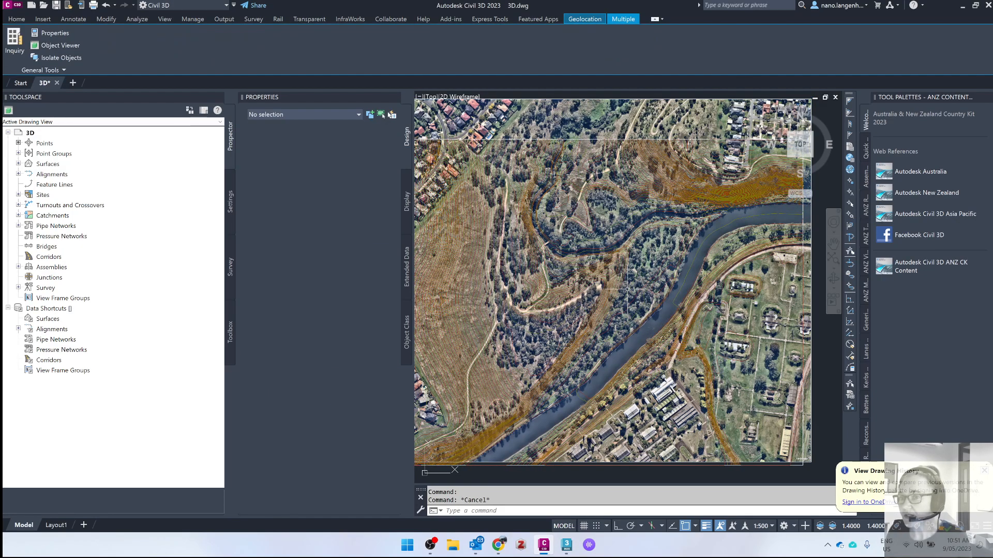
- Create a new drawing in the Civil 3D workspace with the Properties palette closed
click(12, 7)
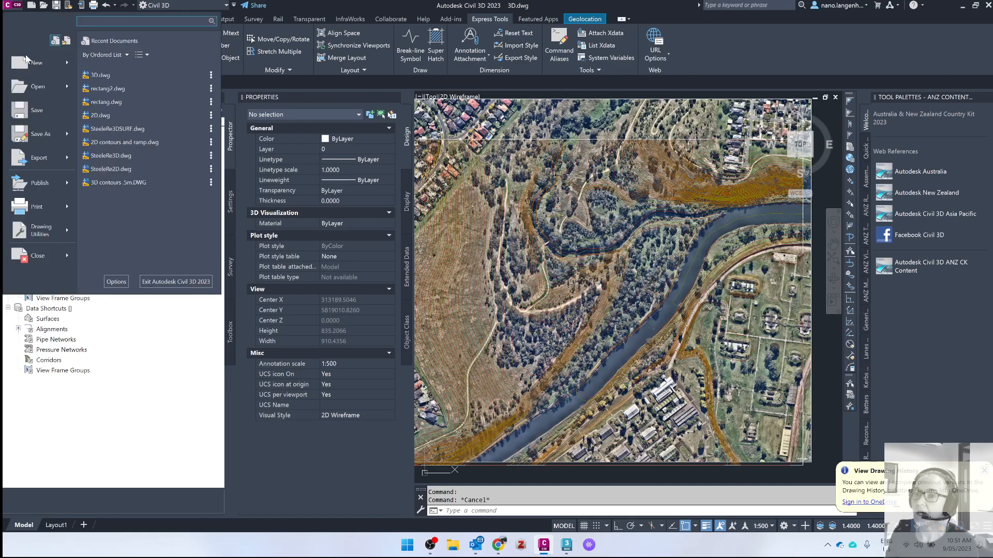
mouse_move(28, 65)
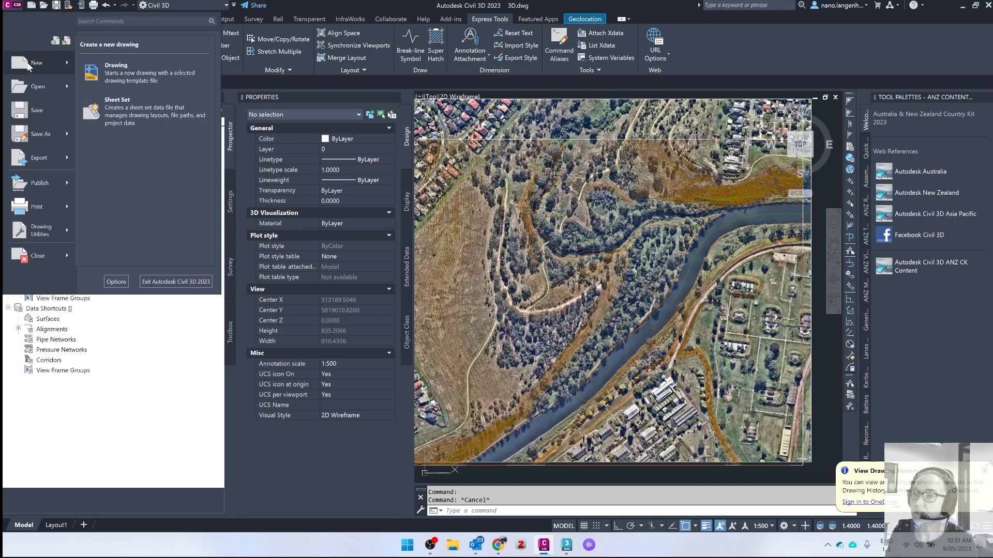
click(124, 74)
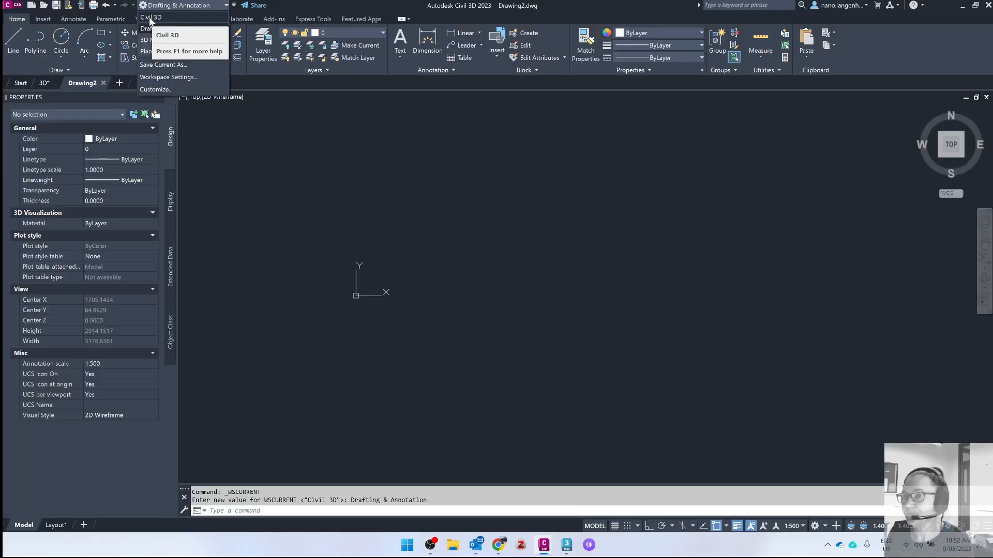
click(150, 17)
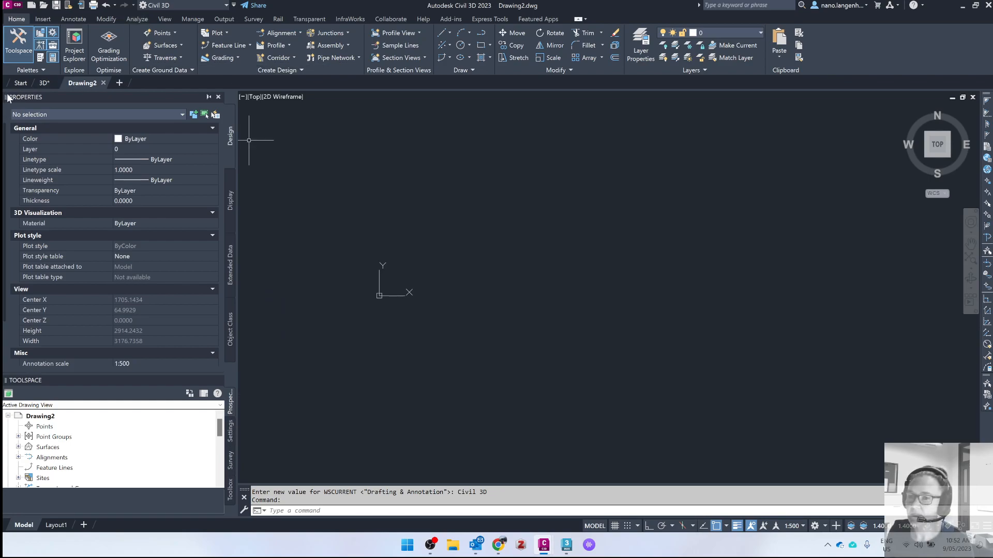
click(219, 97)
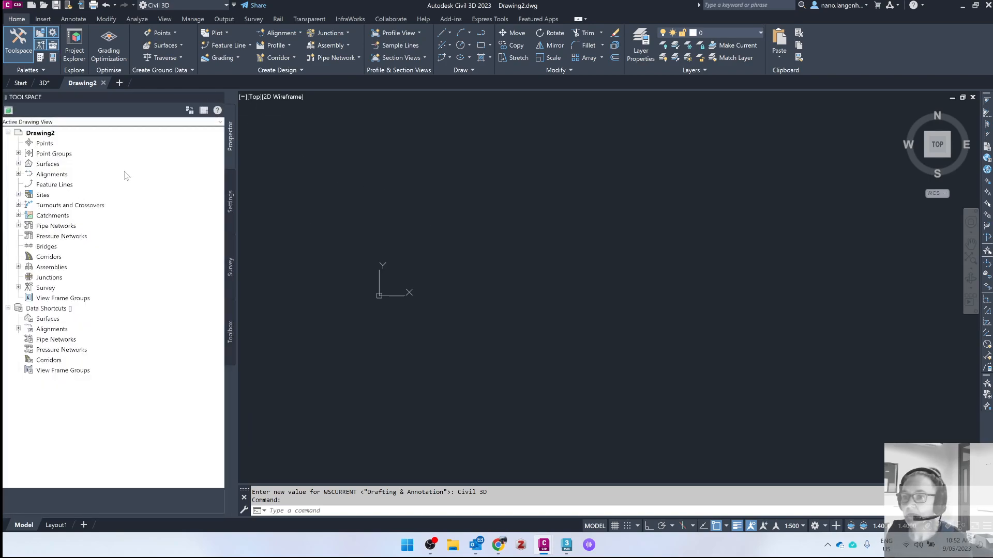
- Open the new drawing's Drawing Settings and set the zone category to Australia
click(231, 206)
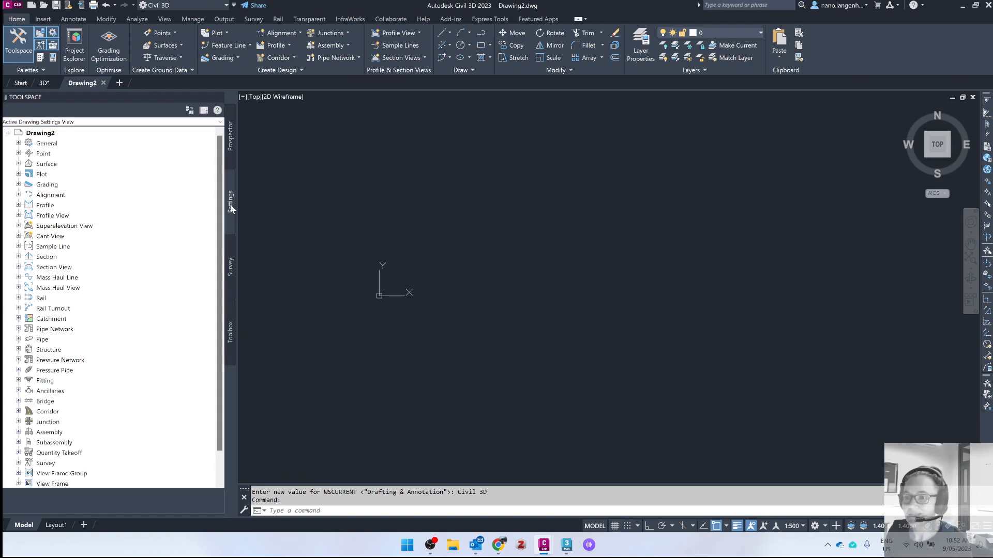
click(41, 133)
right_click(46, 133)
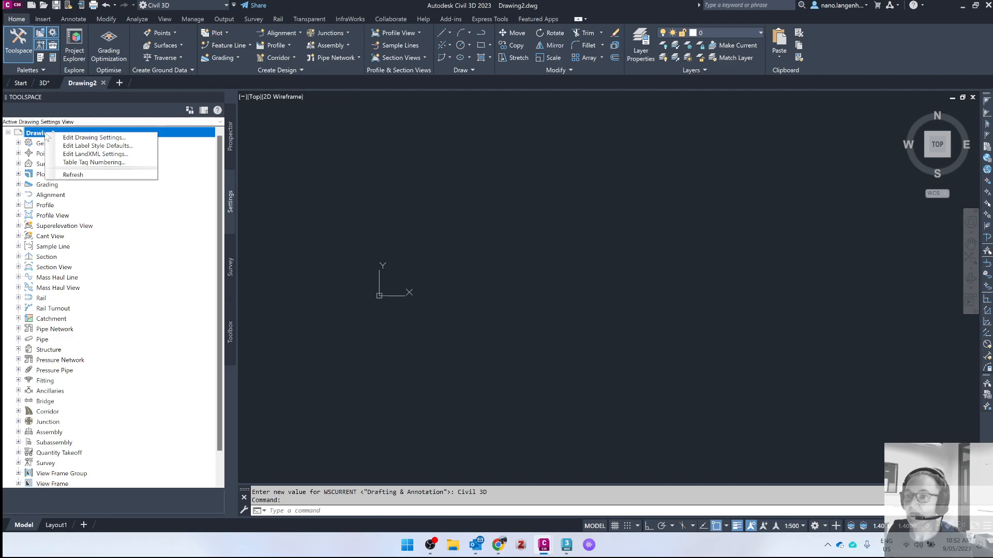
click(66, 138)
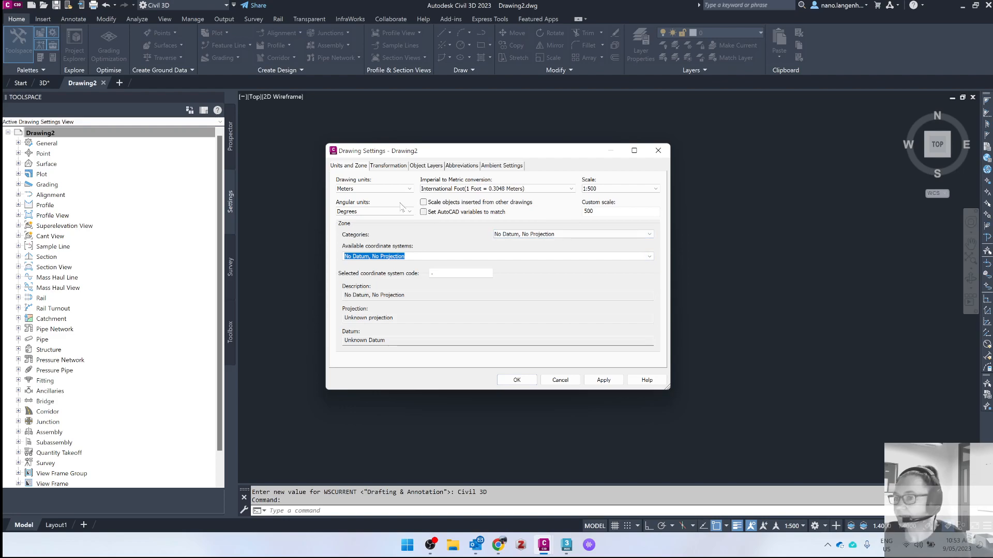
click(626, 236)
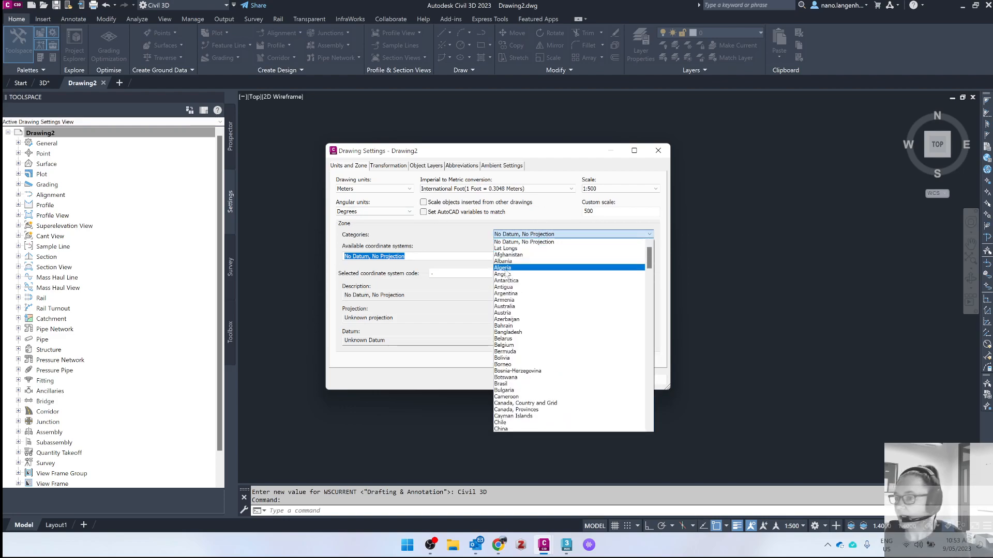
click(513, 307)
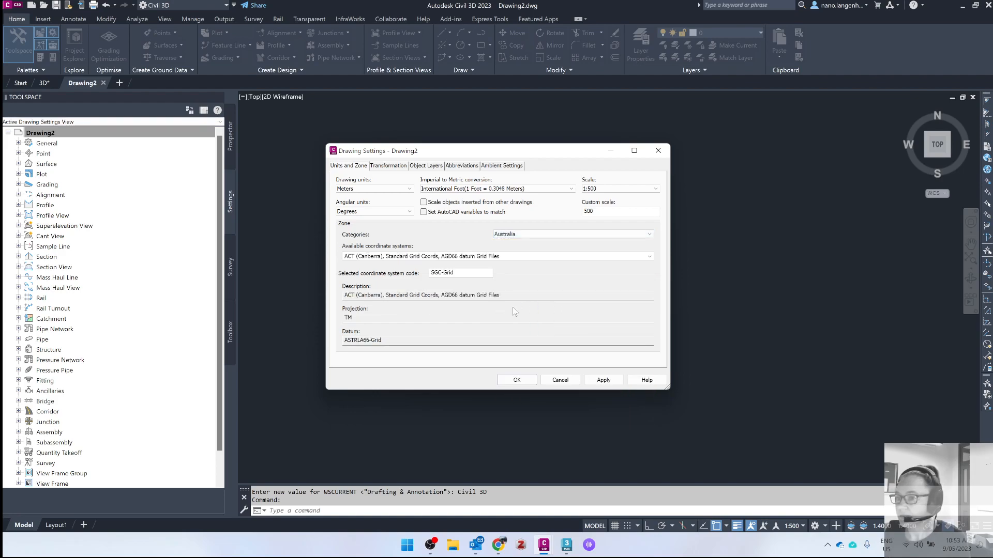
- Assign the coordinate system Map Grid of Australia Zone 55, GDA2020 C&D Grid to the drawing and apply the settings
click(371, 257)
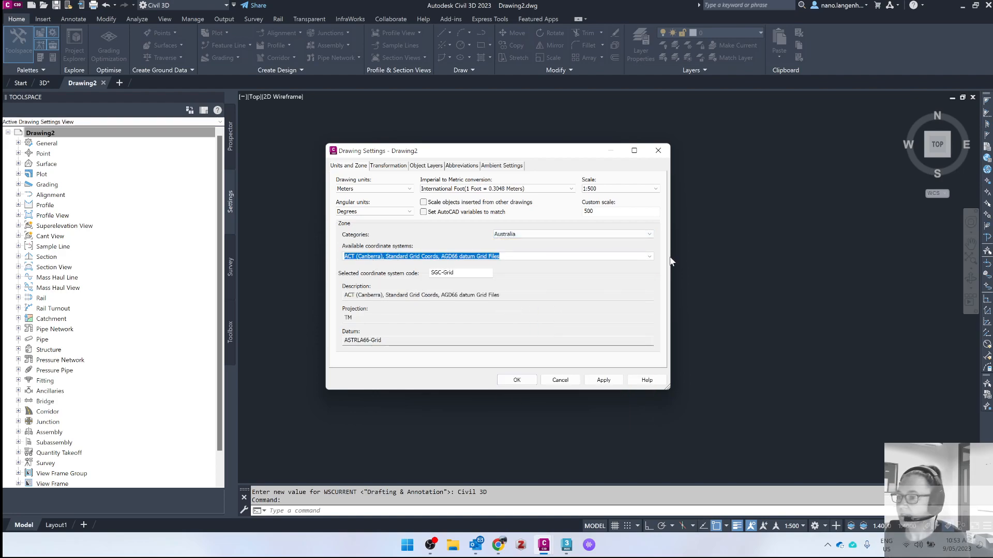
click(650, 257)
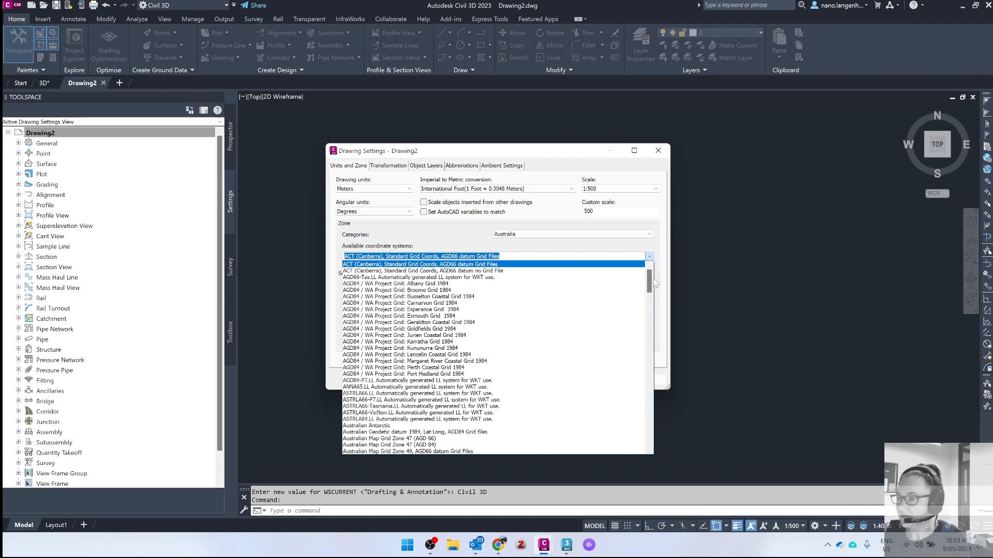
drag(651, 282, 643, 396)
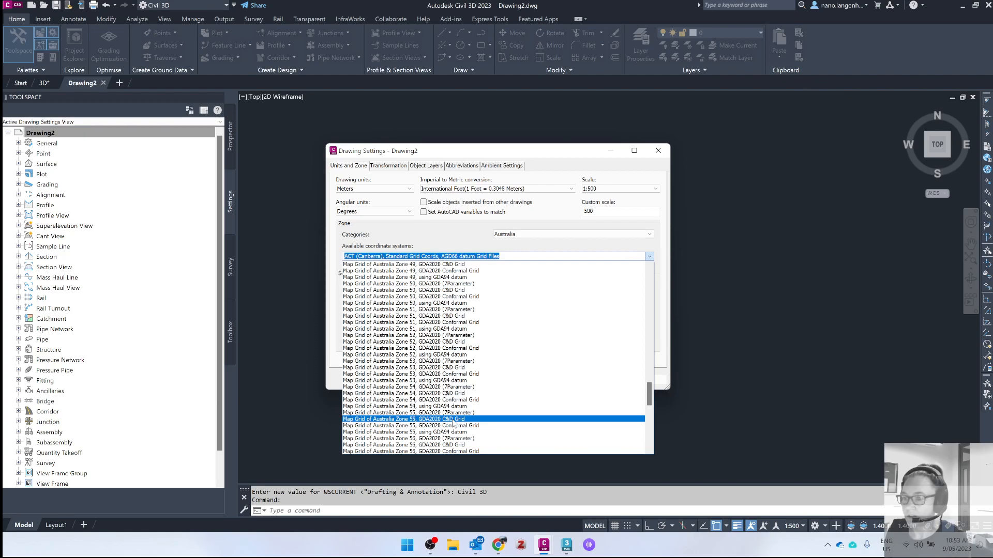
click(453, 419)
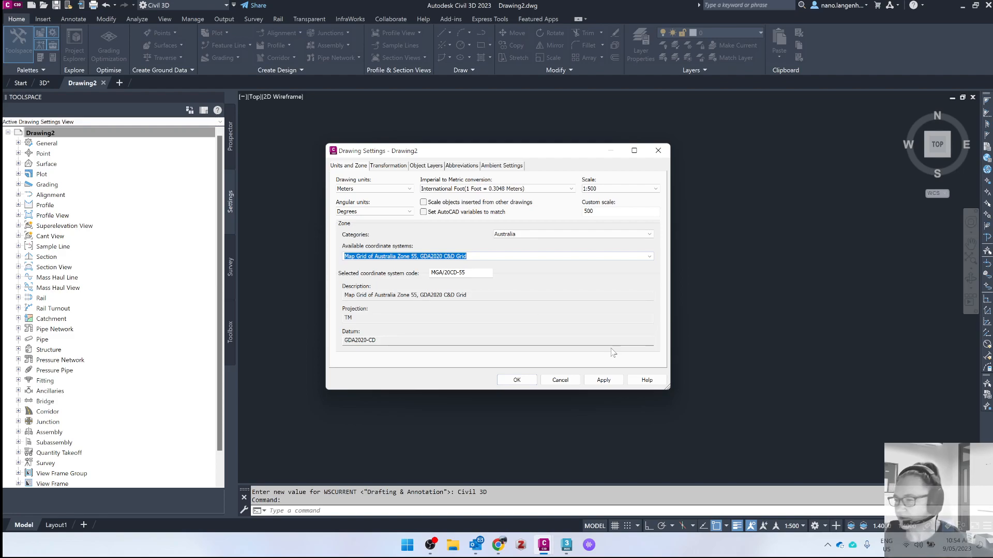
click(602, 381)
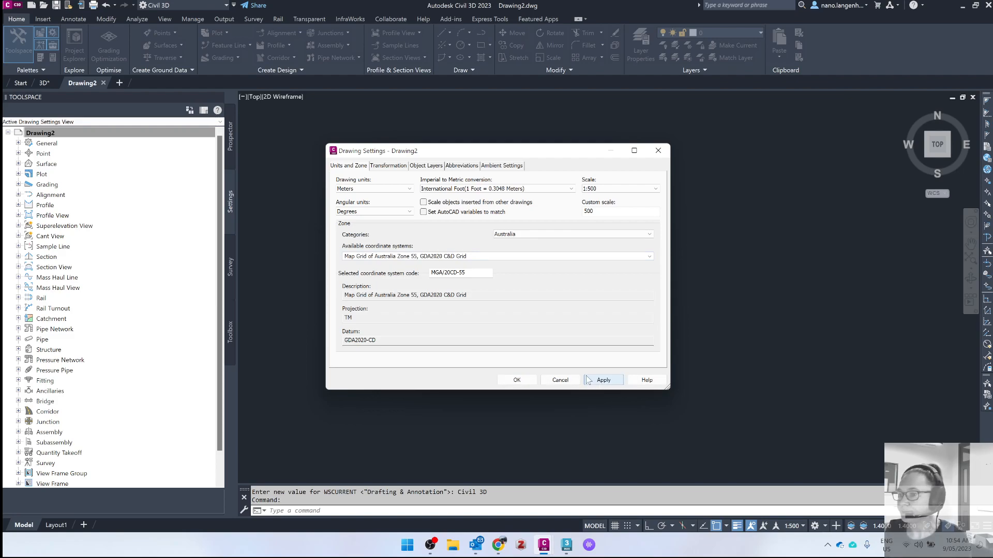
click(507, 380)
- Display the hybrid online map in the georeferenced drawing, accepting the use of Online Map Data
scroll(529, 295, down, 6)
scroll(529, 295, down, 5)
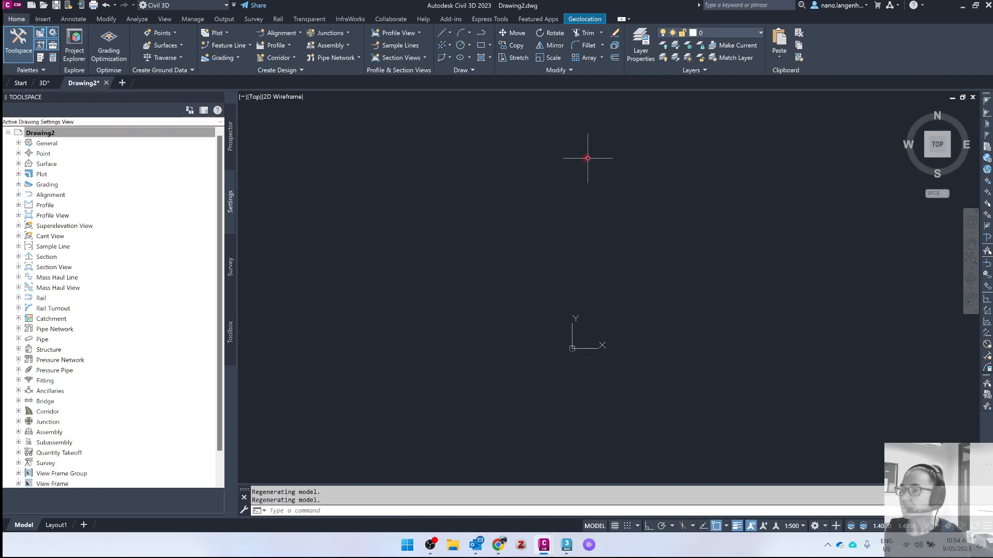
click(580, 20)
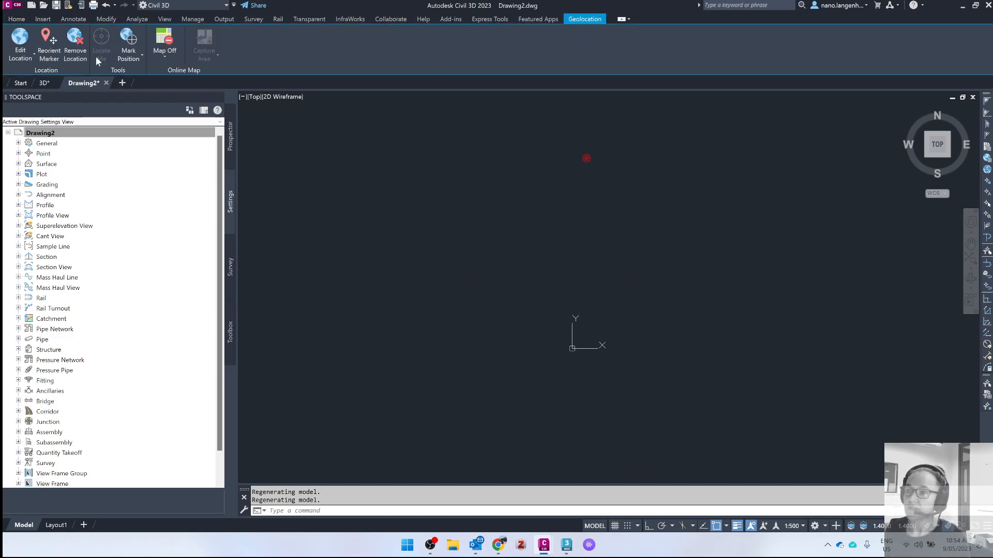
click(160, 55)
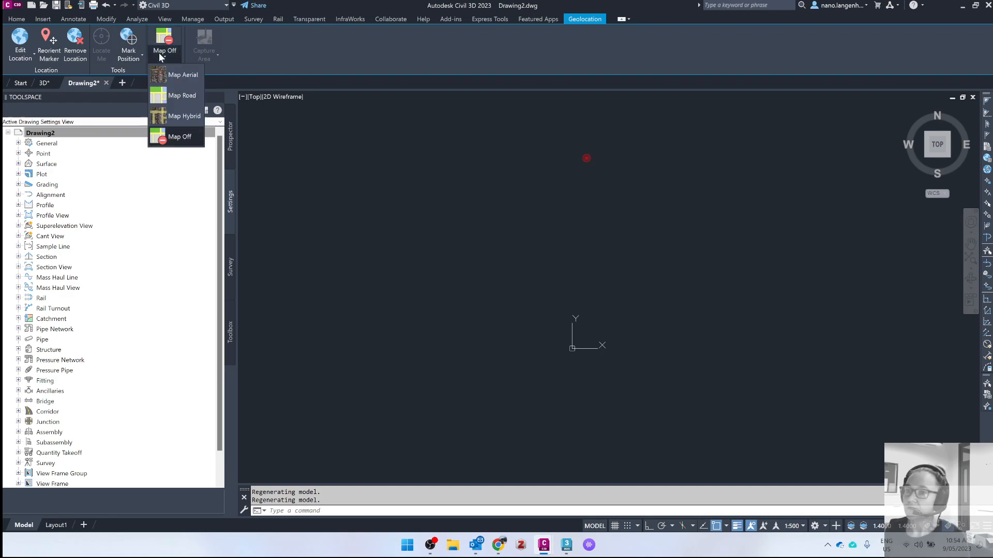
click(170, 113)
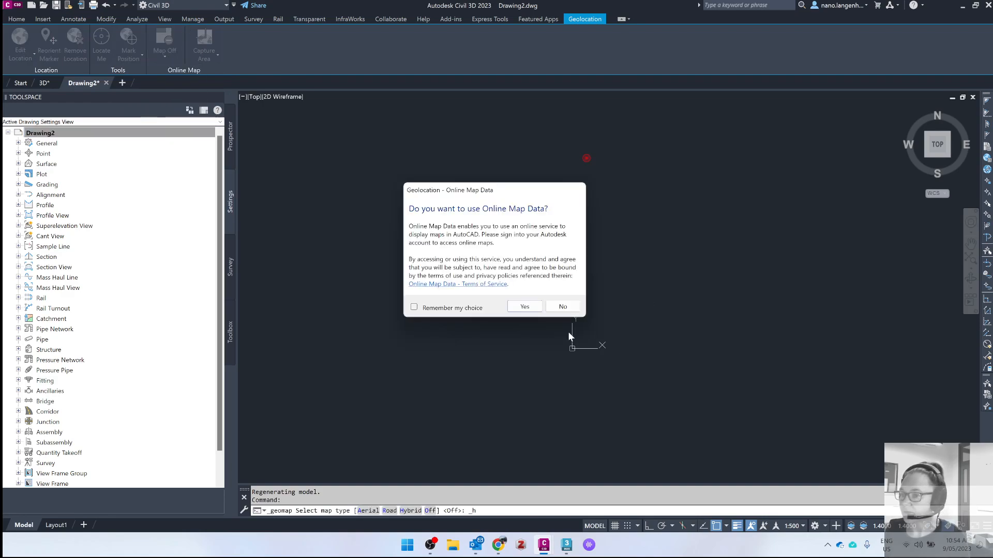
click(524, 307)
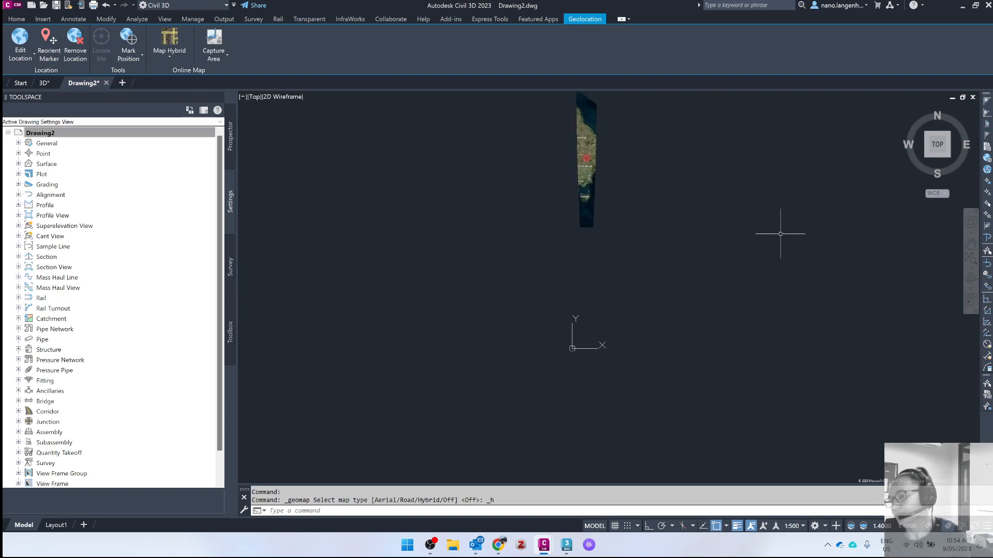
- Locate the Steele Creek Reserve site beside the Maribyrnong River near Melbourne on the online map
middle_drag(673, 207, 678, 258)
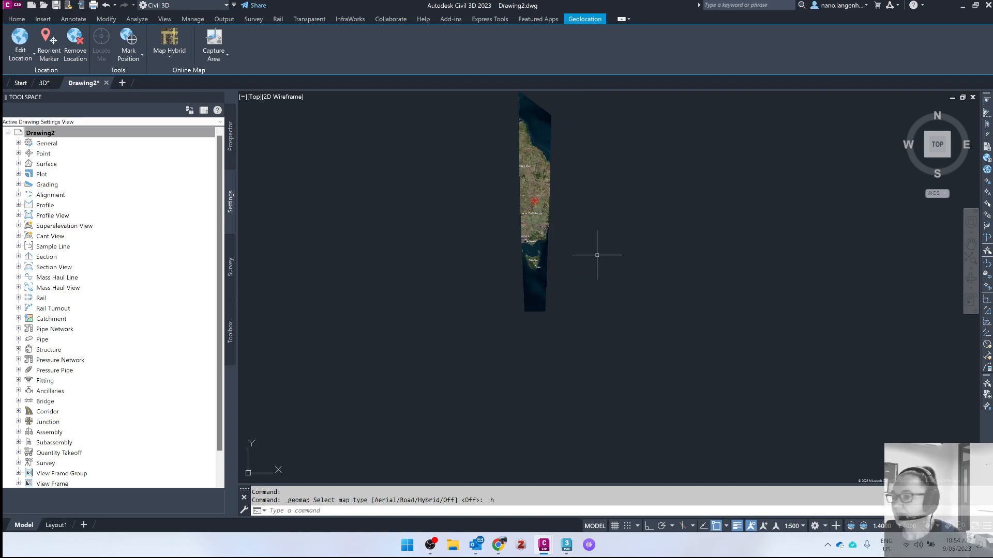
scroll(531, 233, up, 8)
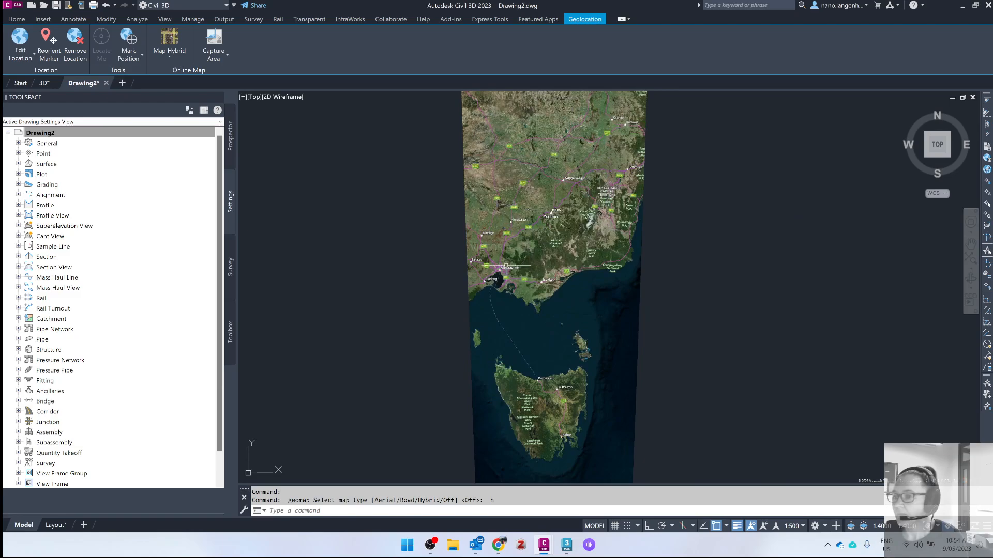
scroll(504, 263, up, 6)
scroll(404, 305, up, 6)
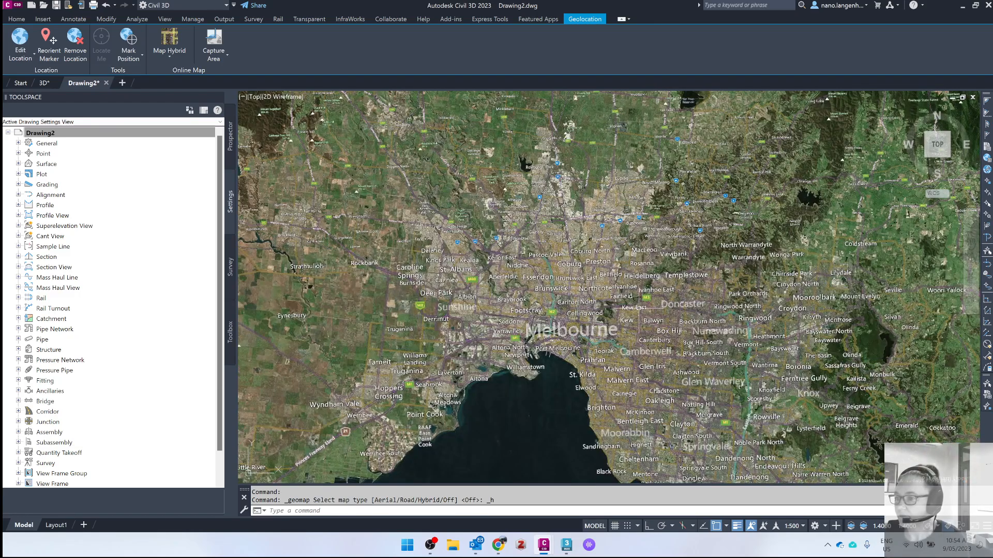
scroll(502, 235, up, 6)
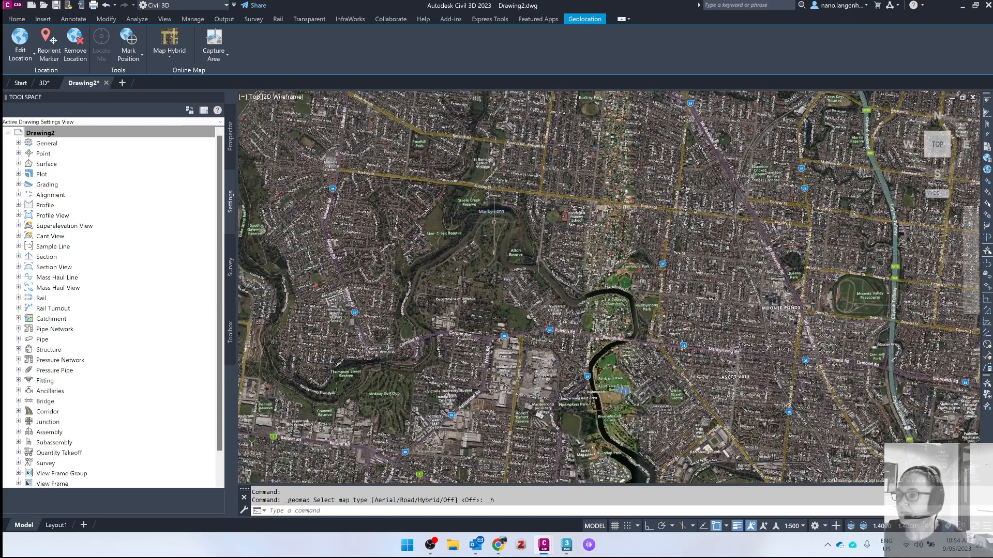
scroll(479, 211, up, 5)
scroll(478, 212, up, 3)
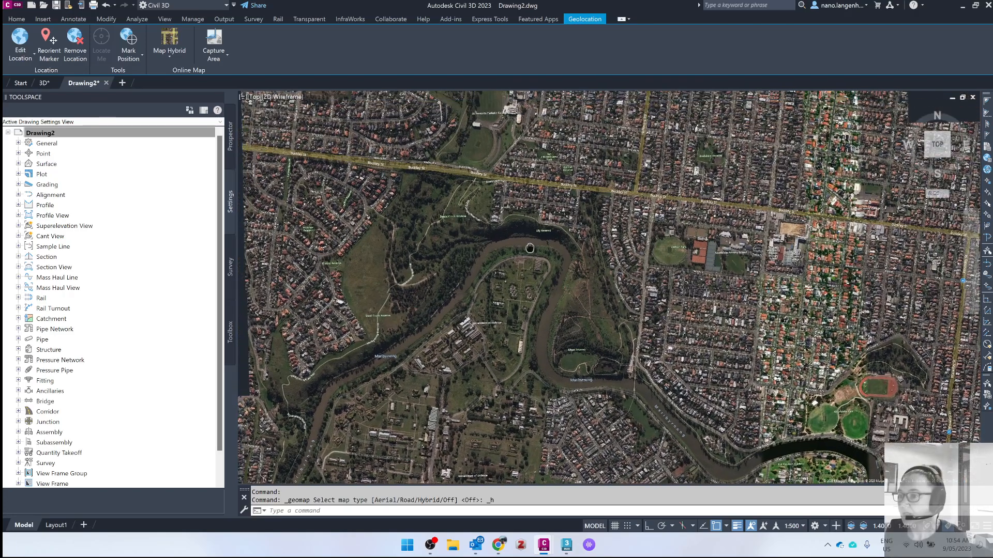
scroll(474, 263, up, 3)
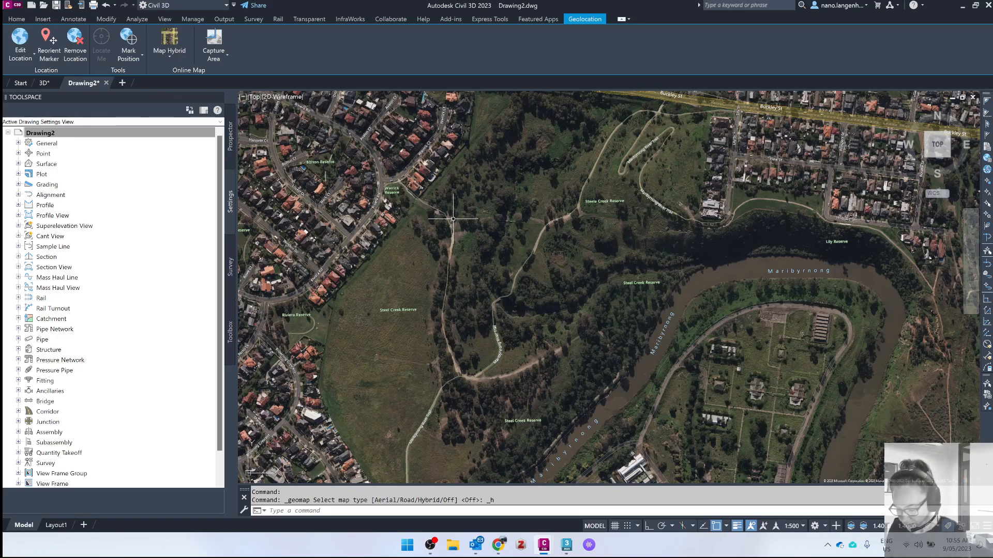
- Start MAPIMPORT and choose the shapefile EL_CONTOUR_1TO5M.shp from the VMELEV_1TO5 folder
text(map)
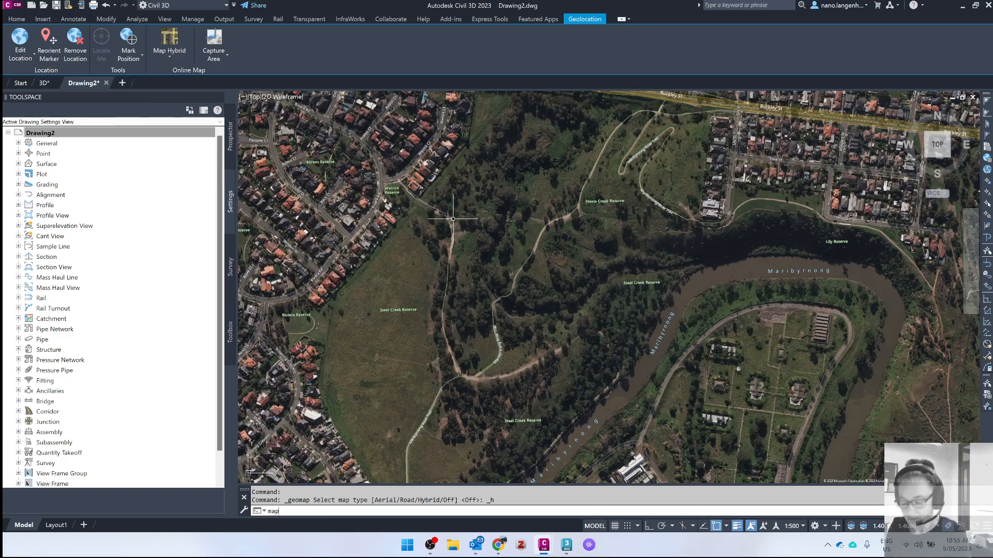
text(impor)
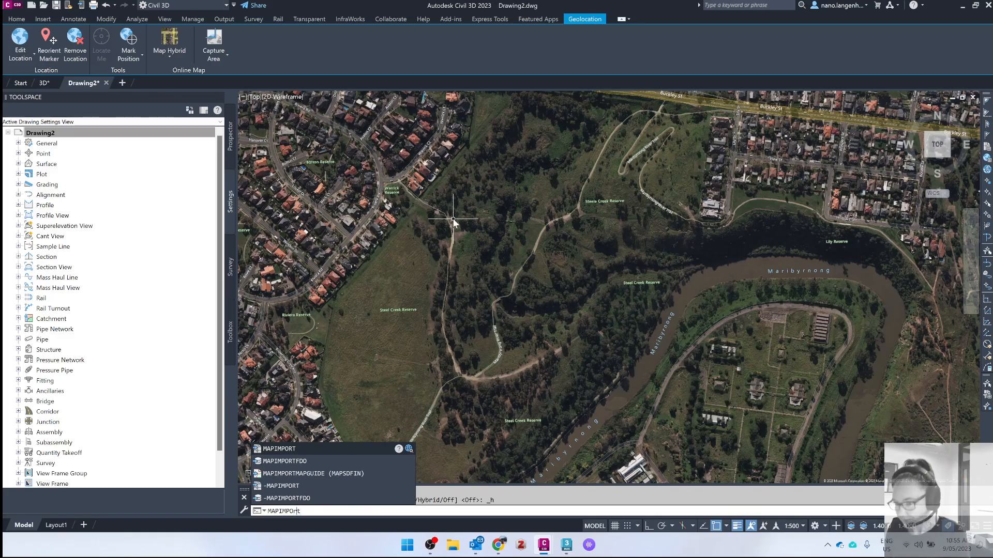
text(t)
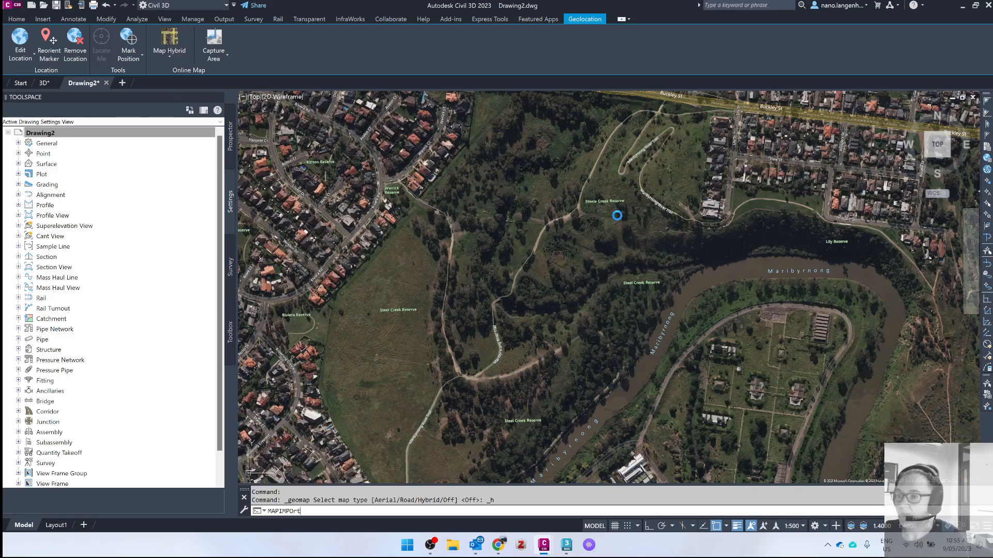
key(Return)
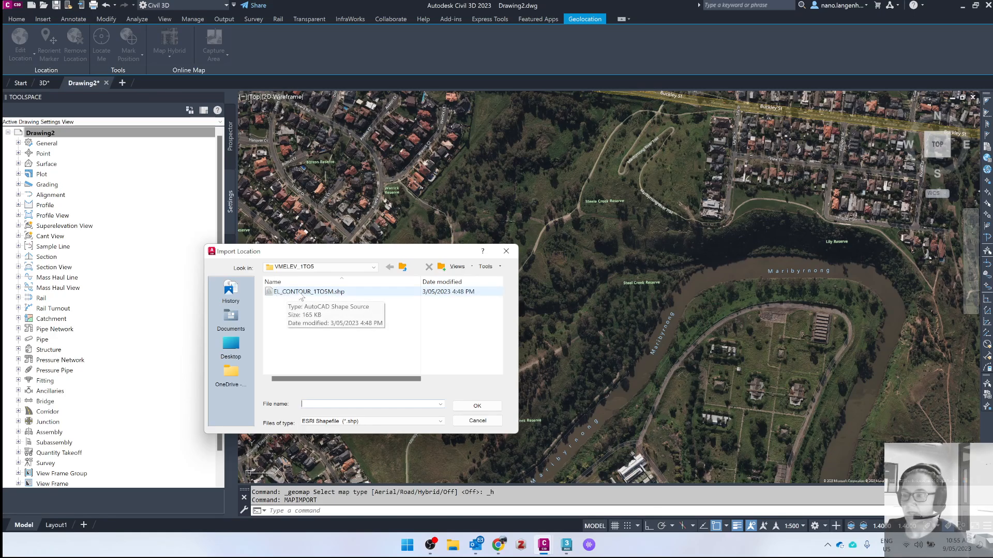
click(402, 267)
click(402, 267)
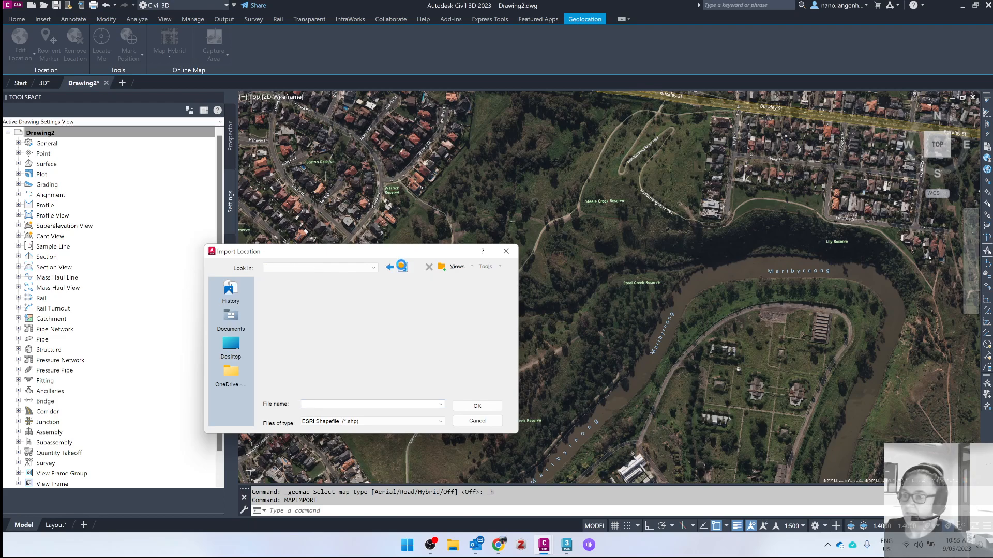
double_click(283, 293)
double_click(282, 293)
double_click(282, 292)
click(282, 293)
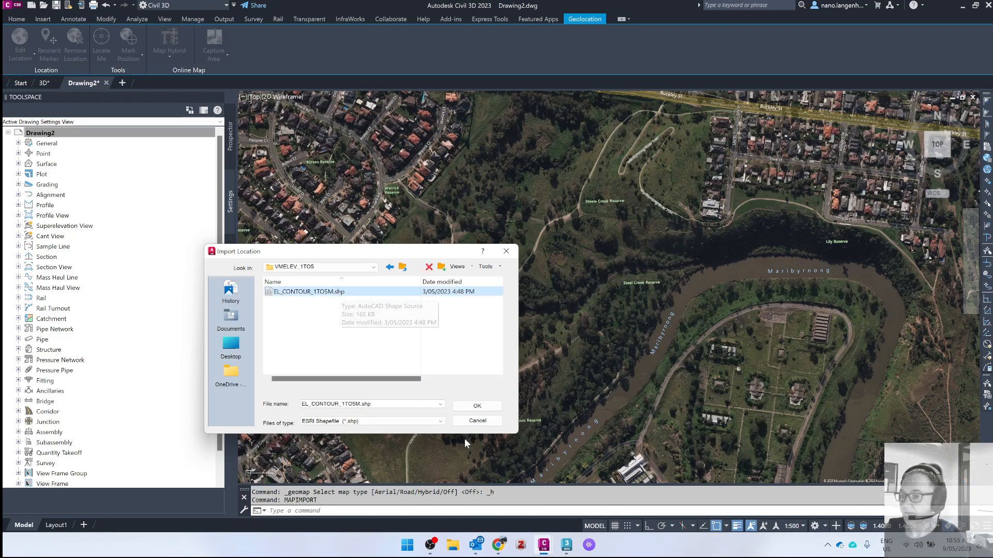
click(477, 406)
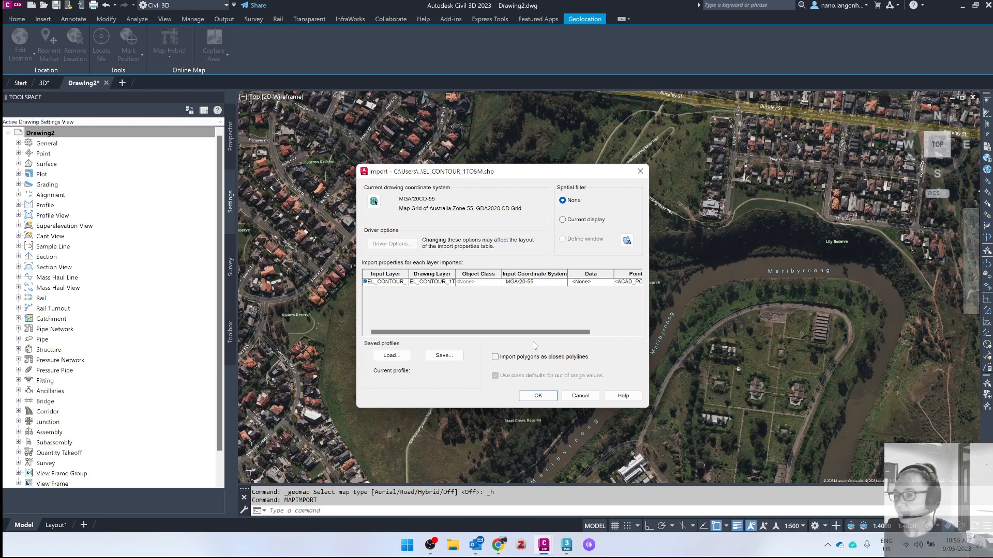
- Set the contour layer's attribute data to create object data in the EL_CONTOUR_1TO5M table
drag(525, 333, 569, 333)
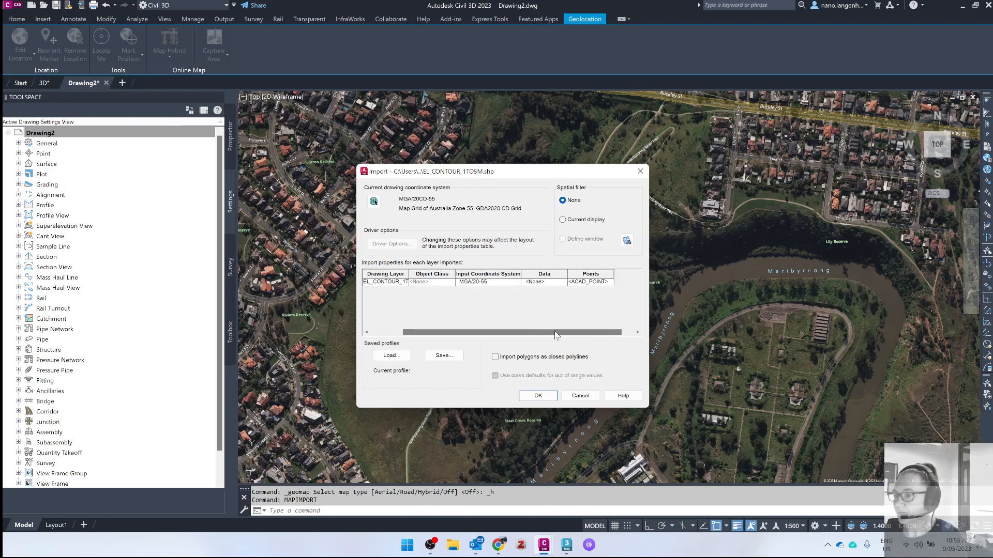
click(555, 285)
click(565, 282)
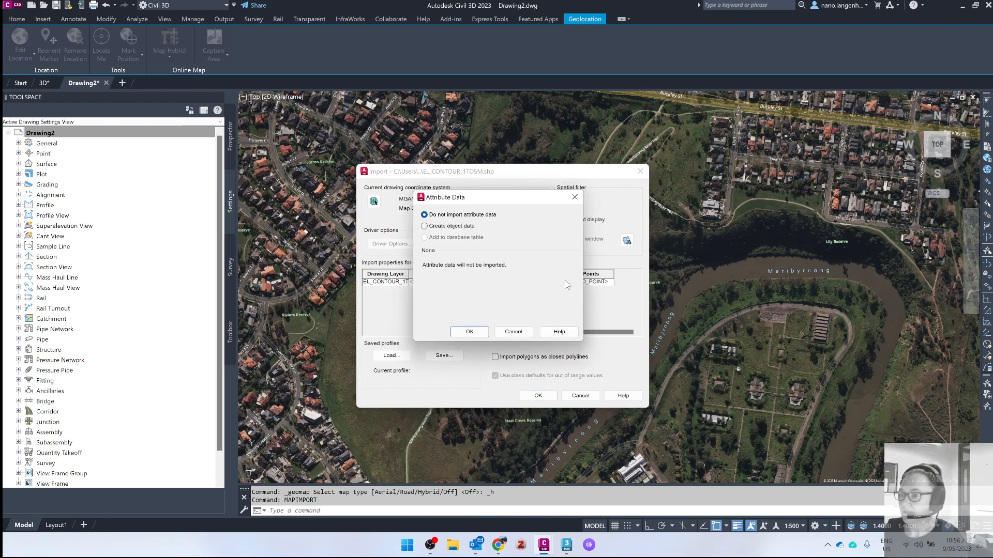
click(469, 228)
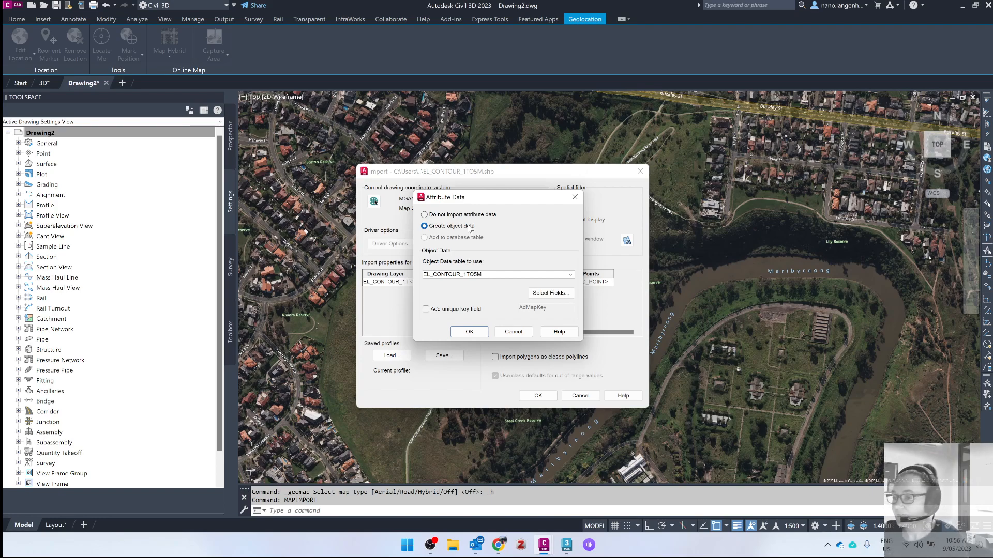
- Keep only ALTITUDE in the object data mapping, excluding FeatId, UFI, FTYPE_CODE and UFI_CR, and run the contour import
click(551, 294)
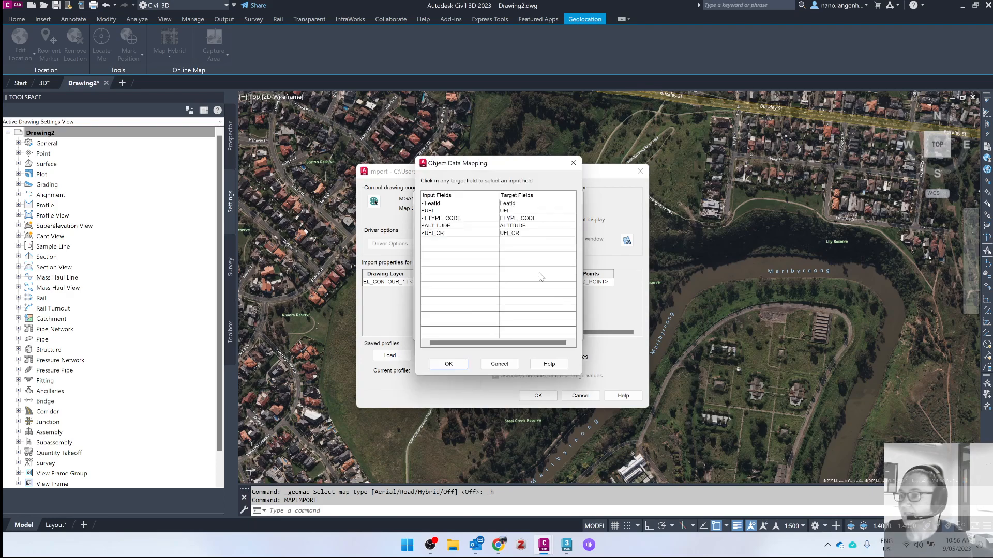
click(427, 234)
click(423, 233)
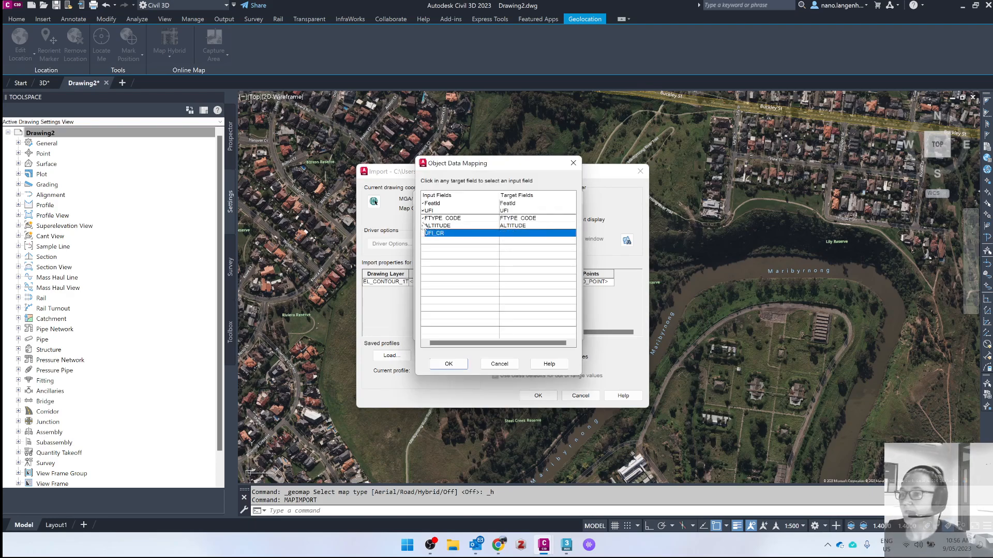
click(424, 218)
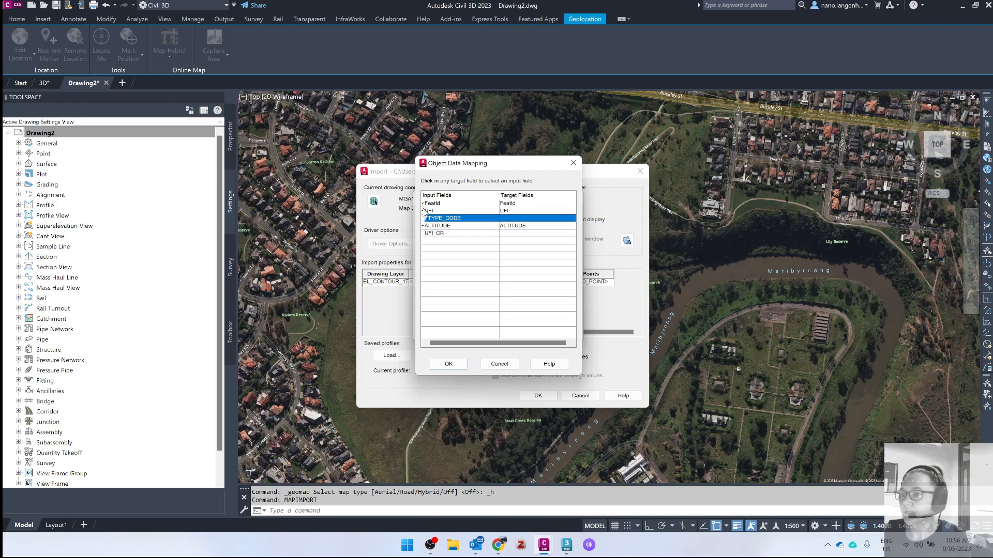
click(423, 211)
click(423, 203)
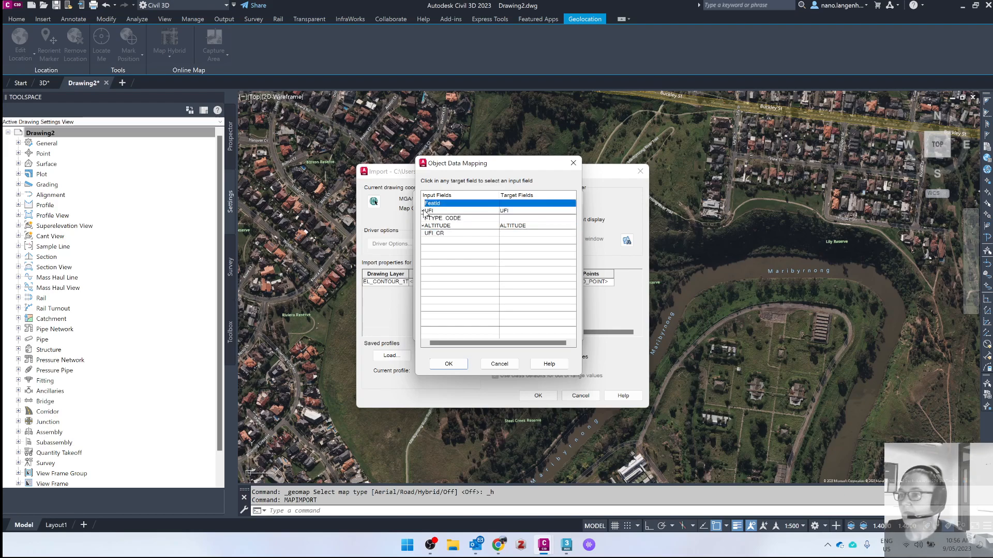
click(423, 210)
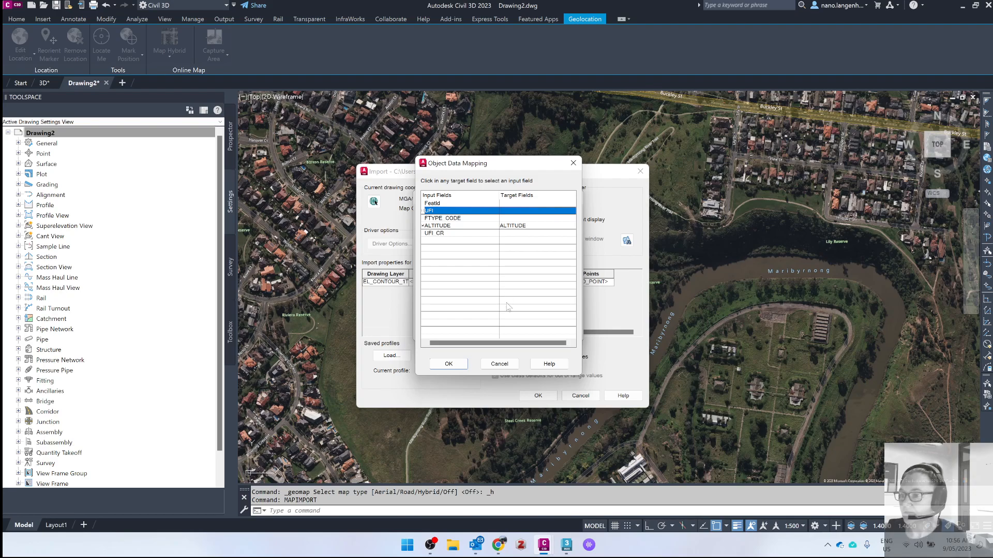
click(448, 364)
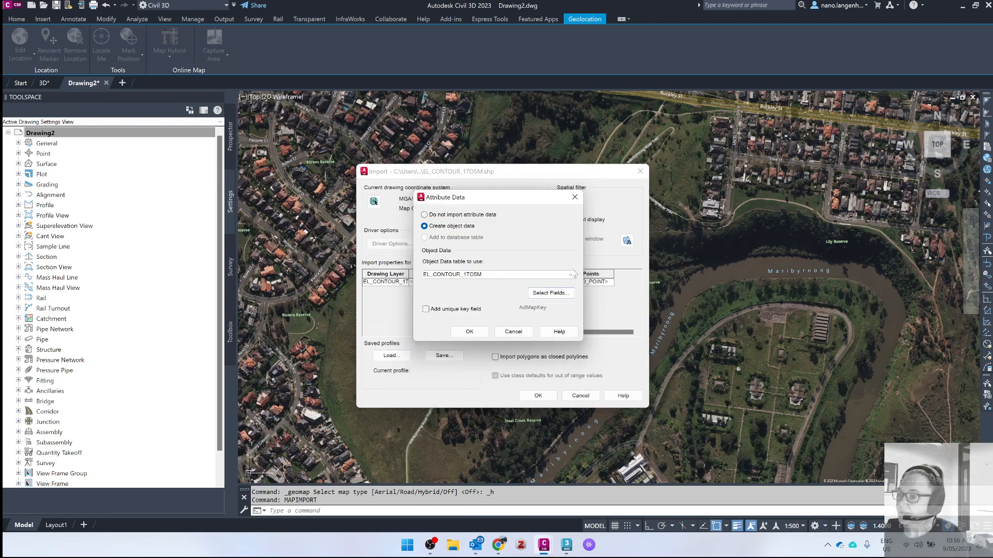
click(466, 332)
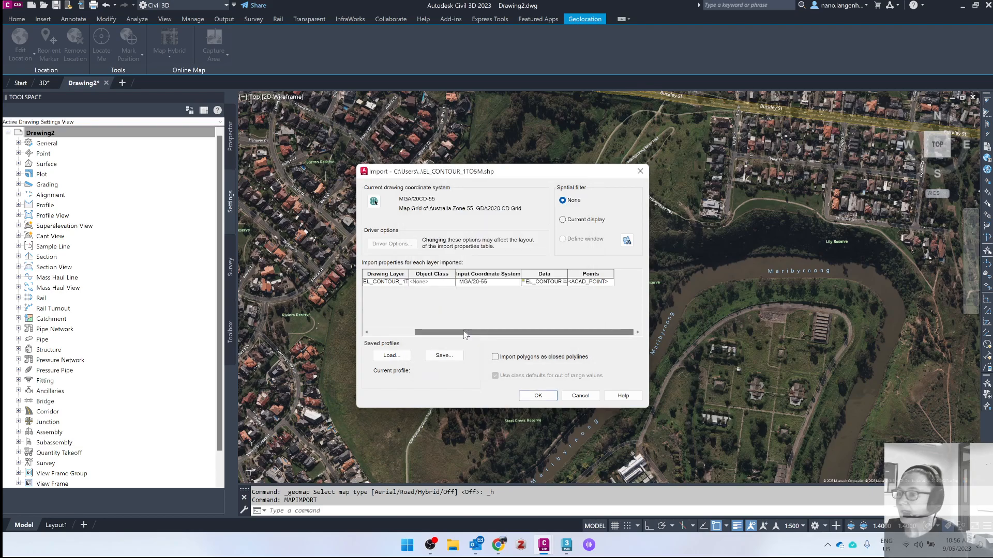
click(538, 396)
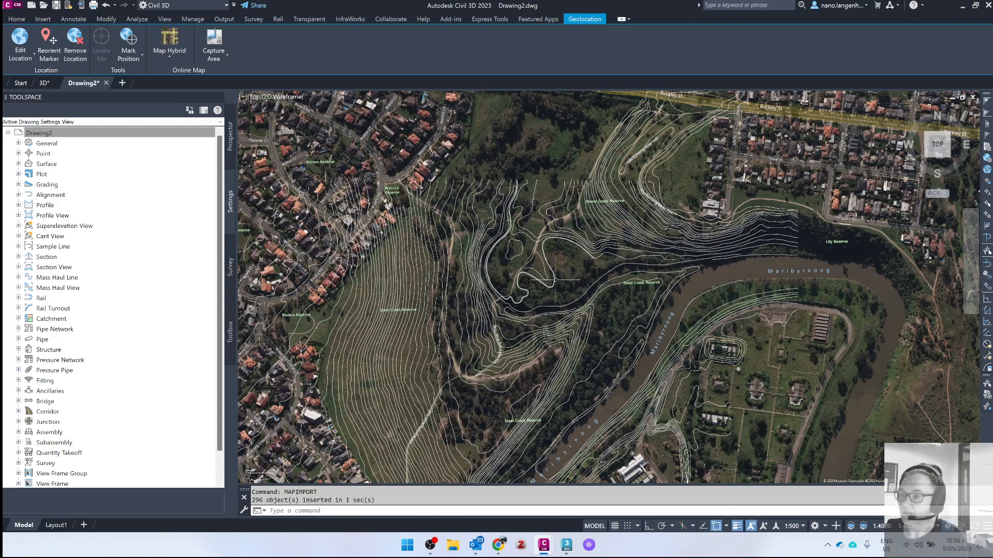
- Display the Properties palette for the drawing with the imported contours
mouse_move(555, 280)
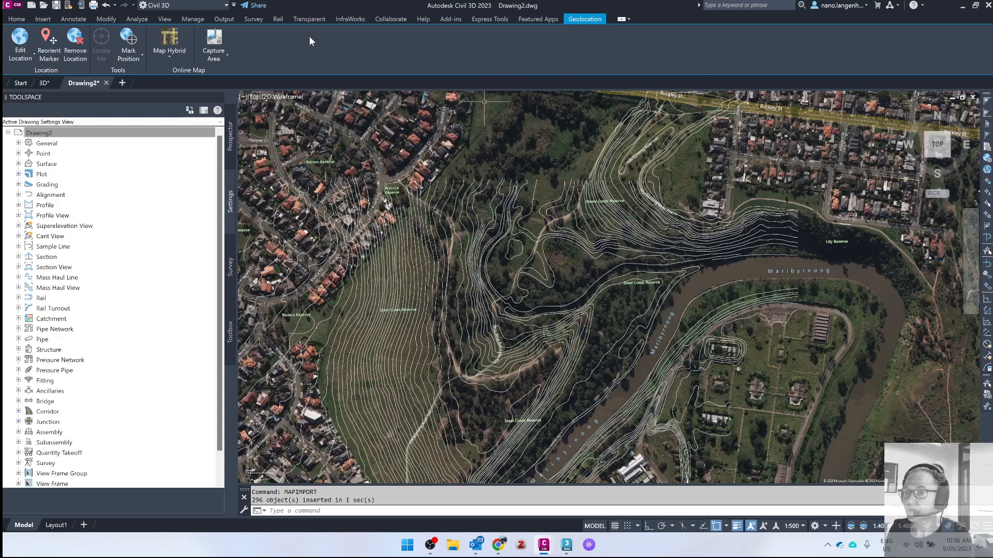
key(Escape)
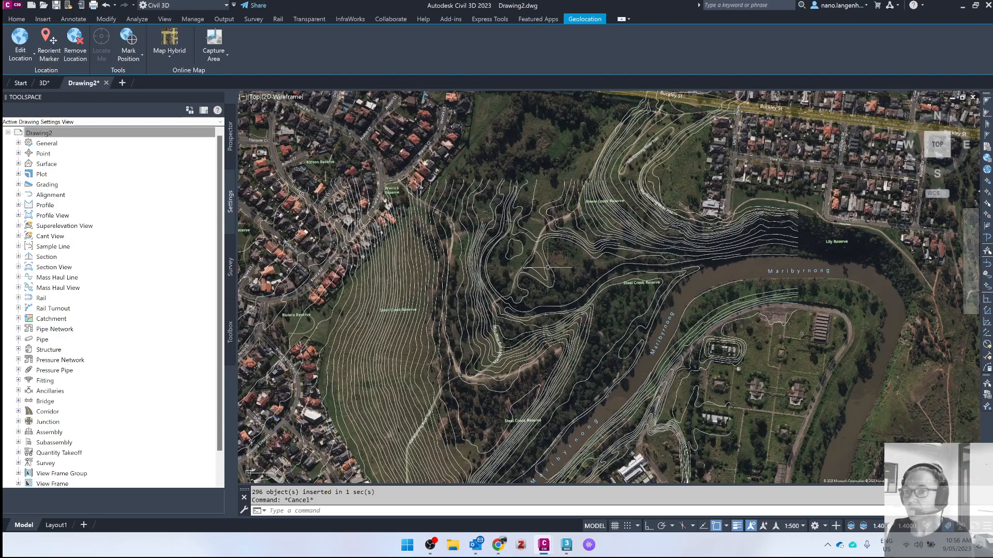
click(21, 19)
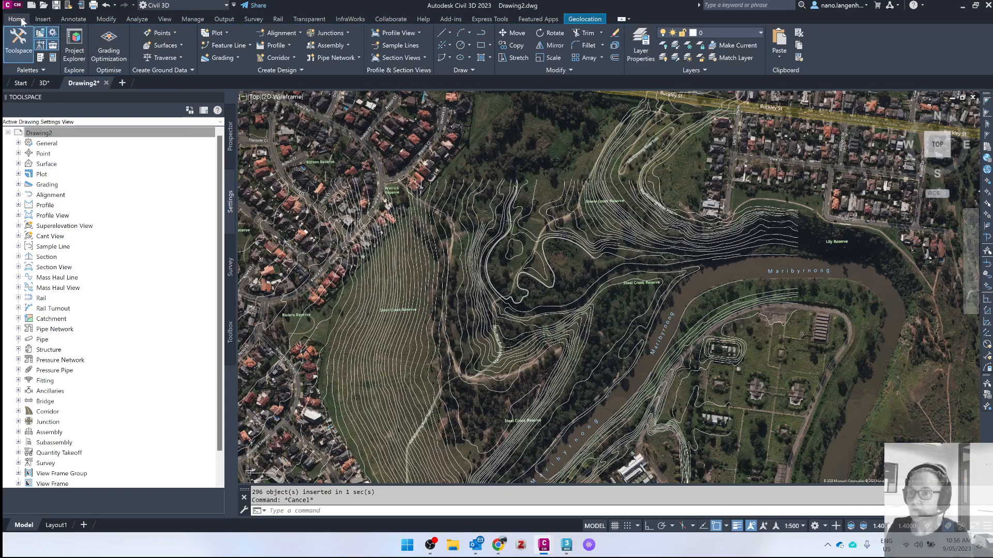
click(53, 58)
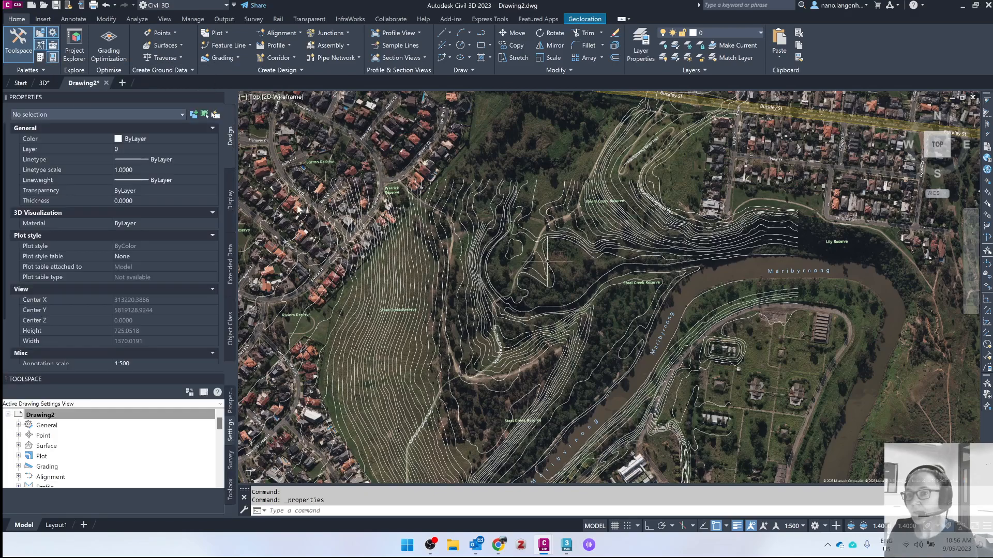
- Examine one contour polyline's elevation and ALTITUDE object data in the Properties palette, undocked and lengthened to show all entries
click(524, 228)
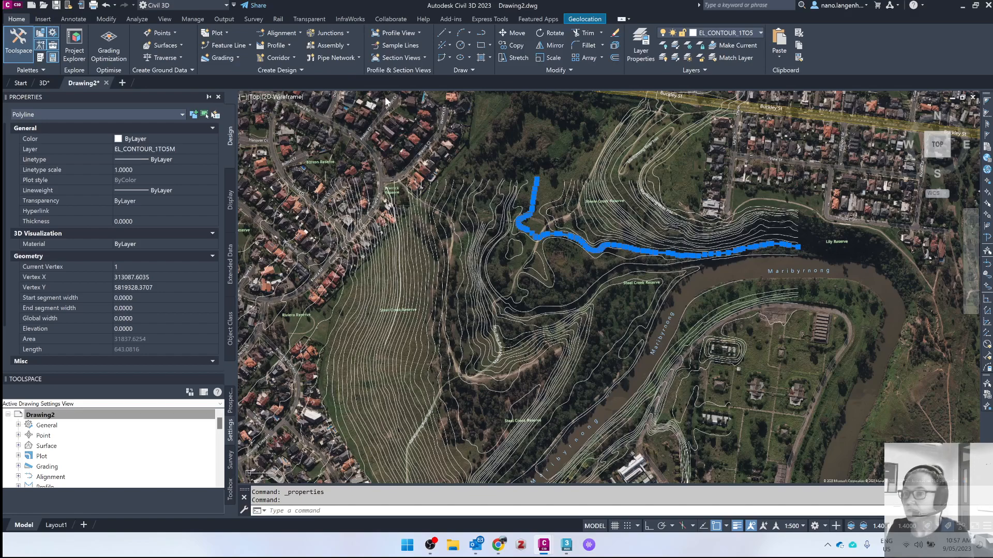
drag(385, 97, 367, 94)
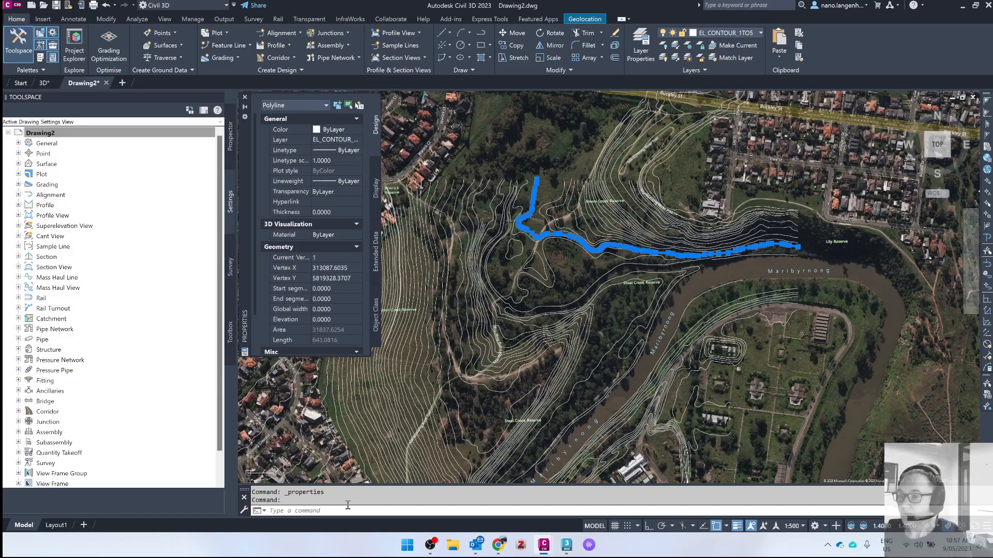
drag(338, 357, 339, 448)
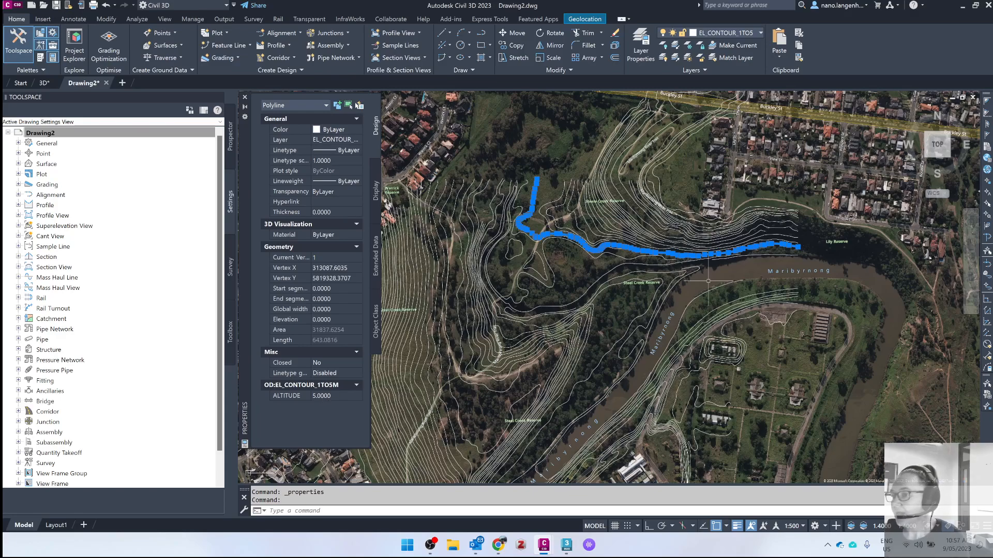
key(Escape)
scroll(706, 286, down, 2)
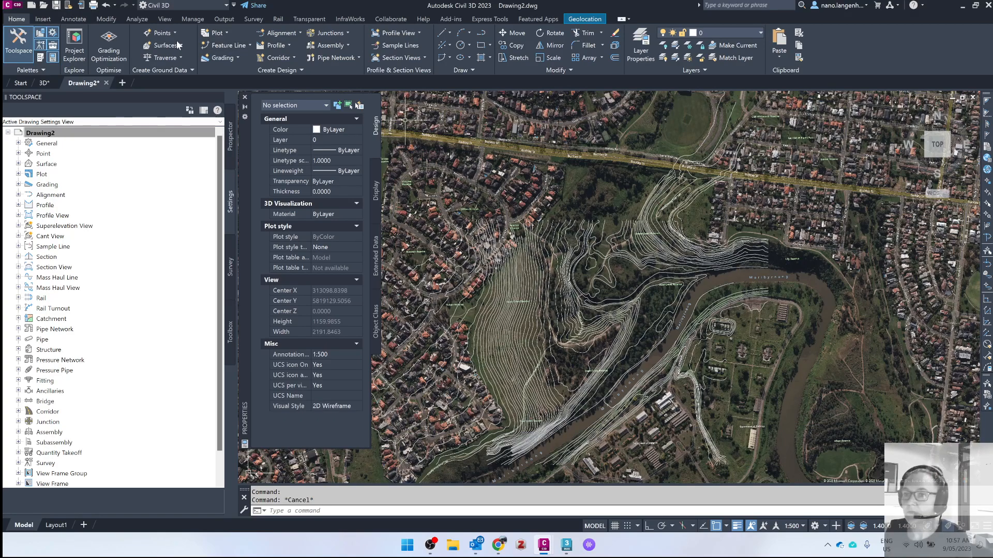
- Save the drawing under the new name 2D_steele.dwg in the ACAD_GEOREF folder and dismiss the web and mobile notice
click(17, 6)
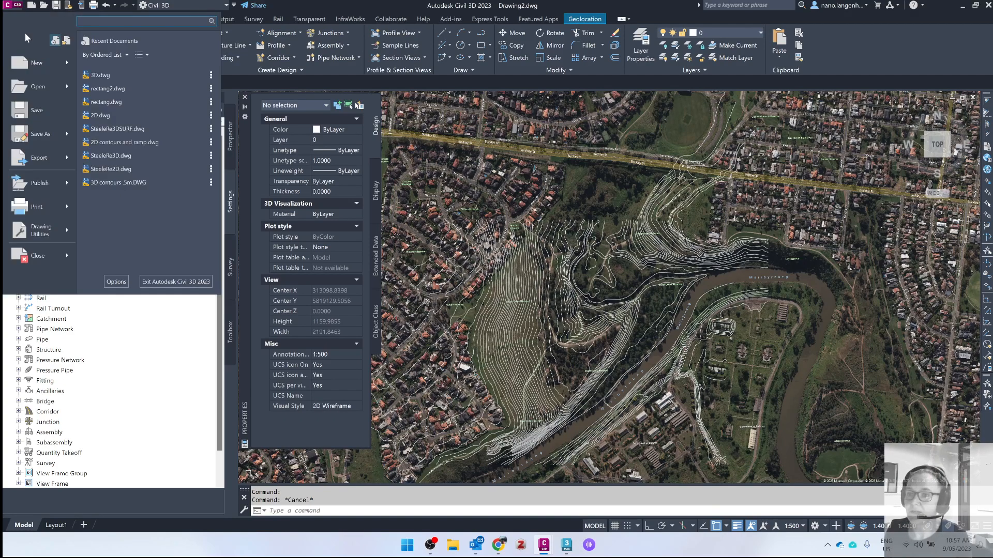
click(40, 134)
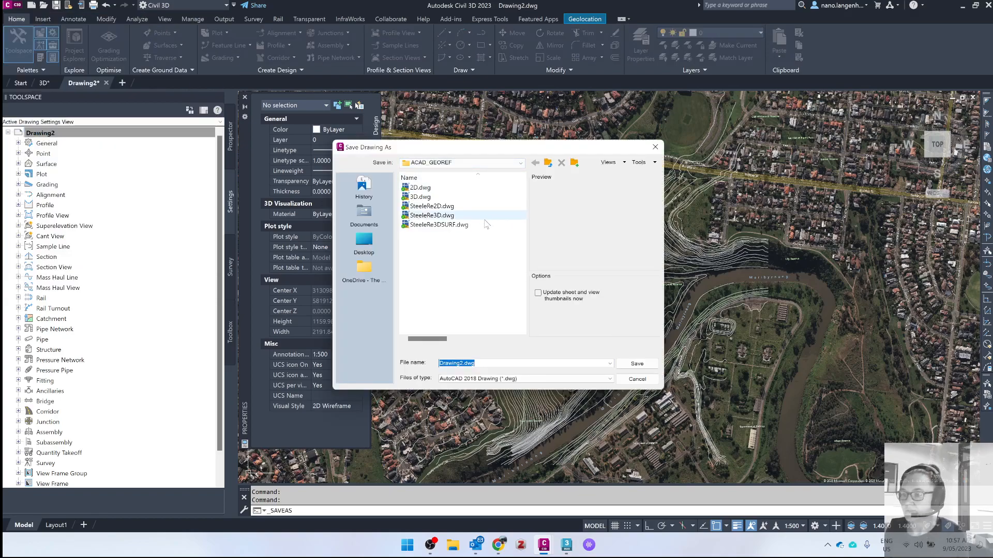
click(447, 364)
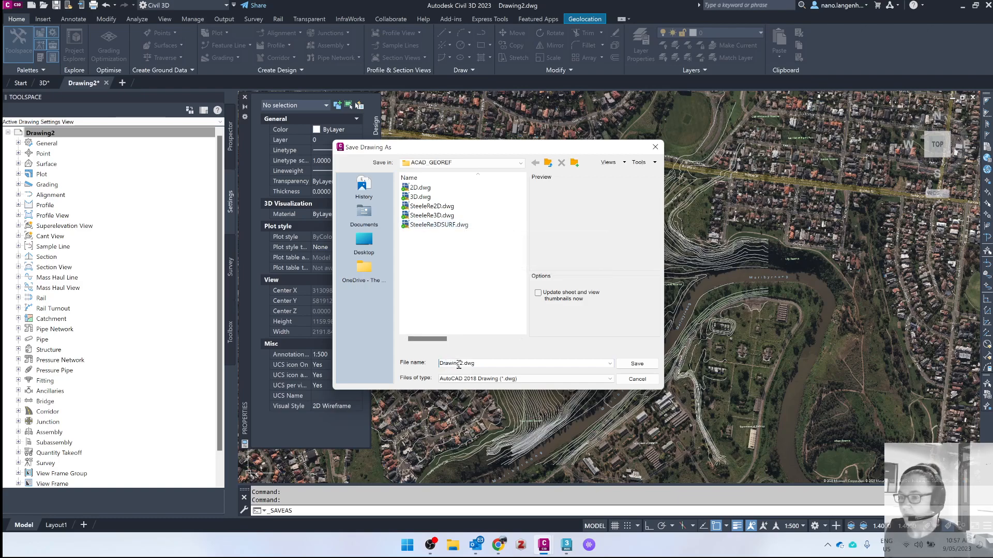
drag(460, 364, 425, 362)
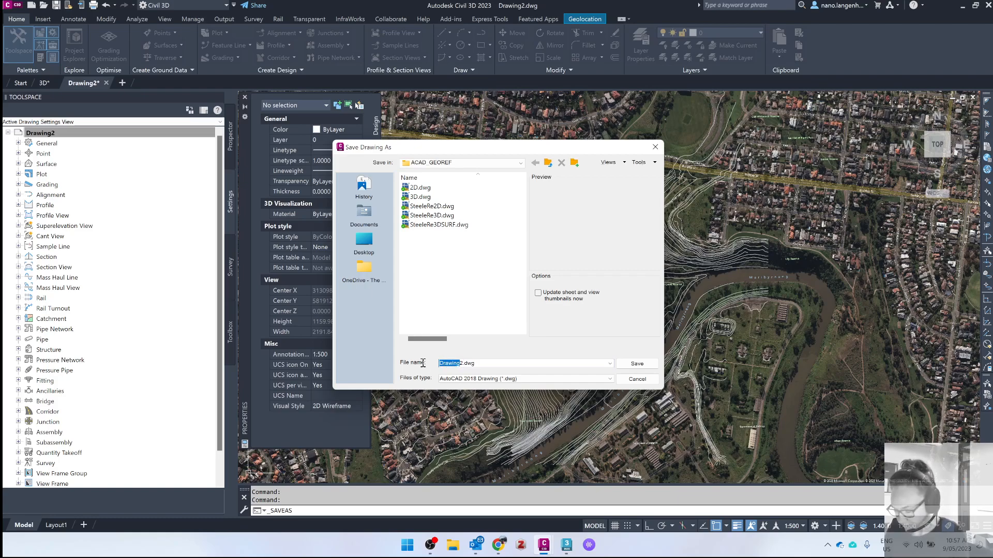
key(BackSpace)
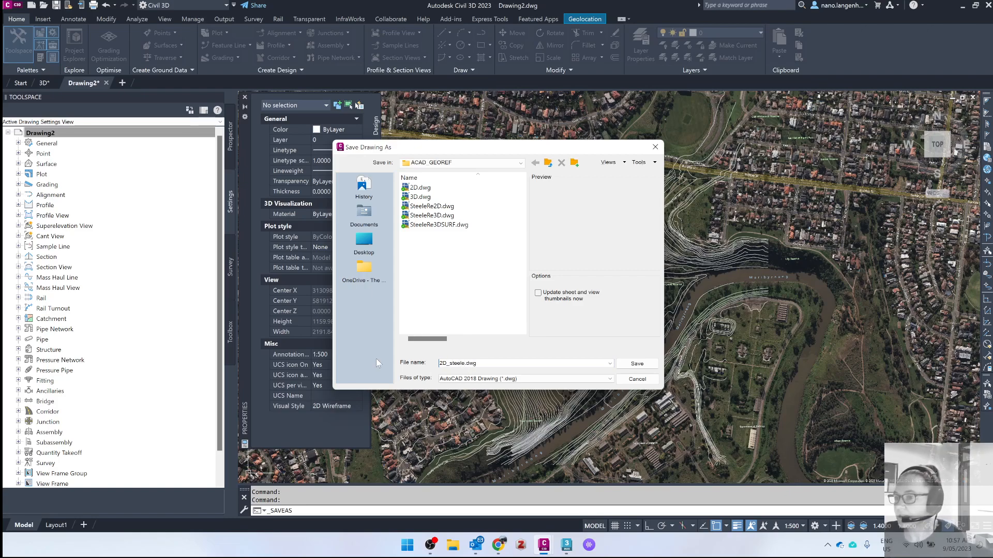
click(642, 365)
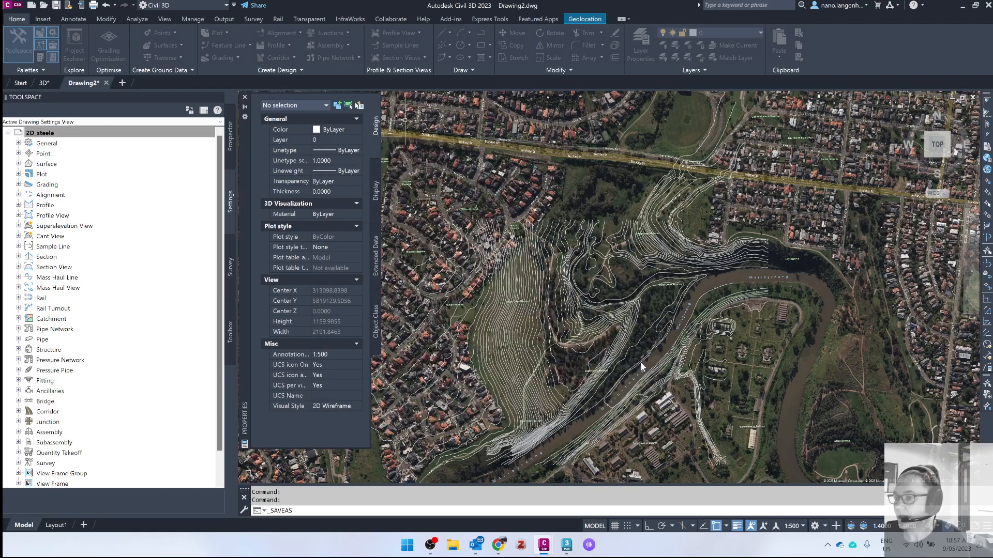
middle_drag(666, 360, 660, 346)
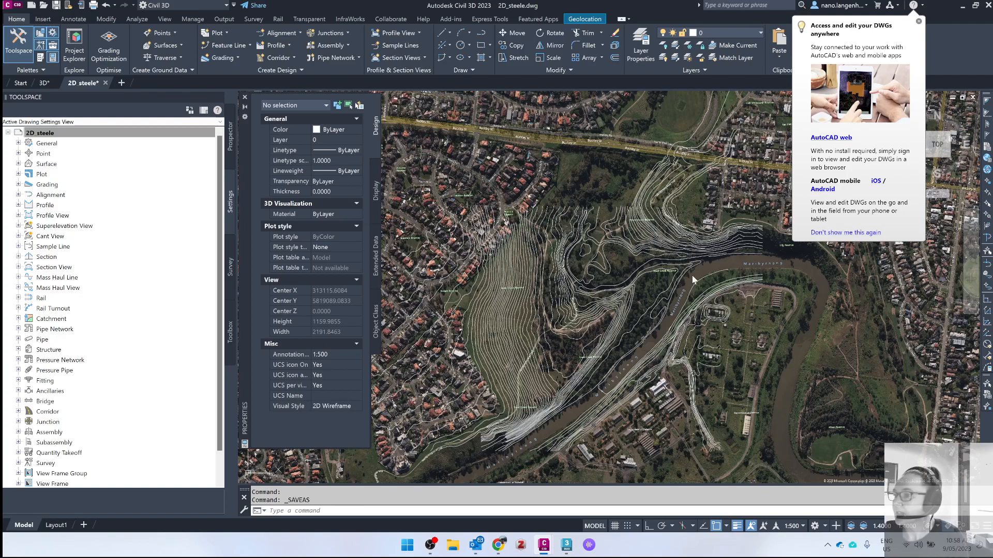
click(919, 23)
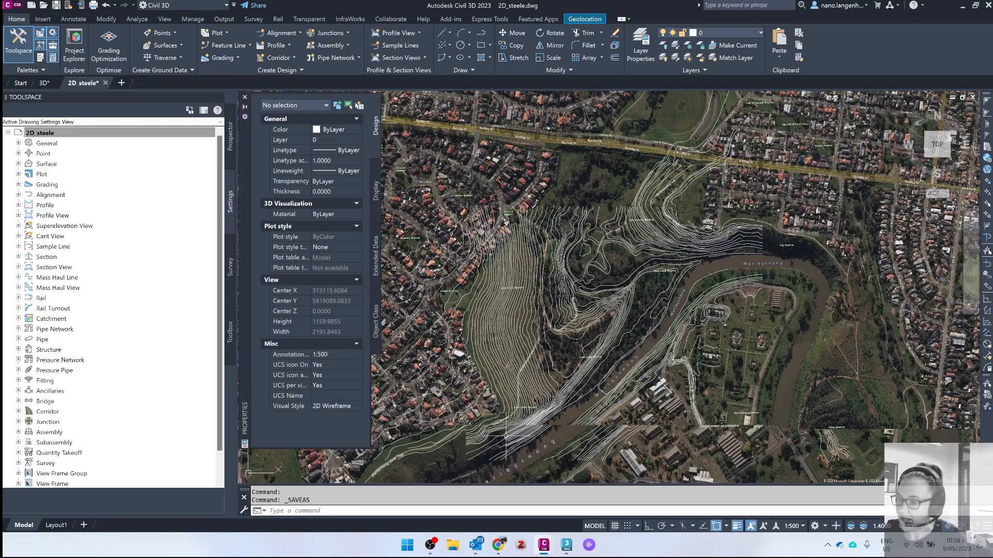
- Draw a 600 by 600 rectangle over the contours with object snap off, starting at the steep riverbank contours in the southwest
scroll(506, 436, up, 2)
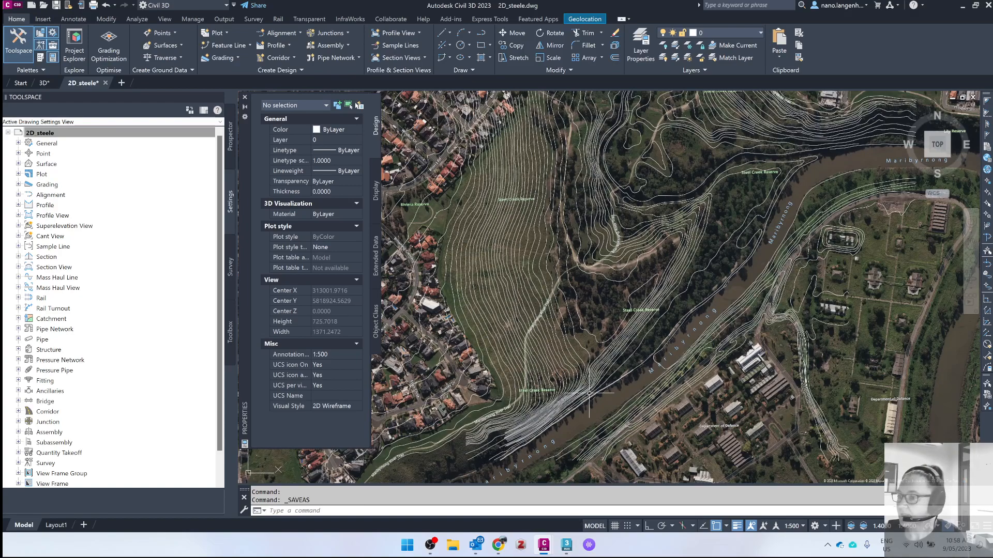
scroll(627, 388, down, 2)
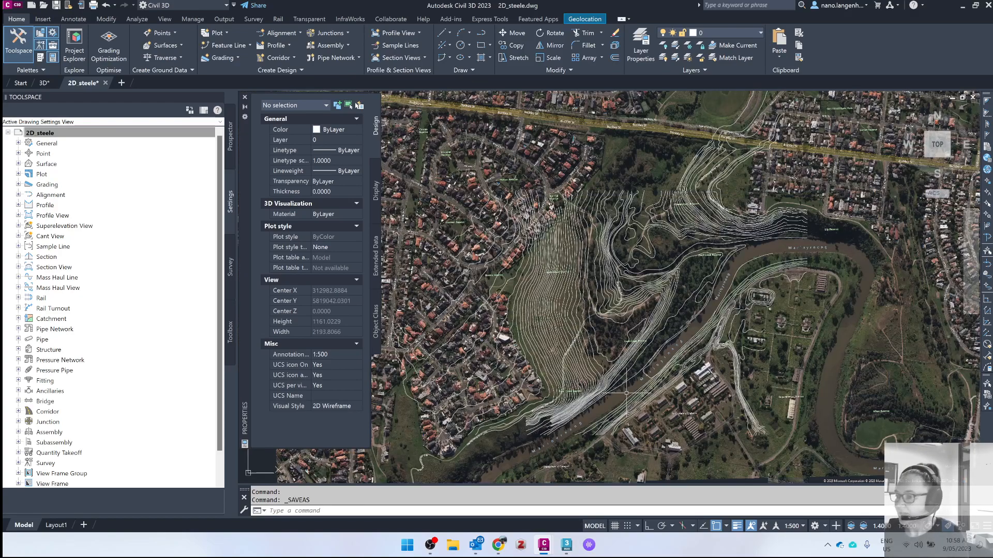
text(r)
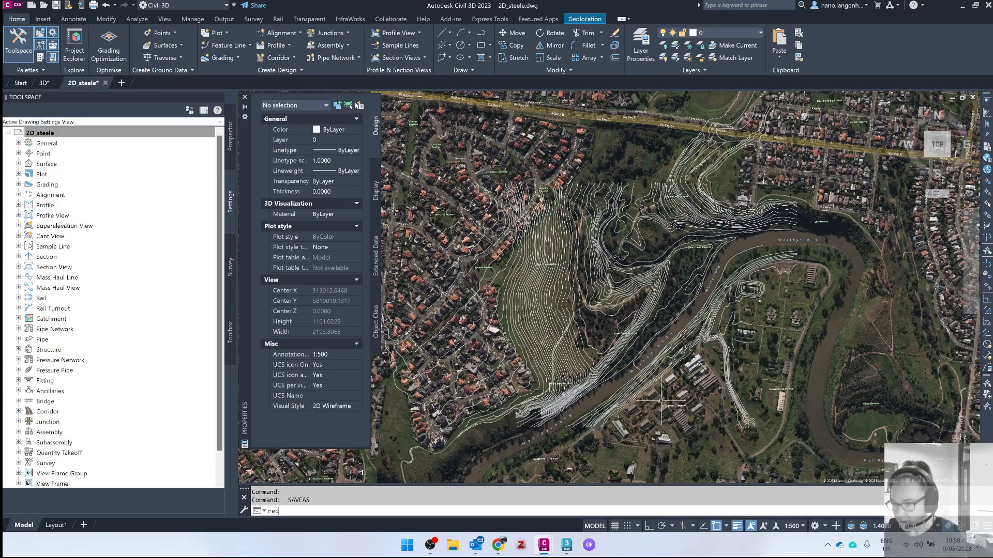
text(ec)
key(Return)
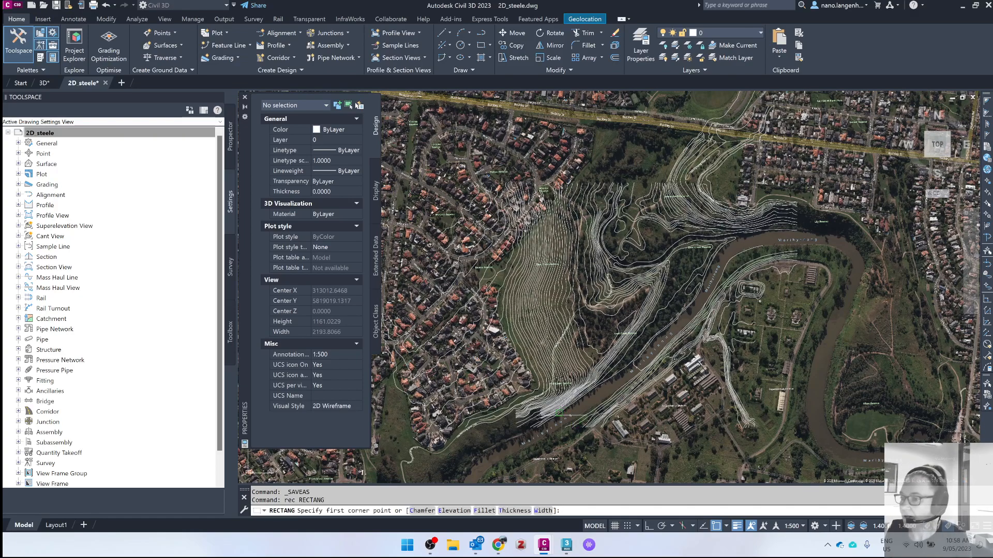
key(F3)
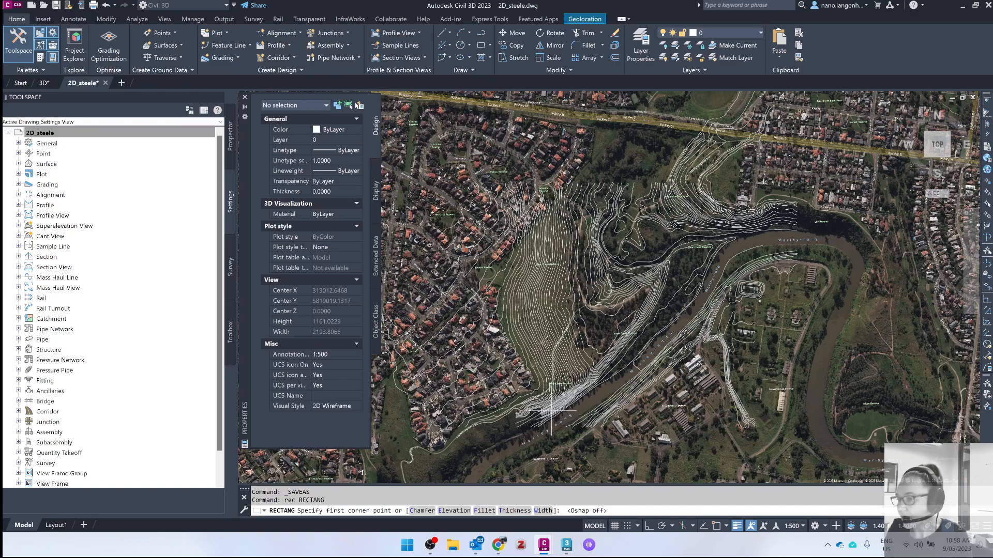
click(552, 412)
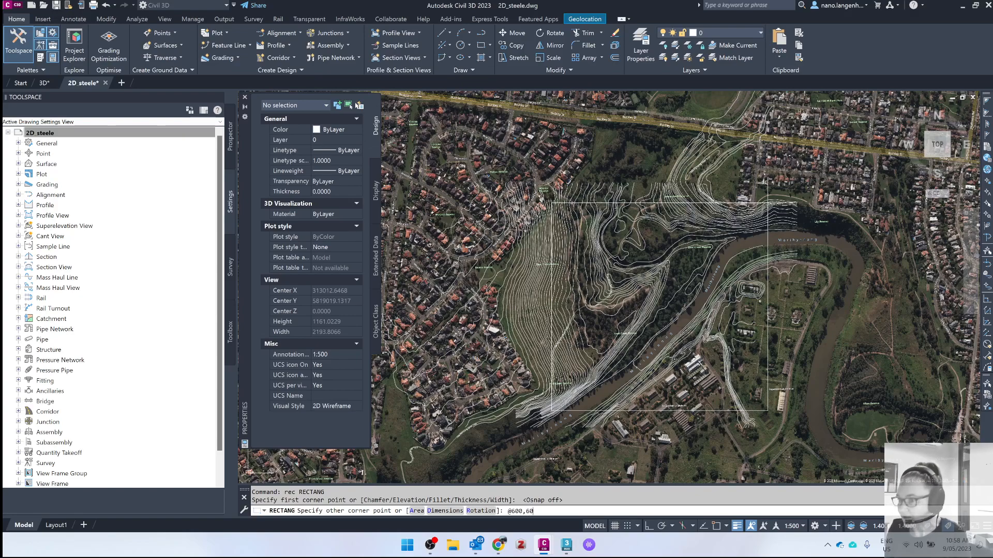
text(0)
key(Return)
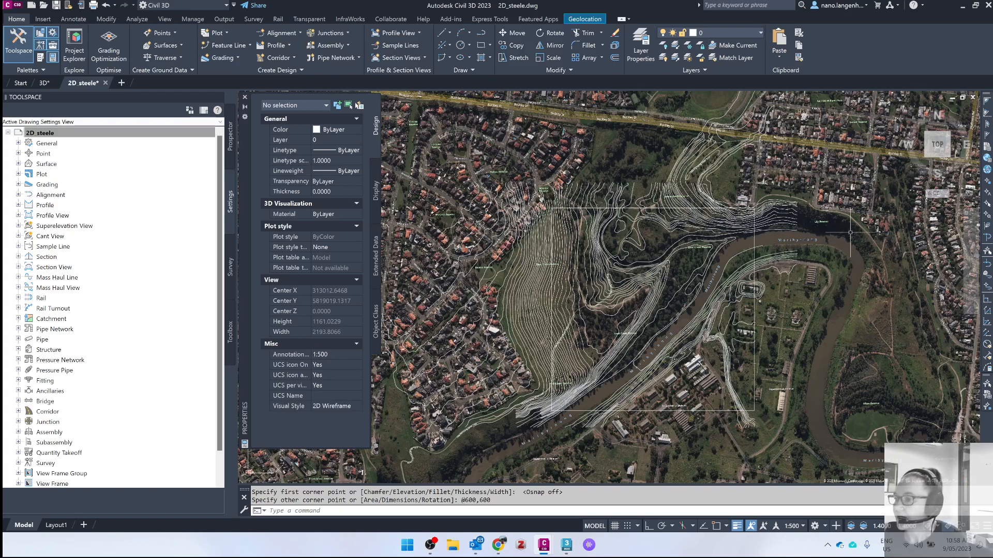
- Move the 600 by 600 rectangle slightly west, snapping to its southwest corner as base point and placing it freely with object snap off
click(755, 241)
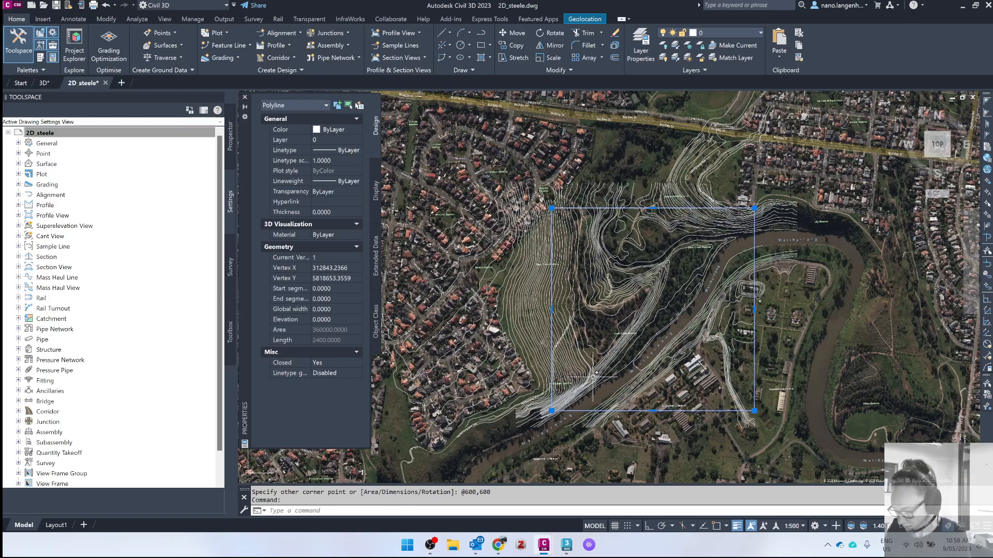
text(m)
key(Return)
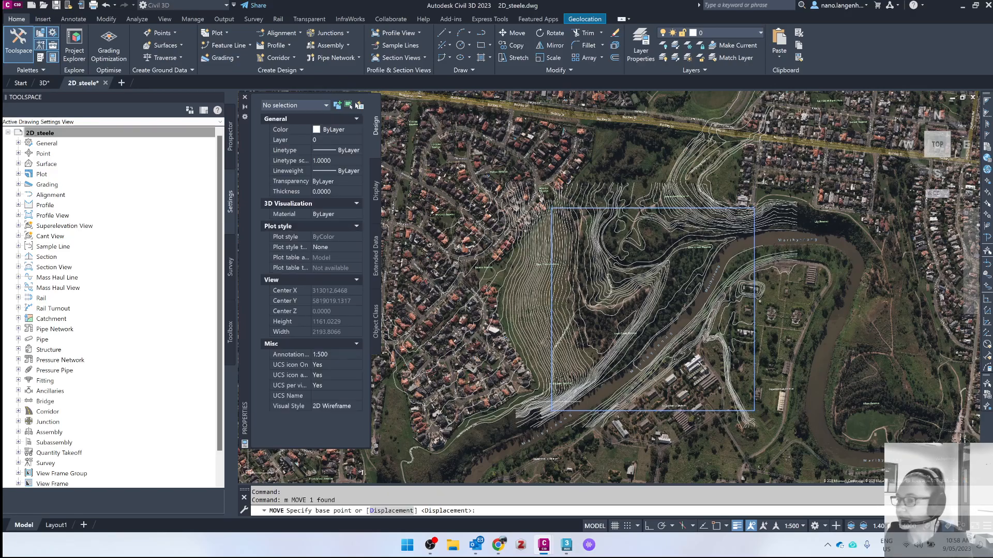
scroll(552, 411, up, 5)
scroll(554, 412, up, 10)
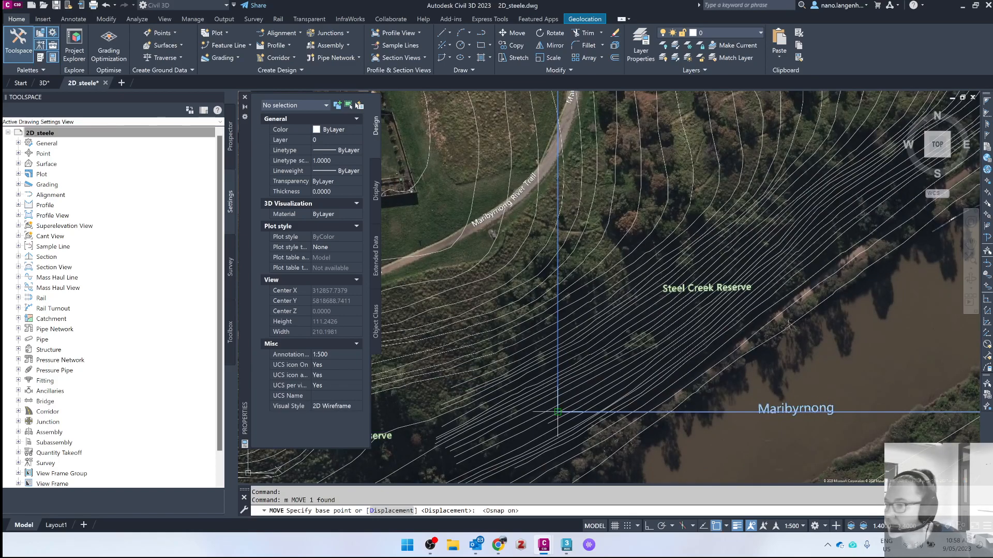
key(F3)
click(558, 412)
scroll(547, 342, down, 4)
middle_drag(546, 342, 540, 407)
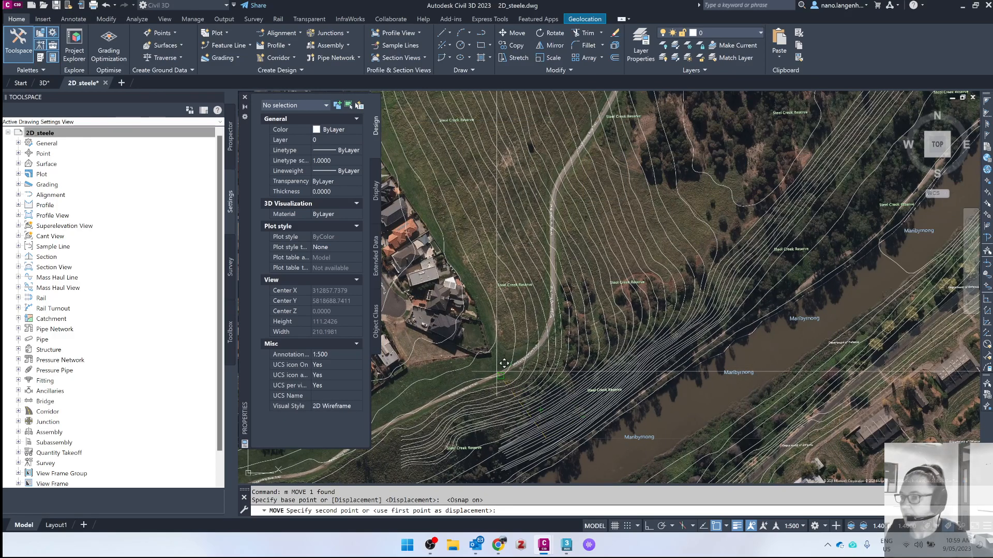
scroll(506, 364, down, 5)
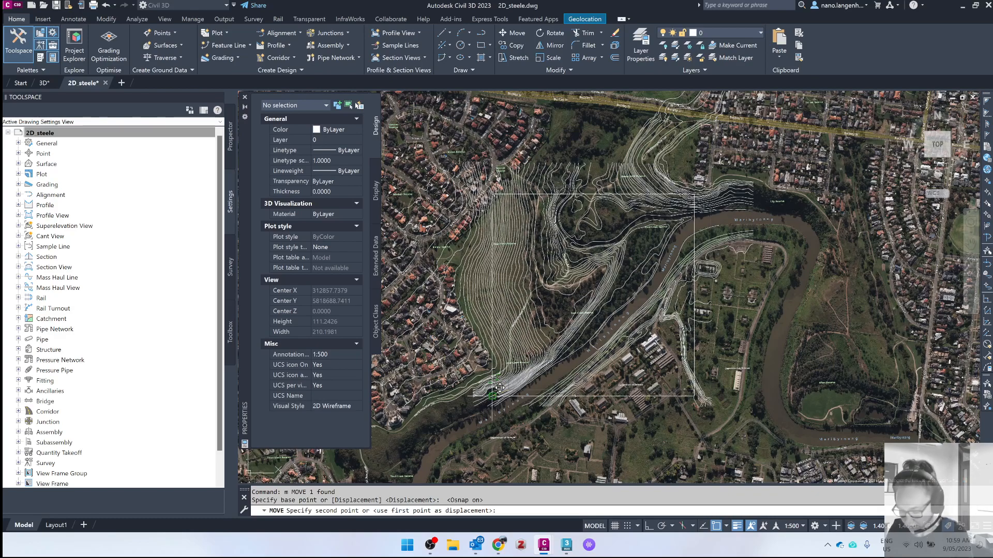
key(F3)
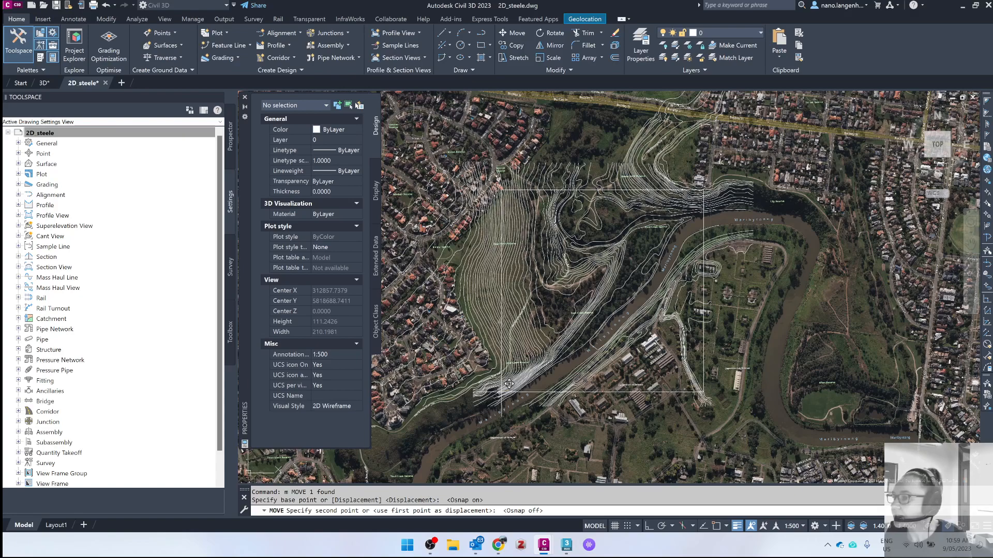
click(508, 384)
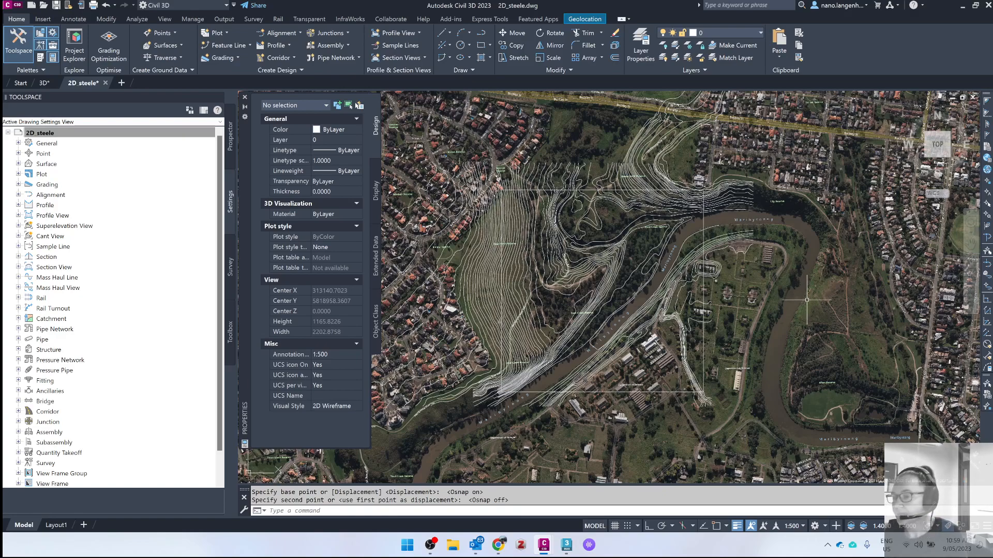
key(Escape)
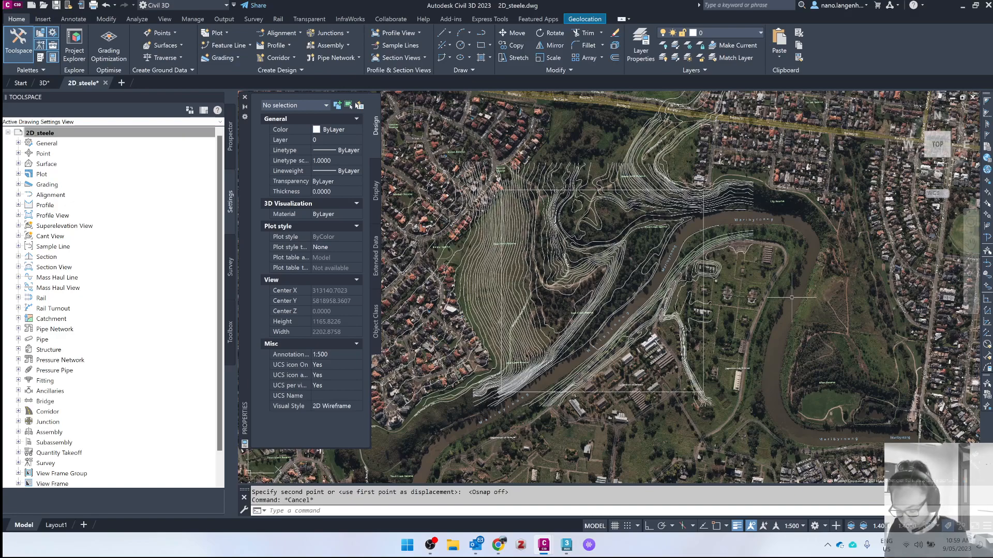
- Trim the contours outside the rectangle with EXTRIM, using the rectangle as the cutting edge
text(EXTRIm)
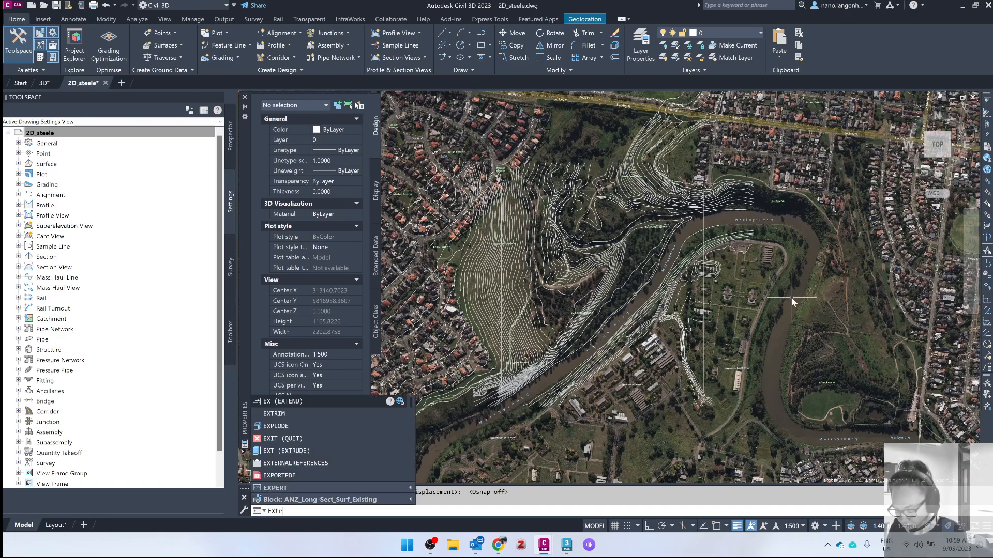
key(Return)
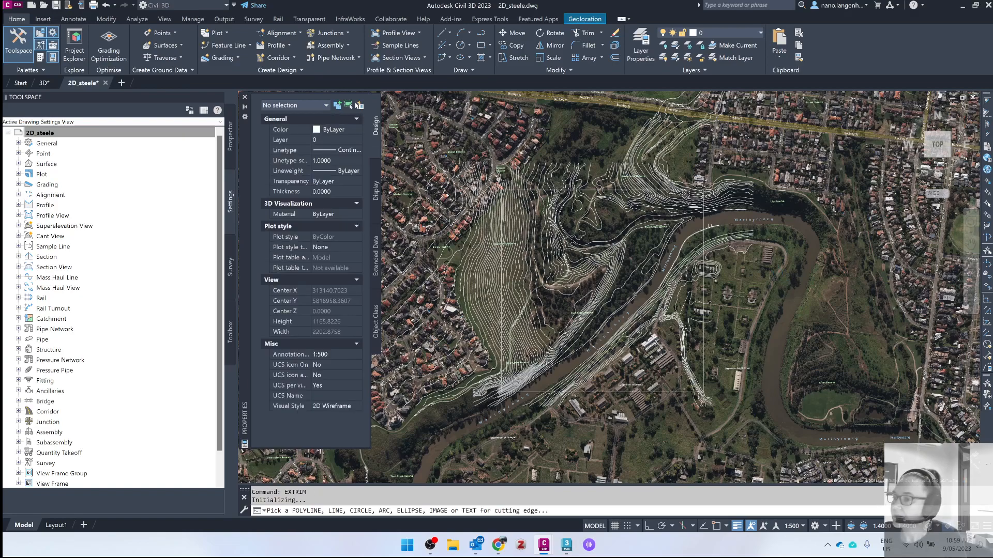
click(704, 223)
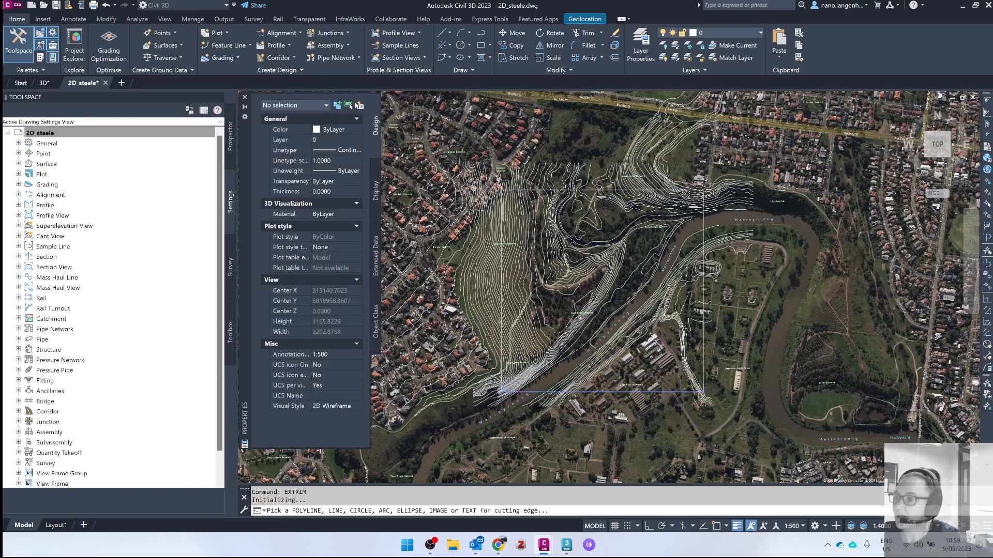
click(715, 220)
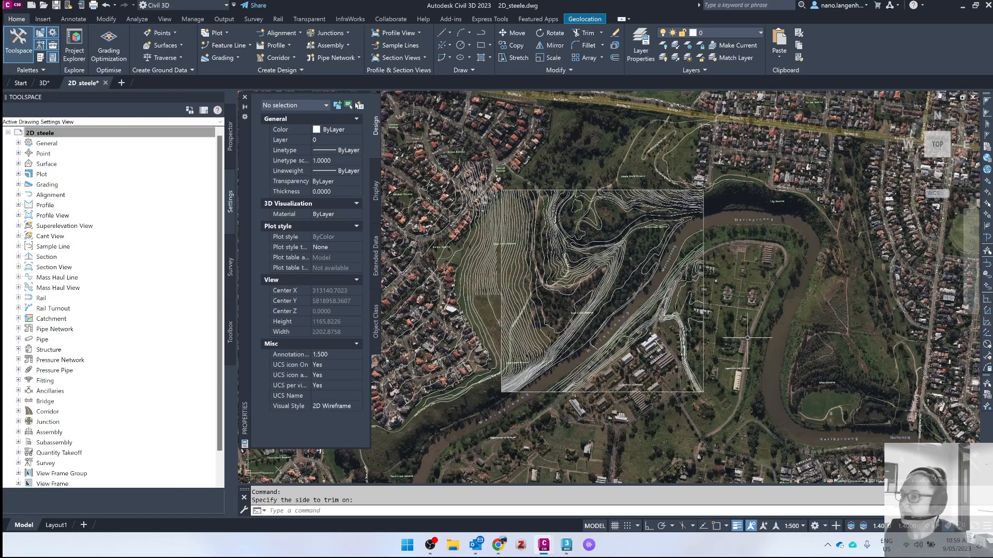
key(Escape)
- Erase the leftover contour polyline north of the rectangle with a crossing selection
click(698, 159)
click(599, 130)
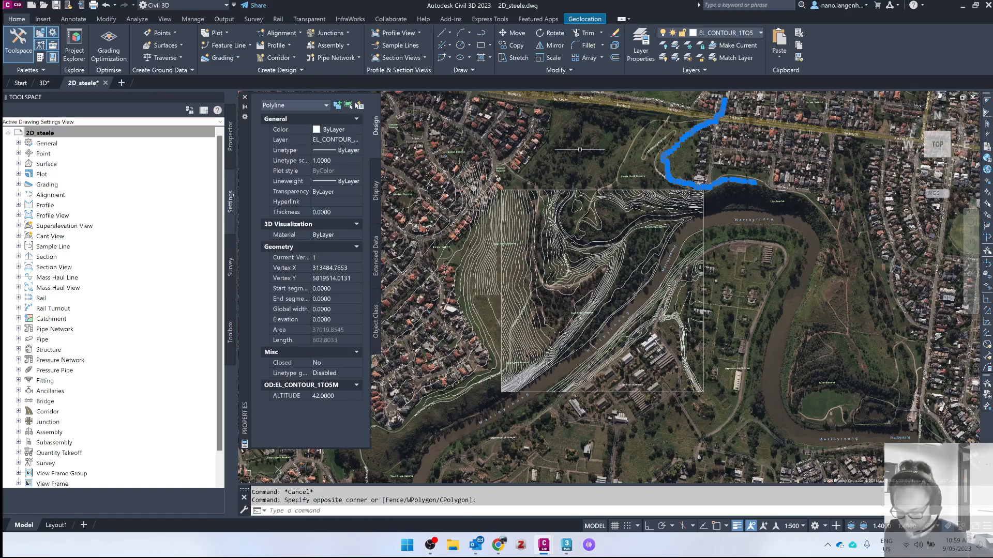
text(e)
key(Return)
- Erase the leftover contours over the housing and riverbank west and southwest of the rectangle
middle_drag(488, 448, 746, 452)
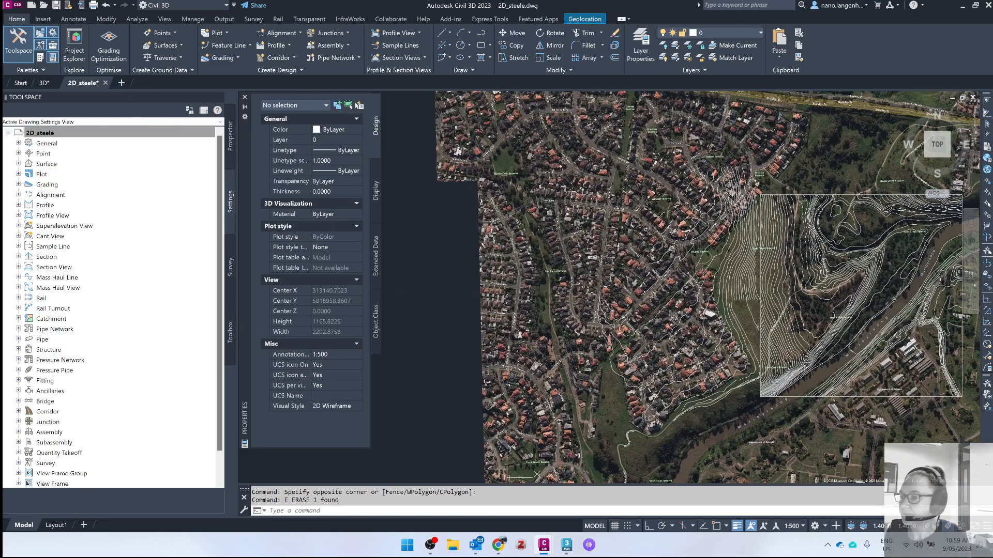
click(761, 452)
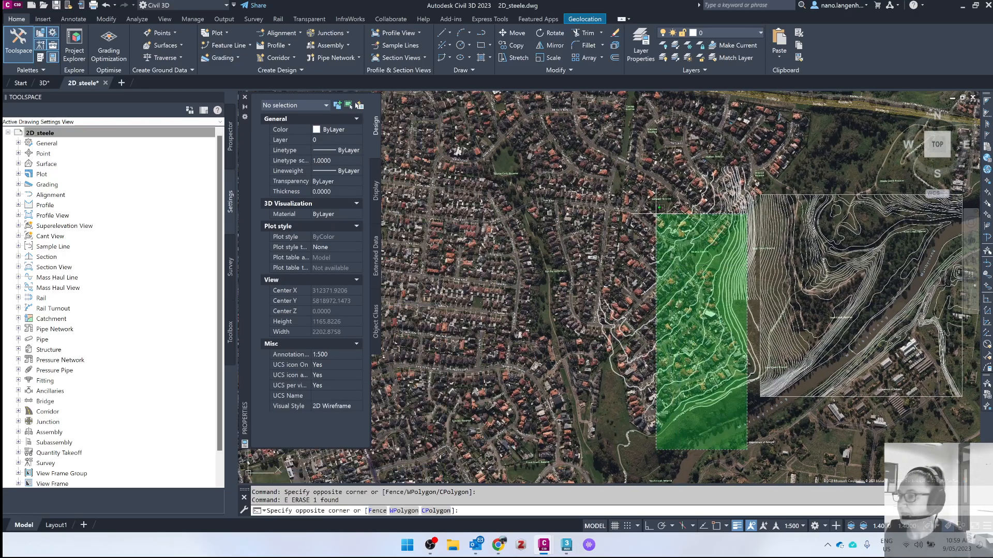
click(613, 155)
text(e)
key(Return)
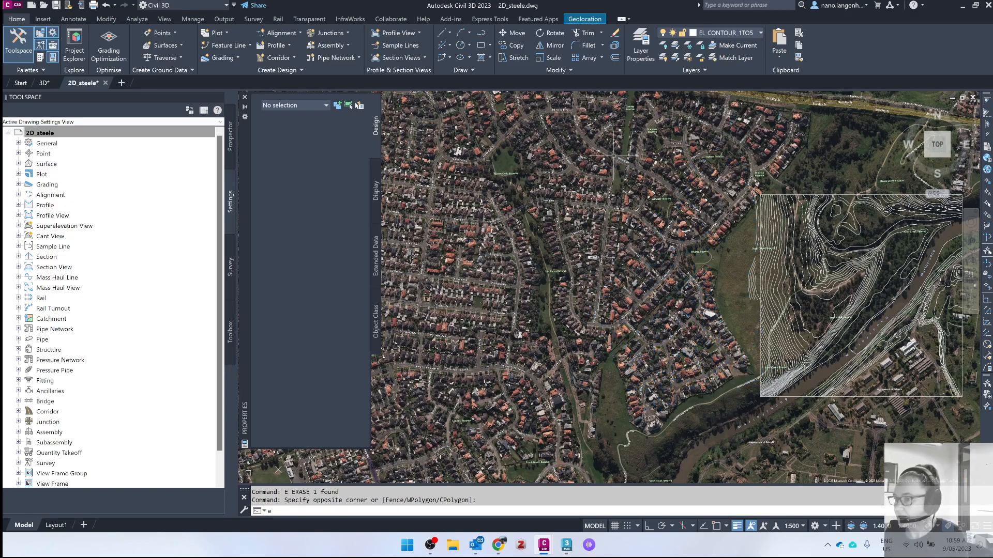
- Erase the remaining stray contour pieces along the rectangle's west edge and beyond its northwest corner
scroll(760, 284, up, 4)
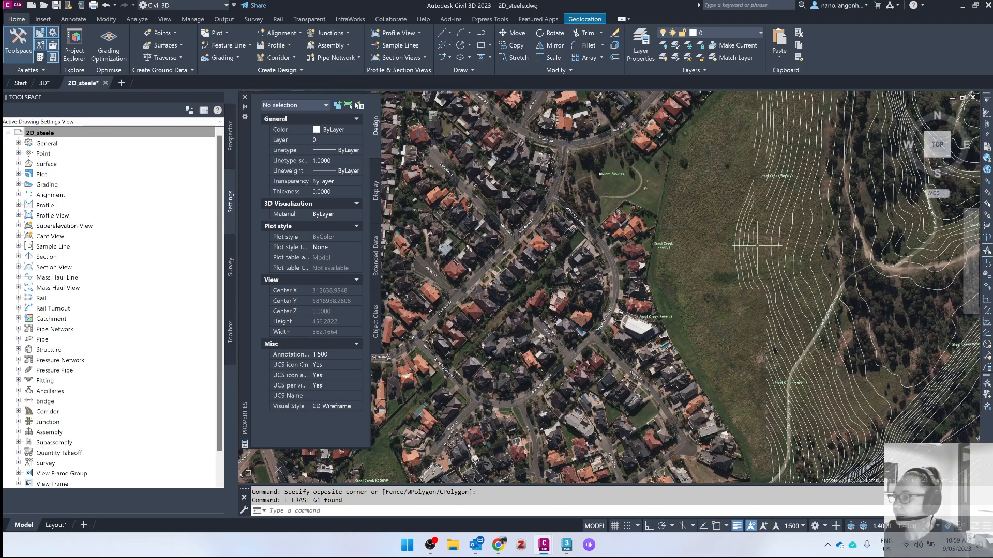
click(773, 181)
click(706, 326)
middle_drag(702, 287, 690, 426)
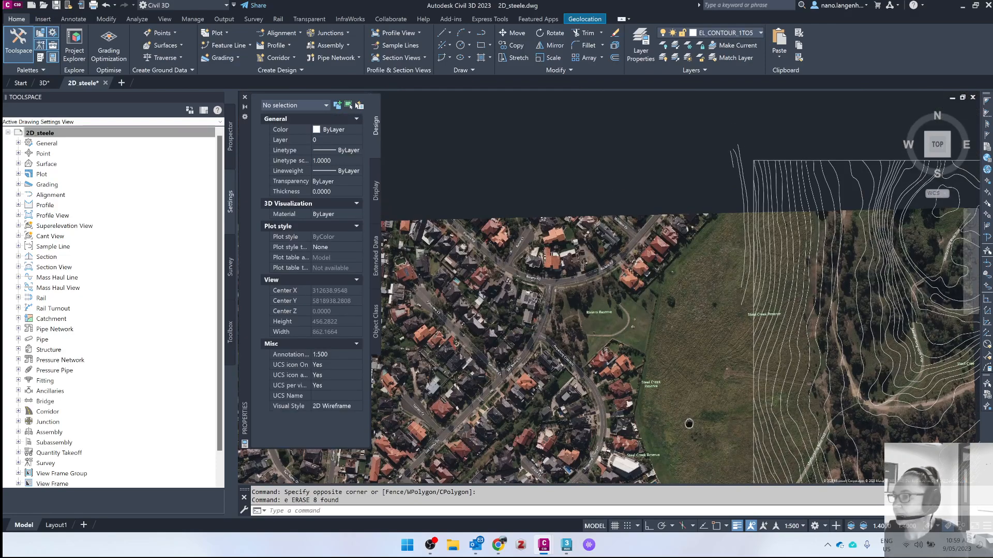
click(745, 129)
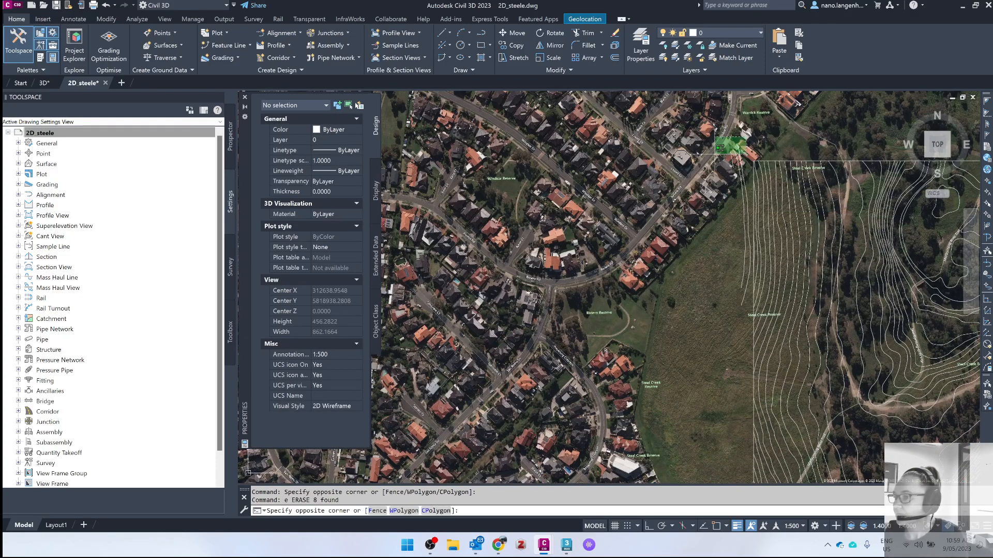
click(690, 179)
text(e)
key(Return)
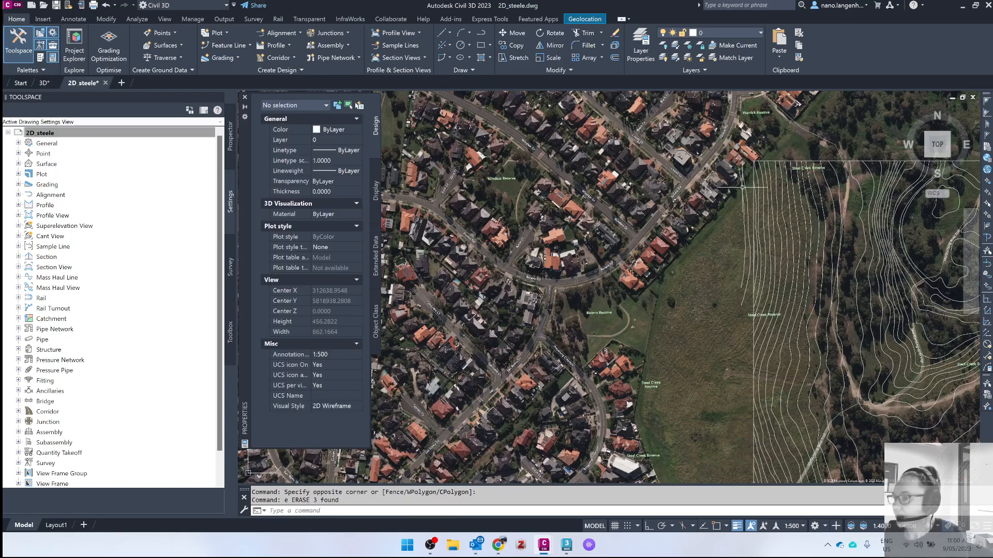
- Erase the leftover contours in the strip just outside the rectangle's northwest corner, and save the drawing
click(747, 162)
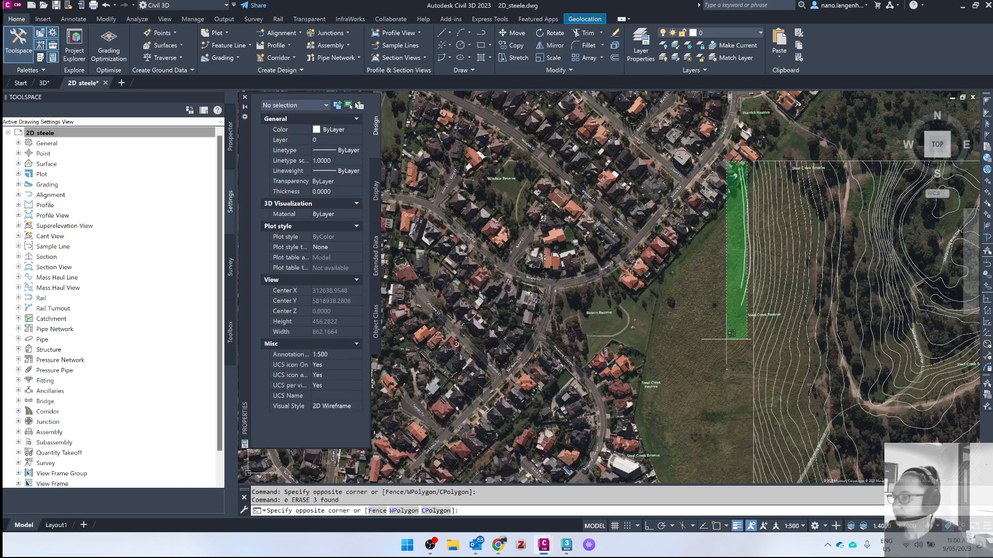
click(731, 334)
text(e)
key(Return)
scroll(692, 334, down, 4)
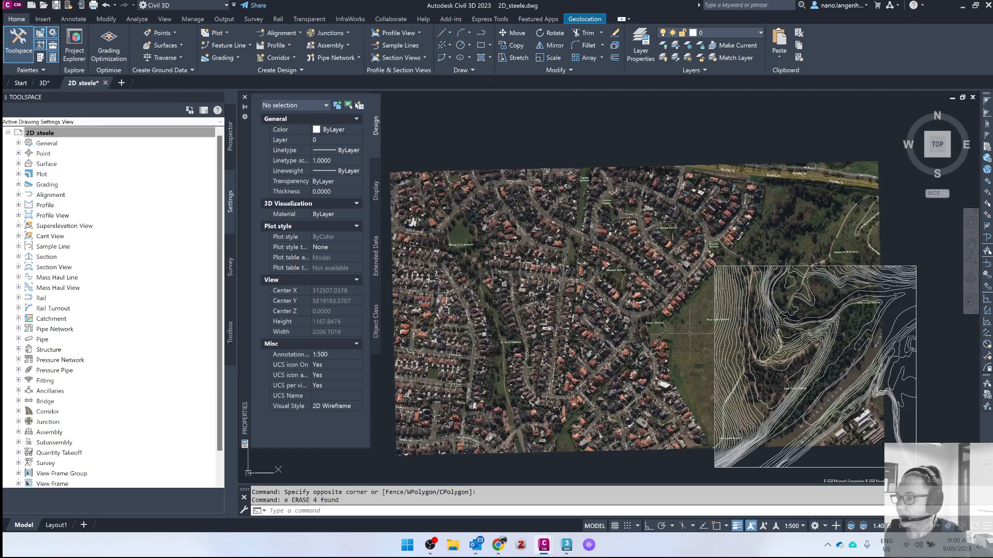
middle_drag(683, 388, 540, 291)
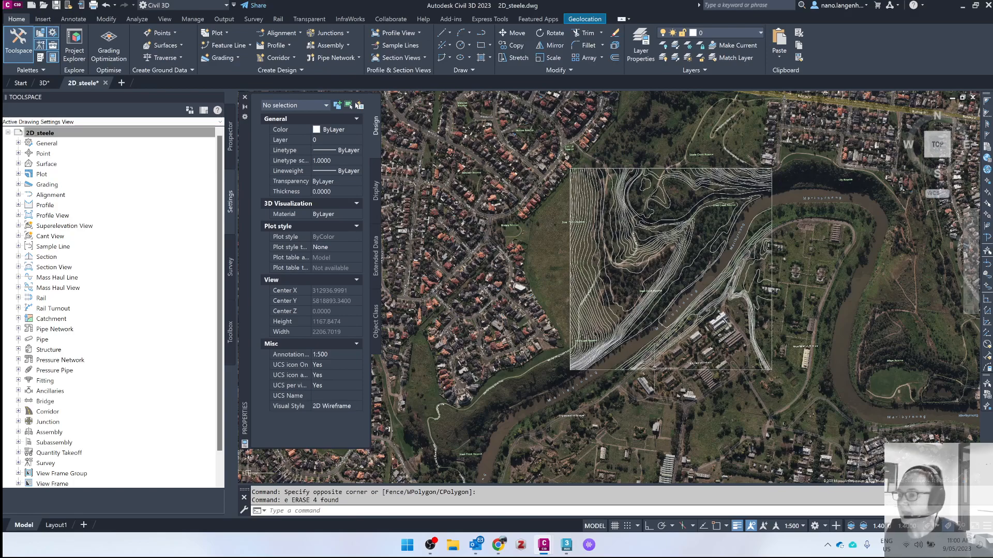
key(Escape)
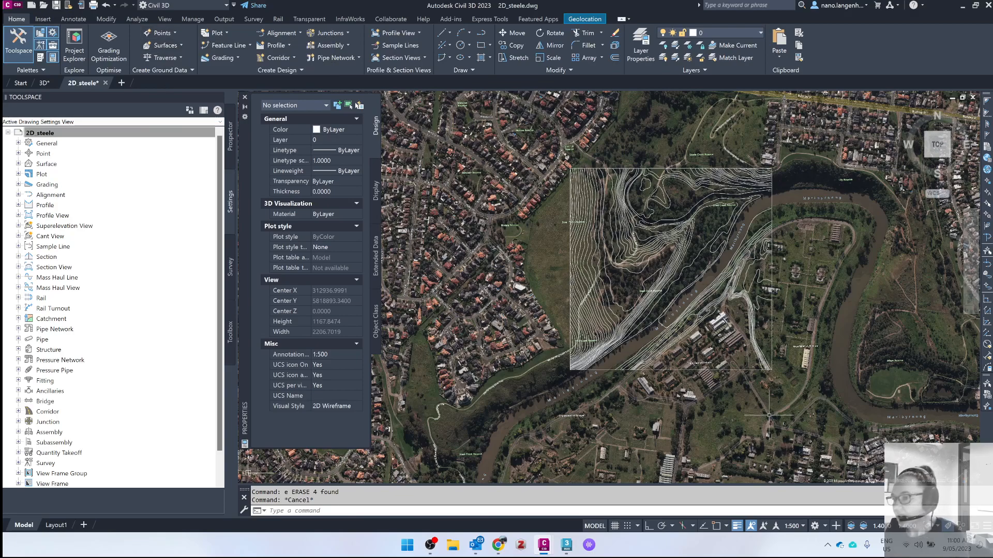
key(Escape)
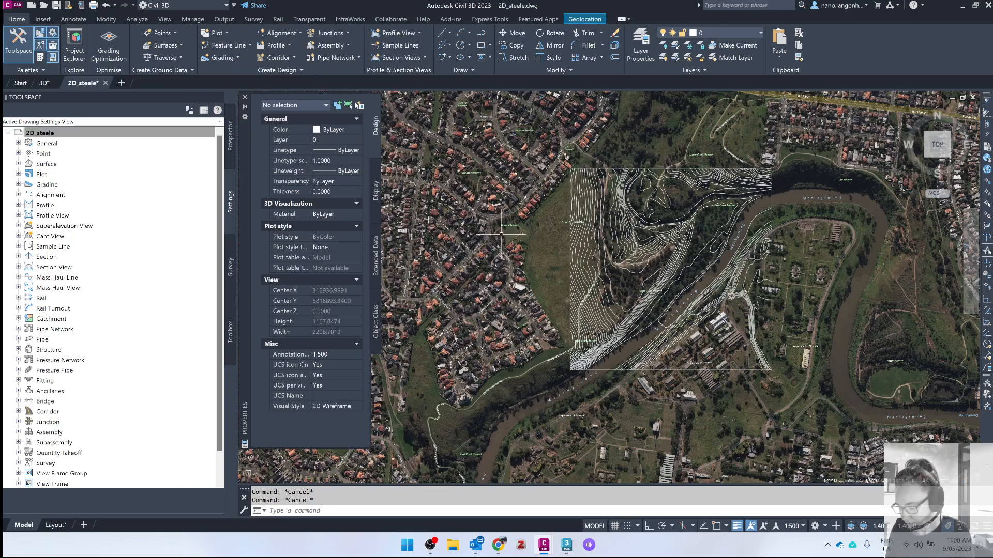
key(ctrl+s)
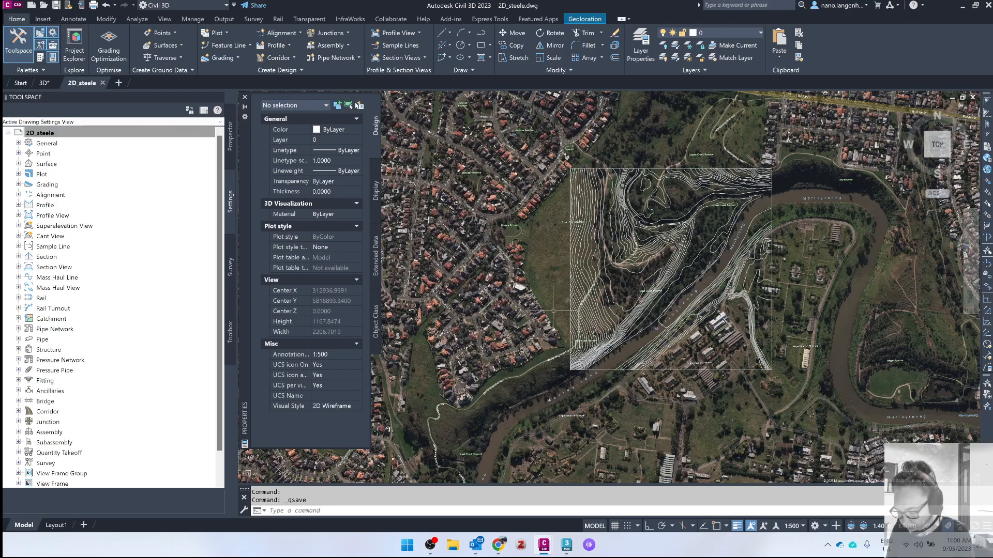
- Turn on the map Task Pane with the MAPWSPACE command and close the Properties palette covering it
text(MAPWspace)
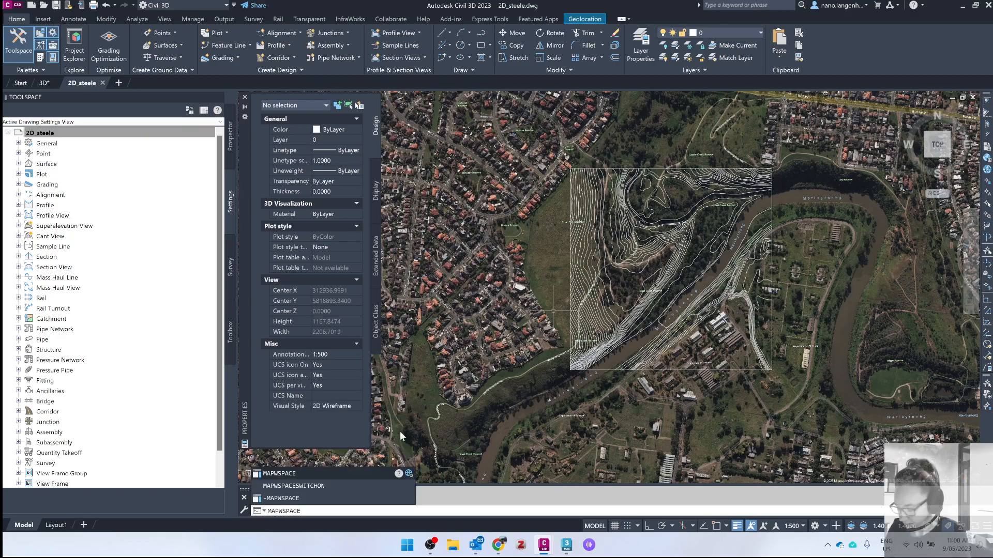
key(Return)
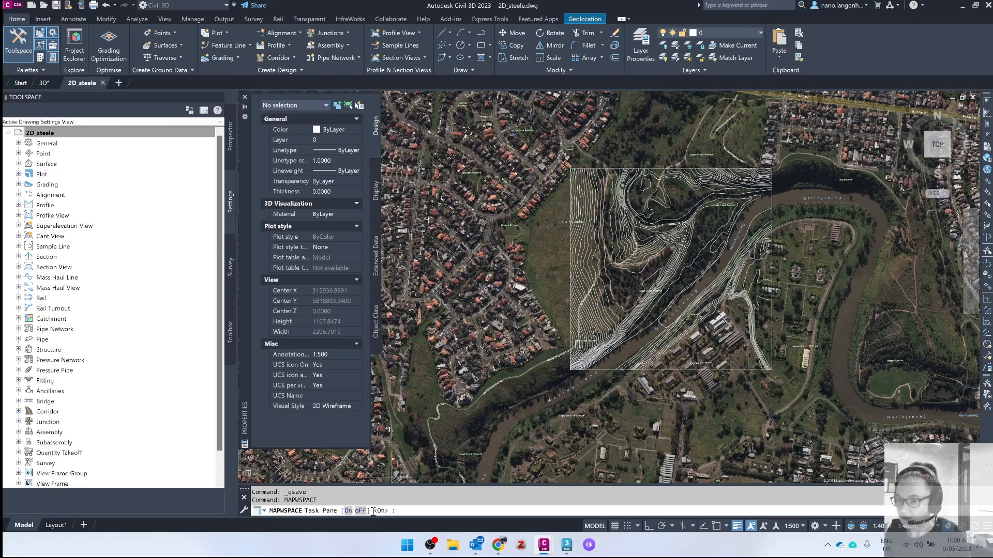
click(348, 510)
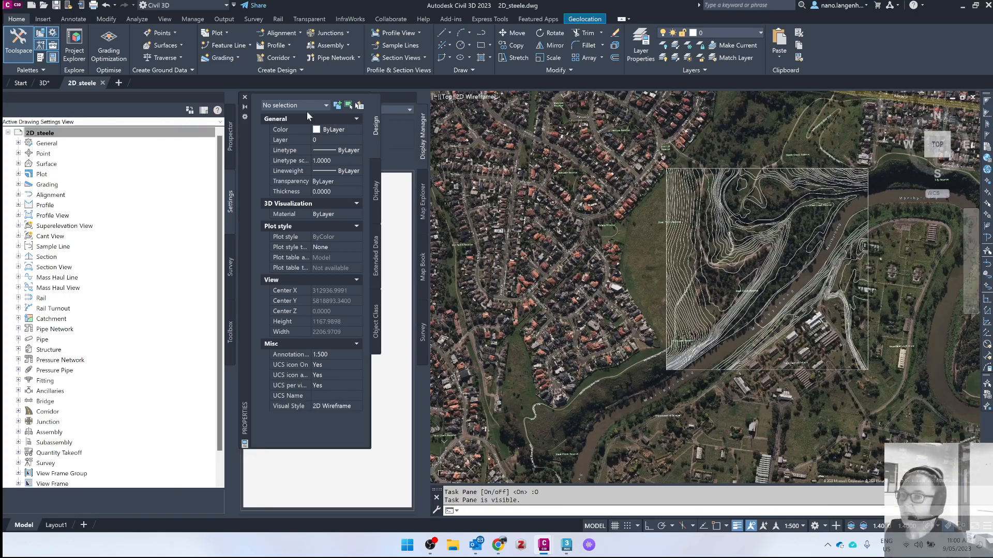
click(244, 98)
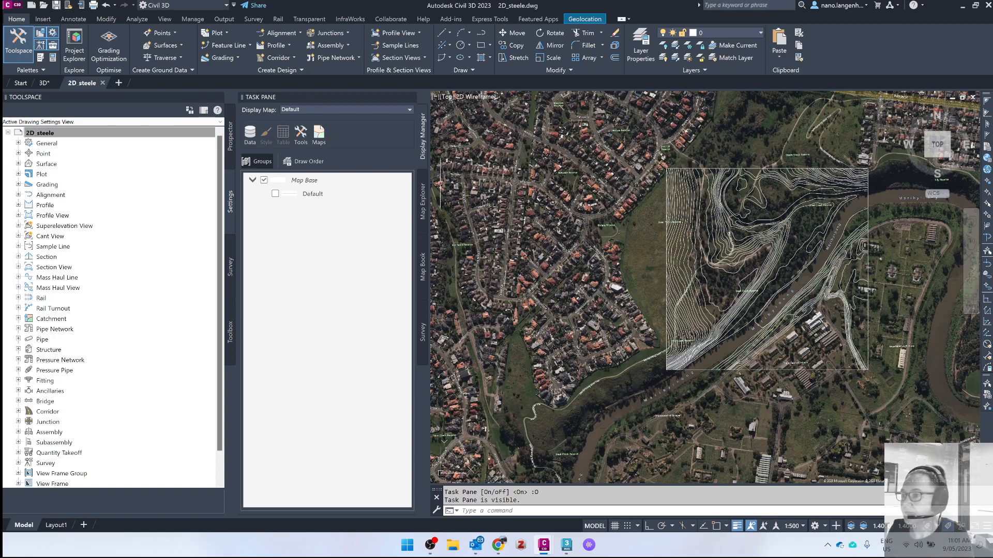
middle_drag(705, 243, 663, 248)
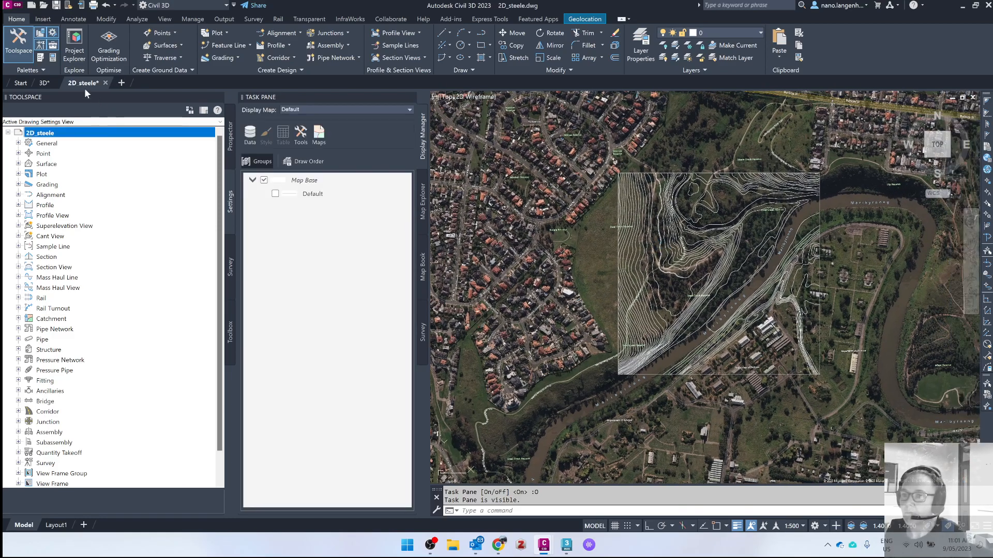
- Close the 2D_steele drawing with its changes saved, and start a new drawing
mouse_move(80, 86)
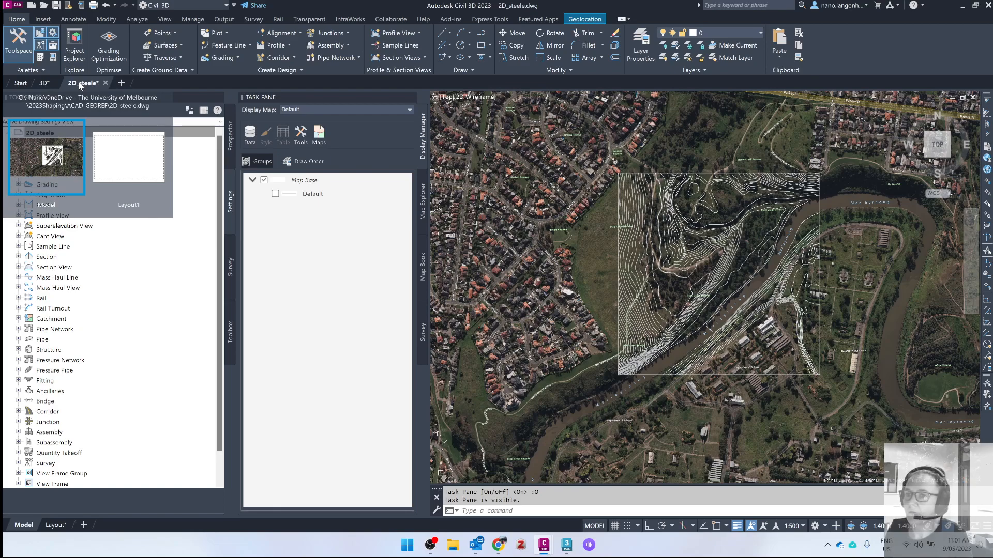
click(105, 84)
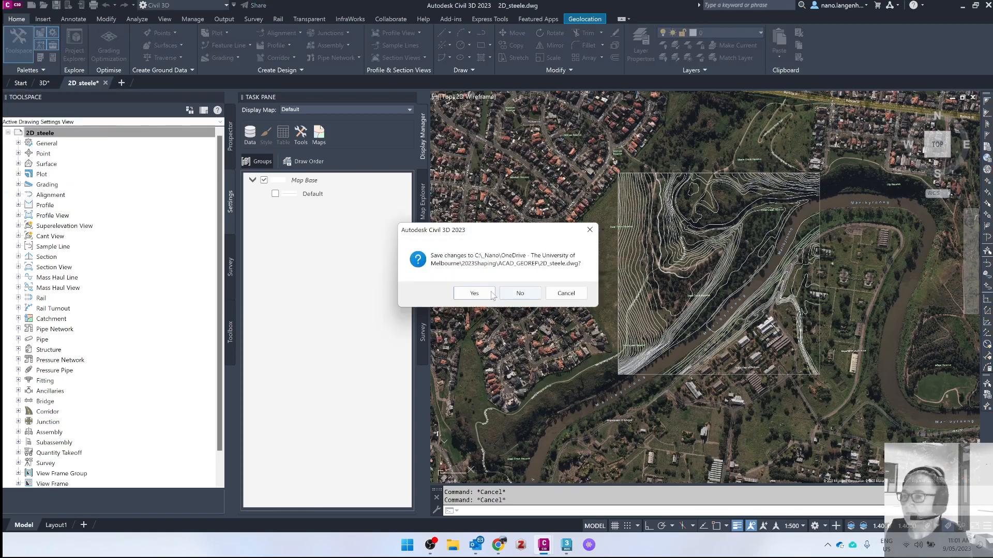
click(473, 293)
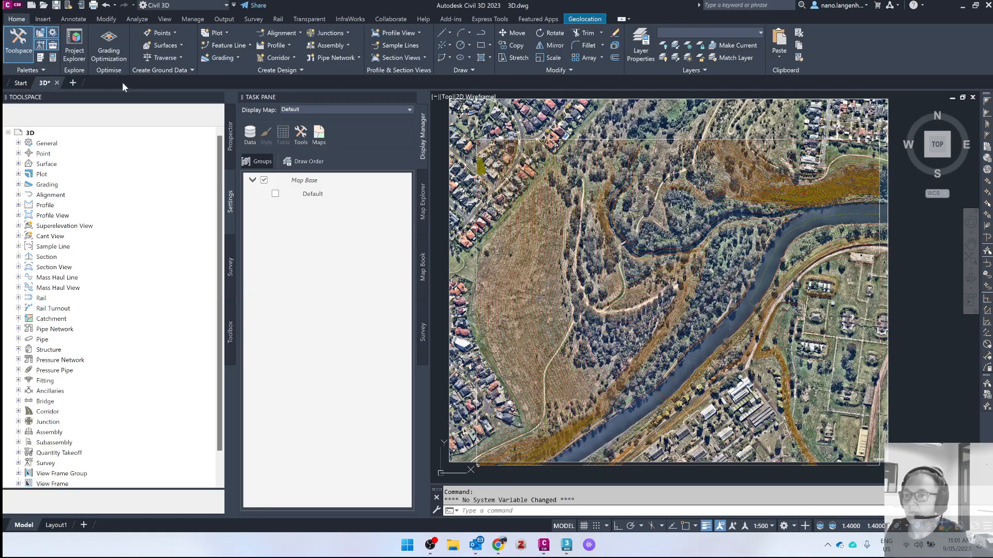
click(75, 82)
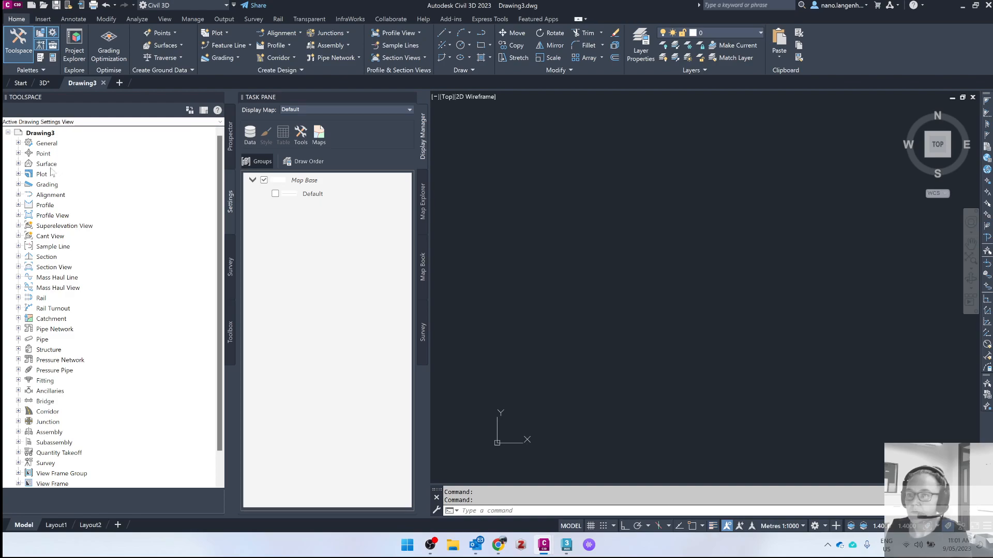
- Assign Map Grid of Australia Zone 55, GDA2020 C&D Grid (MGA/20CD-55) to the new drawing, and display Map Explorer
right_click(41, 133)
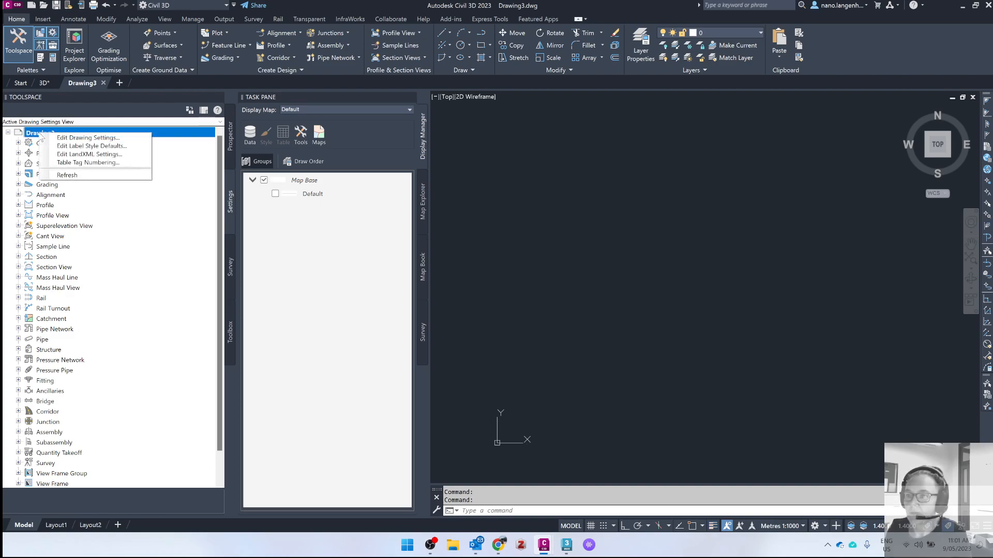
click(73, 137)
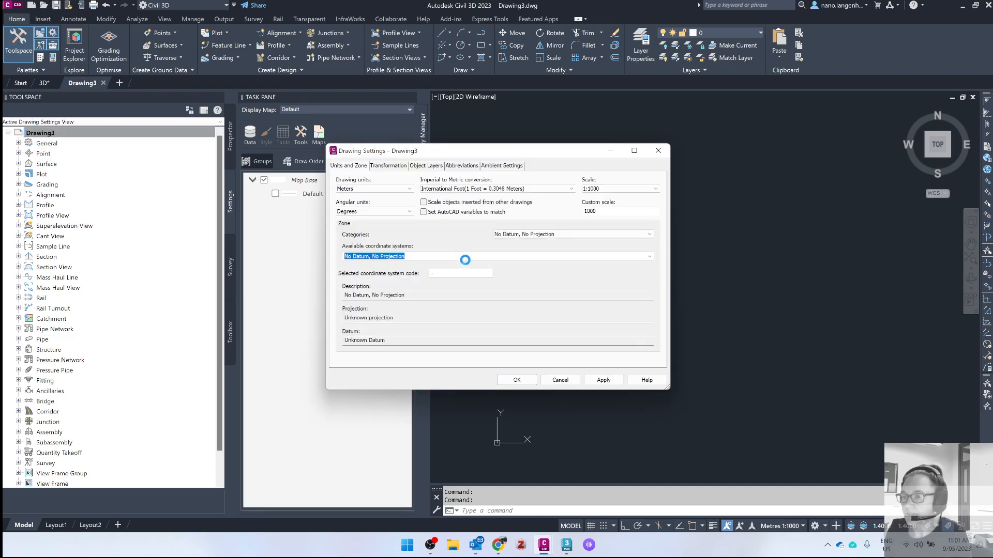
click(564, 235)
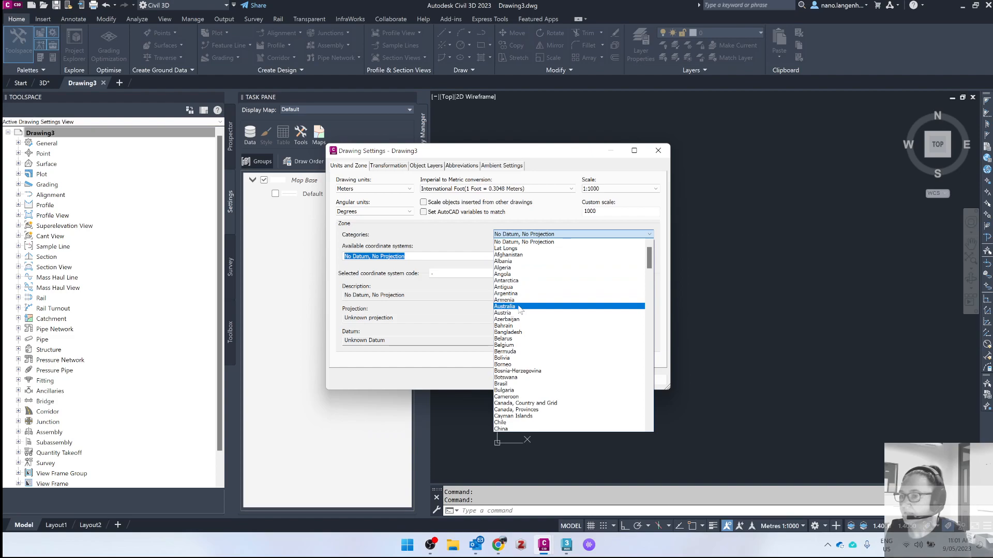
click(517, 306)
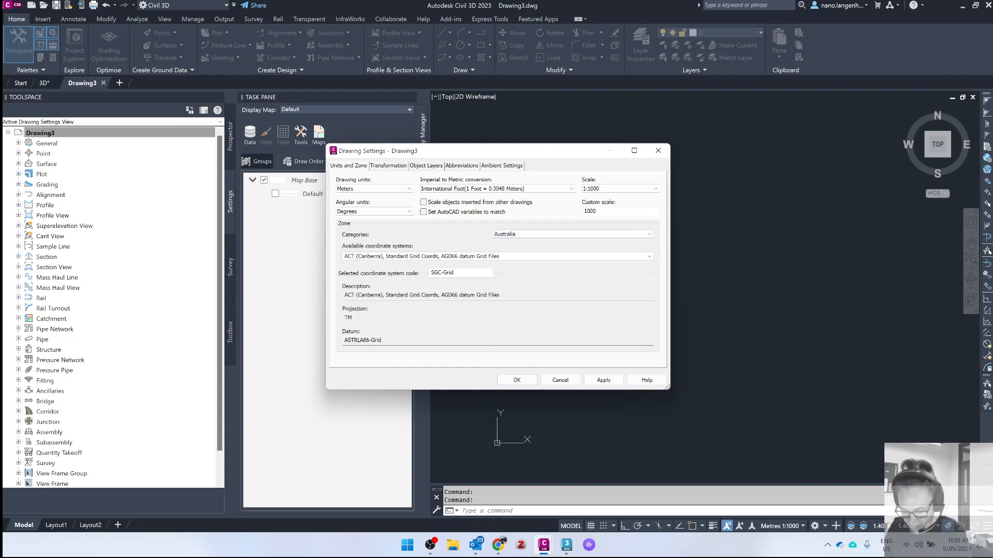
click(465, 257)
click(378, 395)
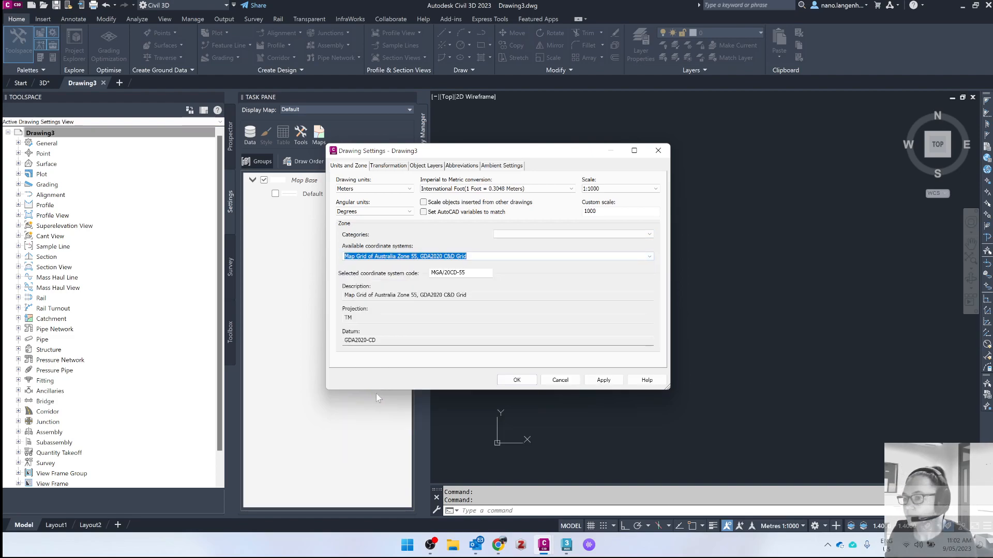
click(604, 380)
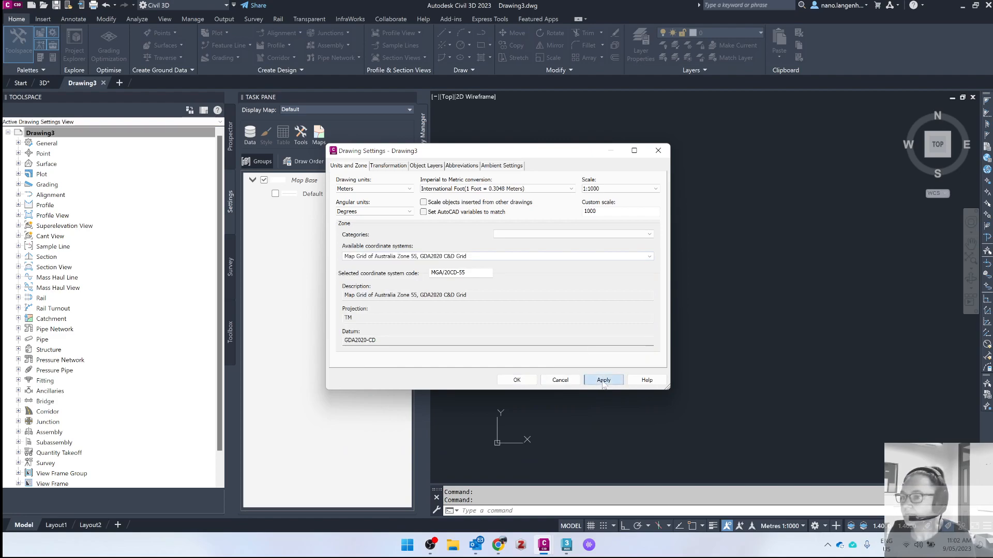
click(516, 380)
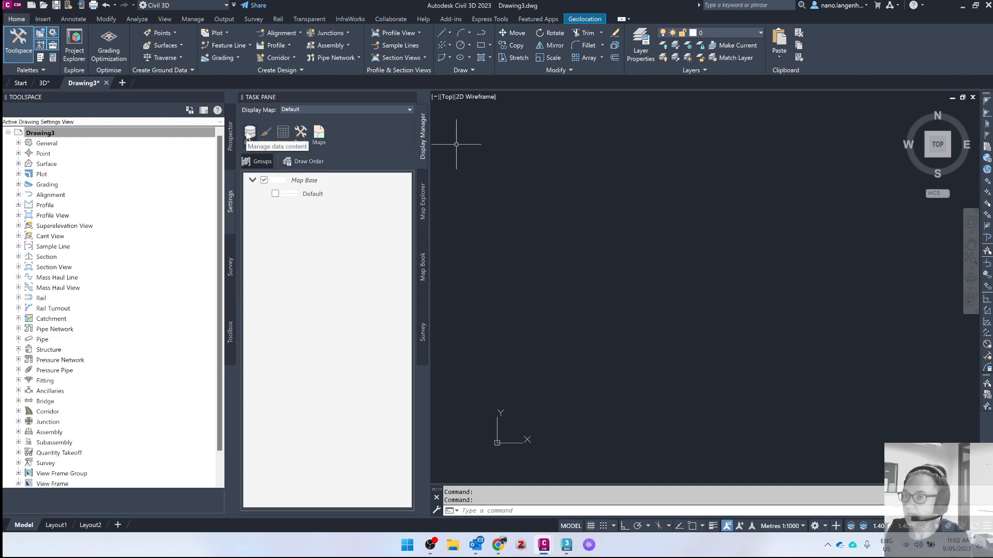
click(423, 209)
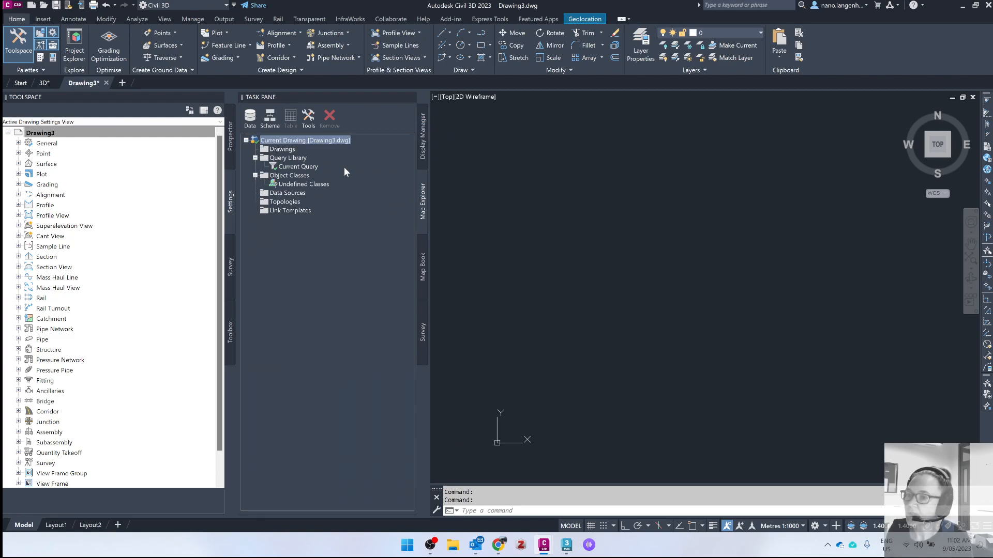
click(283, 149)
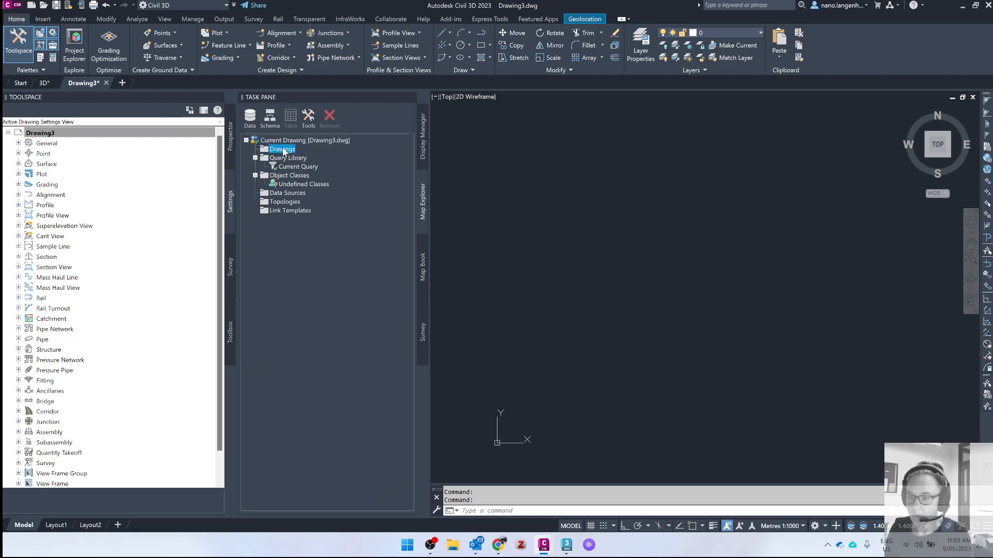
right_click(284, 151)
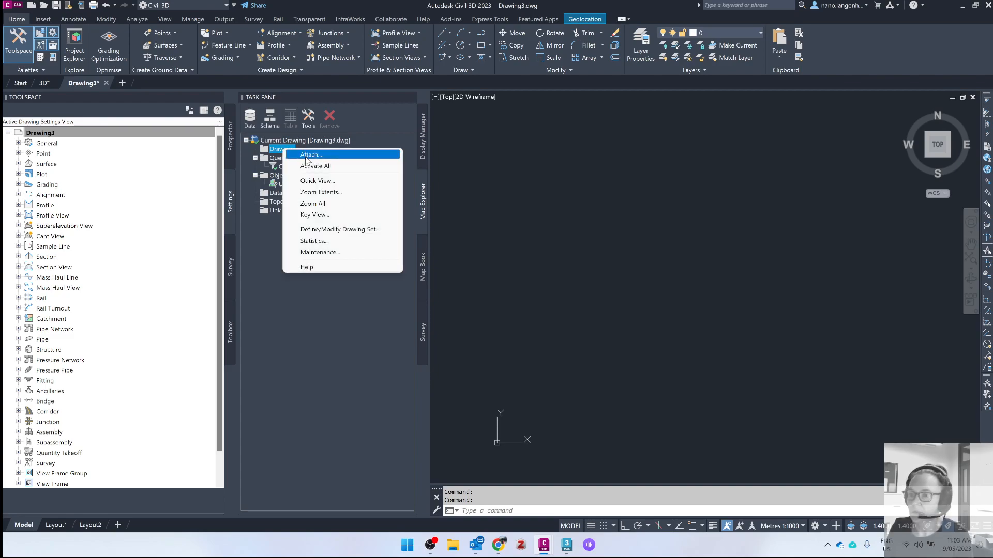
click(305, 154)
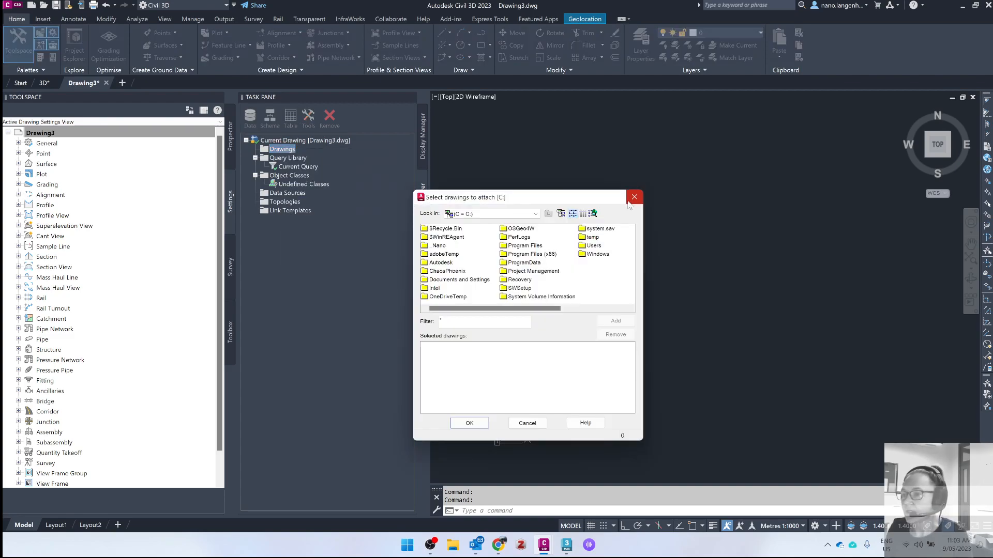
click(634, 198)
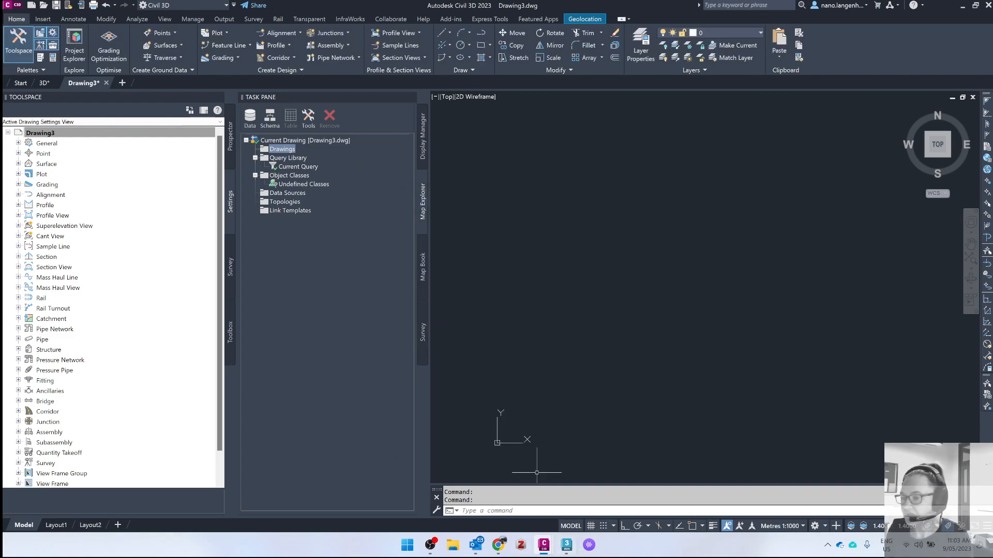
- Switch to File Explorer and open the ACAD_GEOREF folder inside the Shaping folder
click(454, 547)
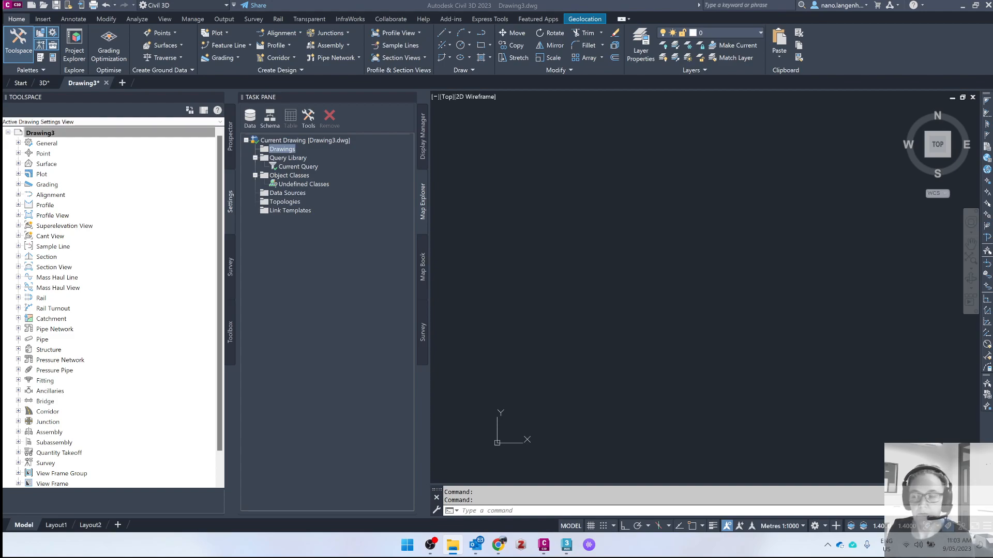
drag(0, 139, 650, 169)
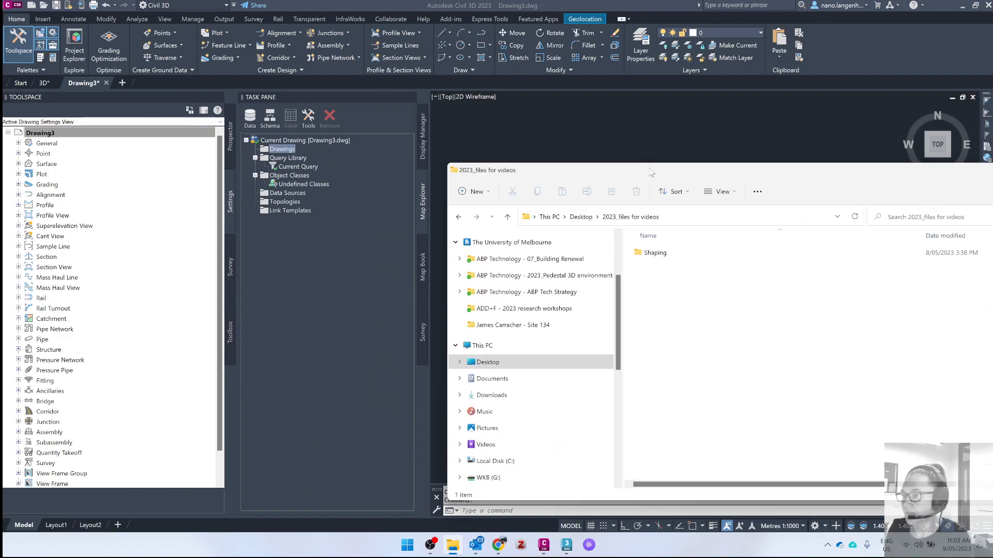
double_click(655, 254)
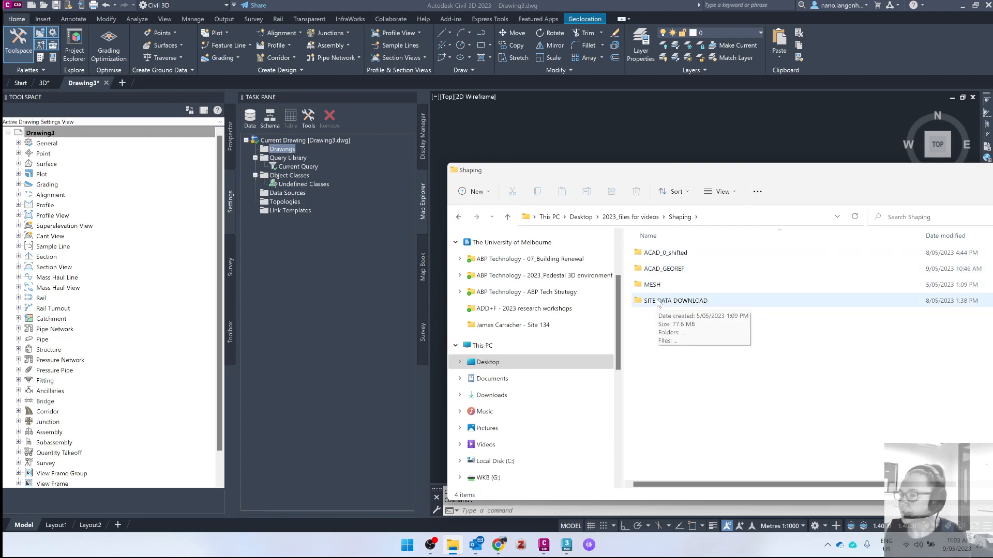
double_click(656, 270)
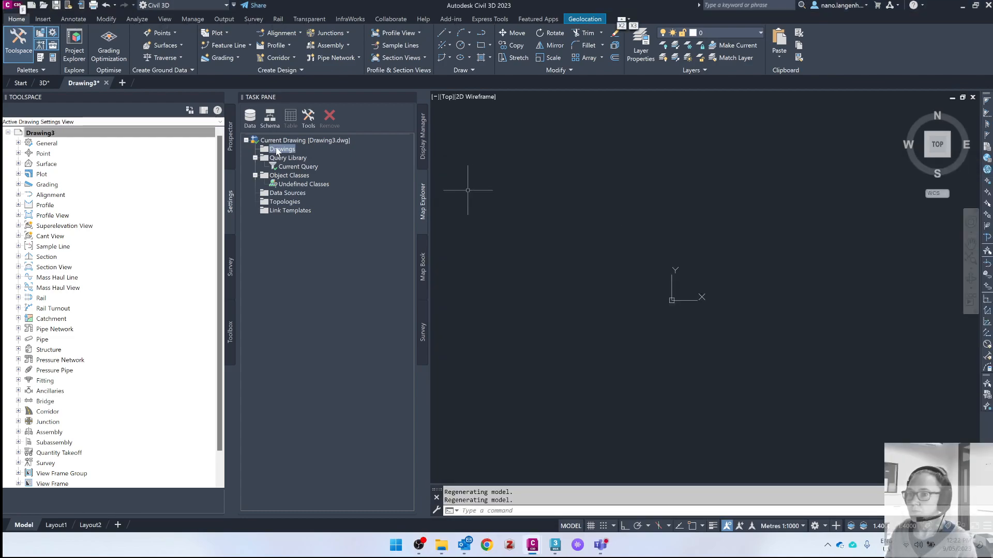
- Attach 2D_steele.dwg from the ACAD_GEOREF folder in File Explorer to the current drawing's Drawings collection
right_click(277, 151)
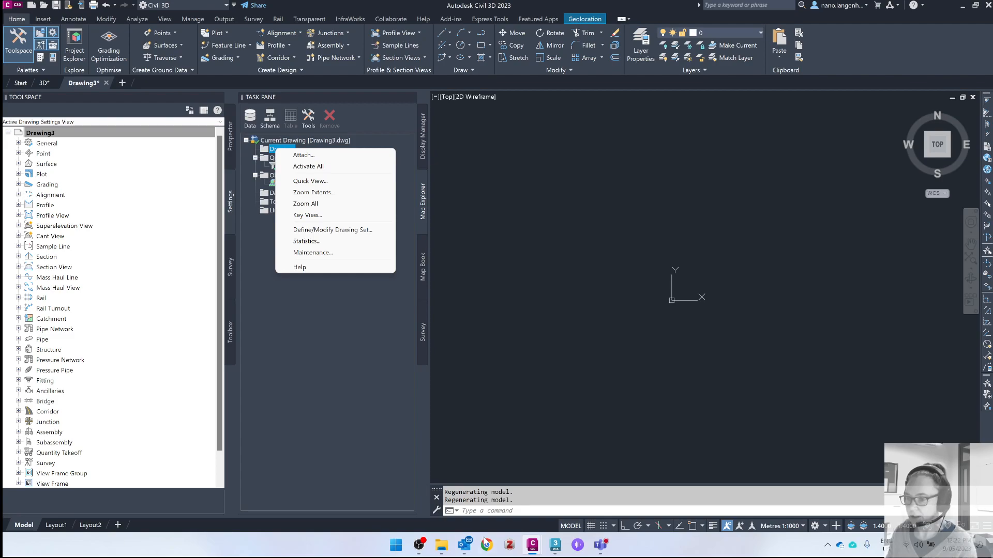
click(442, 549)
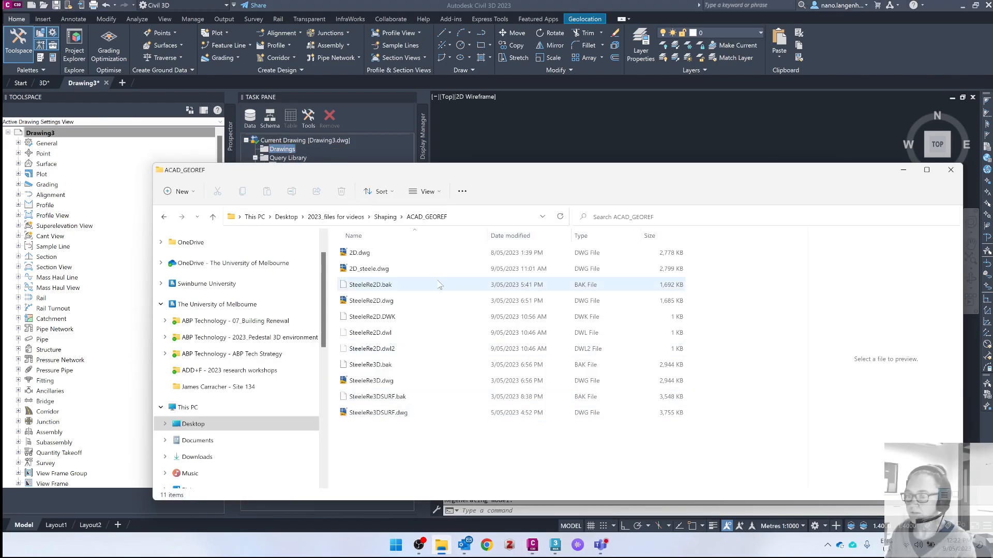
drag(364, 176, 635, 189)
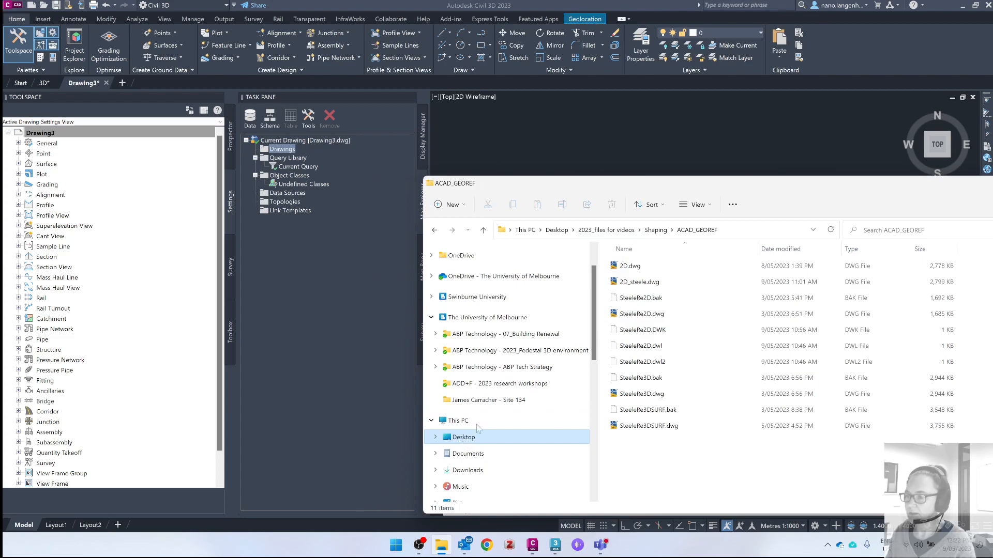
click(635, 282)
drag(323, 167, 284, 150)
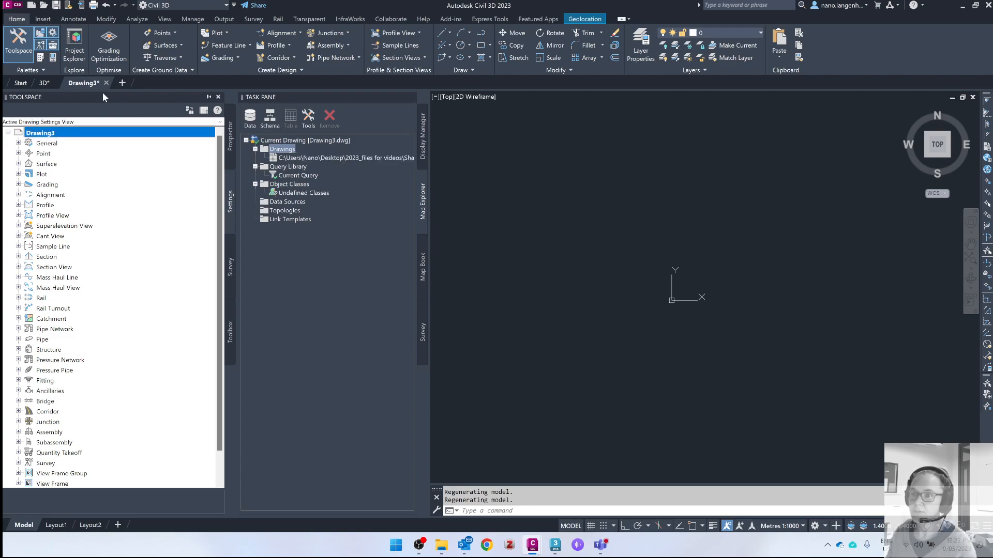
- Start saving the new drawing under another name, choosing the ACAD_GEOREF folder in Shaping, inside 2023_files for videos on the Desktop
mouse_move(86, 81)
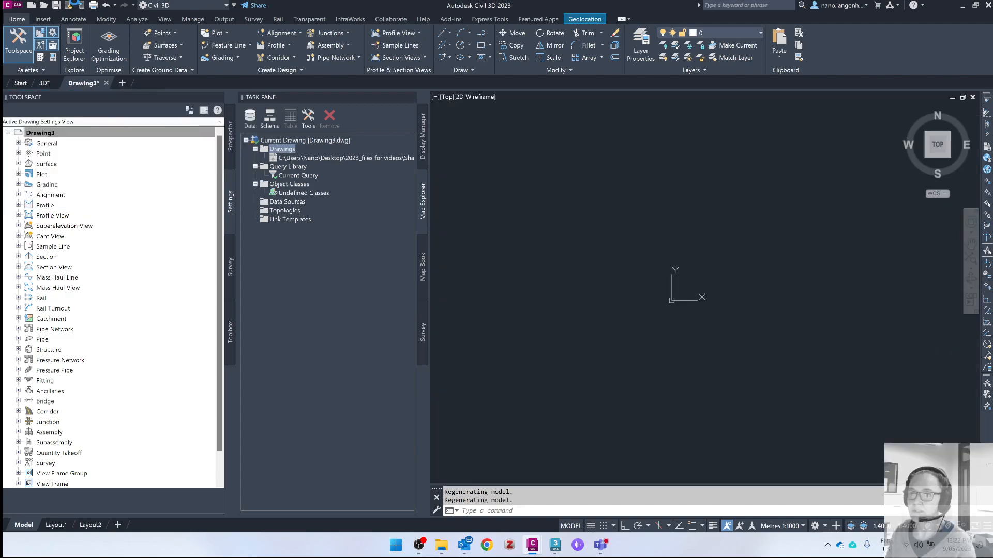
click(20, 7)
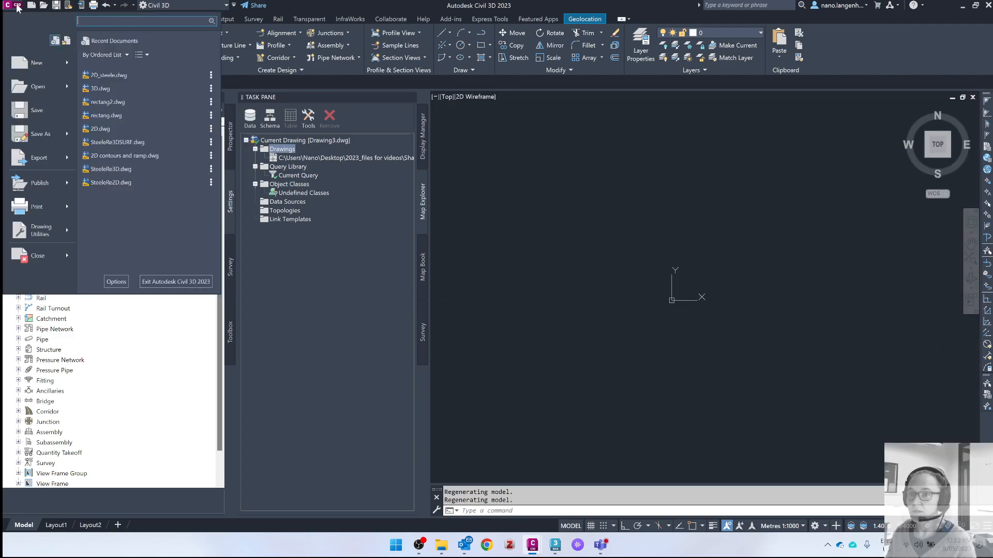
click(41, 134)
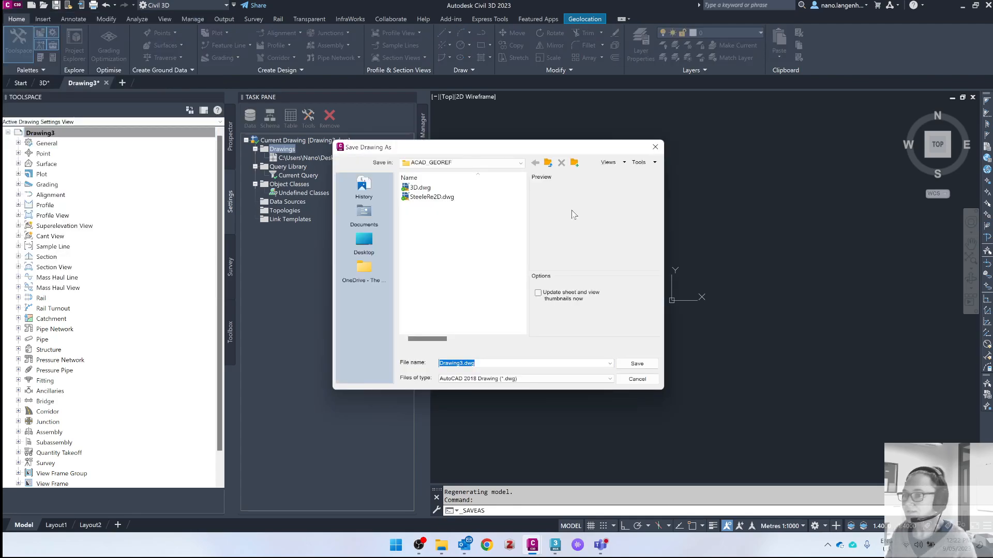
click(521, 163)
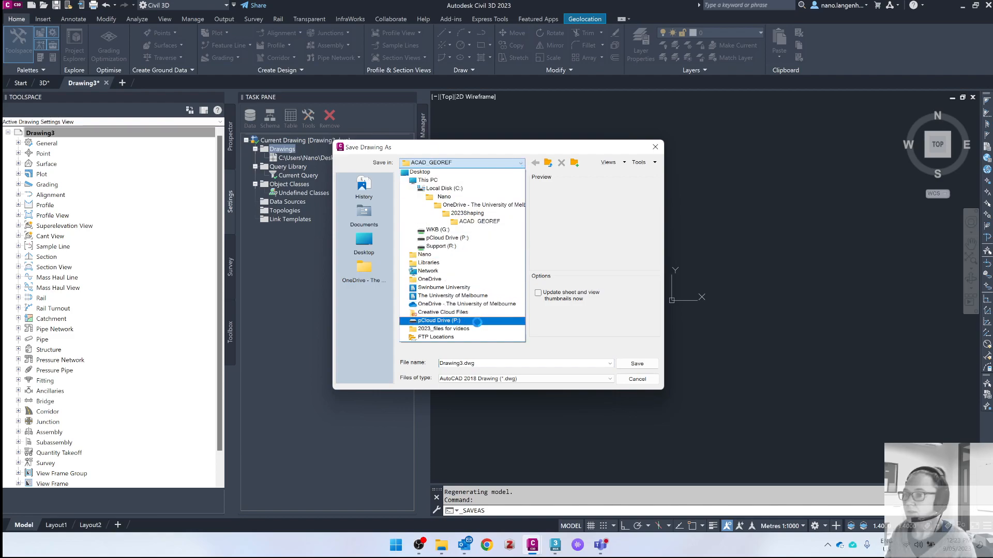
click(418, 172)
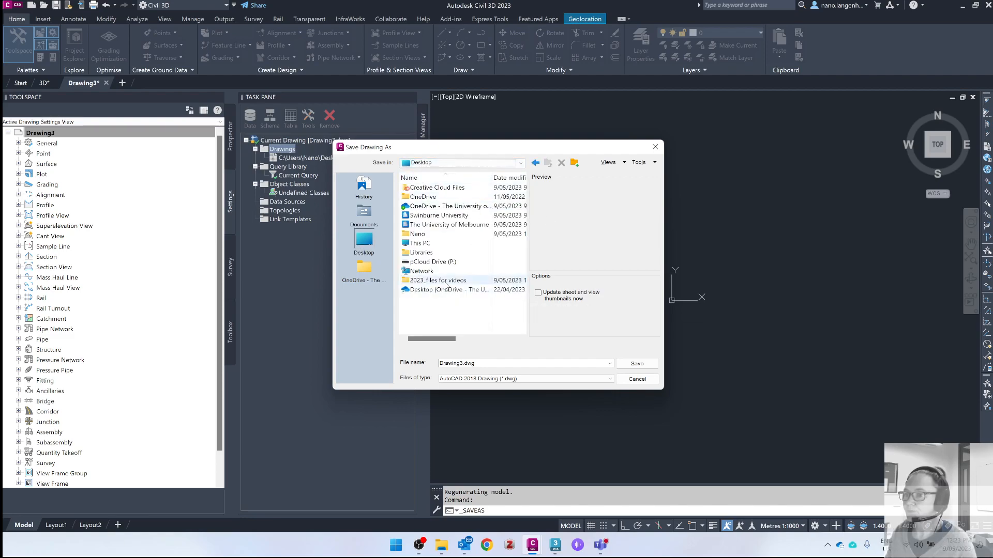
double_click(445, 280)
double_click(409, 188)
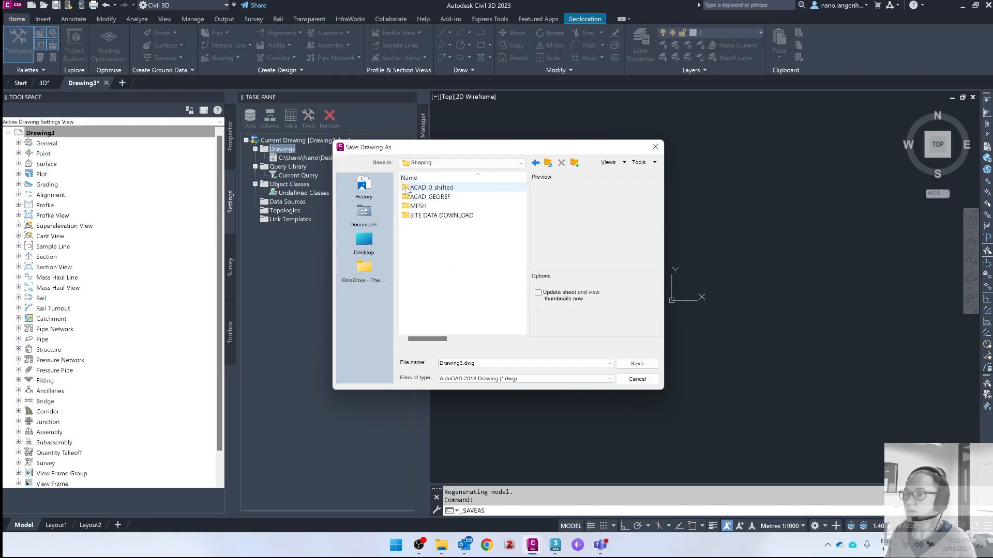
double_click(424, 197)
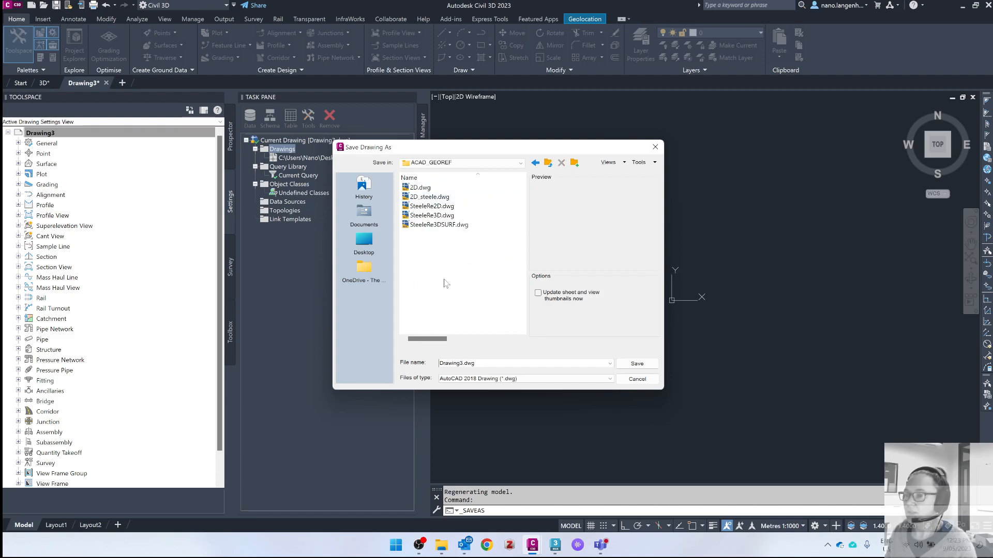
- Save the drawing as 3D_steele.dwg in the ACAD_GEOREF folder, basing the name on the existing 2D_steele.dwg
click(429, 198)
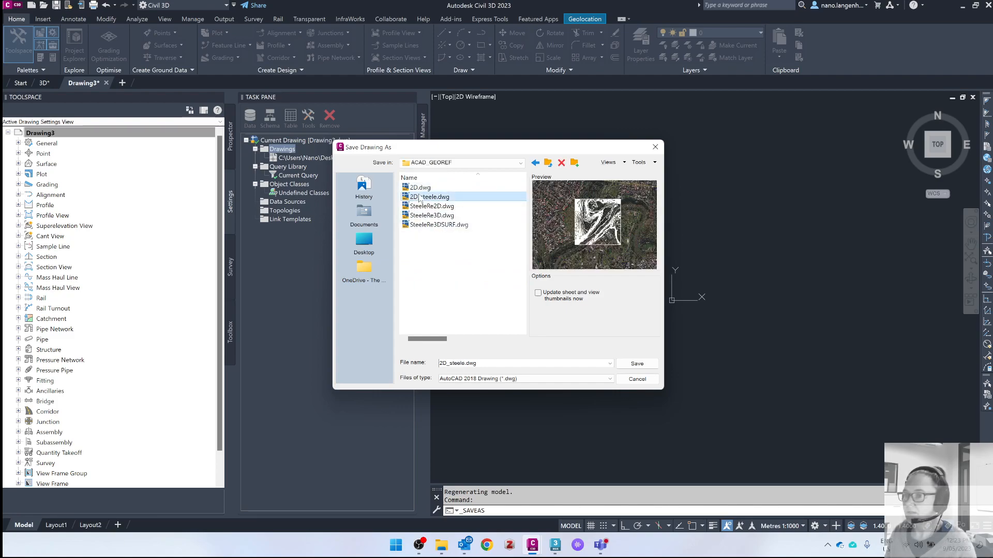
double_click(444, 364)
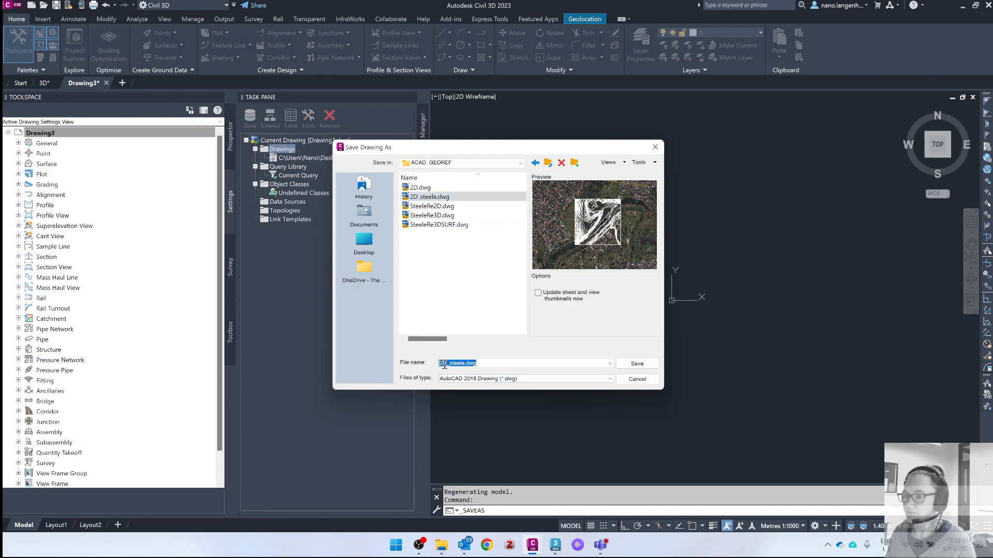
click(441, 364)
key(Delete)
text(3)
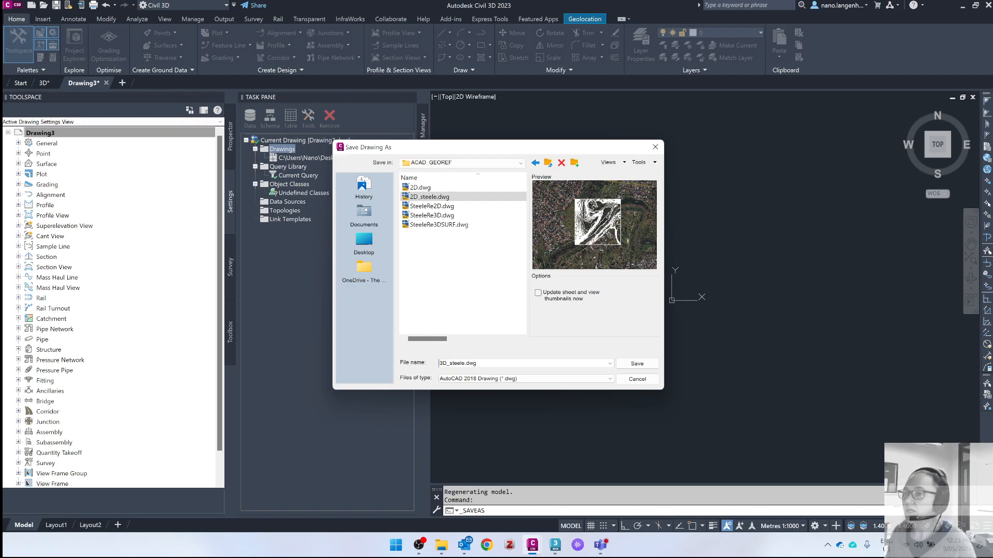
click(638, 365)
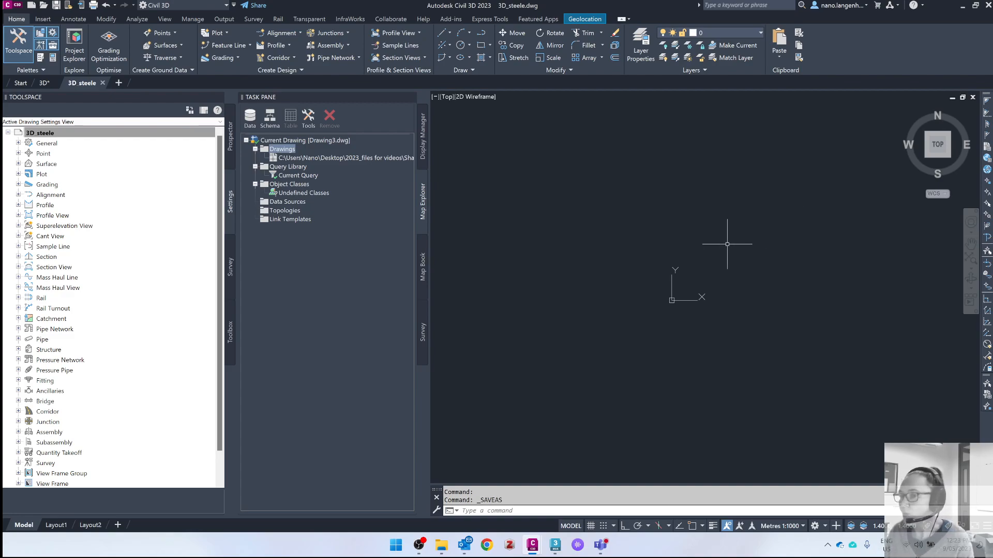
- Define the Current Query of the attached drawing with a location condition of All and the query mode Draw
click(283, 167)
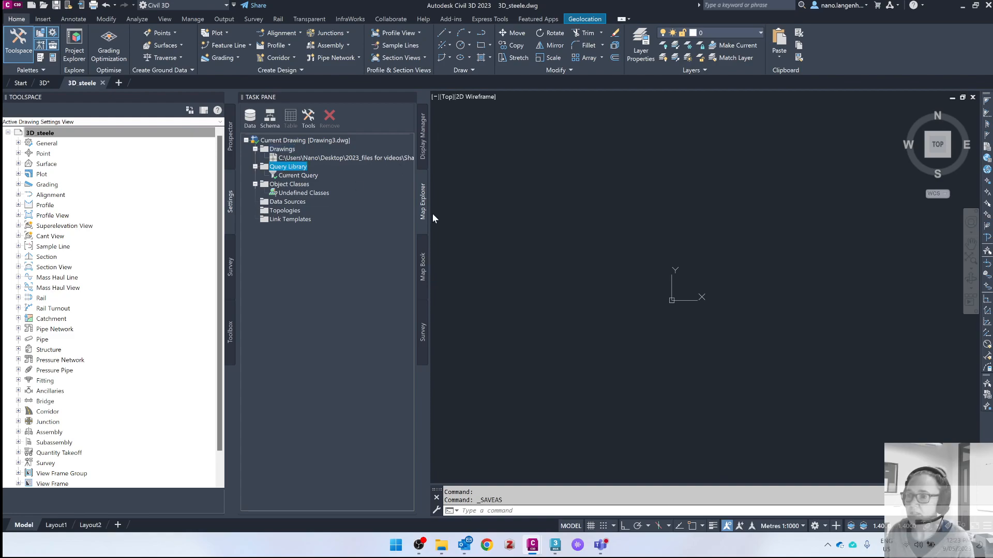
right_click(291, 169)
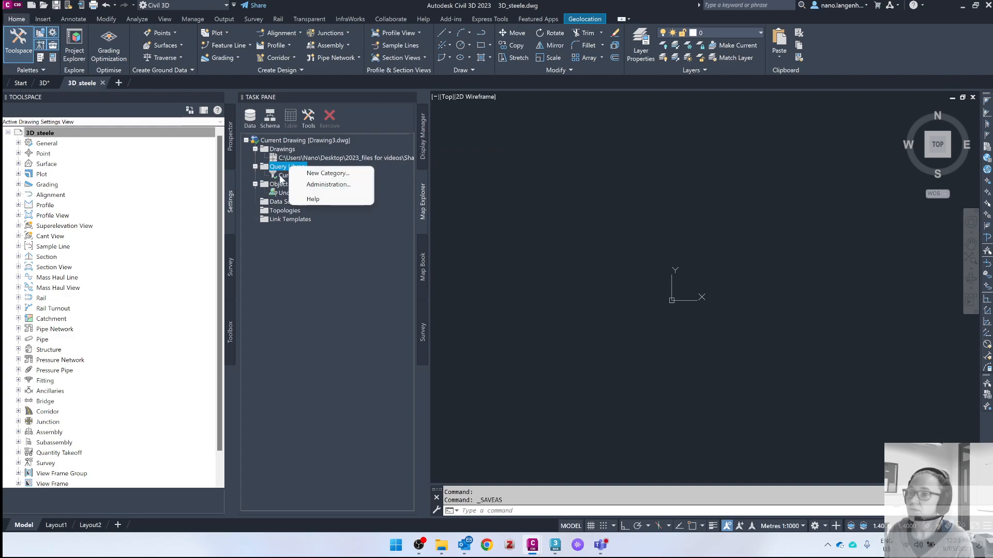
click(283, 178)
right_click(287, 178)
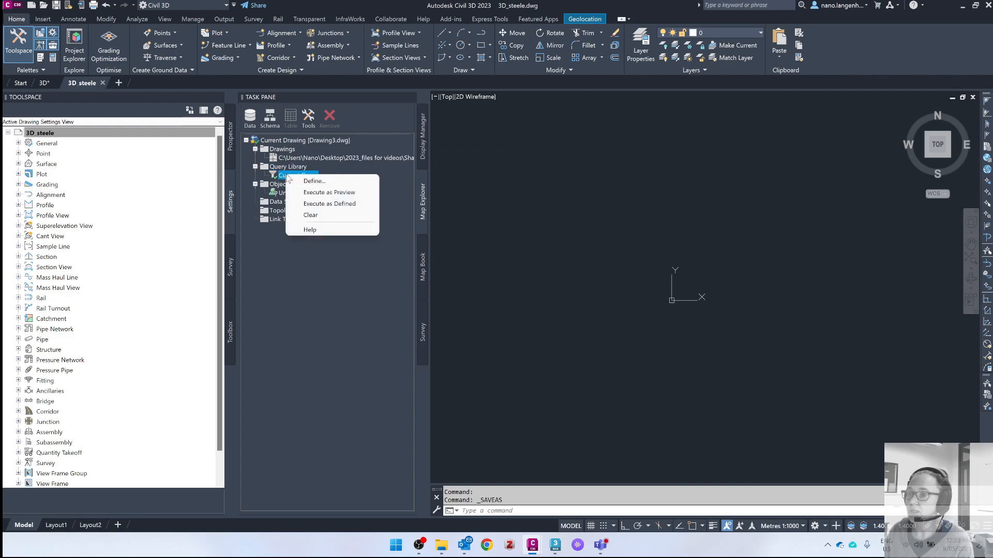
click(316, 181)
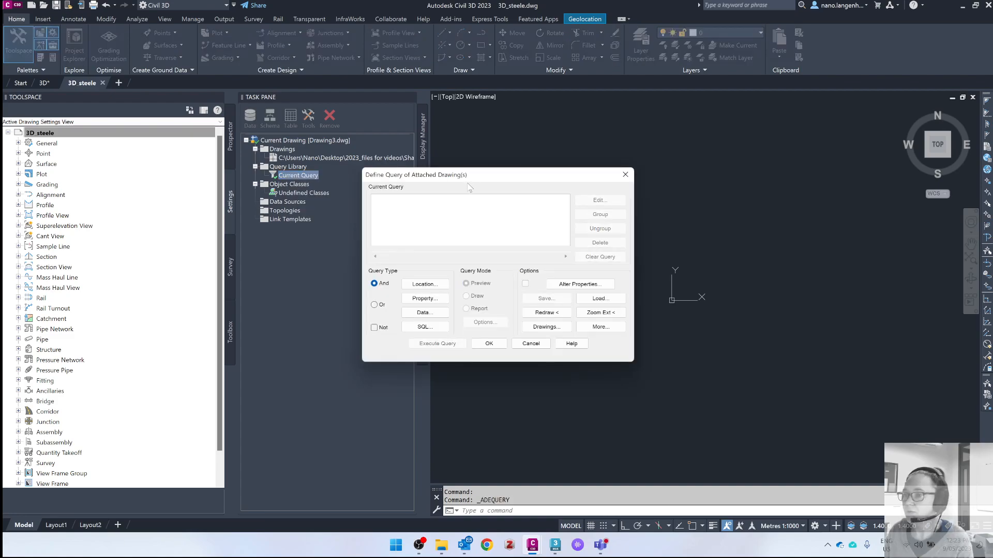
click(419, 285)
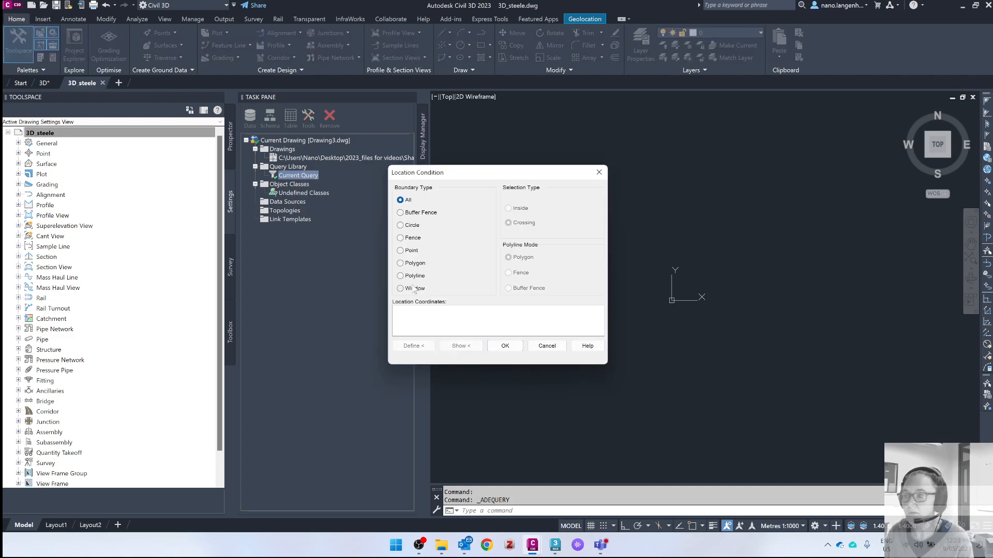
click(504, 346)
click(477, 297)
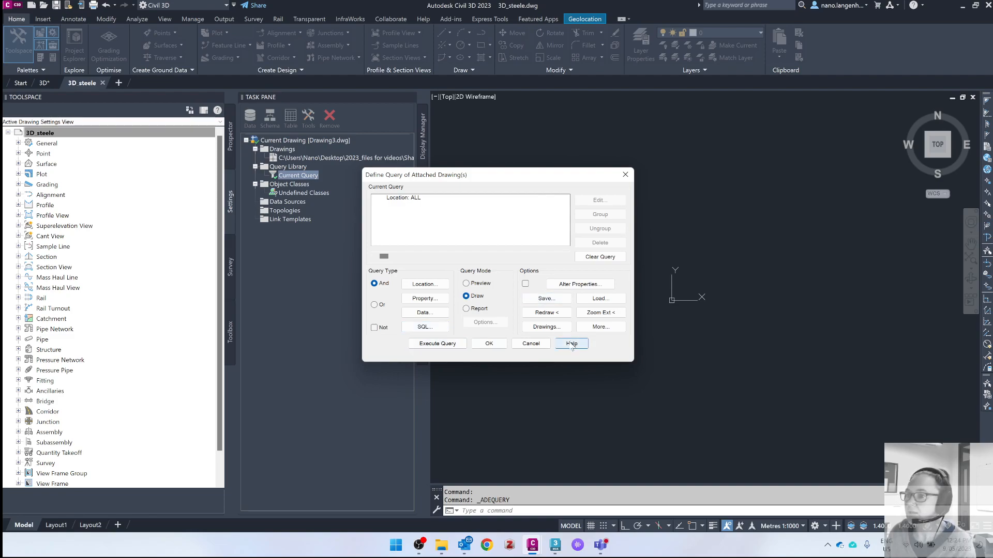
- Add a property alteration to the query that sets Elevation from the ALTITUDE field of the EL_CONTOUR_1TO5M object data
click(569, 285)
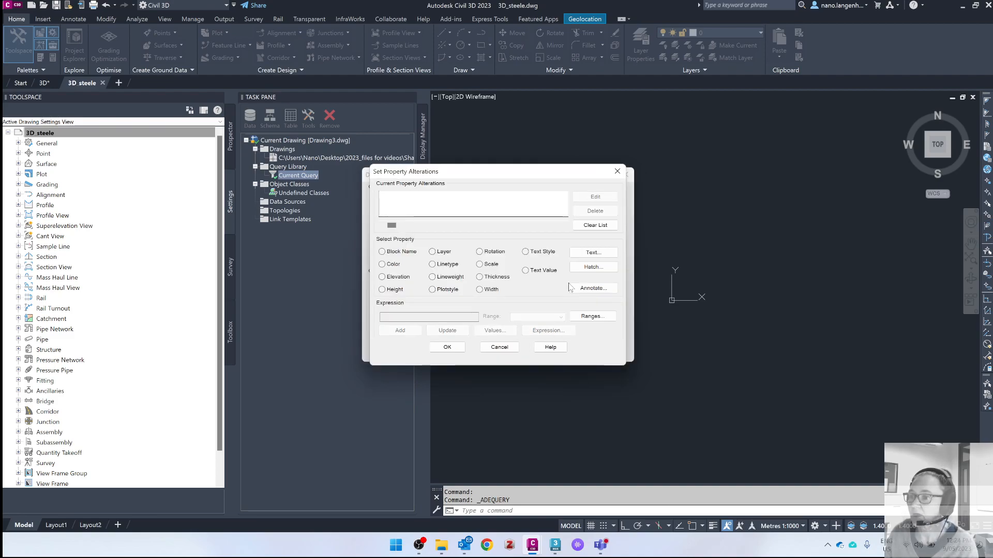
click(382, 277)
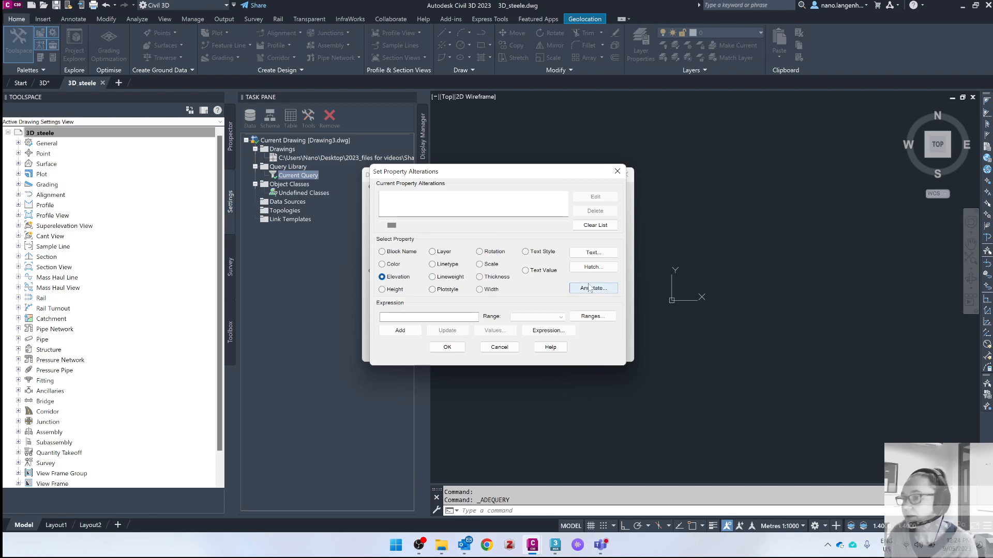
click(545, 331)
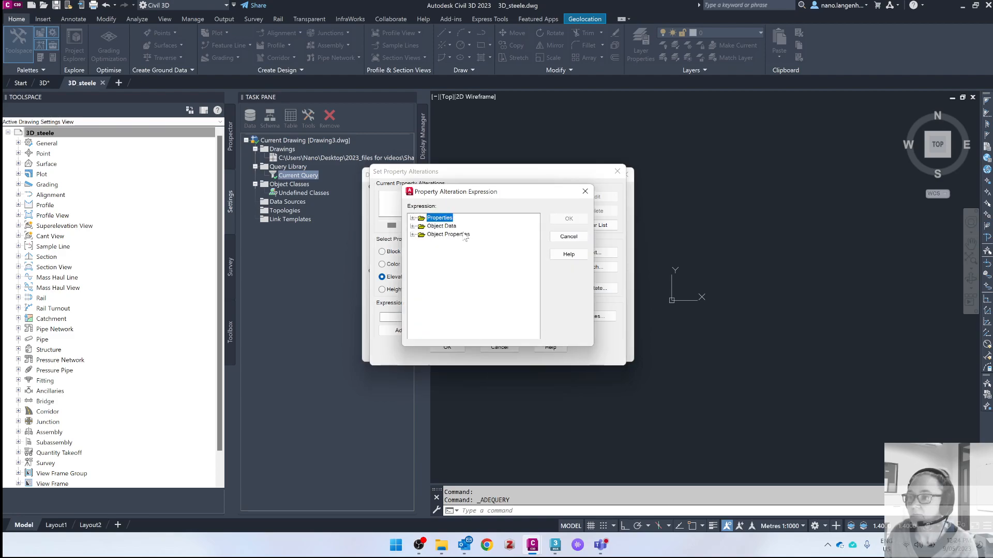
click(413, 227)
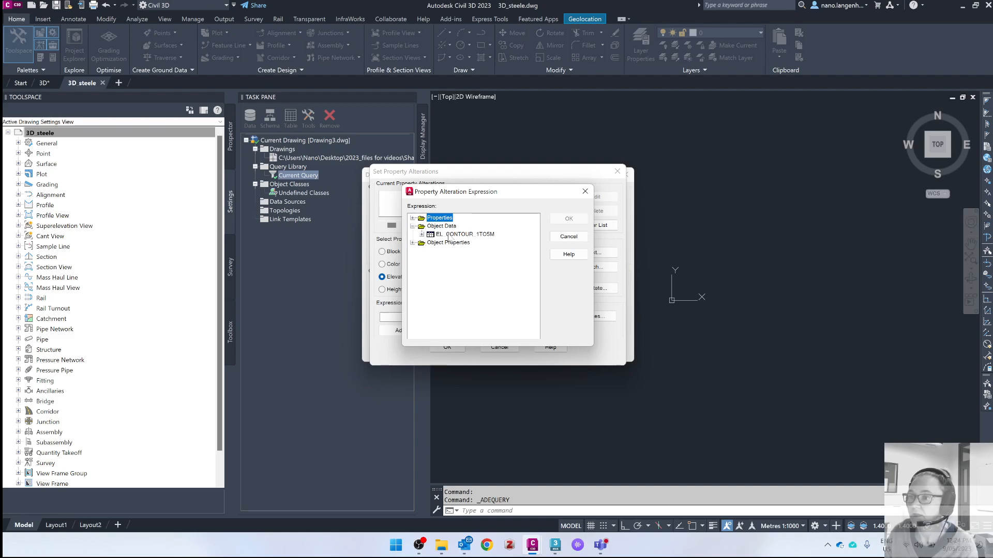
click(452, 235)
click(422, 234)
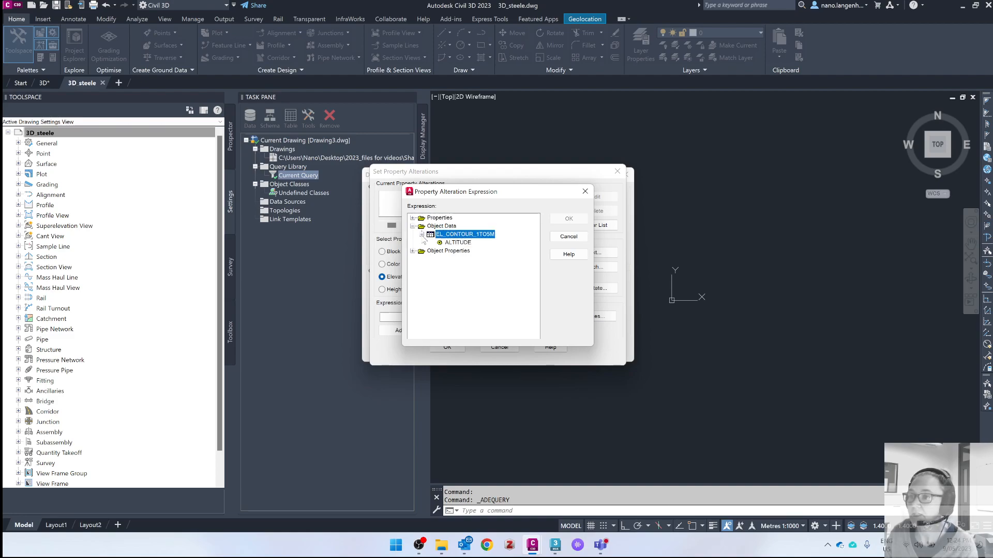
click(453, 243)
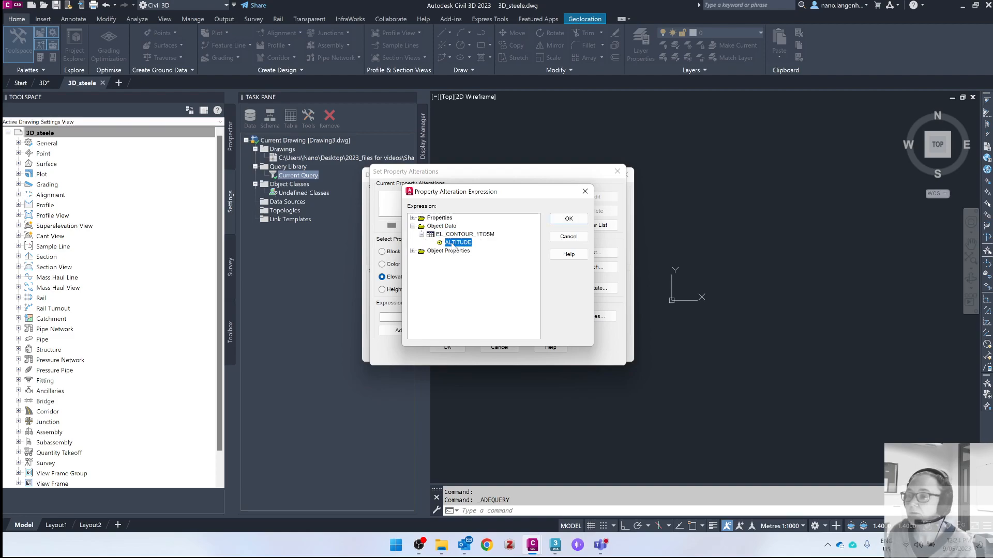
click(571, 220)
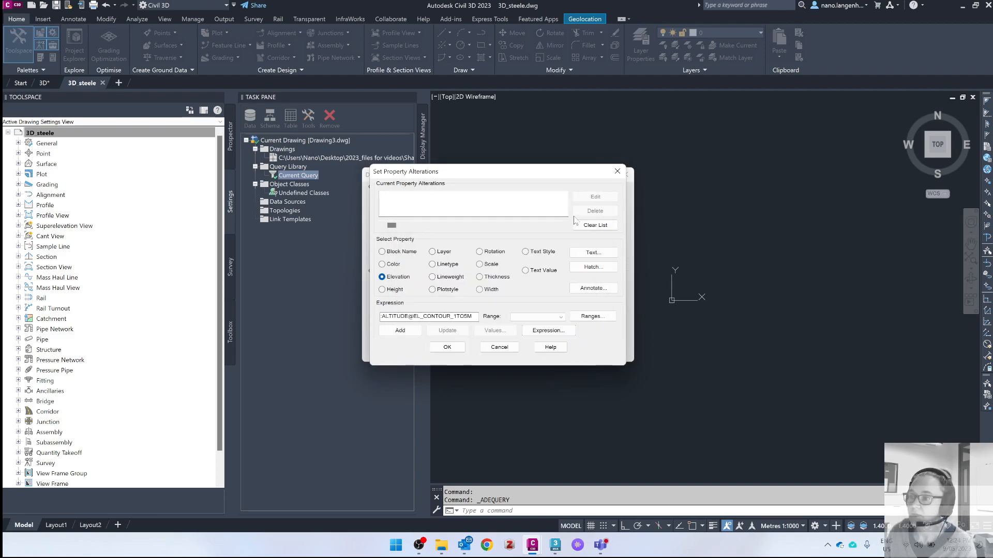
click(400, 331)
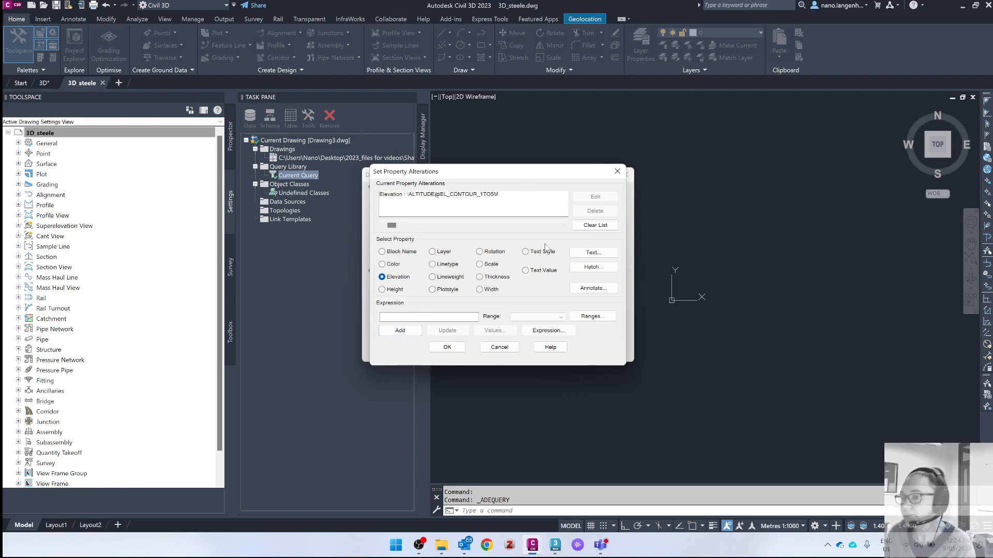
click(448, 348)
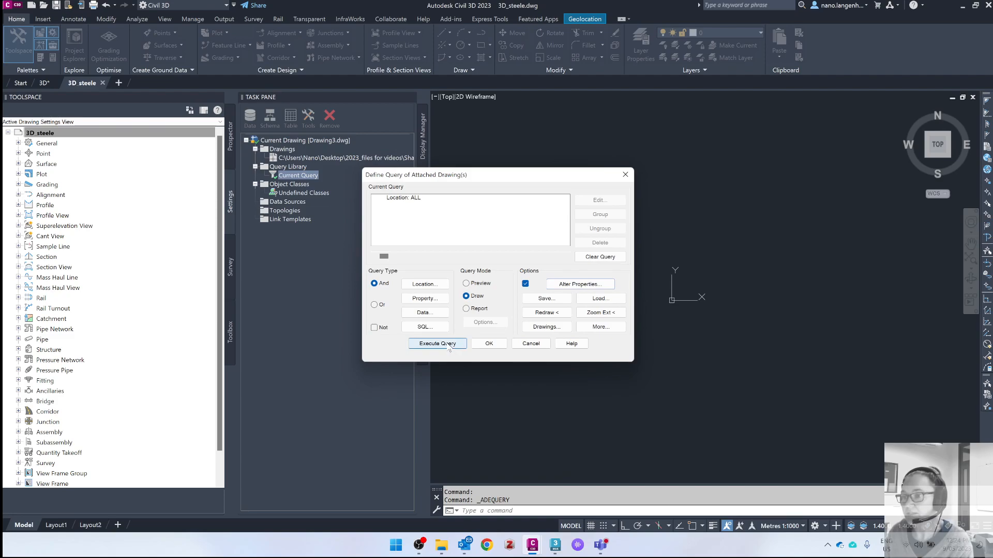
- Execute the query to draw the attached contours in 3D_steele, and show their full extents
click(438, 344)
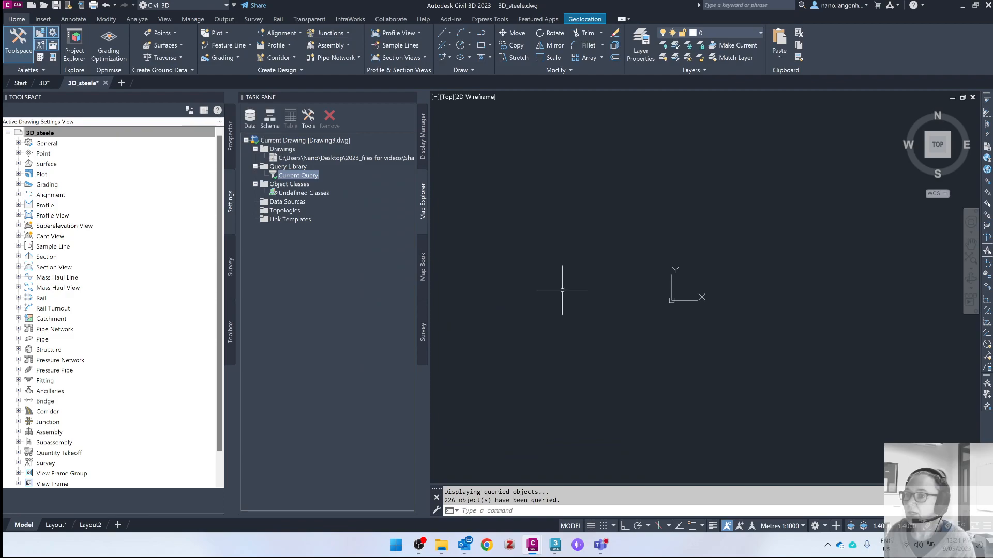
text(zoom)
key(Return)
text(ex)
key(Return)
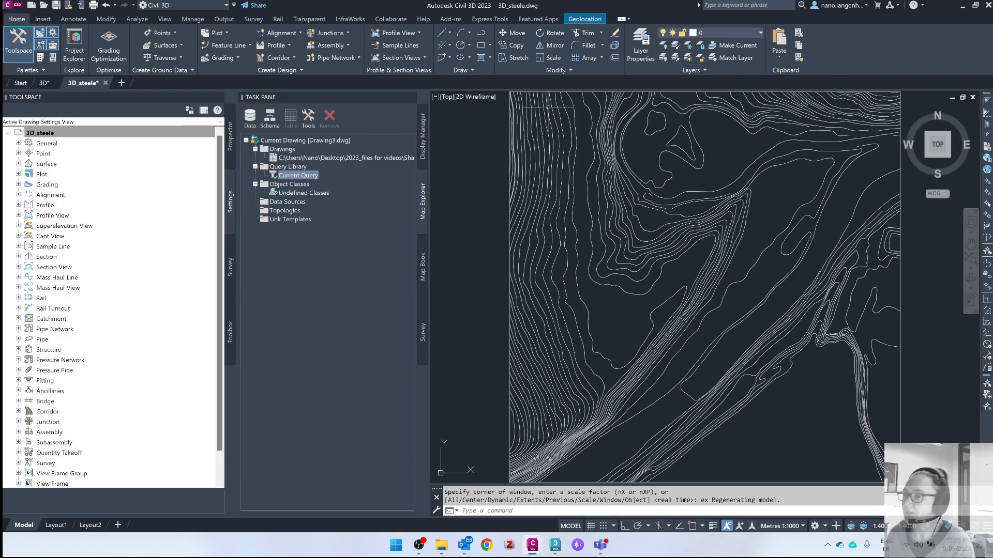
middle_drag(632, 261, 612, 294)
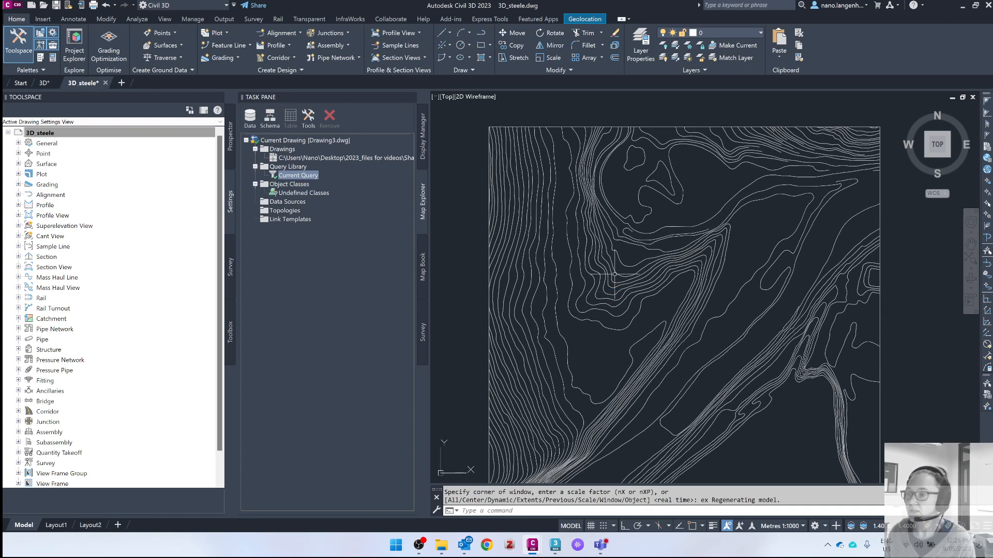
- Check the elevation in the properties of the curved contour in the north and the small polyline at the eastern edge
click(640, 222)
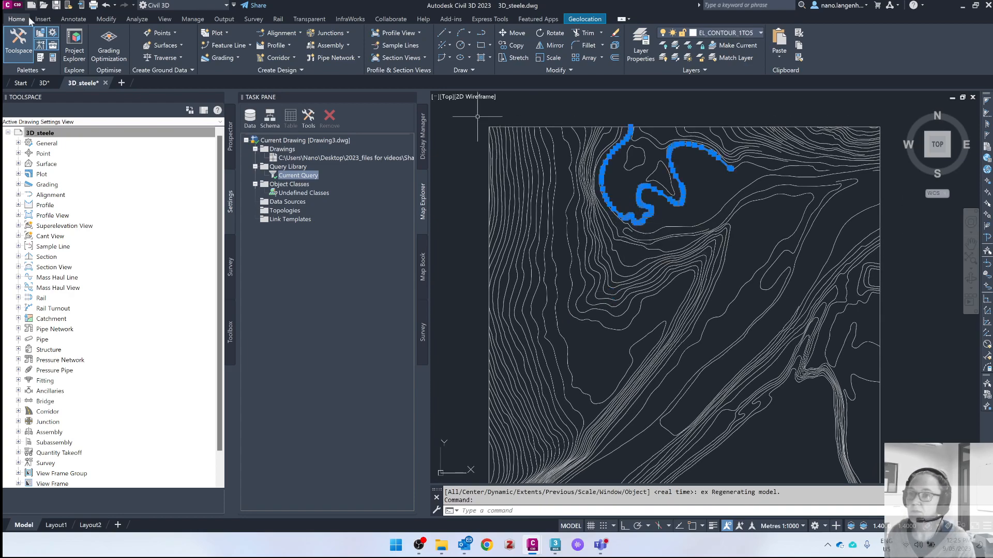
click(55, 60)
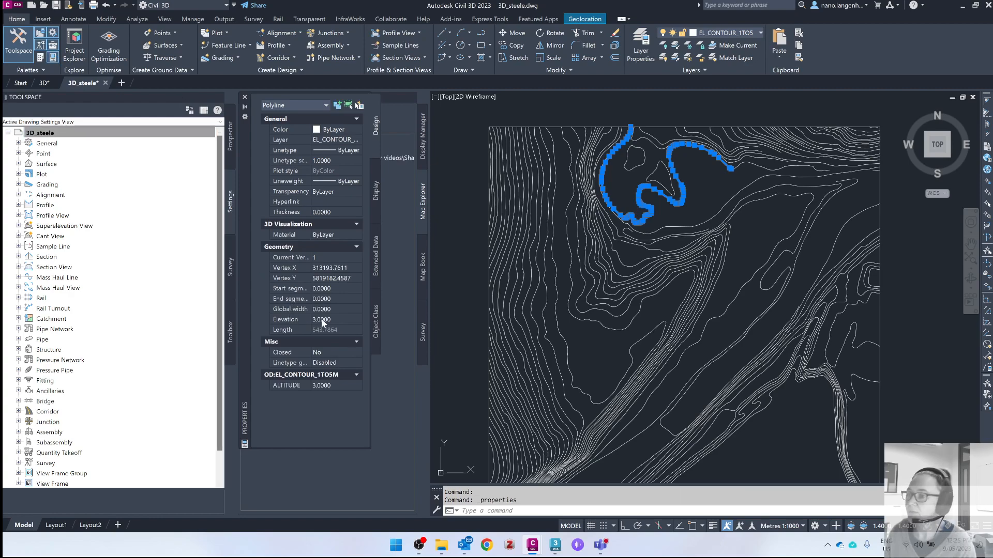
click(872, 282)
mouse_move(871, 287)
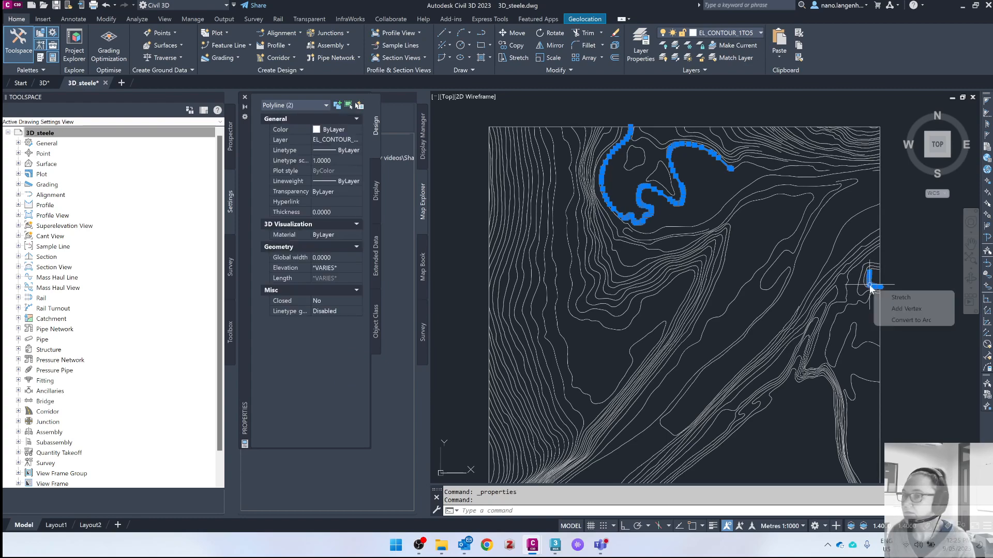
key(Escape)
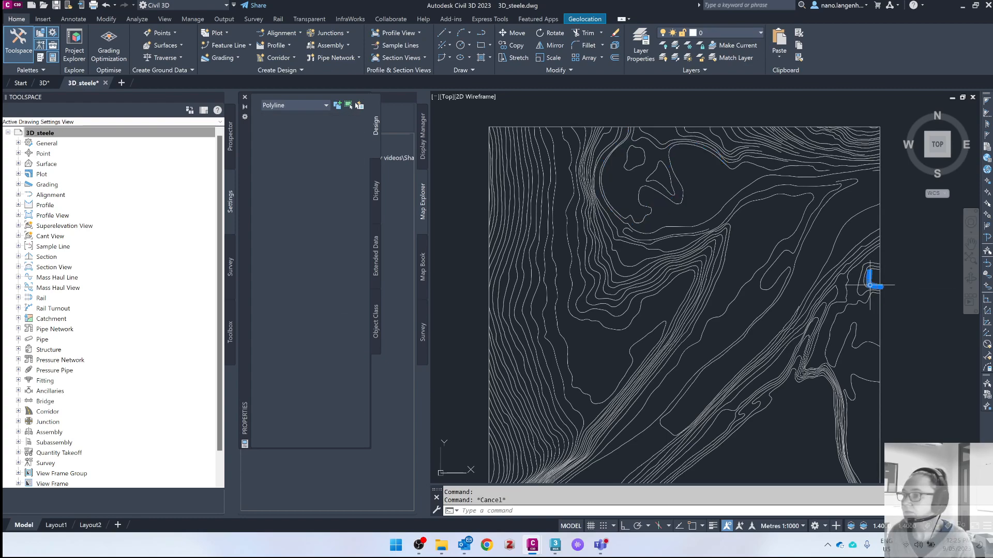
click(870, 285)
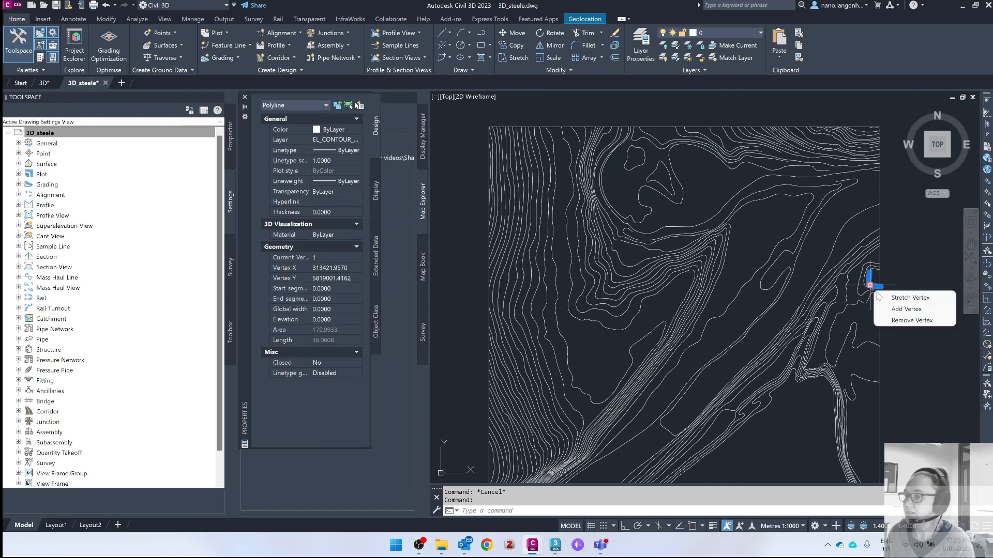
key(Escape)
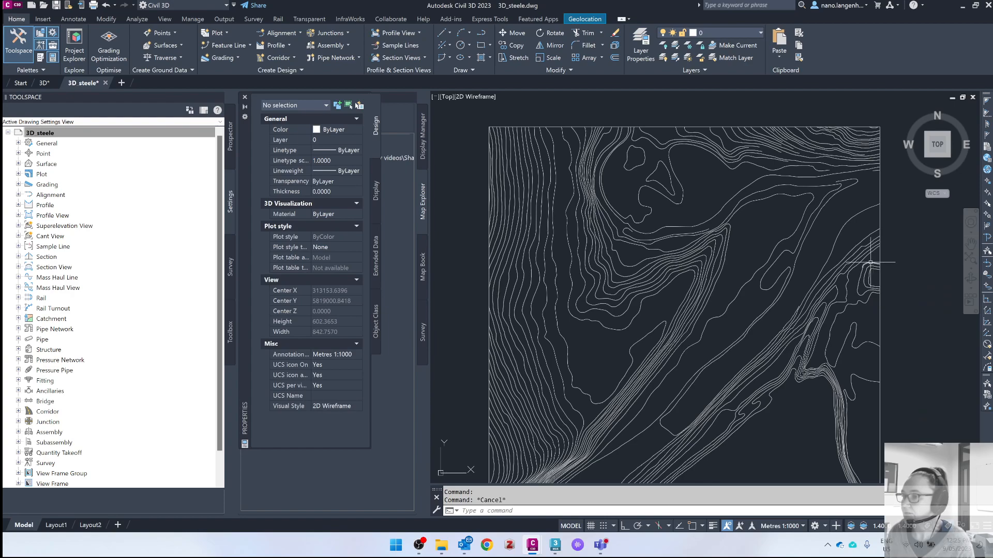
- Check the elevation and ALTITUDE data of the individual contour polylines around the rectangular mound at the eastern edge
click(870, 262)
mouse_move(872, 266)
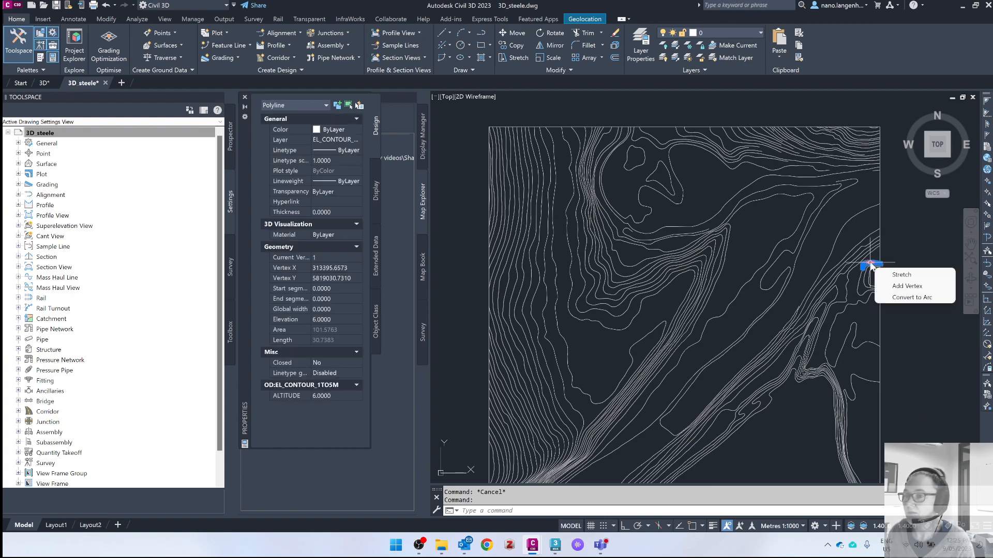
click(870, 253)
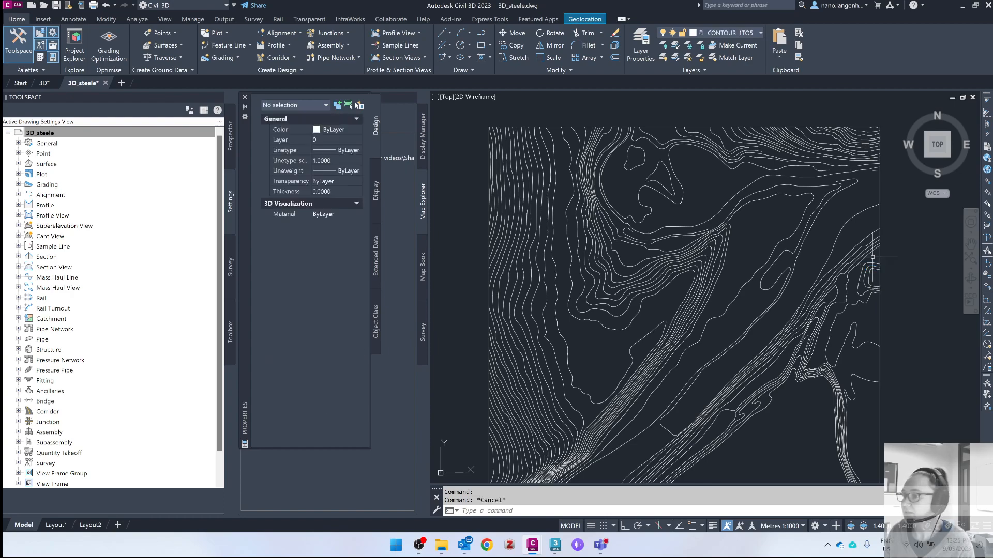
mouse_move(870, 254)
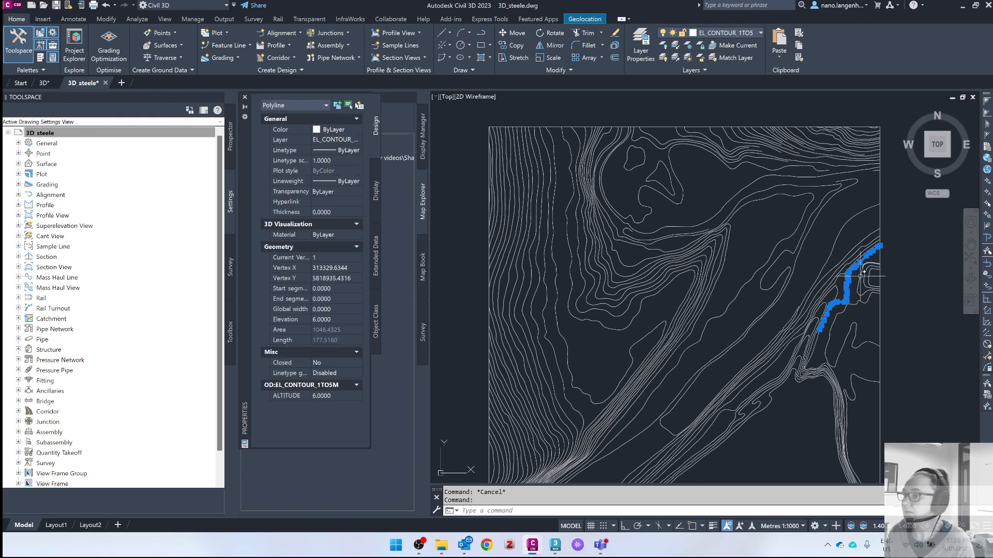
key(Escape)
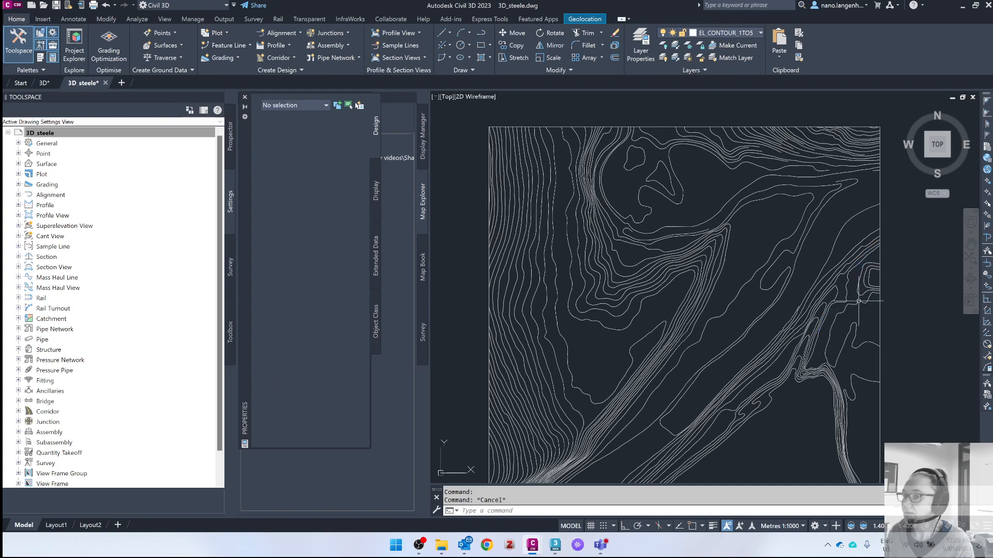
click(858, 301)
mouse_move(859, 302)
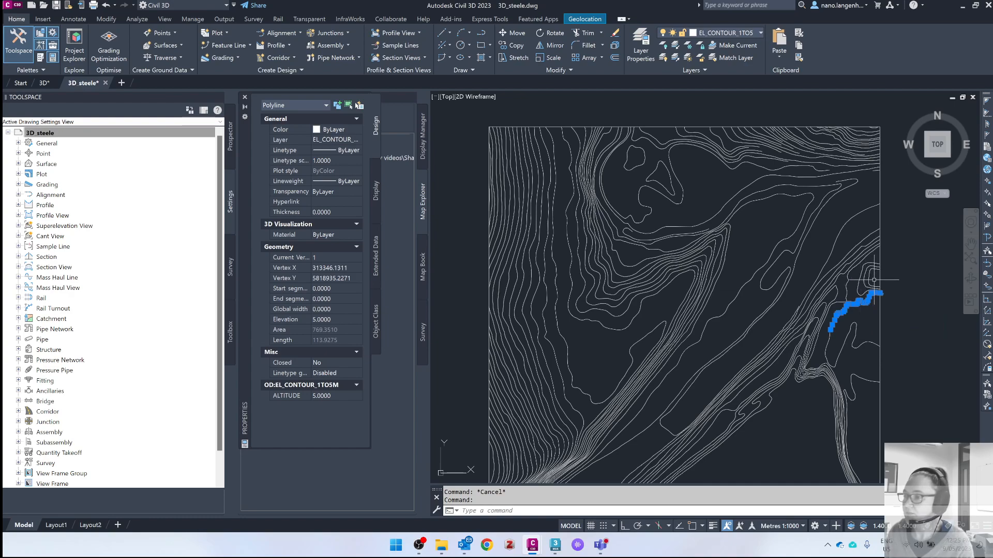
key(Escape)
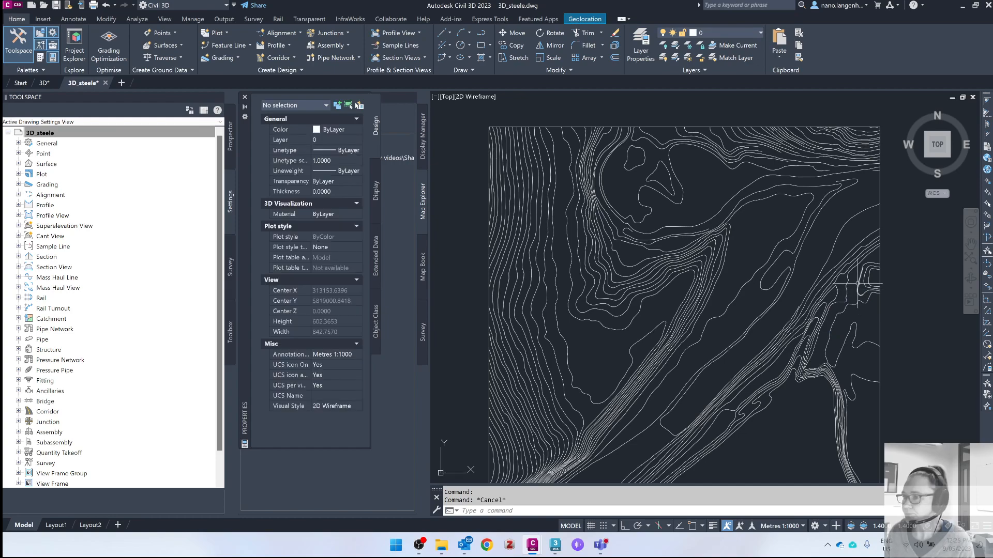
click(858, 284)
mouse_move(859, 284)
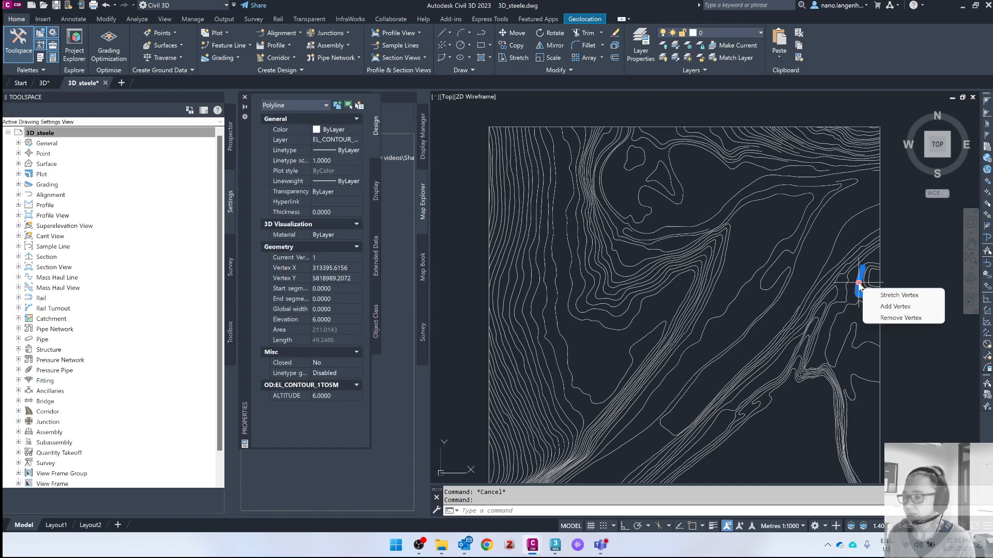
key(Escape)
- Compare the elevations of the northern and southern pieces of the middle contour around the eastern mound
scroll(864, 280, up, 5)
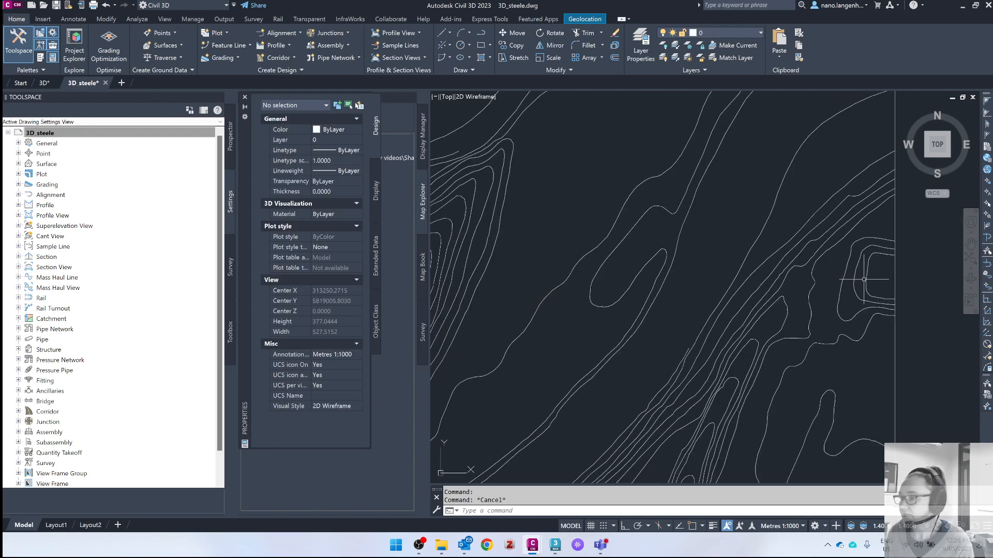
click(857, 283)
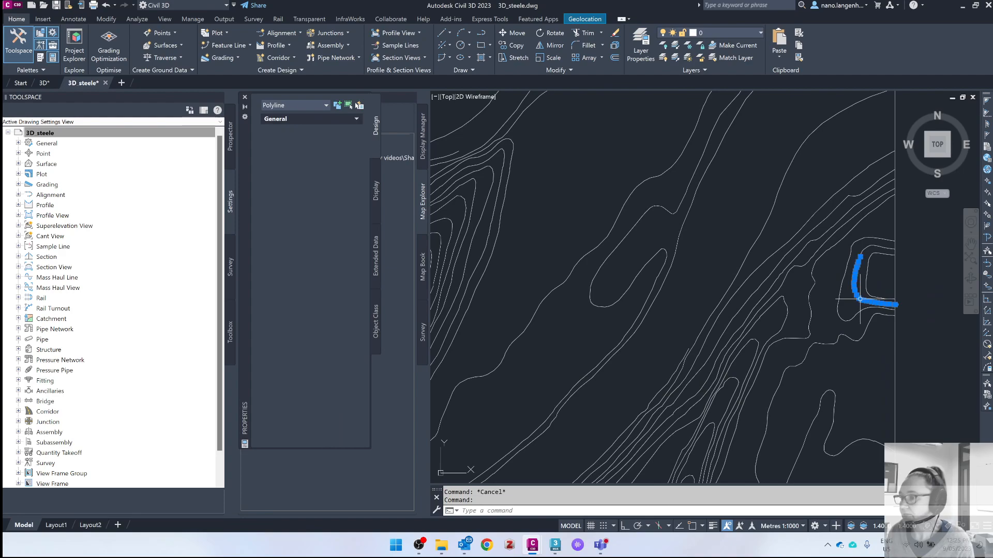
click(862, 249)
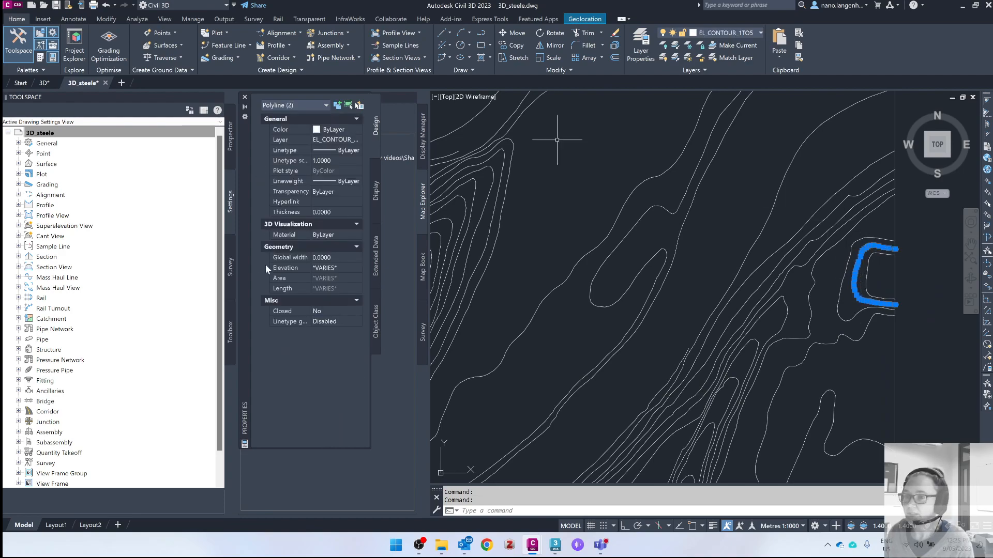
key(Escape)
click(862, 249)
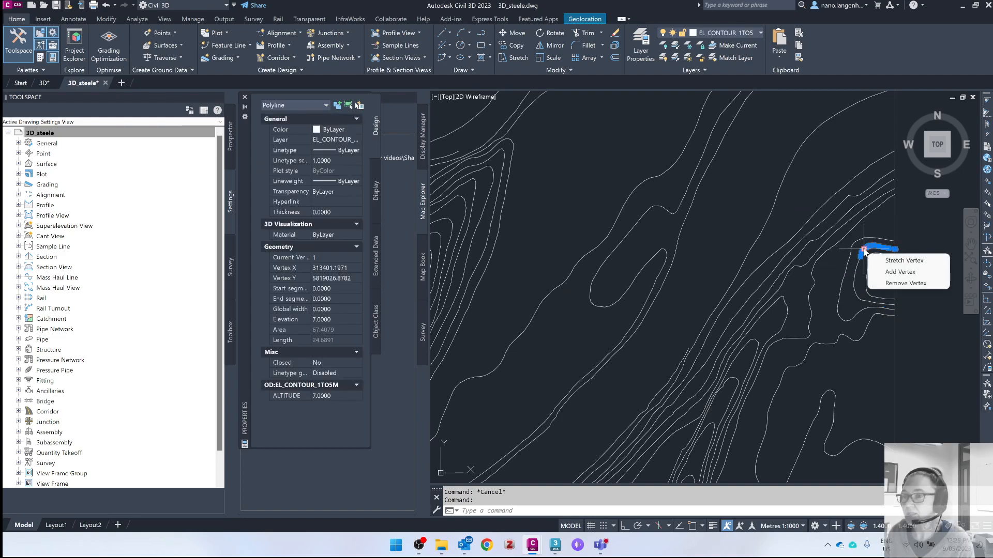
click(863, 251)
- Set the elevation of the southern piece of the mound's middle contour to 7 and add it to the save set
click(855, 269)
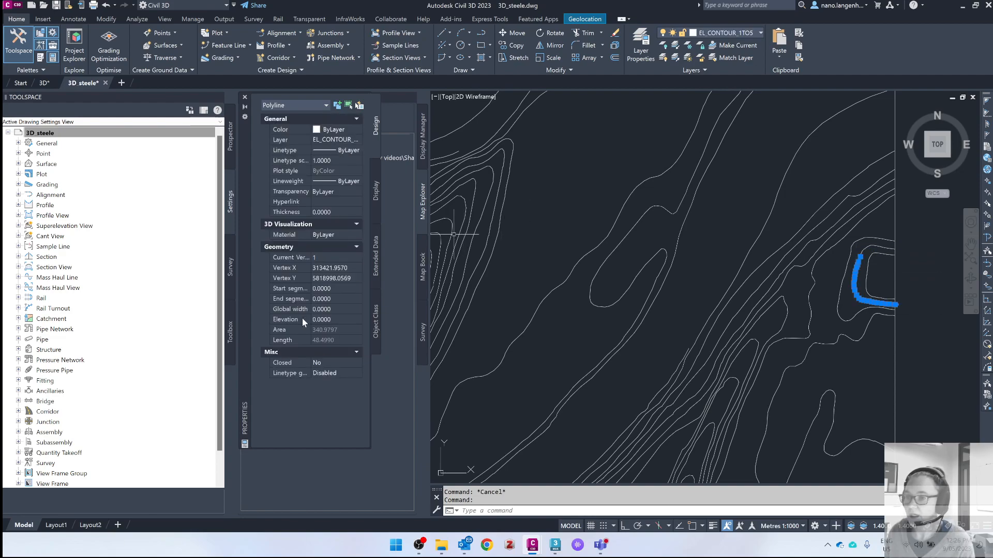
click(319, 320)
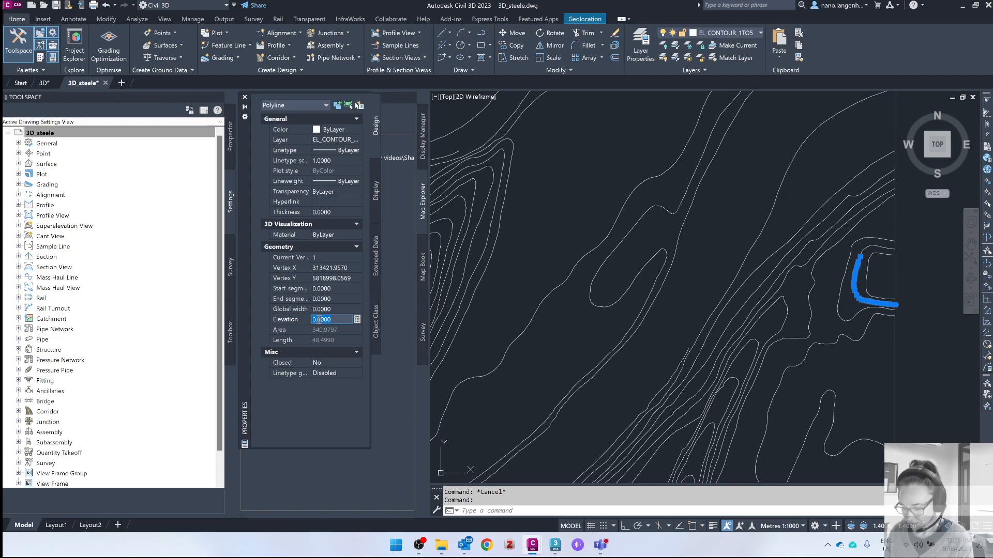
text(7)
key(Return)
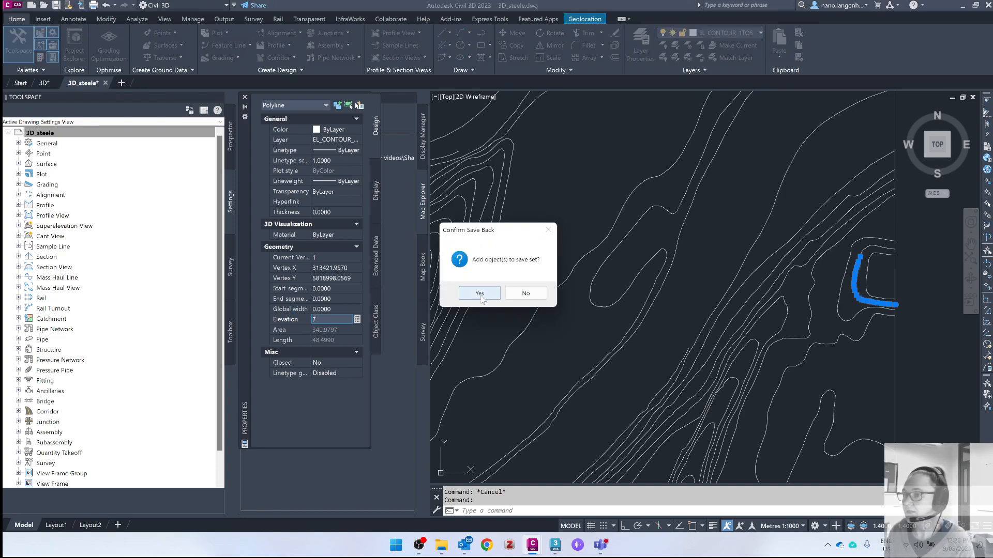
click(480, 293)
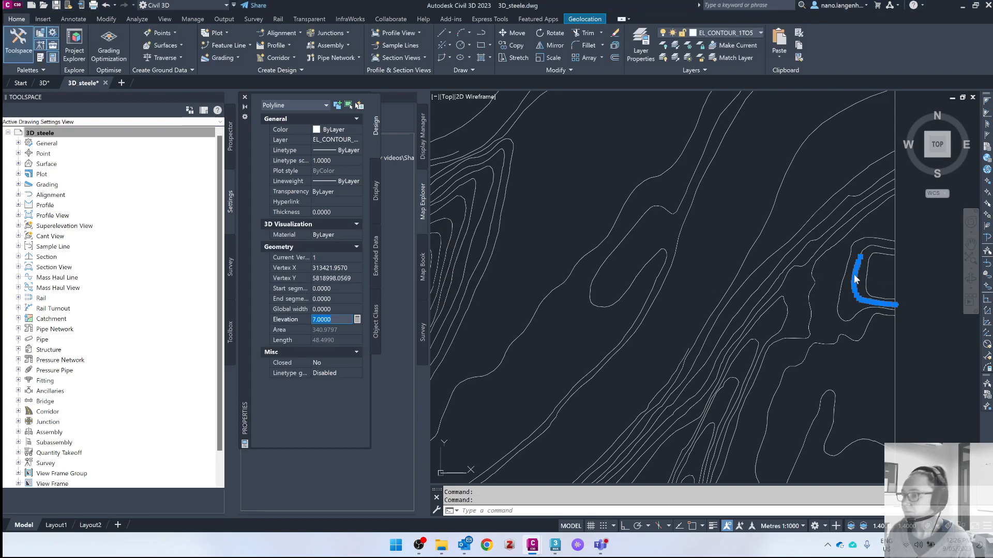
key(Escape)
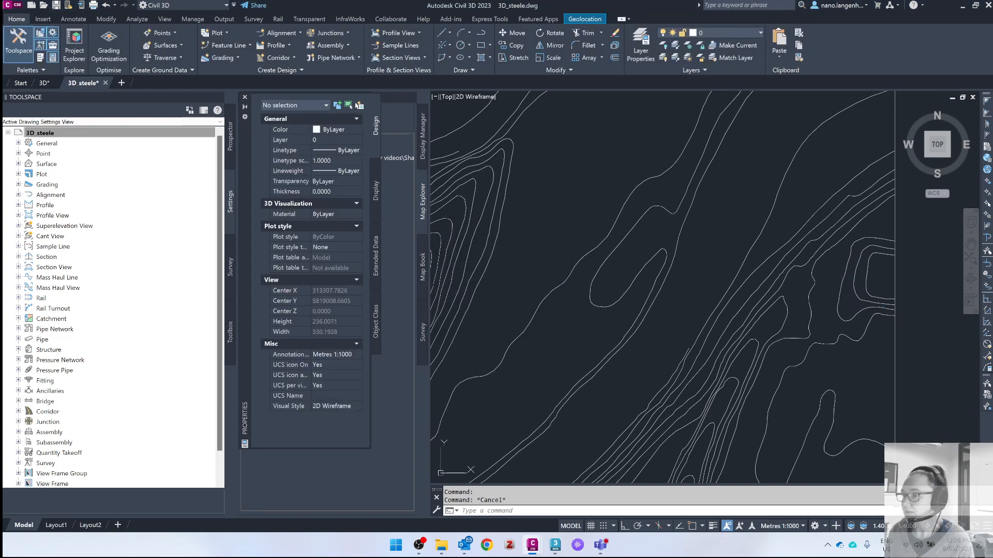
- Compare the elevations of the southern and northern pieces of the innermost contour on the eastern mound
click(865, 270)
mouse_move(867, 280)
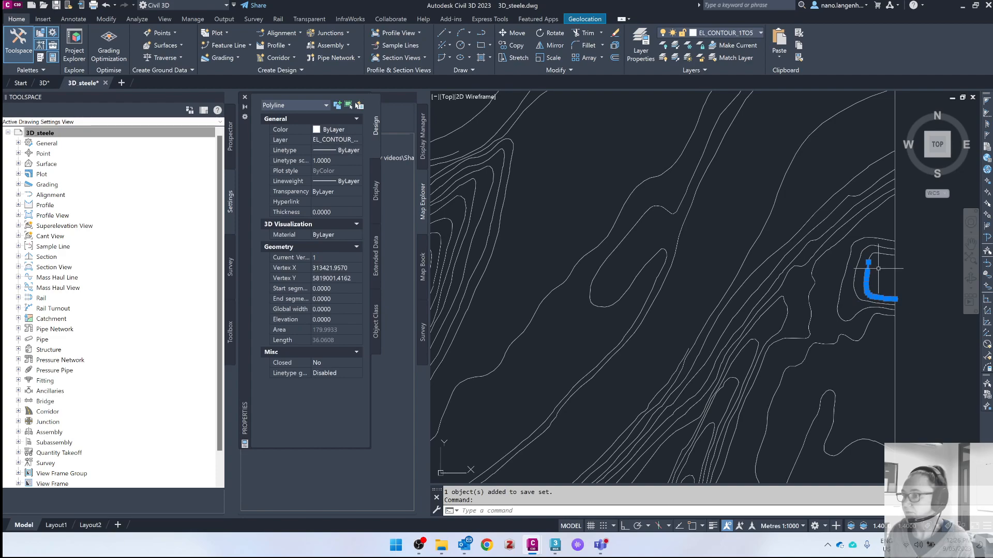
key(Escape)
click(874, 252)
mouse_move(875, 255)
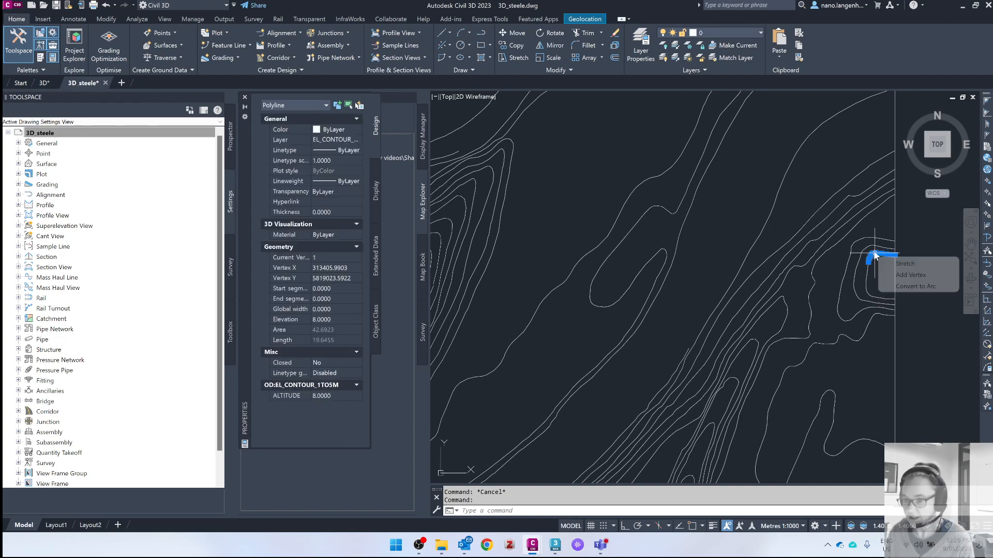
key(Escape)
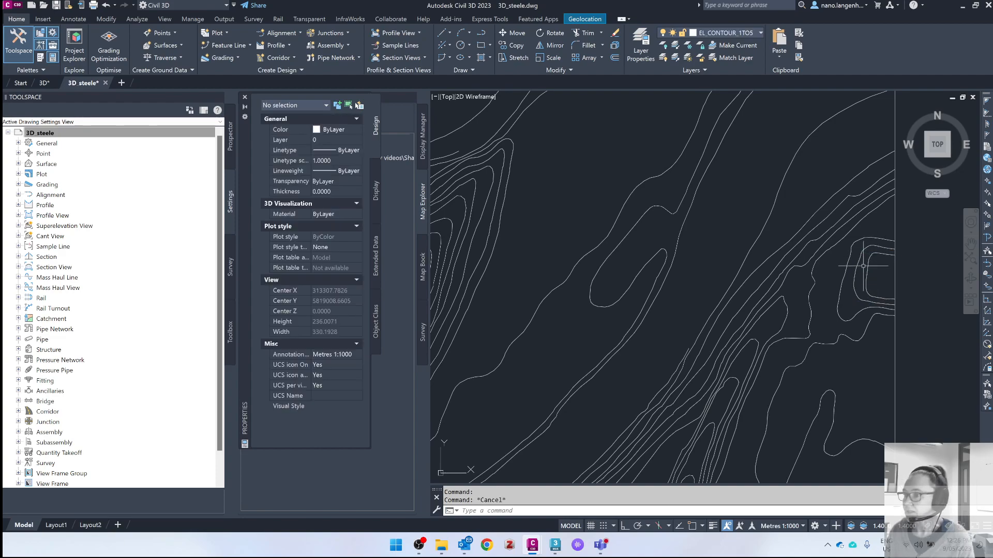
- Set the elevation of the southern piece of the mound's innermost contour to 8 and add it to the save set
click(866, 276)
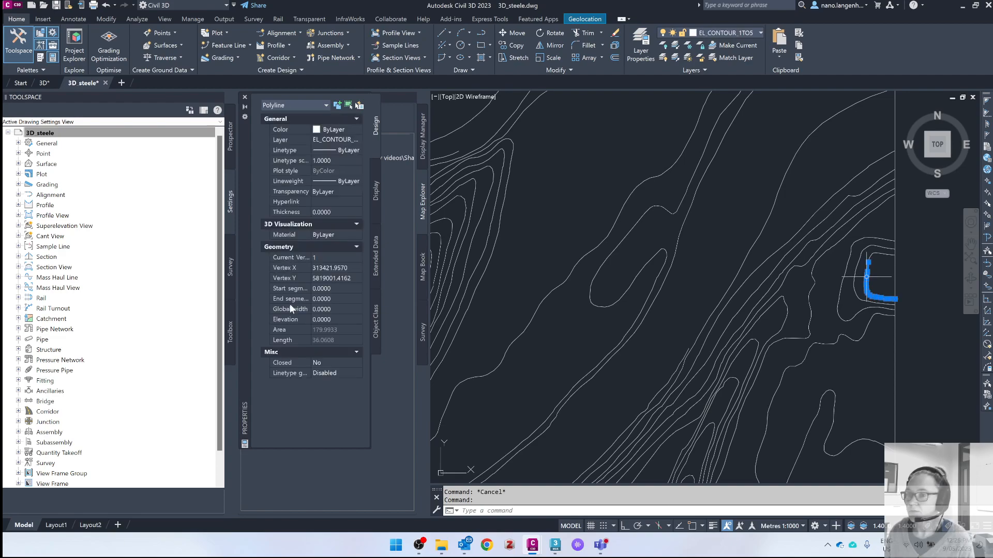
click(323, 319)
text(8)
key(Return)
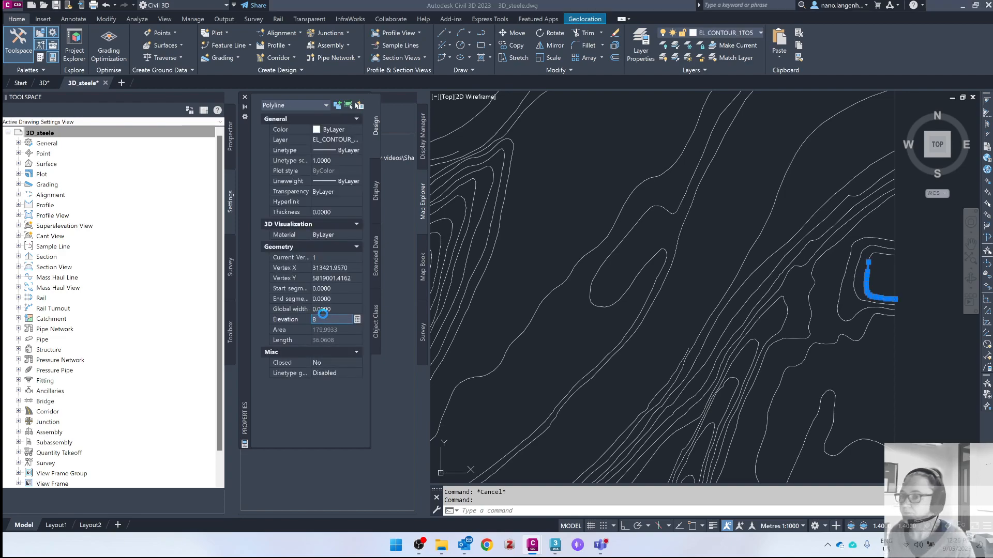
click(485, 294)
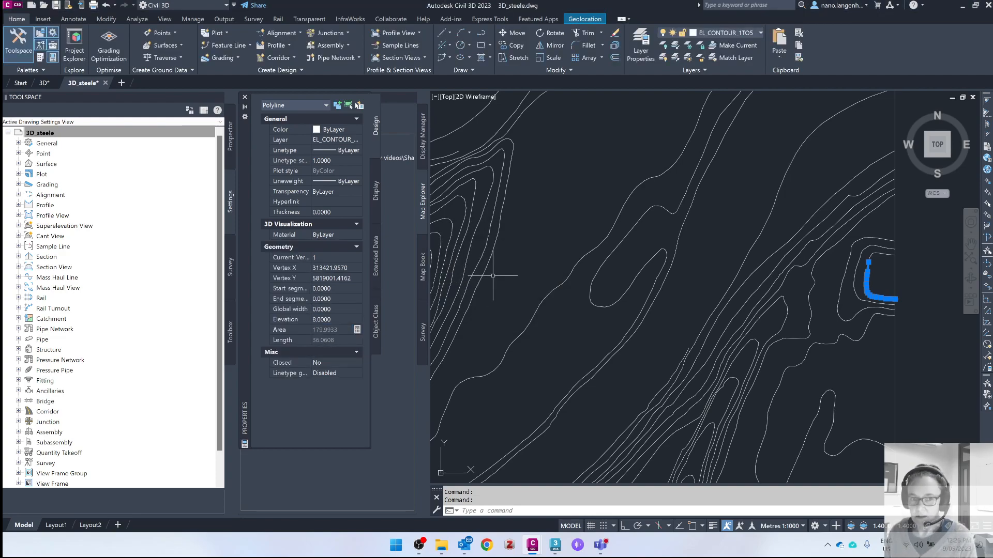
key(Escape)
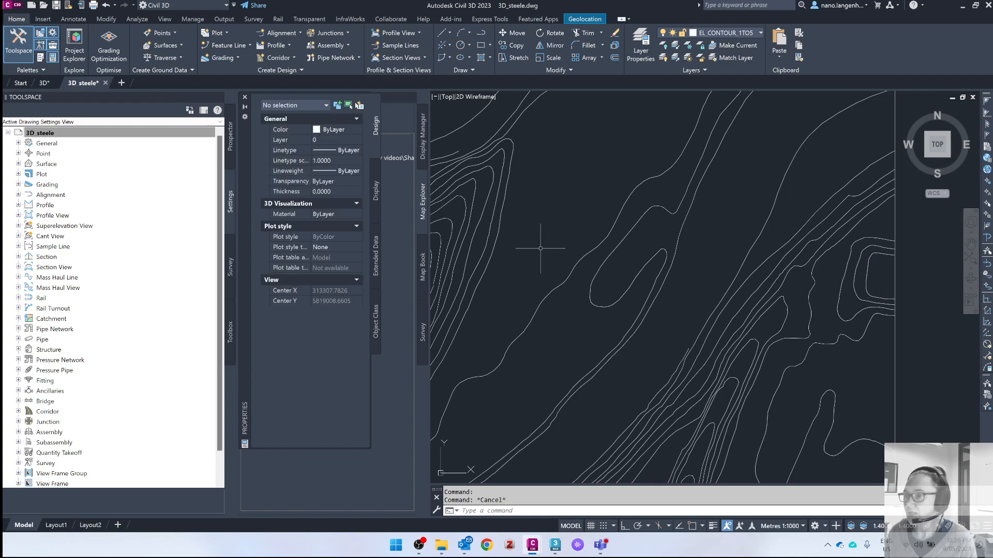
- Look over the whole contour area and save the 3D_steele drawing
scroll(553, 226, down, 2)
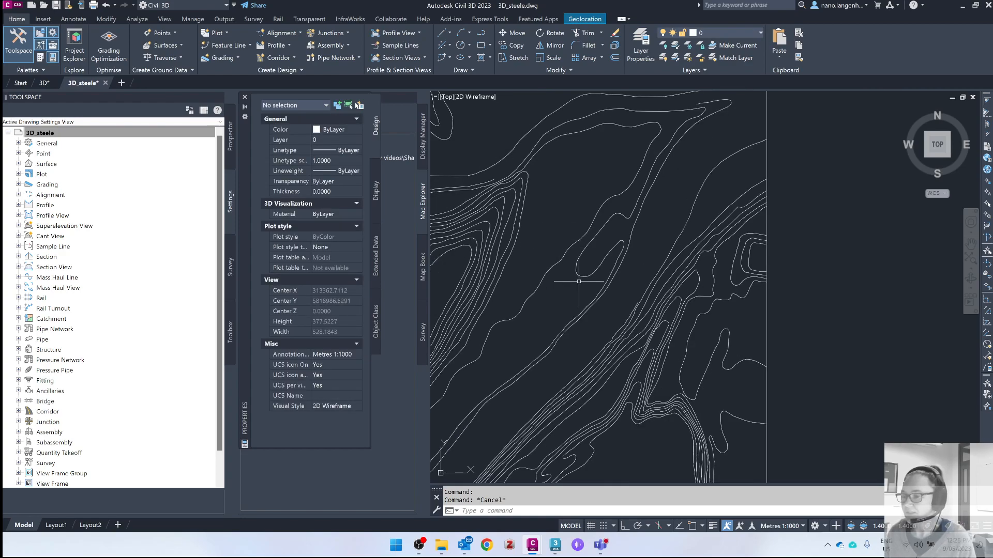
scroll(572, 304, down, 2)
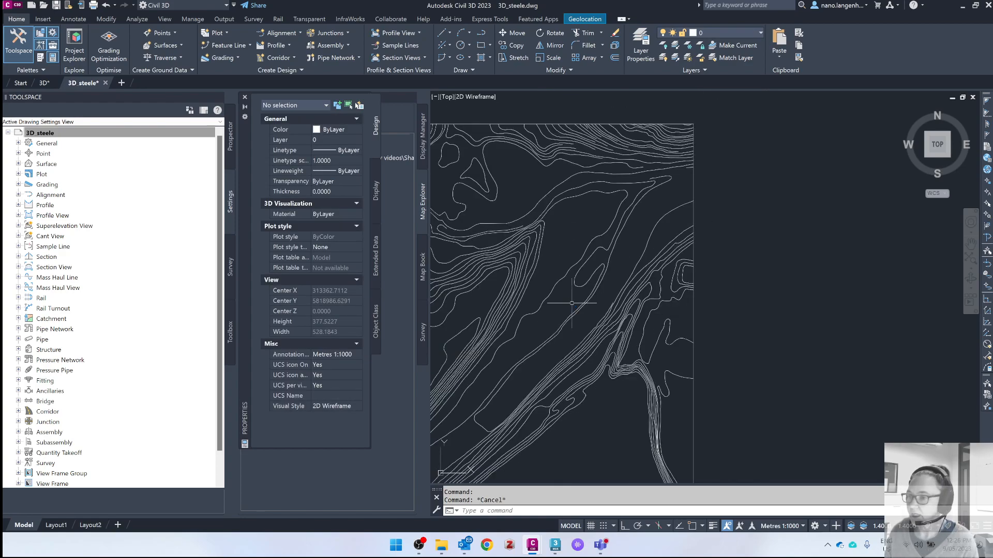
scroll(653, 339, up, 4)
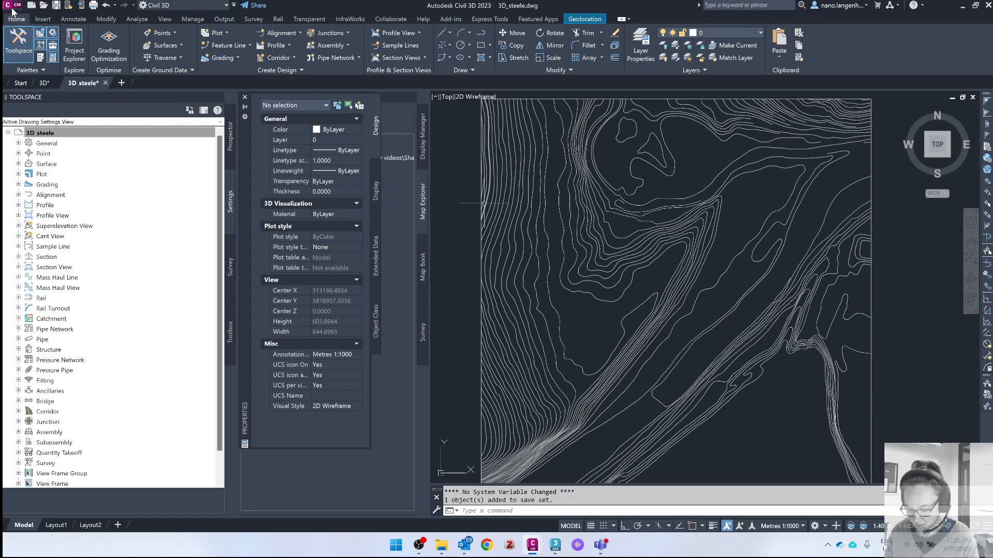
key(ctrl+s)
key(Return)
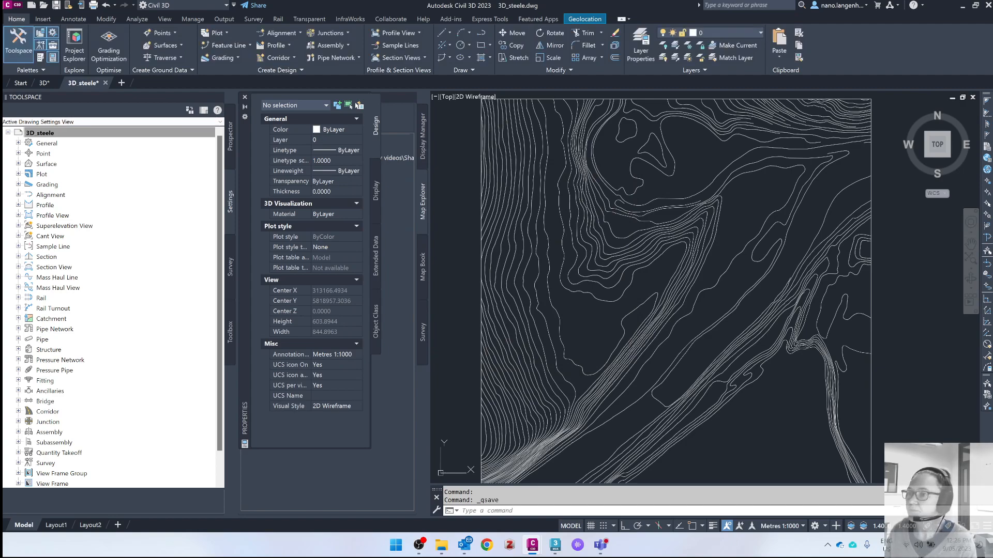
key(ctrl+s)
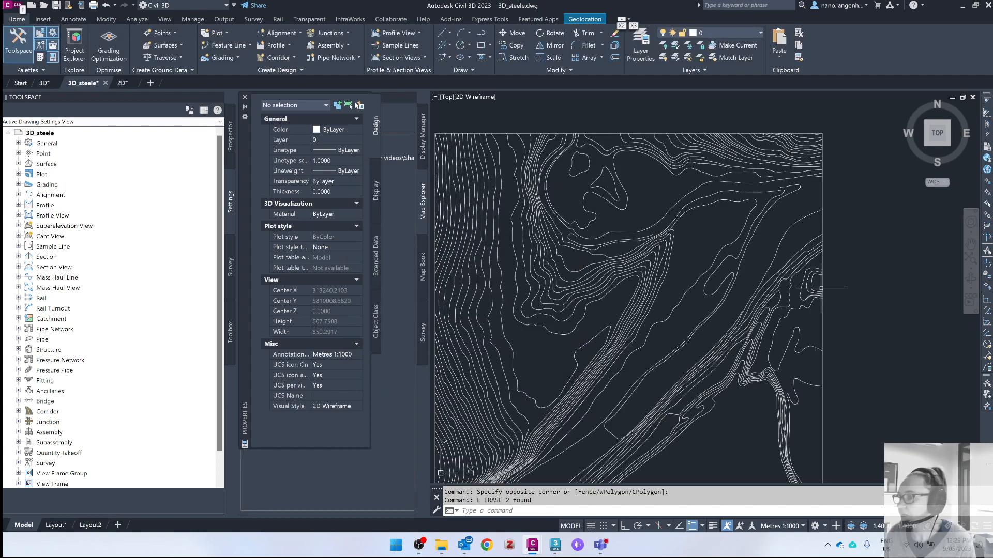
- Recheck the elevation of the mound's innermost contour and save 3D_steele, accepting that the association with the attached drawing is not retained
scroll(810, 285, up, 3)
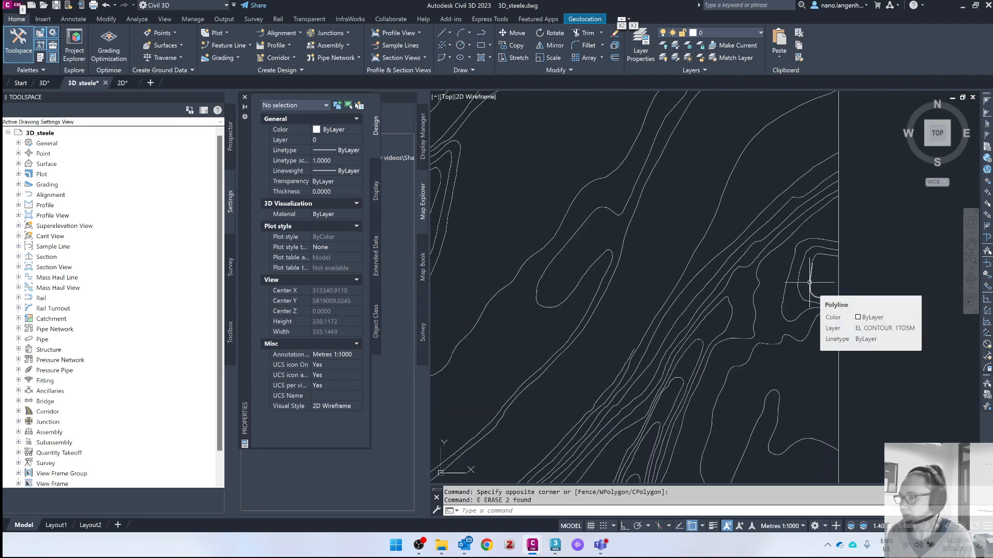
click(810, 283)
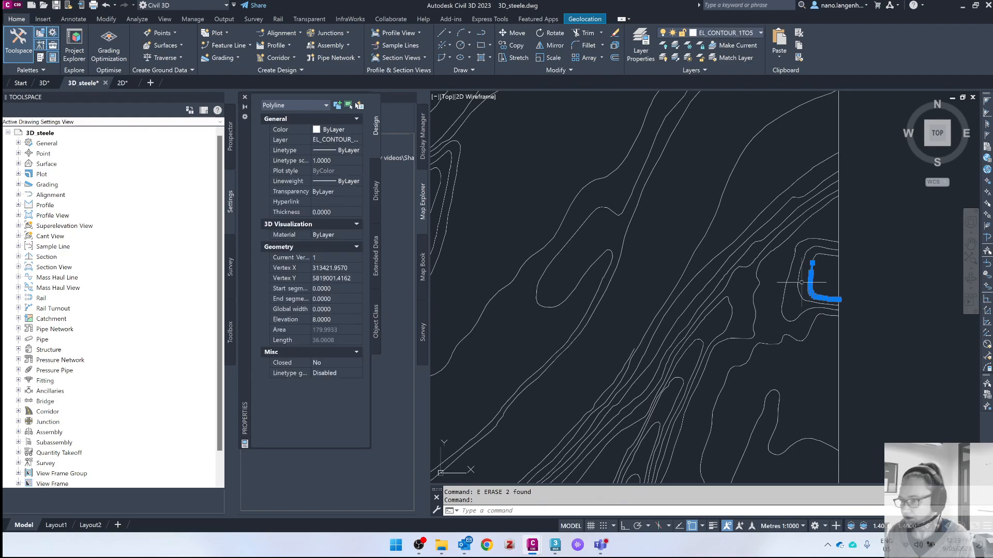
key(Escape)
key(Escape)
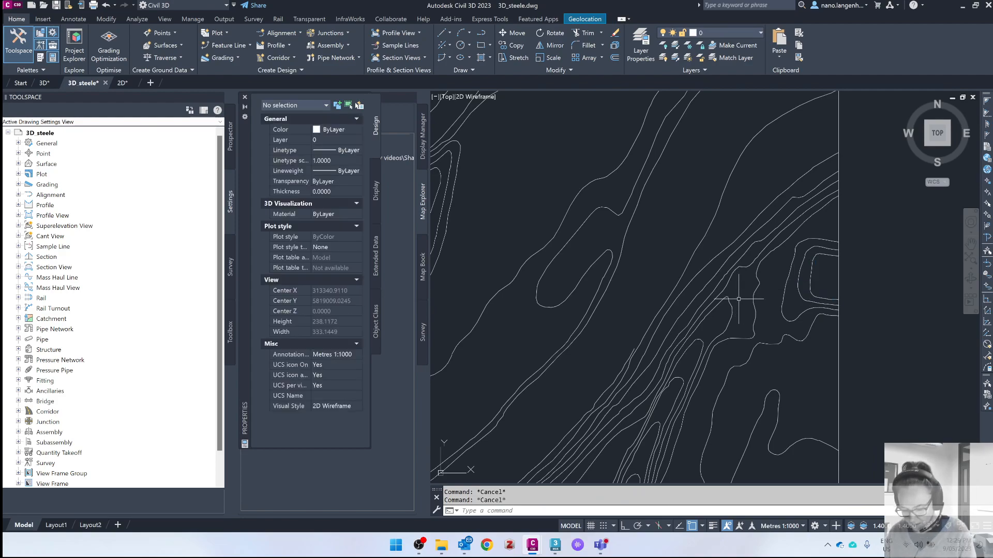
key(ctrl+s)
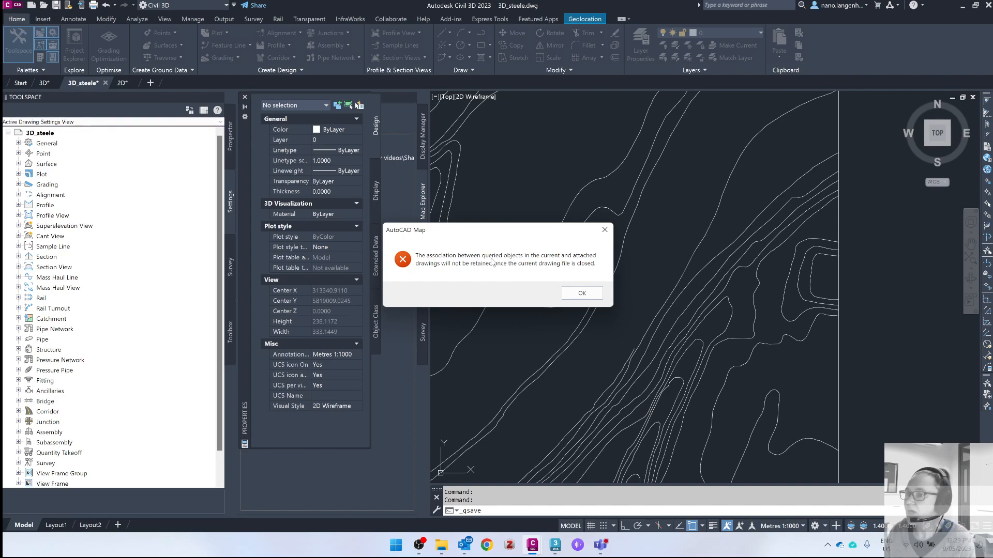
click(592, 298)
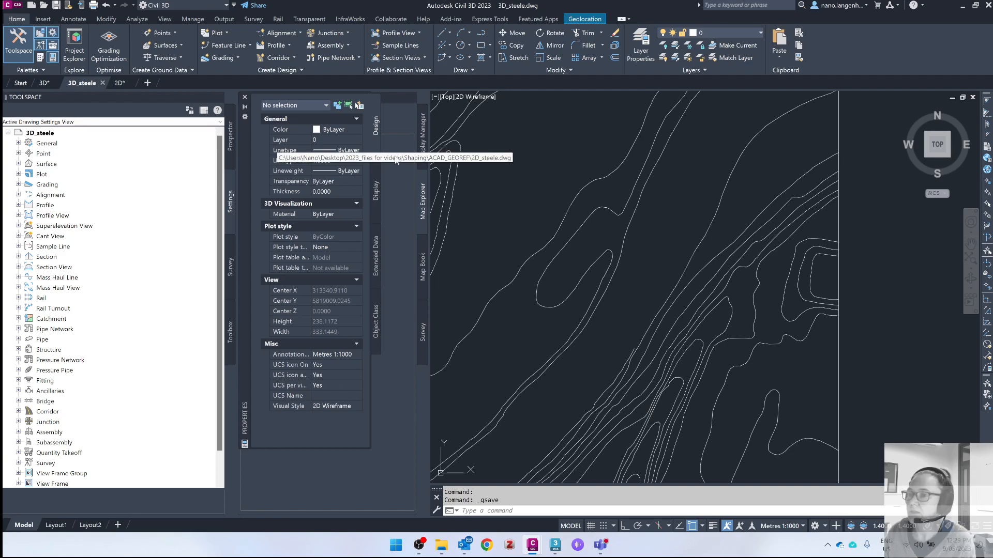
- Close the object properties, detach the 2D_steele source drawing from the current drawing and save 3D_steele
click(245, 97)
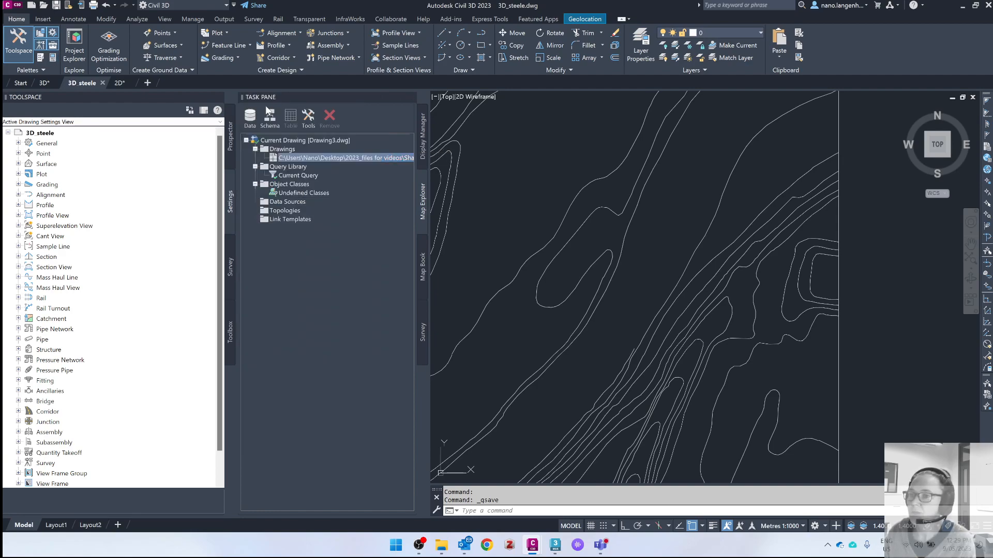
right_click(299, 159)
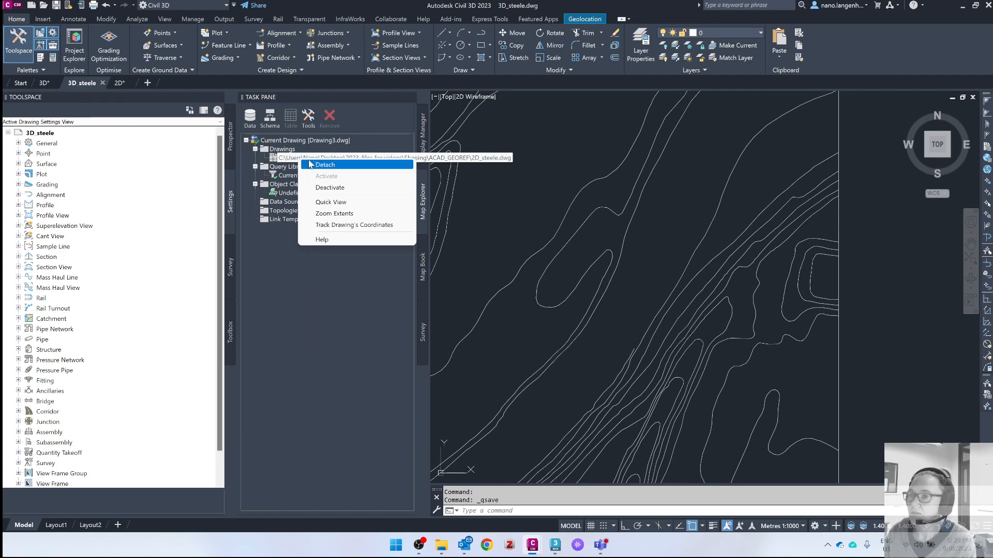
click(324, 165)
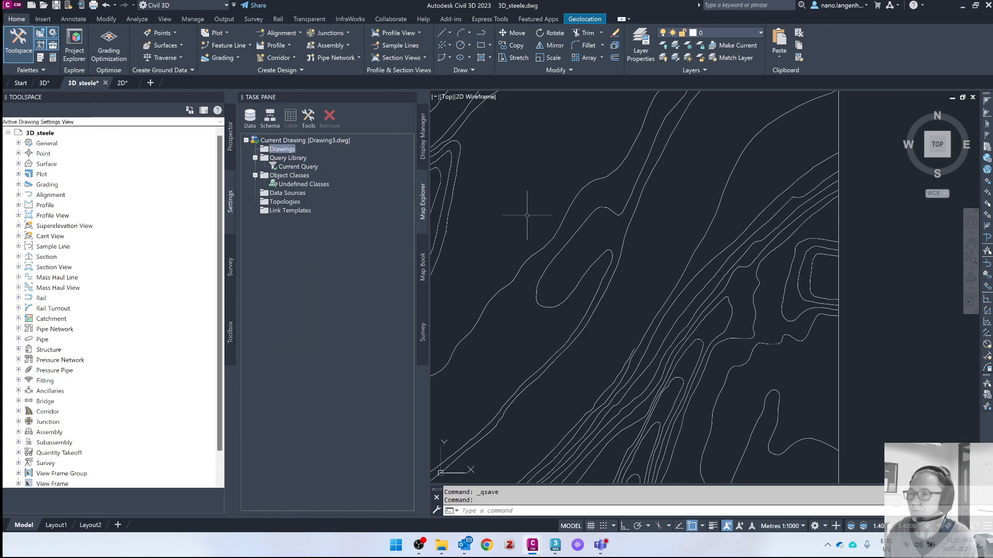
middle_drag(552, 262, 681, 301)
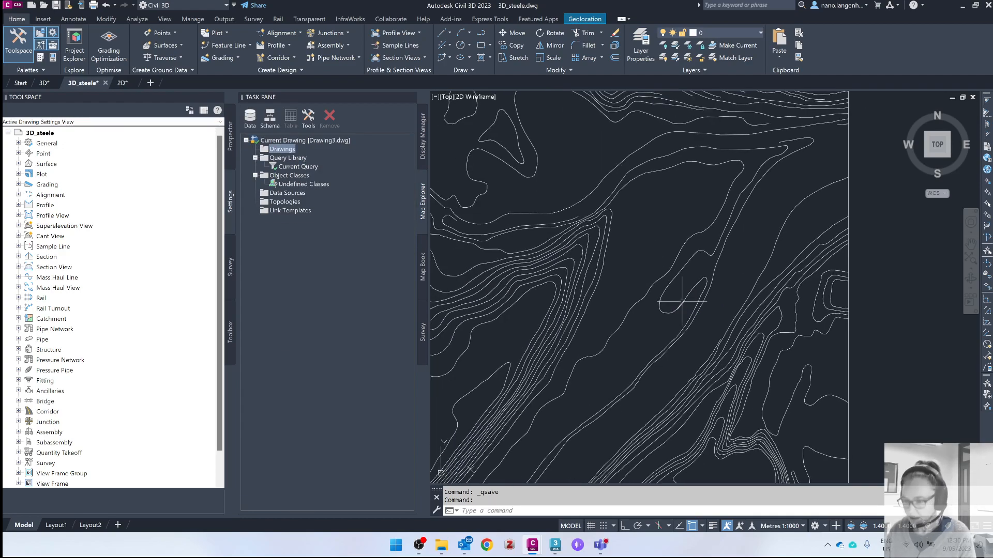
key(ctrl+s)
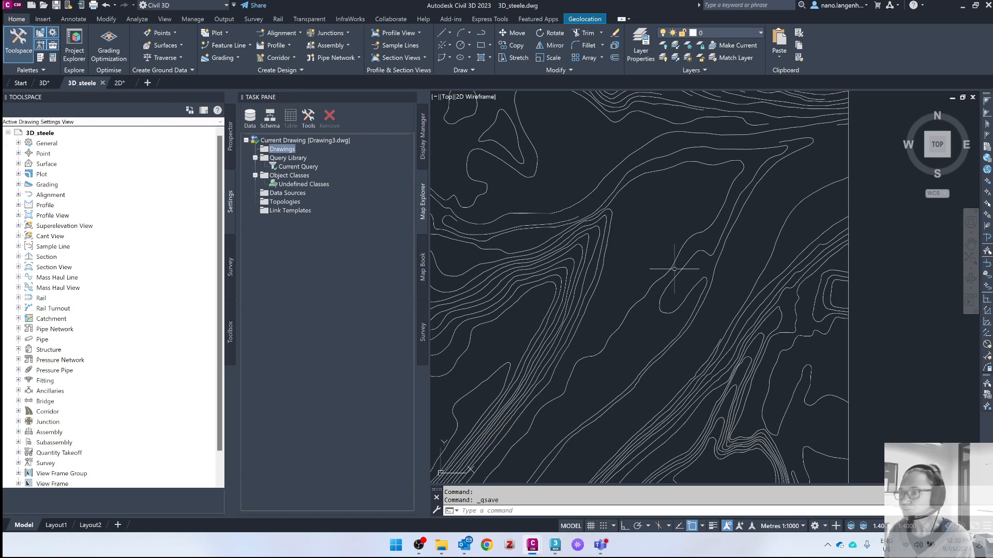
scroll(672, 268, down, 2)
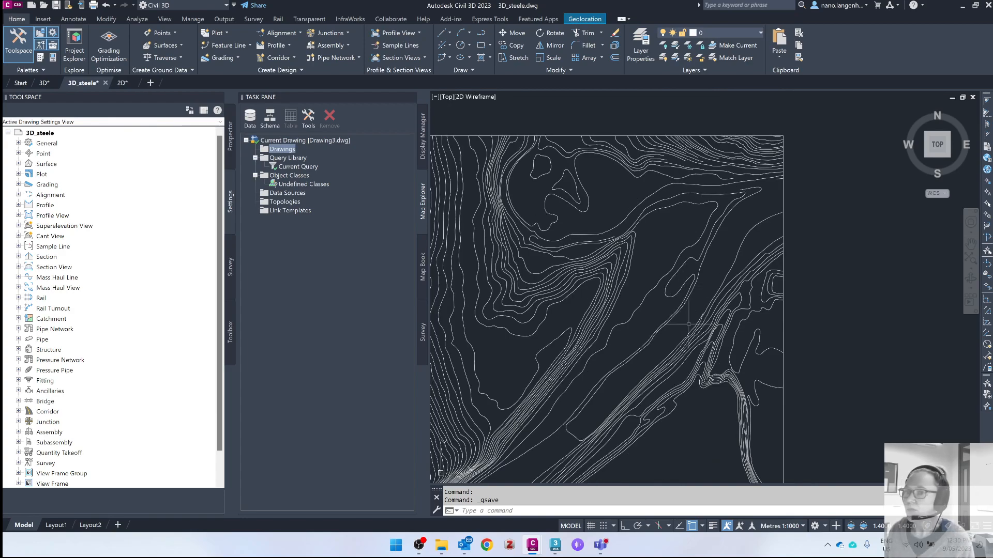
key(ctrl+s)
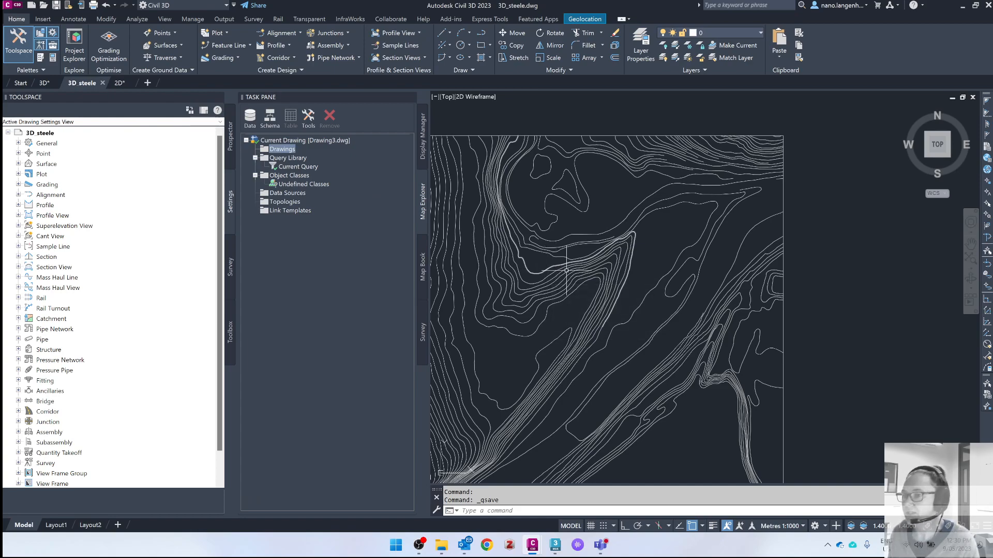
- Close the map task pane and show the Prospector data tree with the whole contour area in view
click(414, 99)
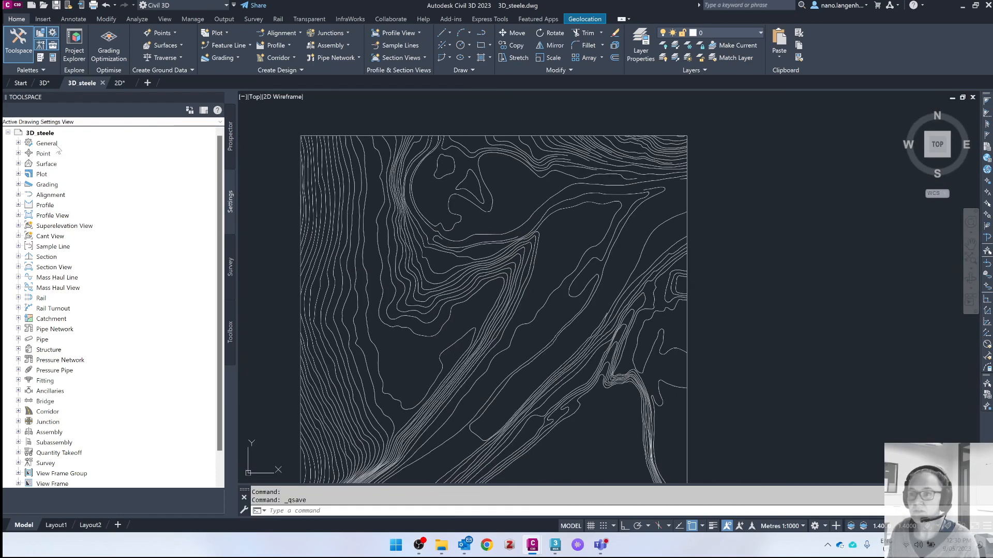
click(230, 136)
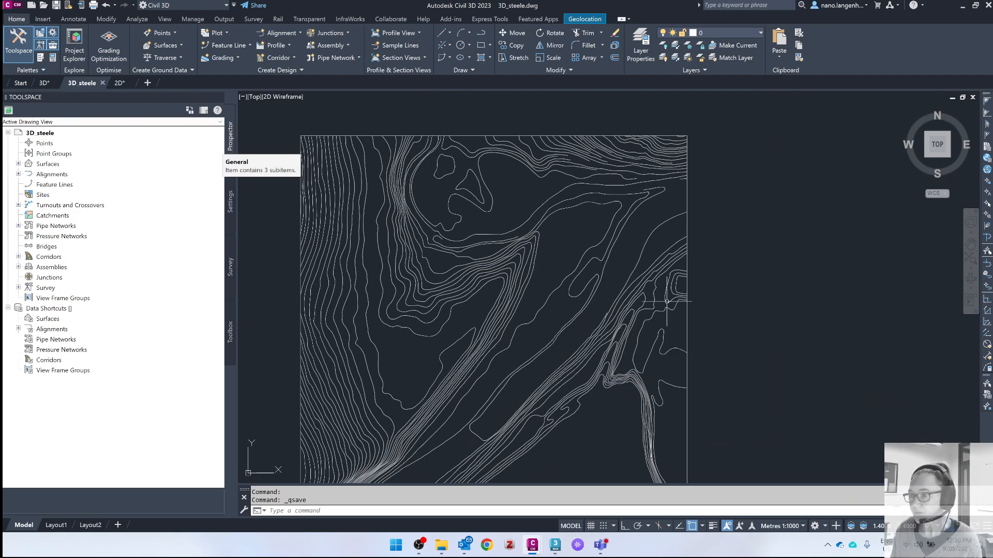
scroll(738, 366, down, 2)
middle_drag(750, 374, 715, 334)
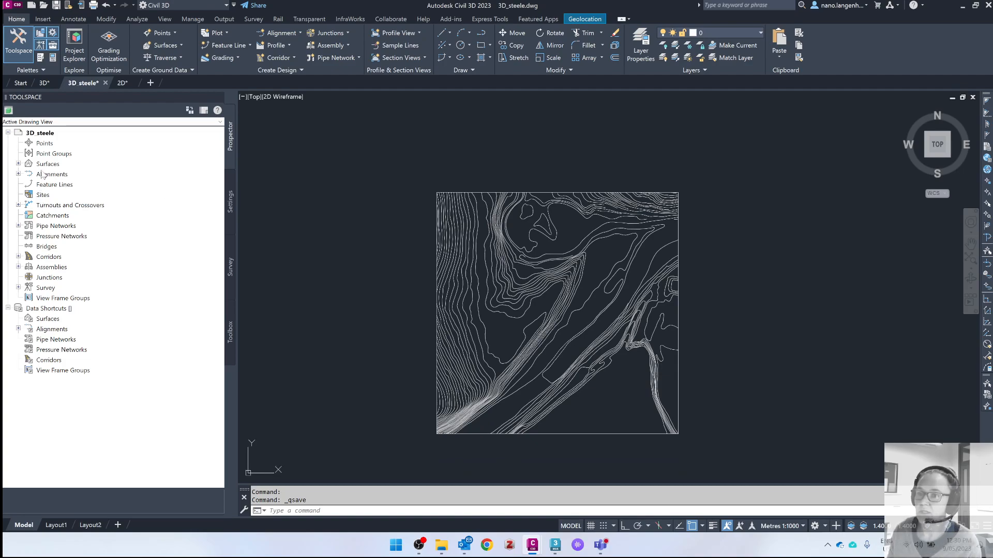
- Start a new triangulation surface in 3D_steele and change its name template to Surf_<[Next Counter(CP)]>
click(18, 164)
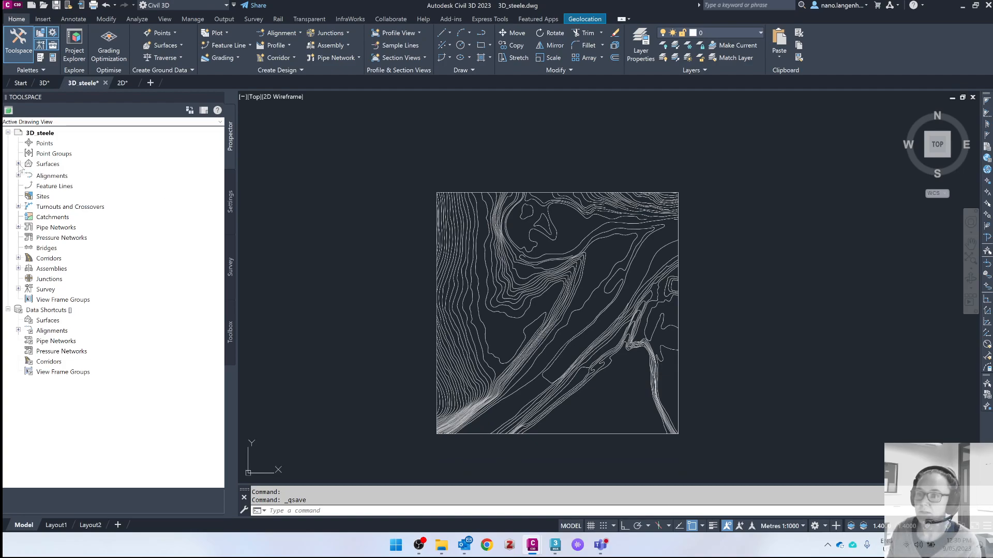
right_click(47, 164)
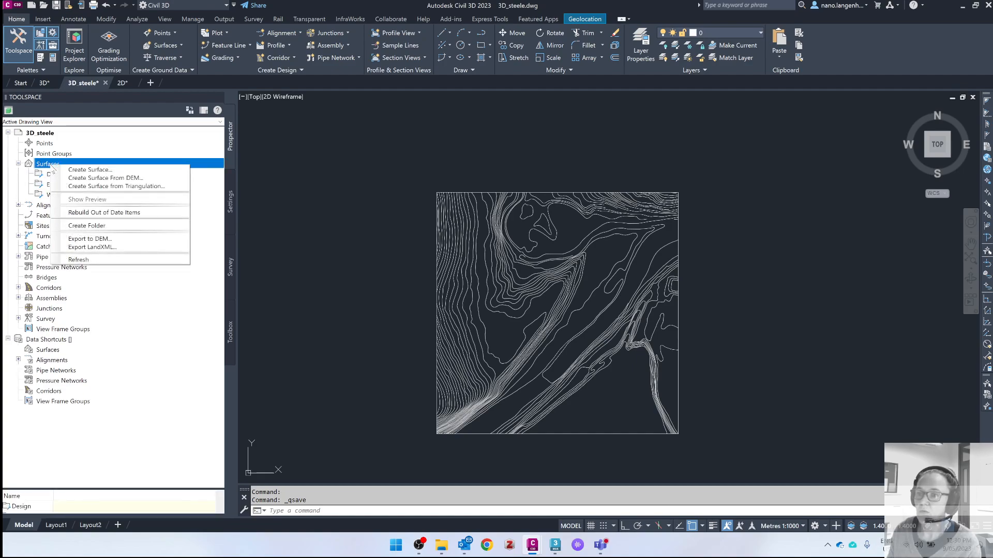
click(72, 171)
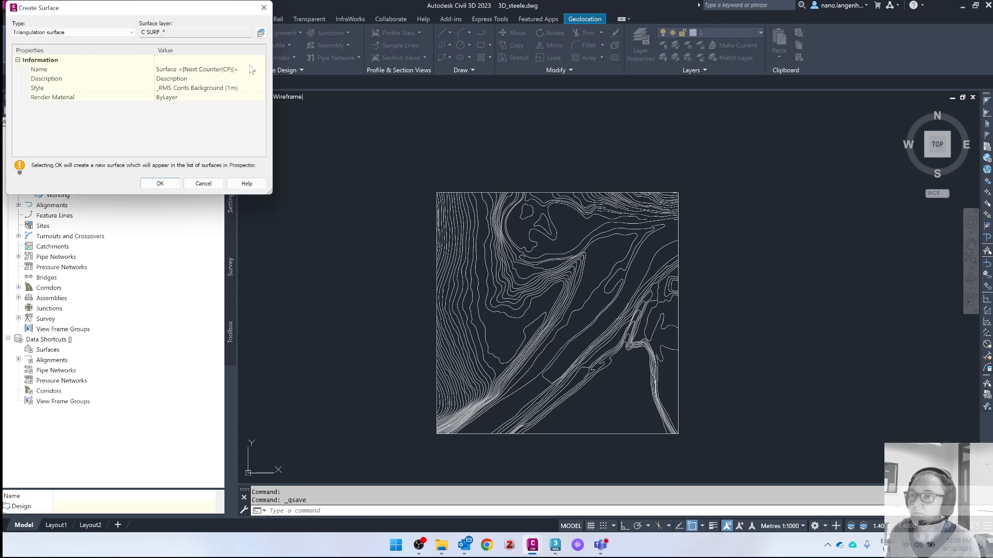
click(167, 69)
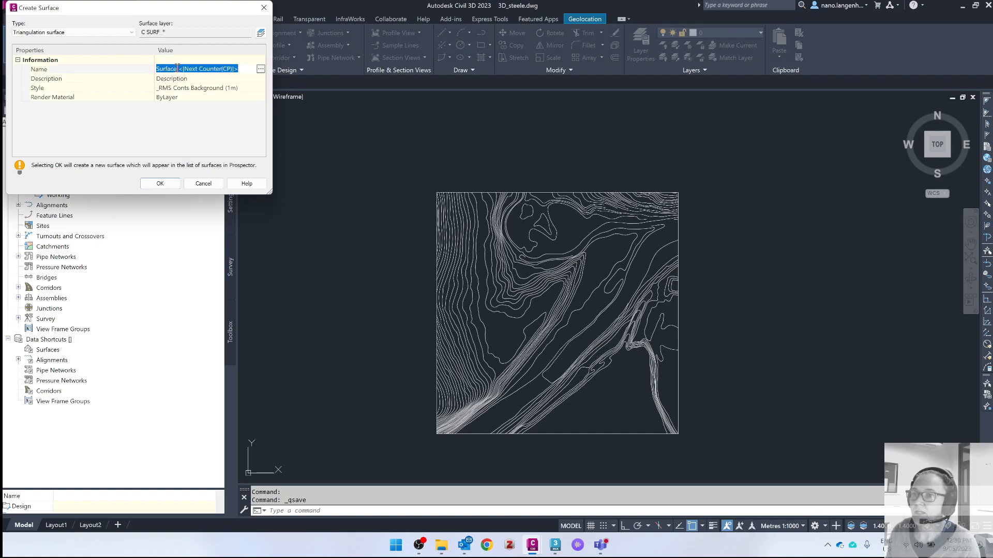
click(178, 68)
key(BackSpace)
key(BackSpace)
key(BackSpace)
key(BackSpace)
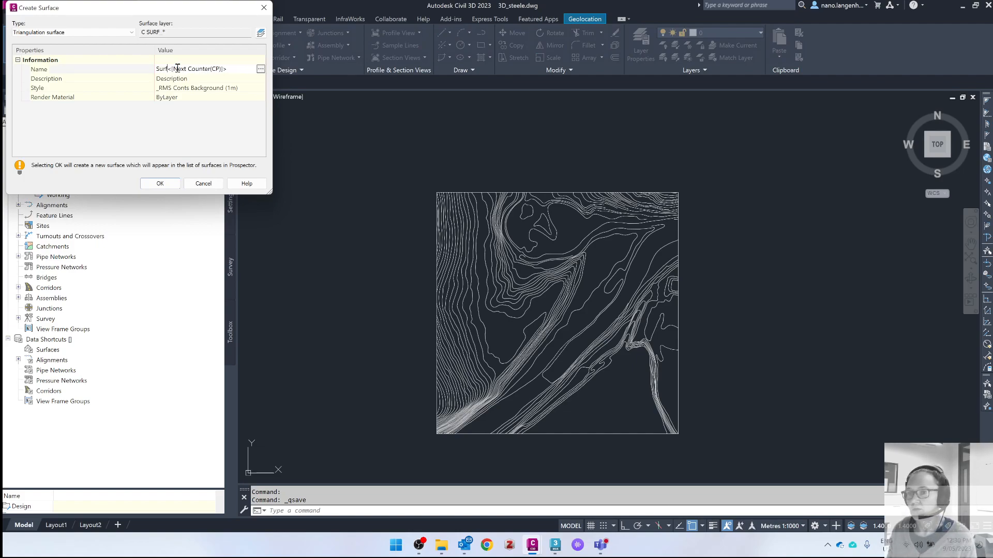
text(_)
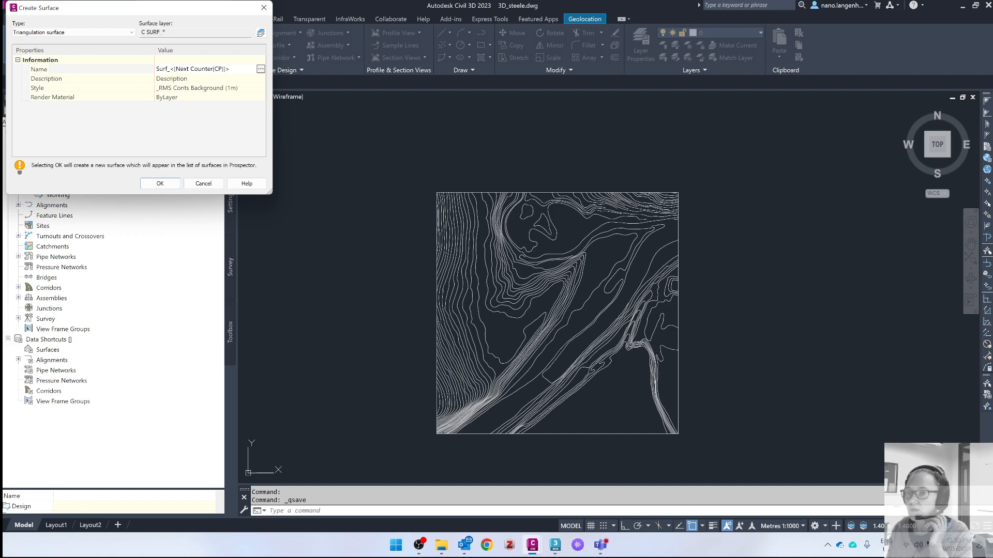
- Create a triangulation surface named "Surf_steeleA" followed by the next counter, keeping the _RMS Conts Background (1m) style
text(steele)
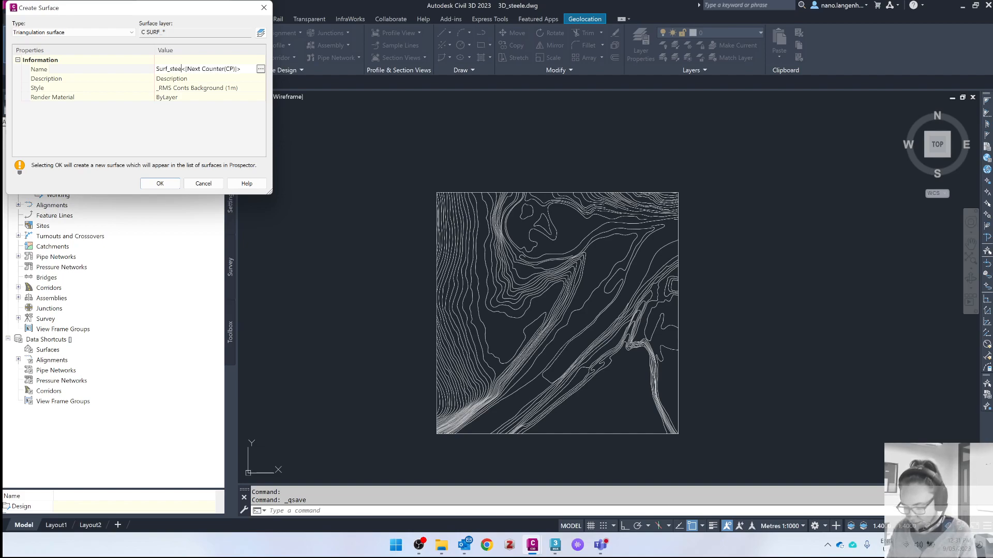
text(A)
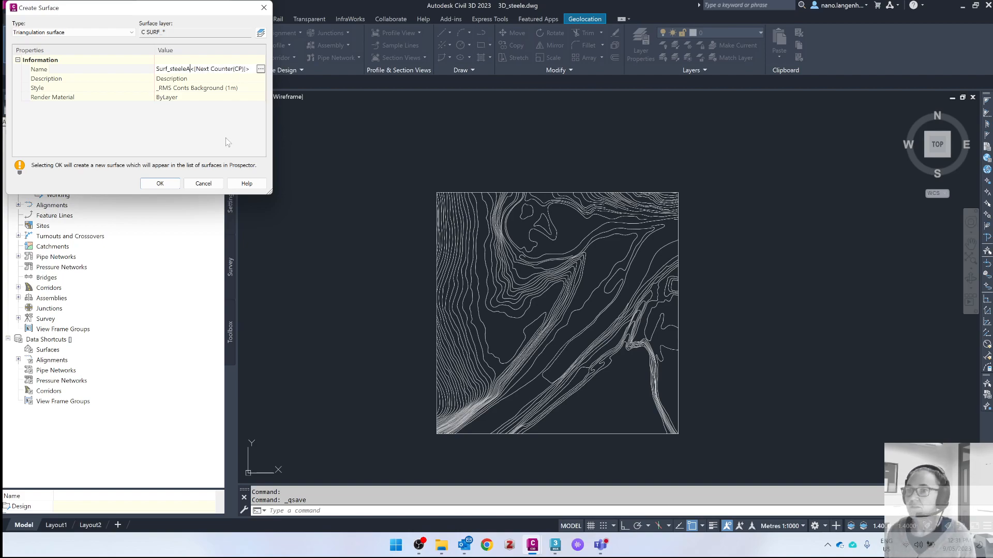
click(260, 69)
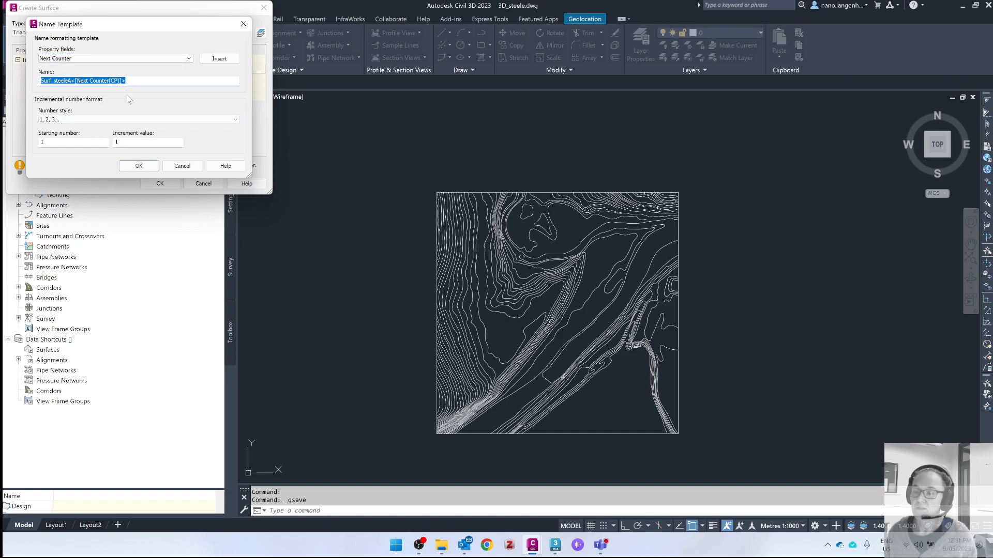
click(137, 166)
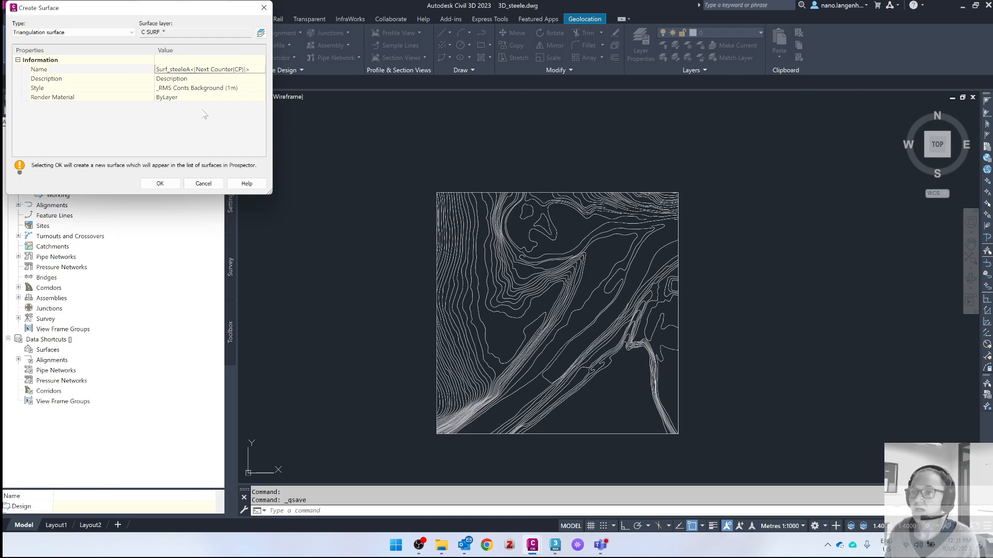
click(162, 183)
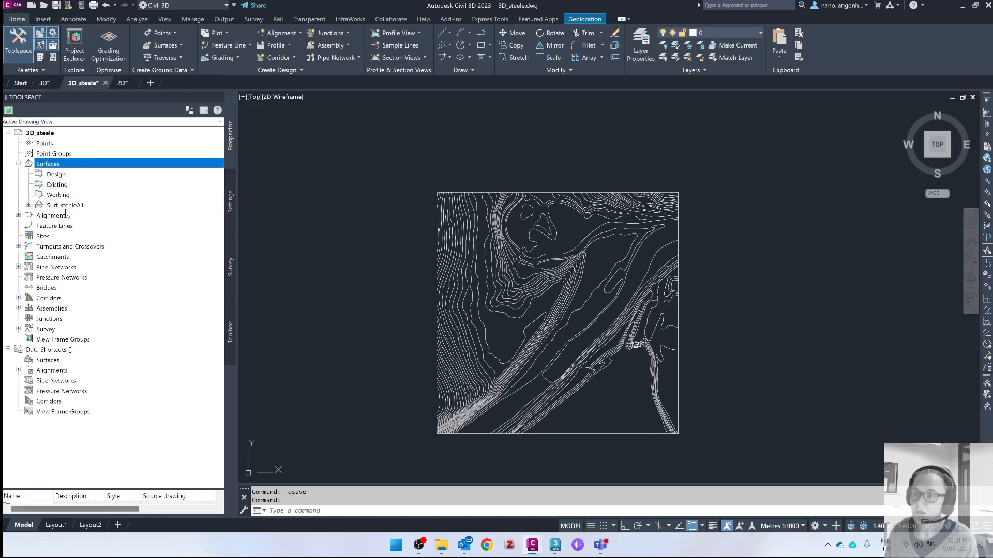
- Start adding contour data to the Surf_steeleA1 definition with the description "user contours" and the default weeding and supplementing factors
click(63, 207)
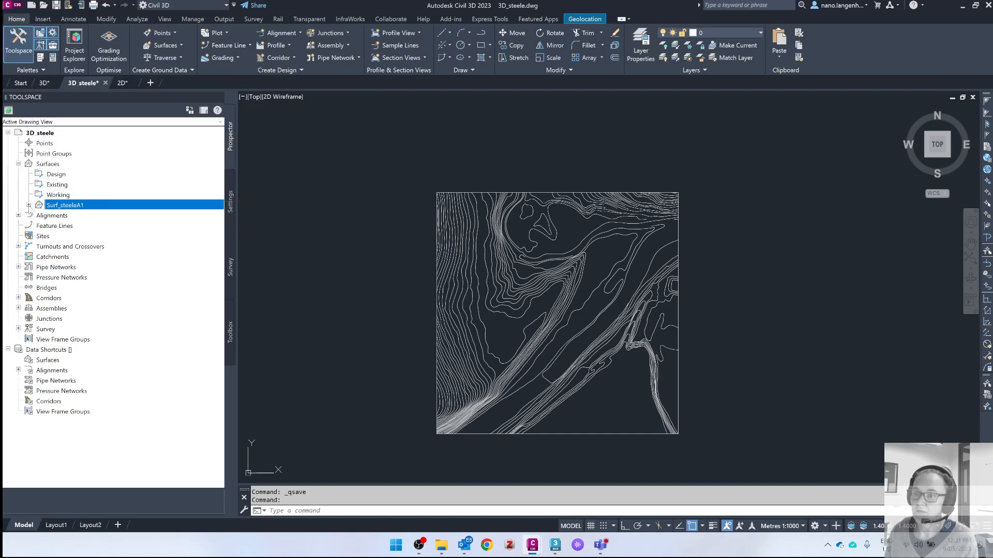
click(28, 206)
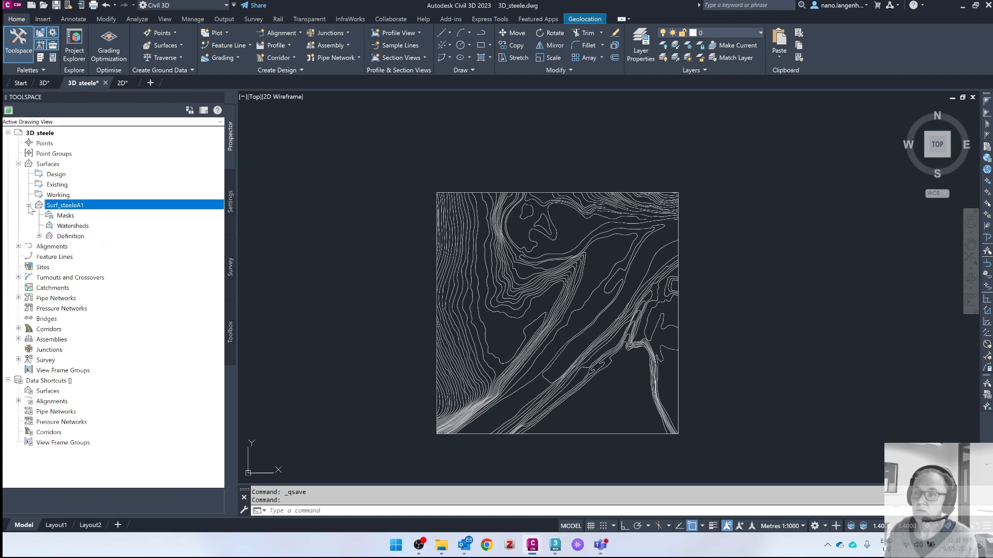
click(40, 236)
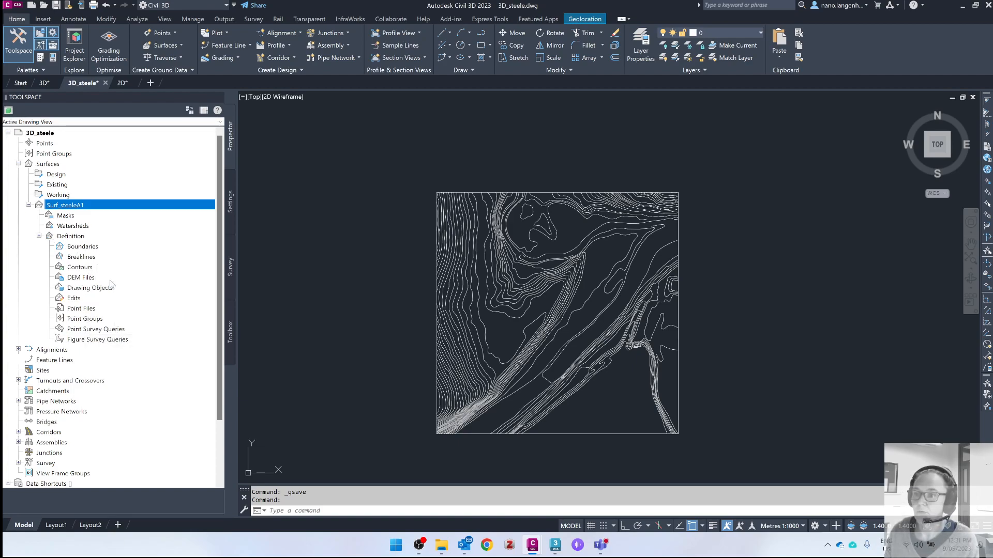
right_click(80, 268)
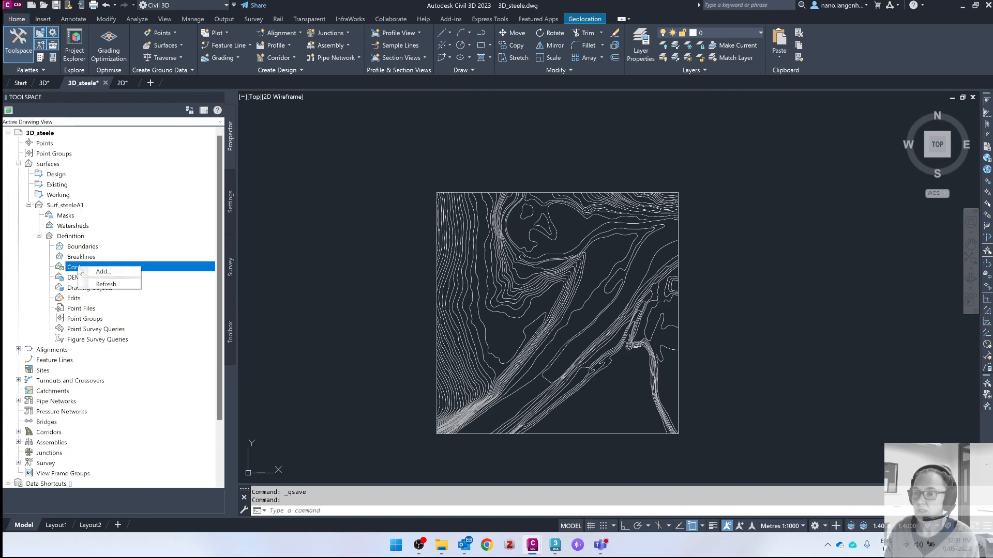
click(102, 272)
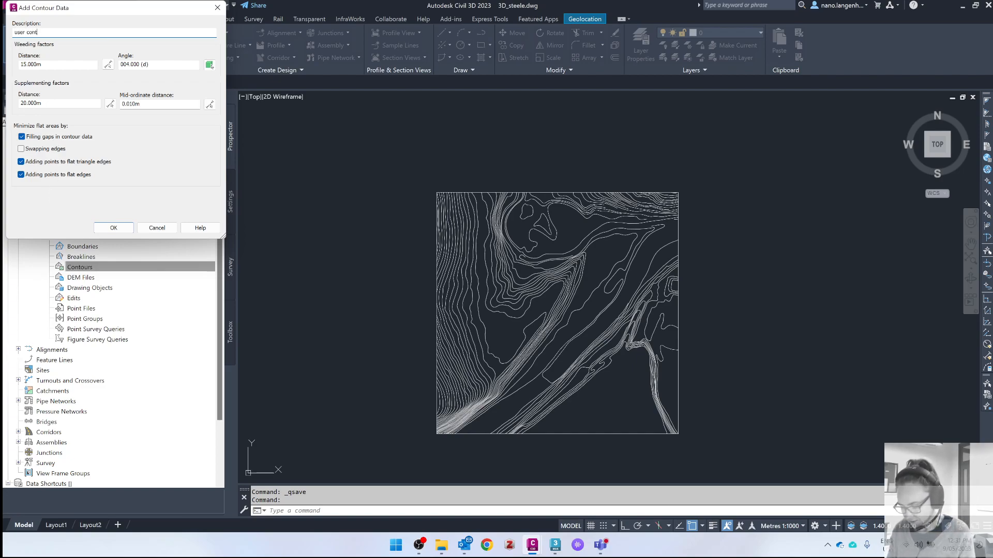
click(114, 227)
- Select all the contour lines in the drawing for the surface, excluding the square border around them
click(378, 152)
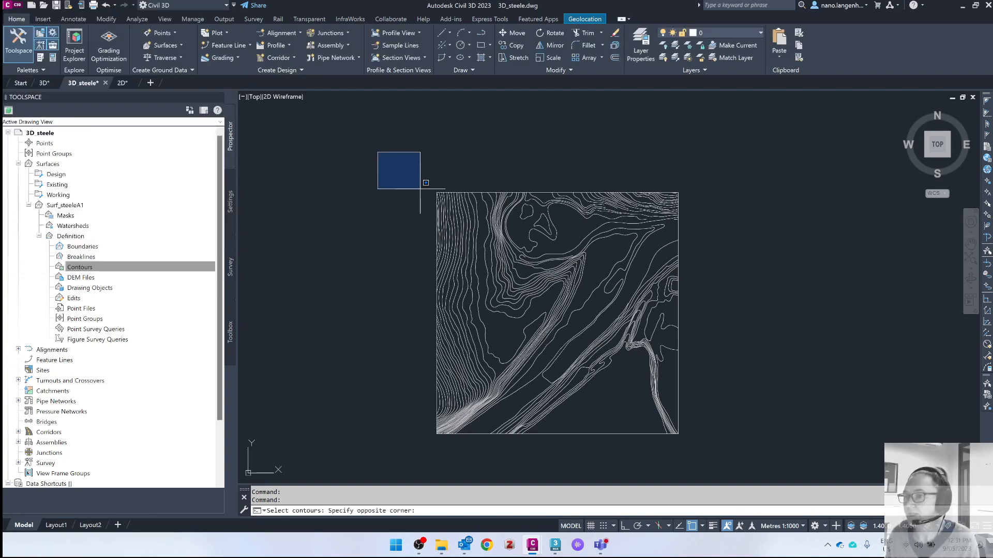
click(762, 458)
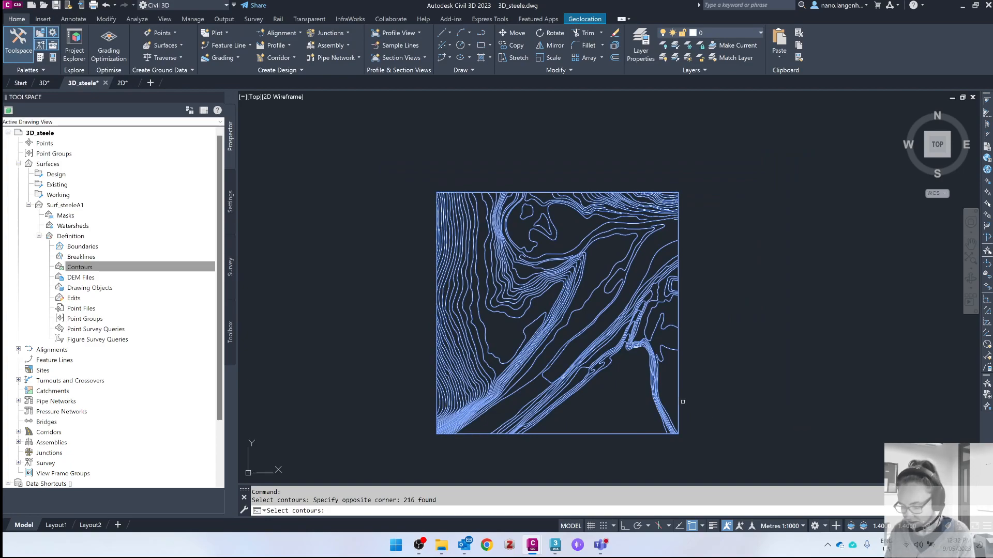
key(Return)
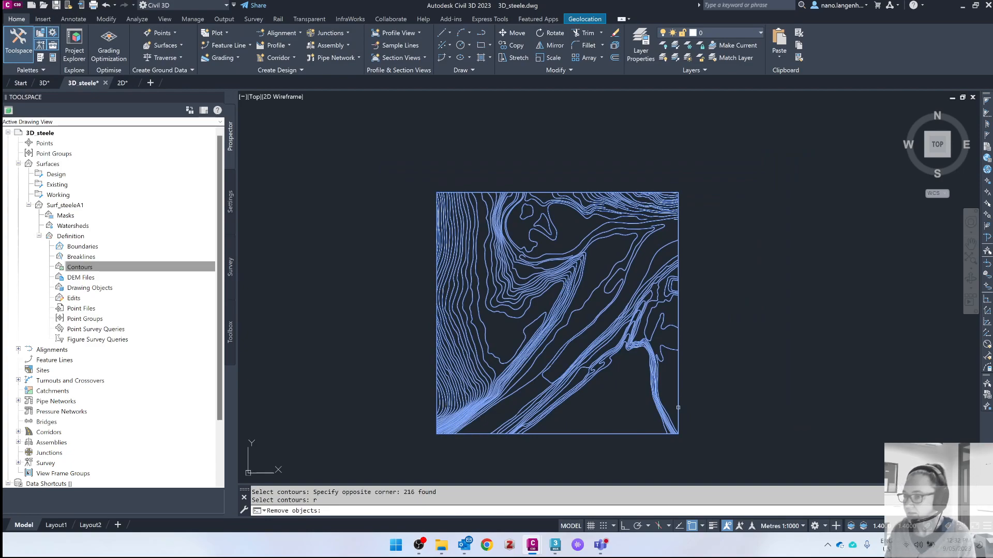
click(678, 408)
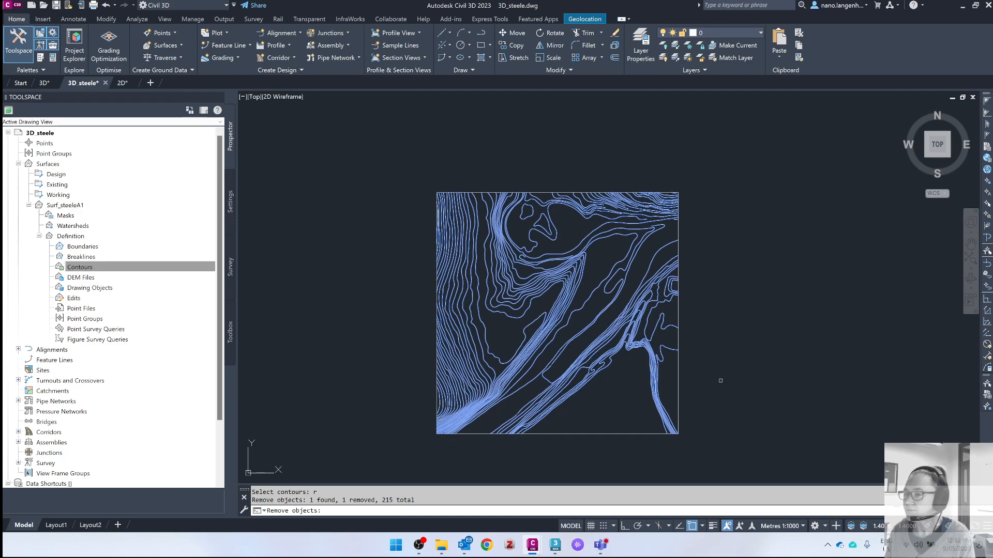
key(Return)
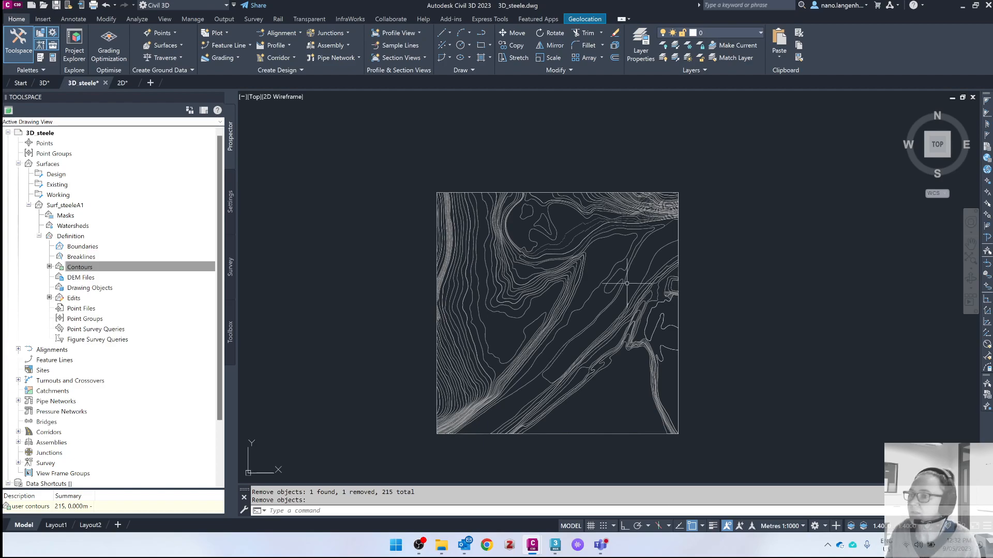
- Open the surface style of Surf_steeleA1 for editing and expand its contour interval settings
click(580, 281)
scroll(598, 266, up, 2)
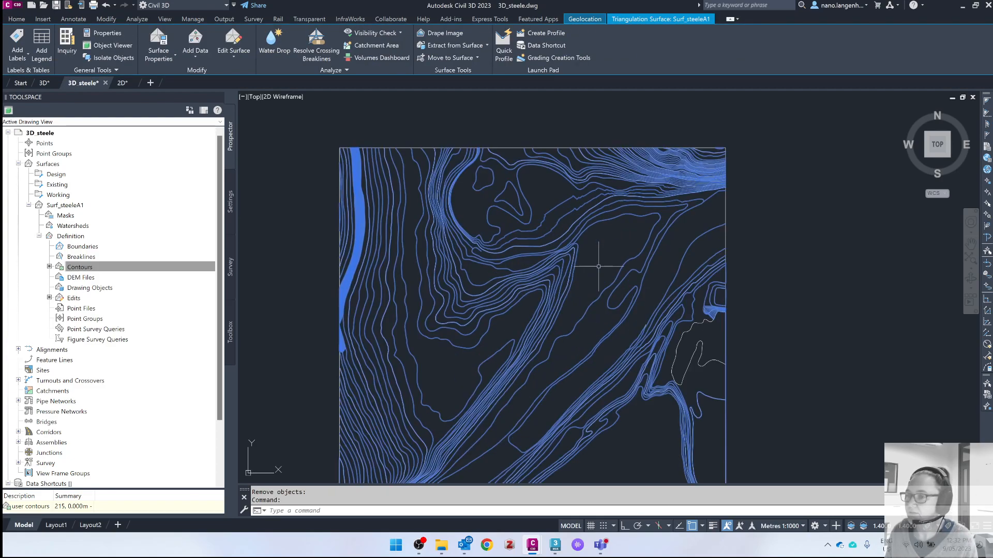
scroll(598, 266, up, 2)
key(Escape)
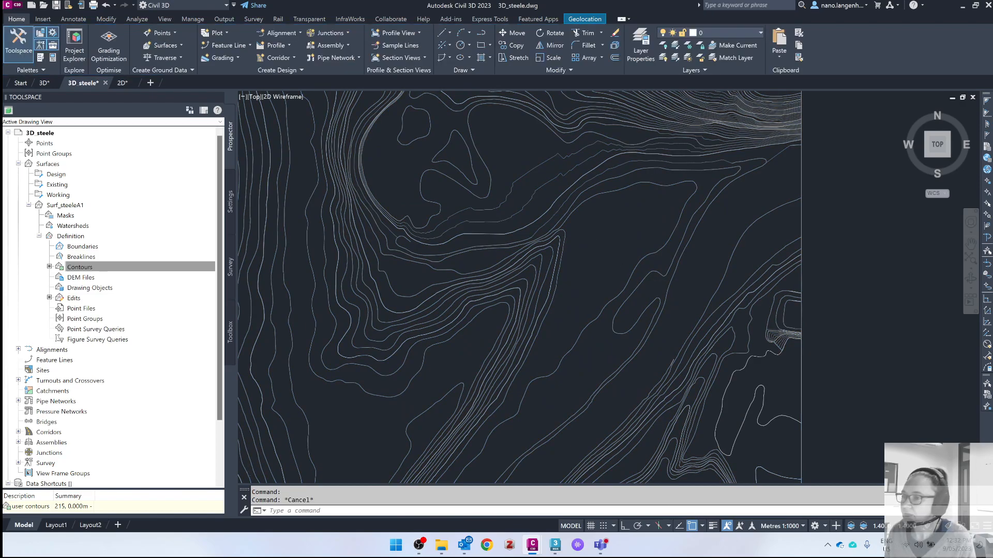
scroll(563, 261, up, 2)
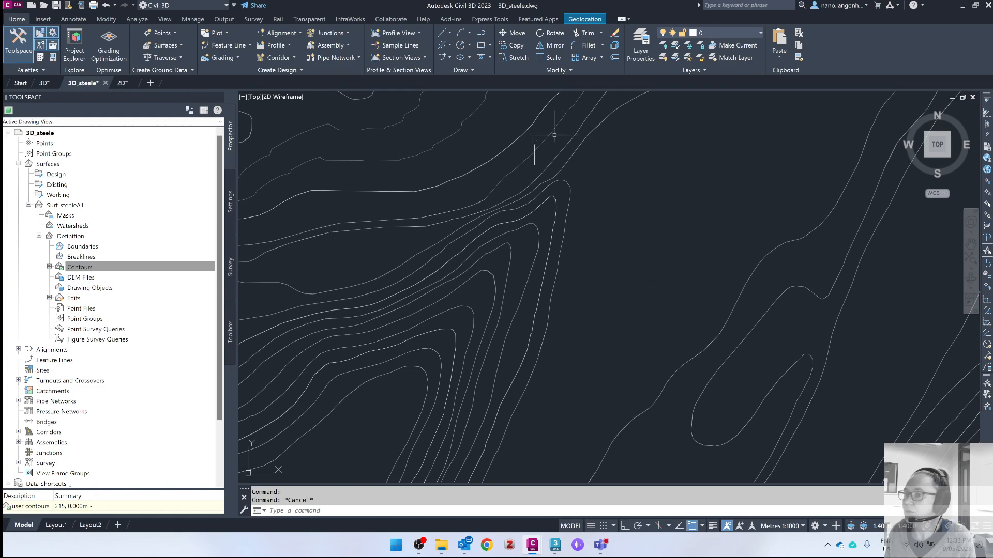
click(530, 156)
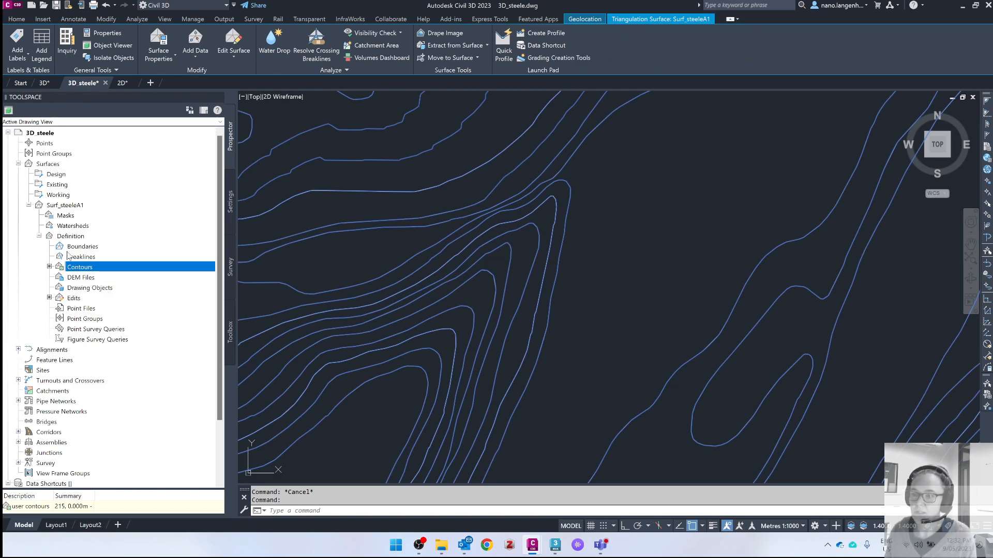
right_click(50, 206)
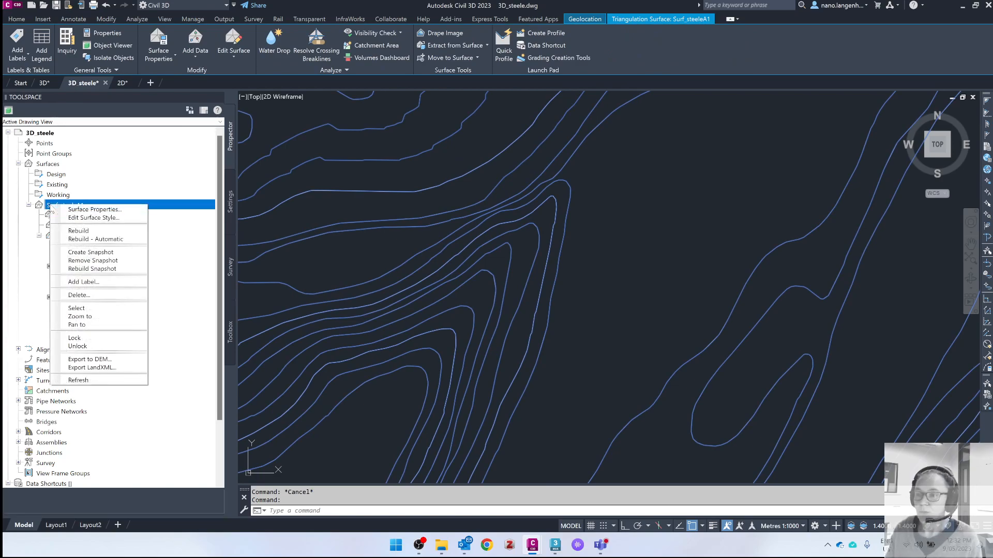
click(71, 225)
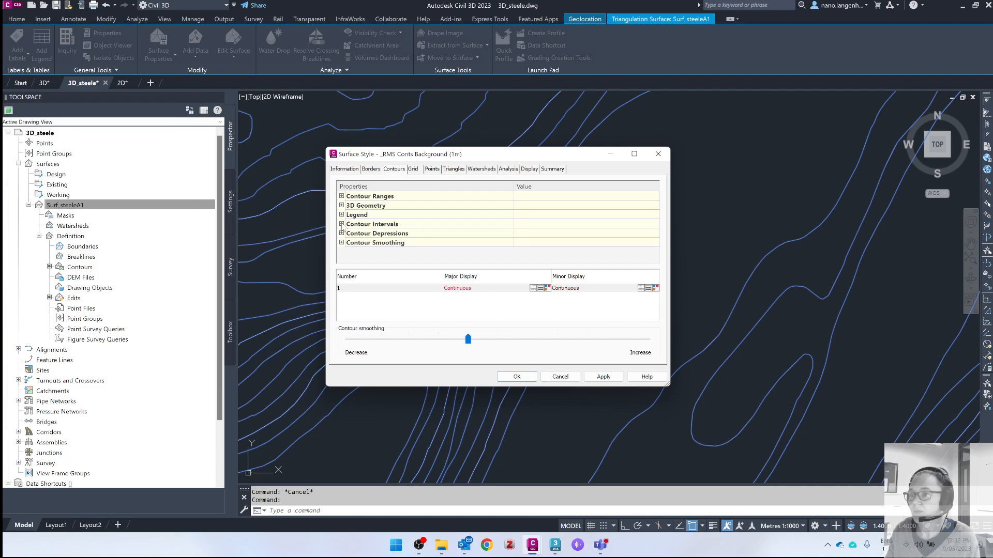
click(342, 224)
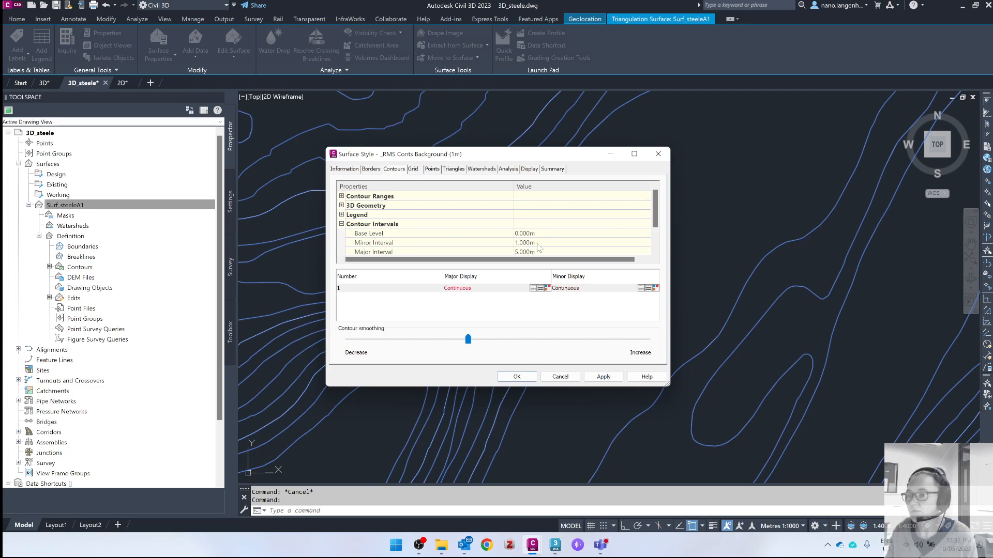
- Set the surface style's minor contour interval to 0.5 m and major interval to 1 m, and apply the changes
click(527, 243)
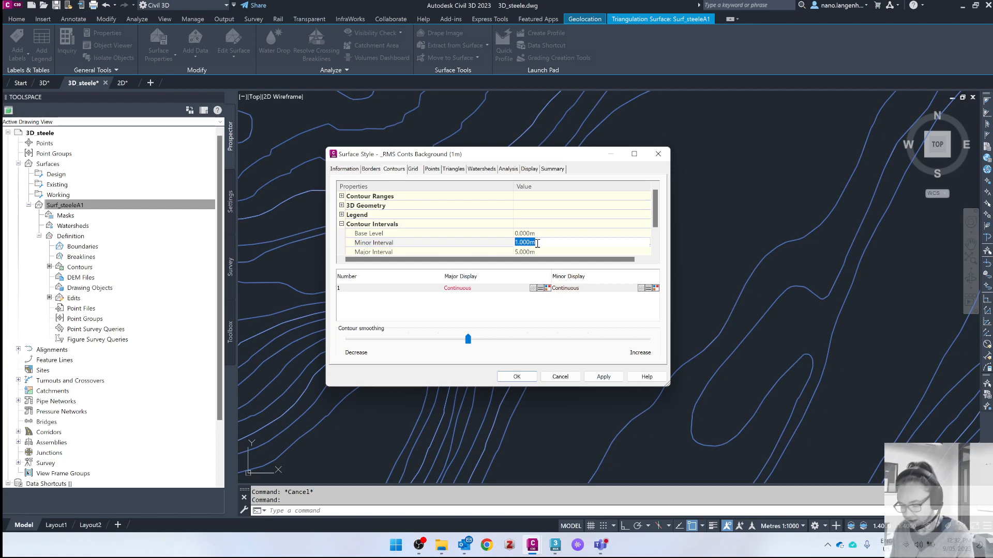
text(.5)
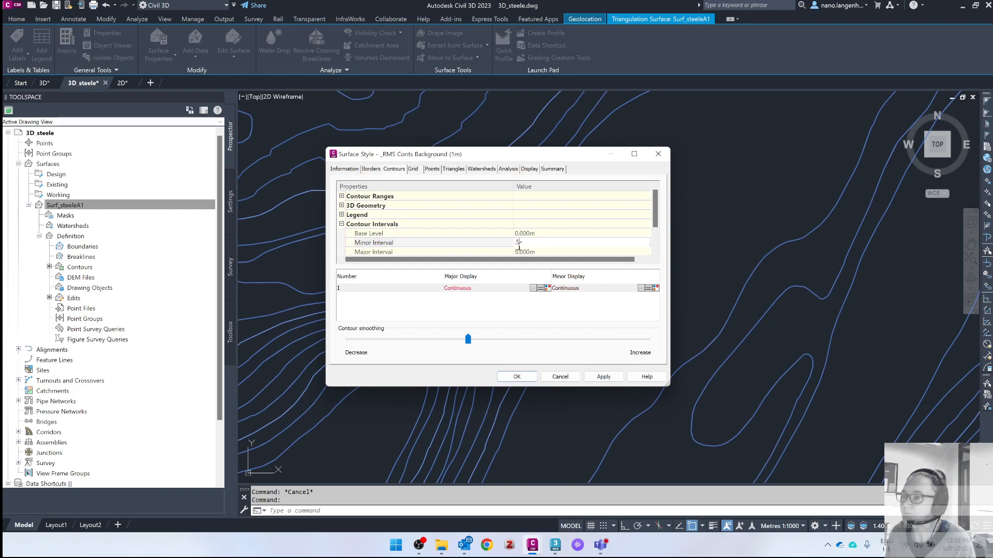
click(523, 254)
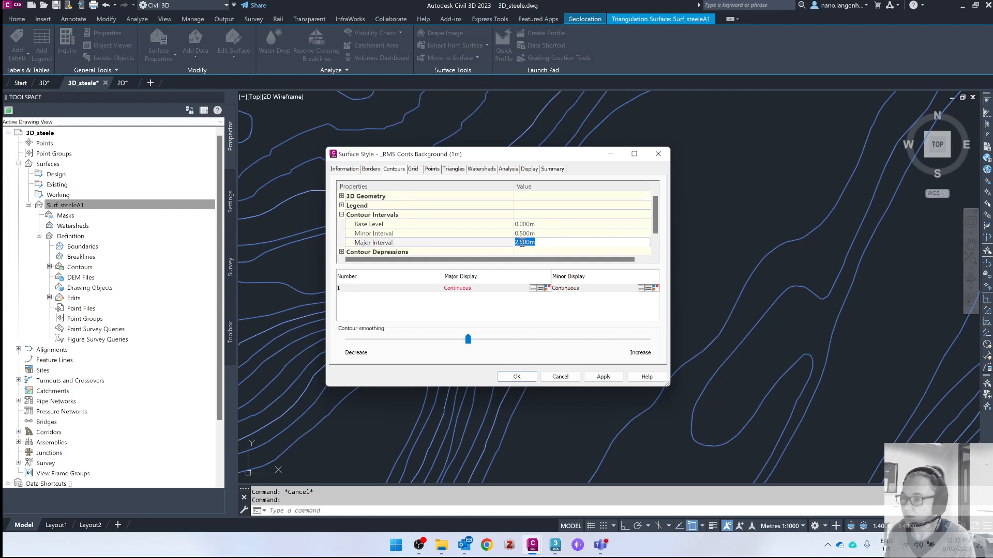
text(1)
key(Return)
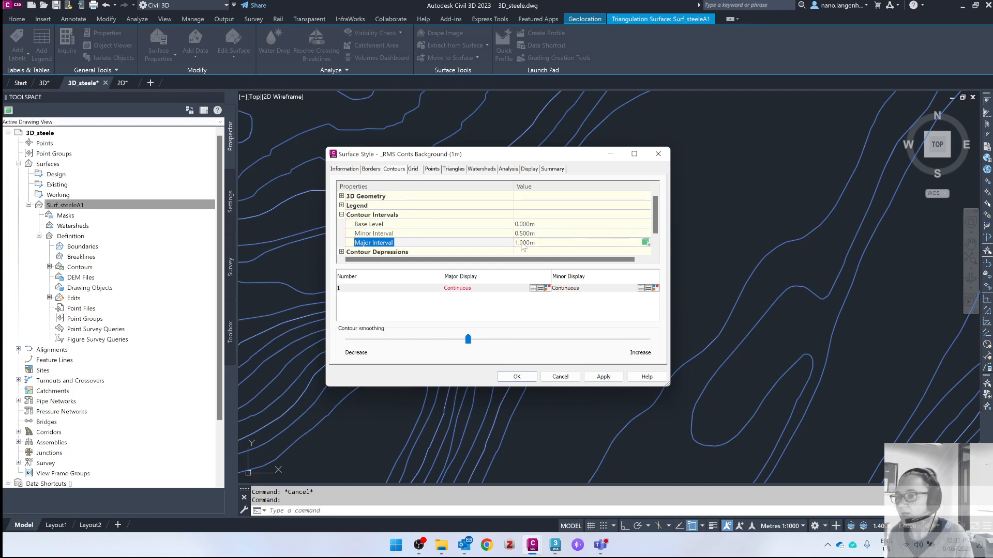
click(603, 377)
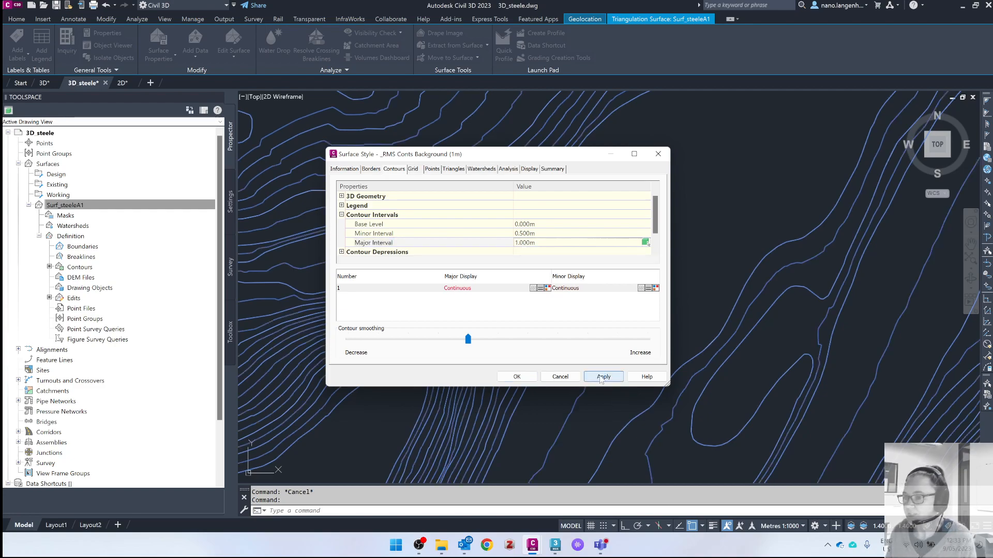
click(501, 377)
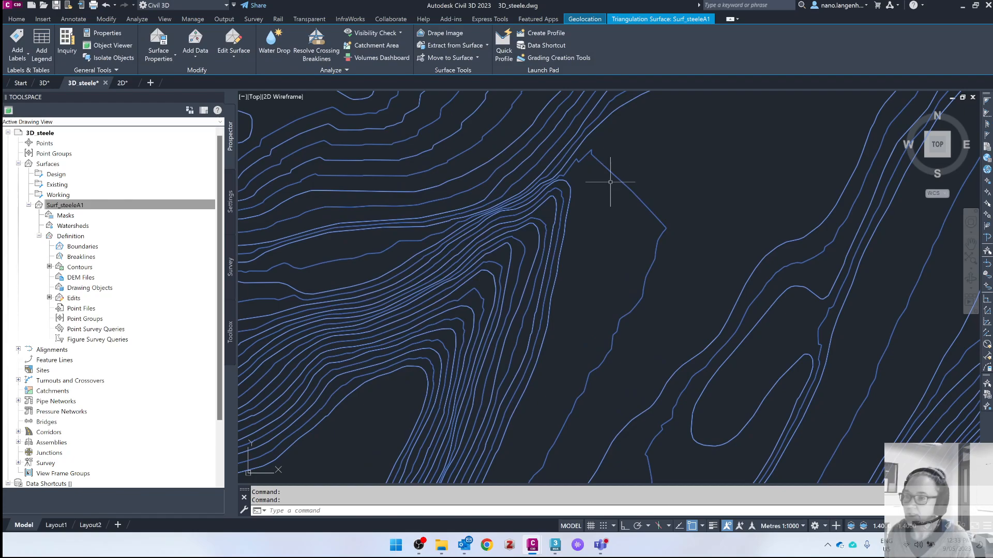
key(Escape)
- Inspect the surface's contours up close and open the whole surface in the Object Viewer
scroll(580, 227, up, 2)
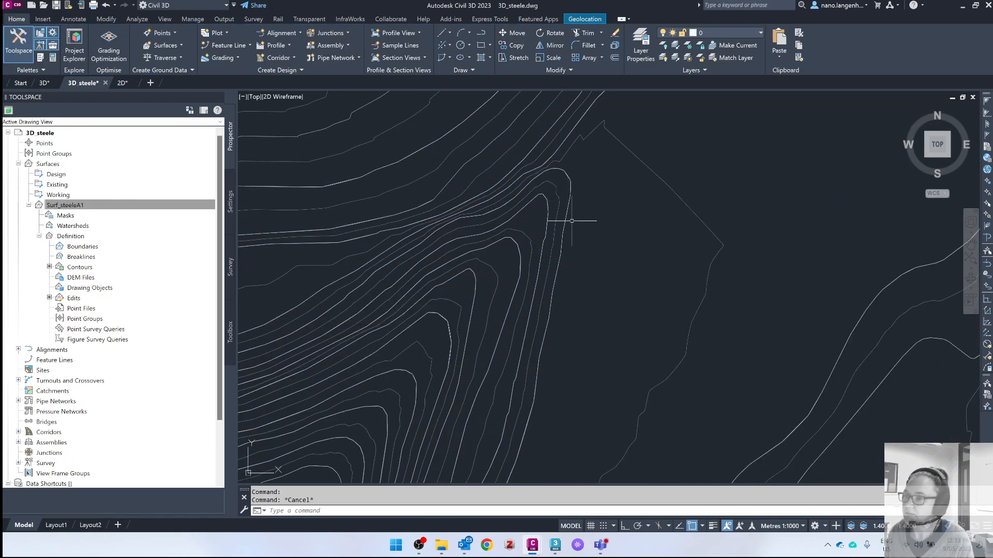
click(566, 218)
key(Escape)
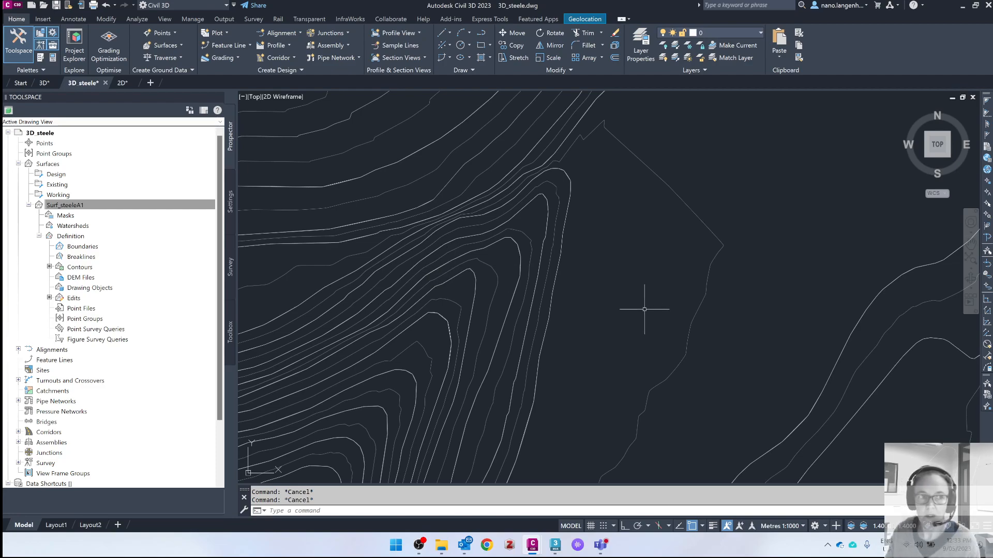
scroll(600, 311, down, 3)
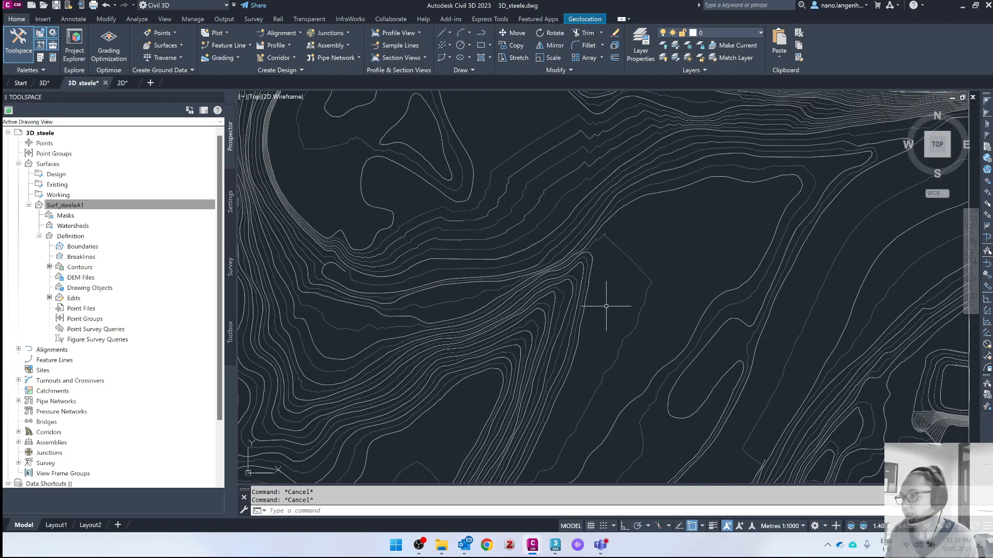
scroll(788, 362, down, 3)
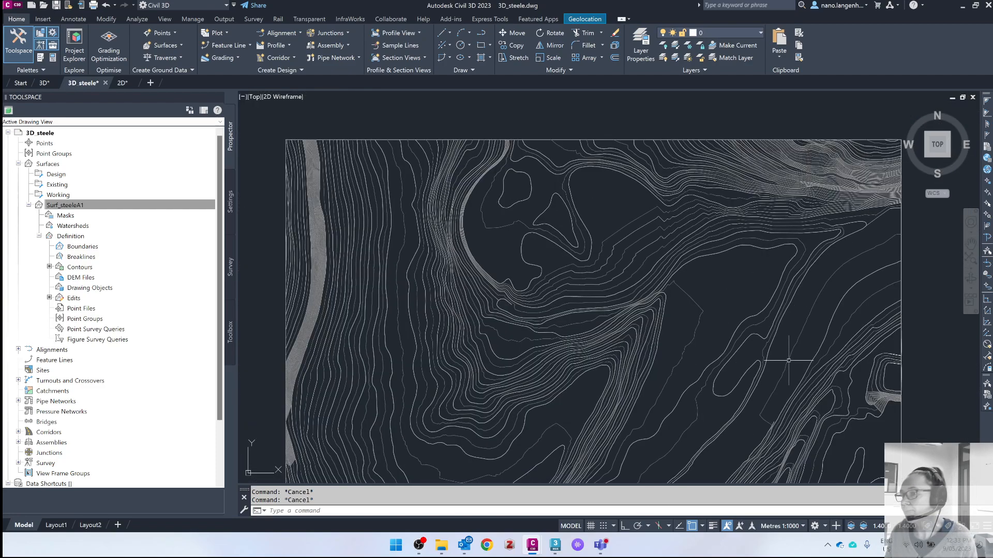
mouse_move(681, 373)
middle_down()
mouse_move(588, 237)
mouse_move(579, 259)
middle_up()
click(587, 262)
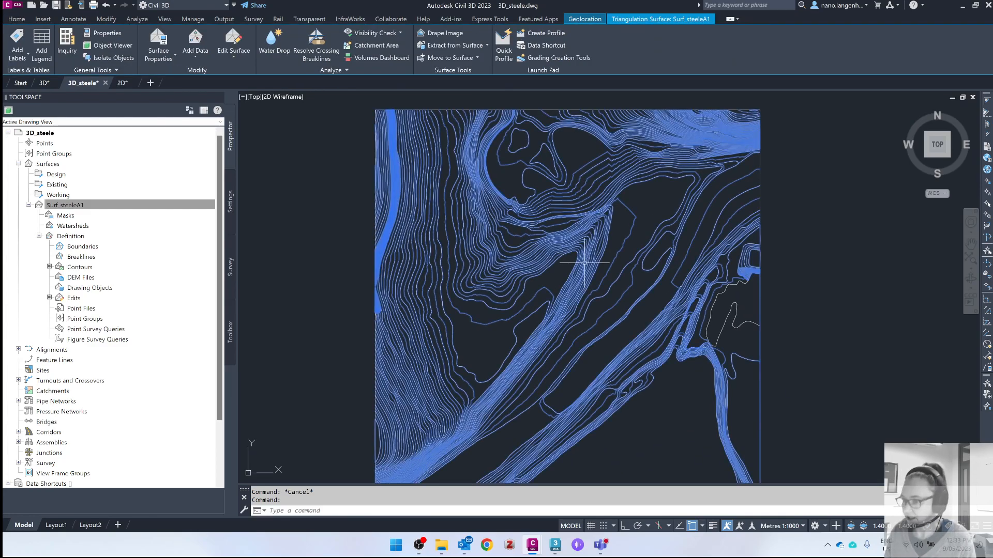
right_click(588, 265)
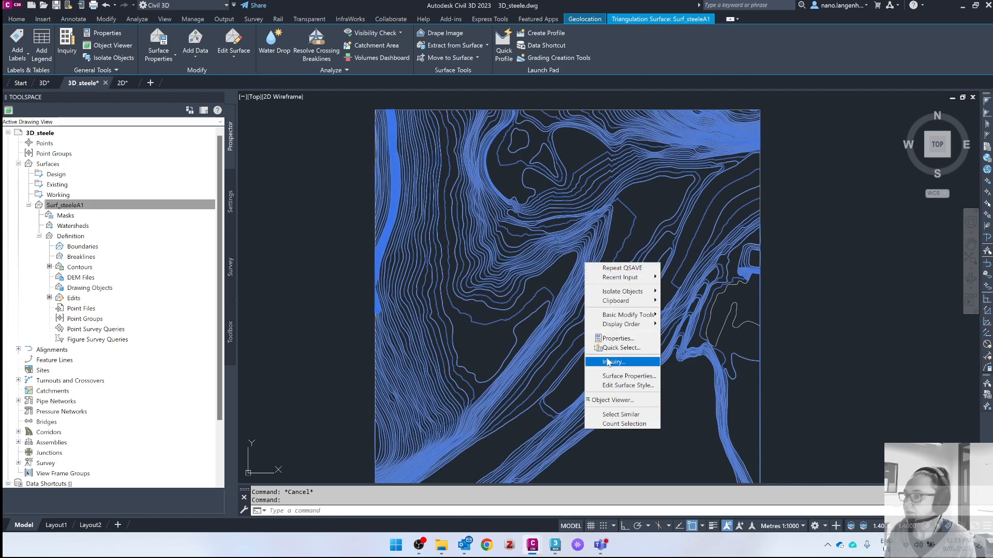
click(614, 401)
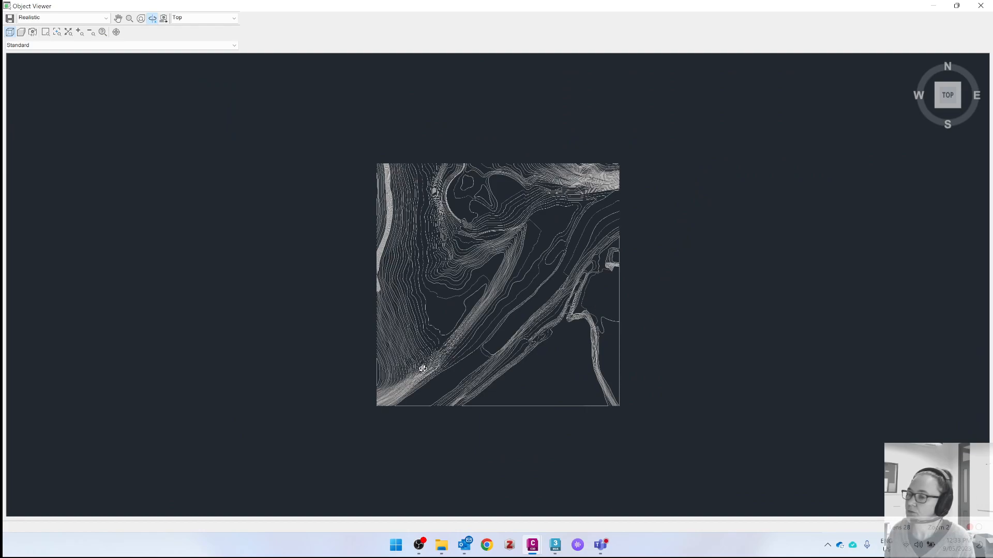
- Examine the surface's terrain relief from several 3D angles in the Object Viewer and close the viewer
mouse_move(488, 367)
mouse_down()
mouse_move(487, 273)
mouse_move(467, 228)
mouse_move(497, 223)
mouse_up()
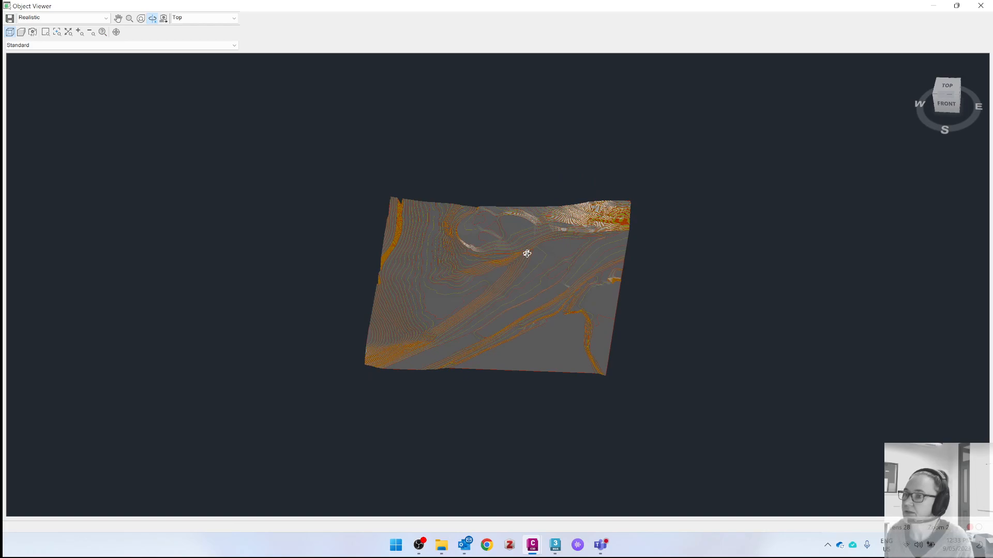
scroll(528, 200, up, 5)
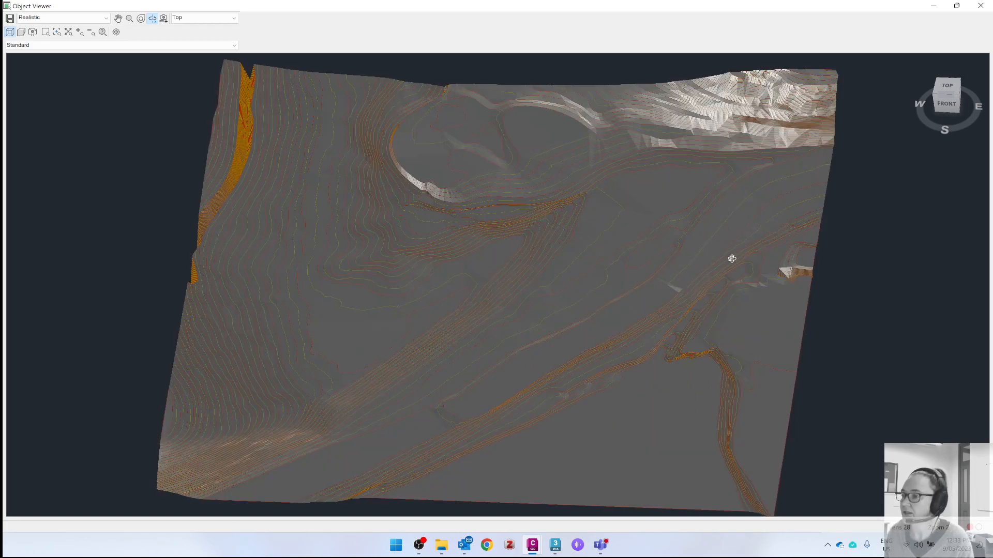
scroll(661, 290, up, 2)
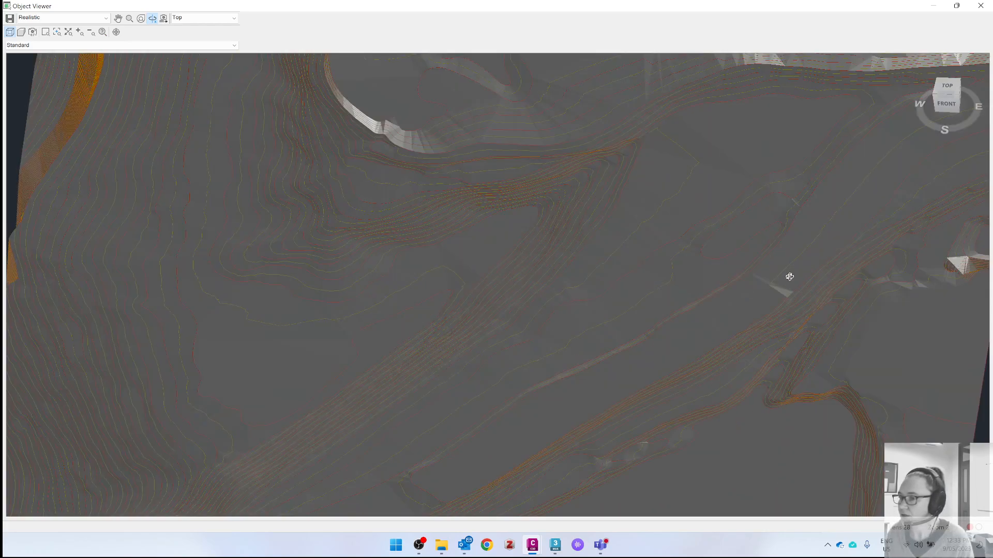
scroll(789, 276, up, 2)
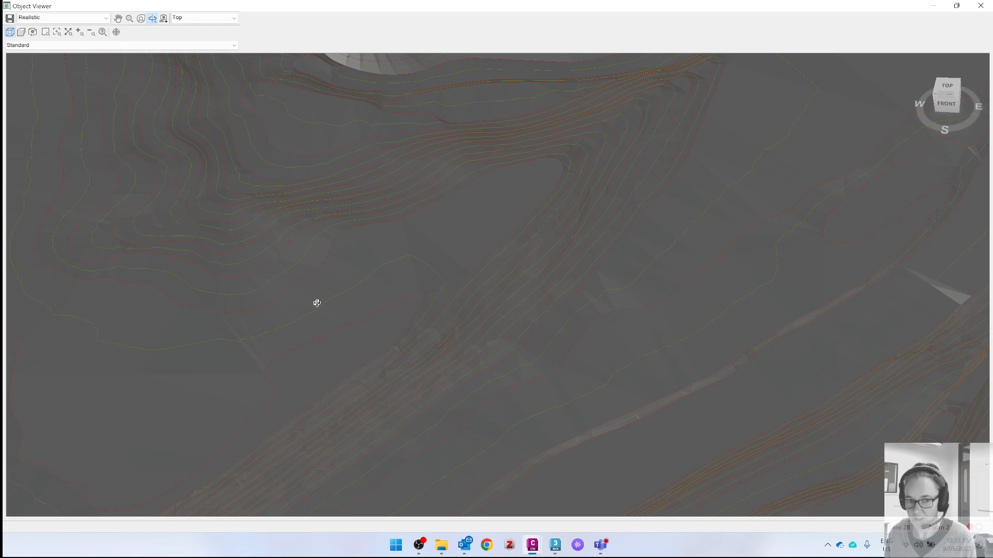
scroll(411, 317, down, 3)
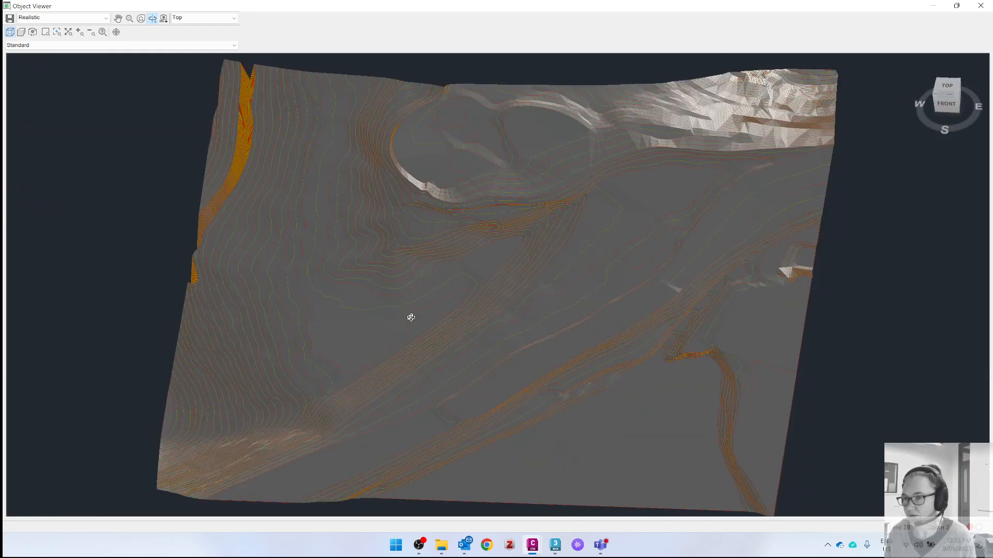
drag(377, 341, 300, 270)
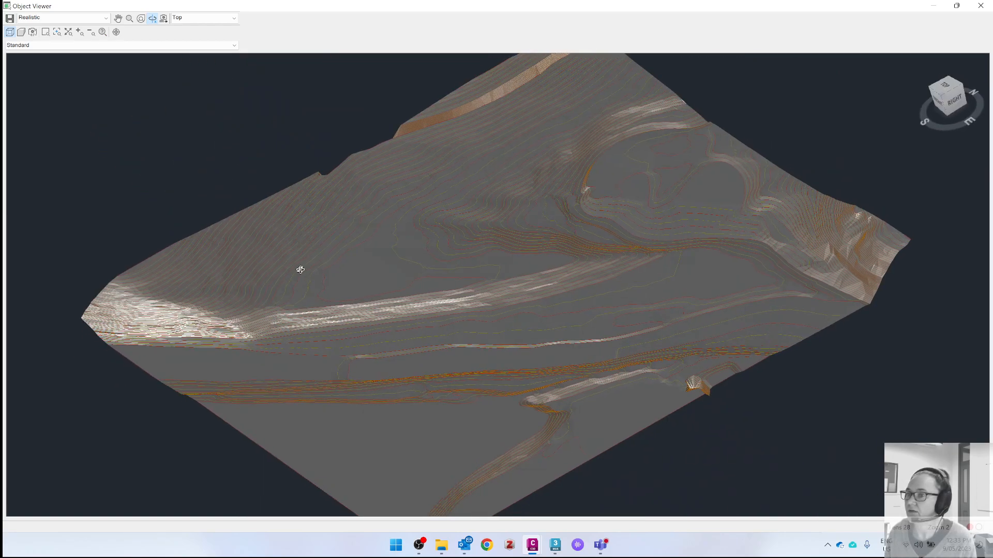
middle_drag(389, 114, 372, 222)
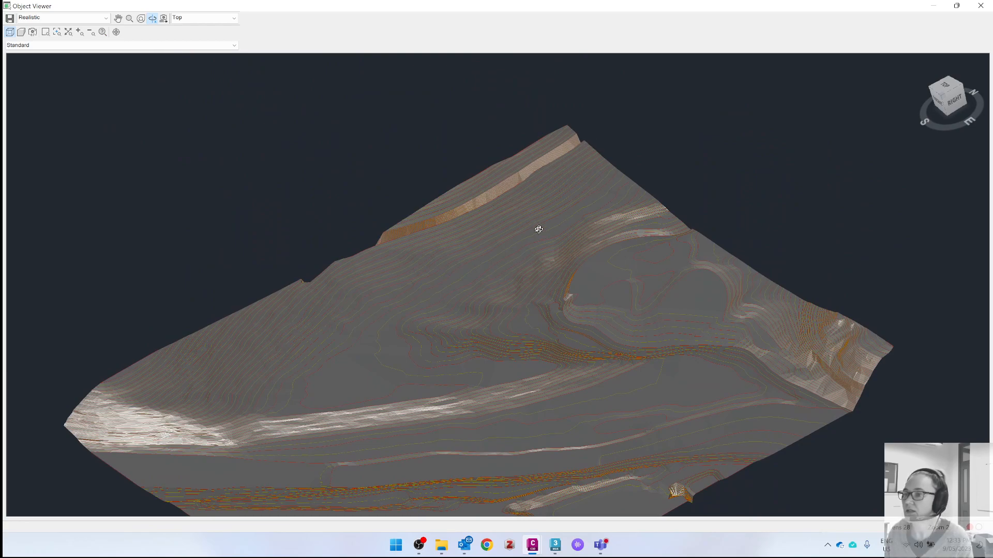
click(981, 5)
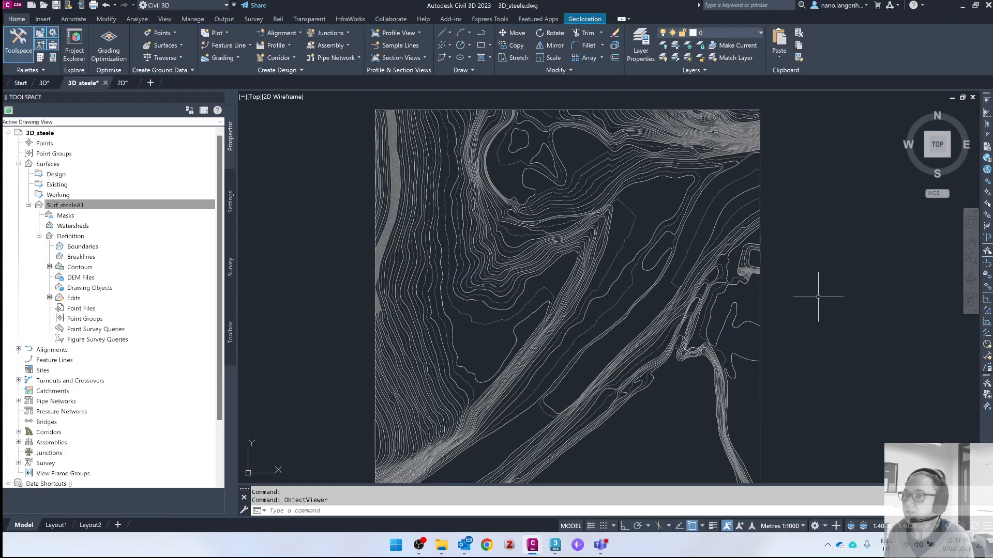
- Examine the densely packed contours along the site's western edge and the overall contour plan
scroll(413, 171, up, 8)
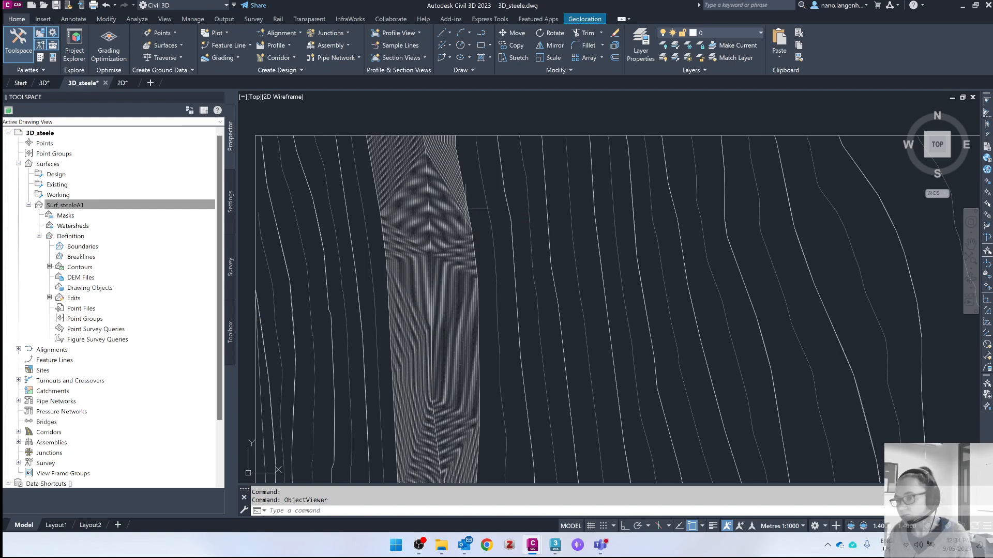
scroll(532, 212, down, 2)
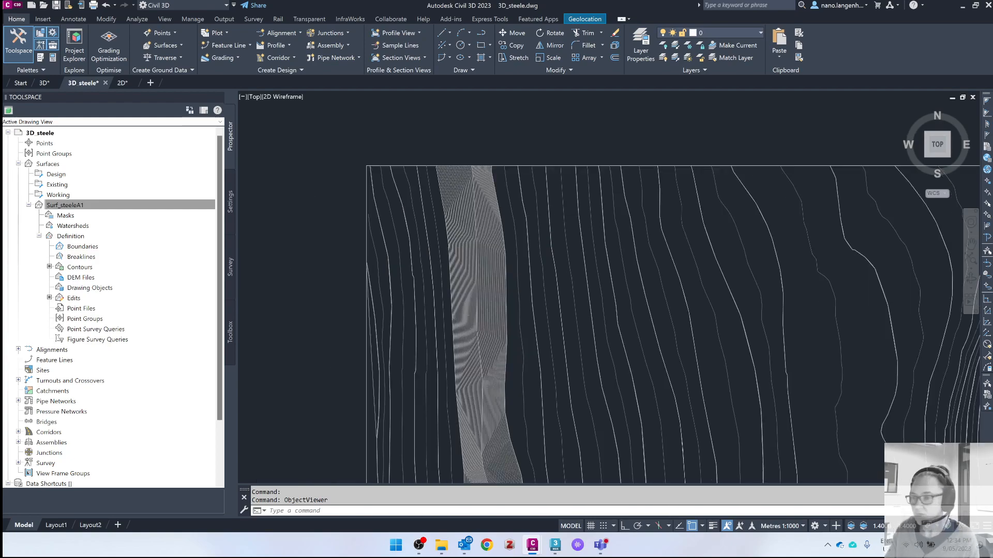
scroll(553, 215, down, 3)
middle_drag(825, 358, 697, 294)
scroll(696, 293, down, 4)
mouse_move(773, 389)
middle_down()
mouse_move(556, 324)
mouse_move(545, 239)
middle_up()
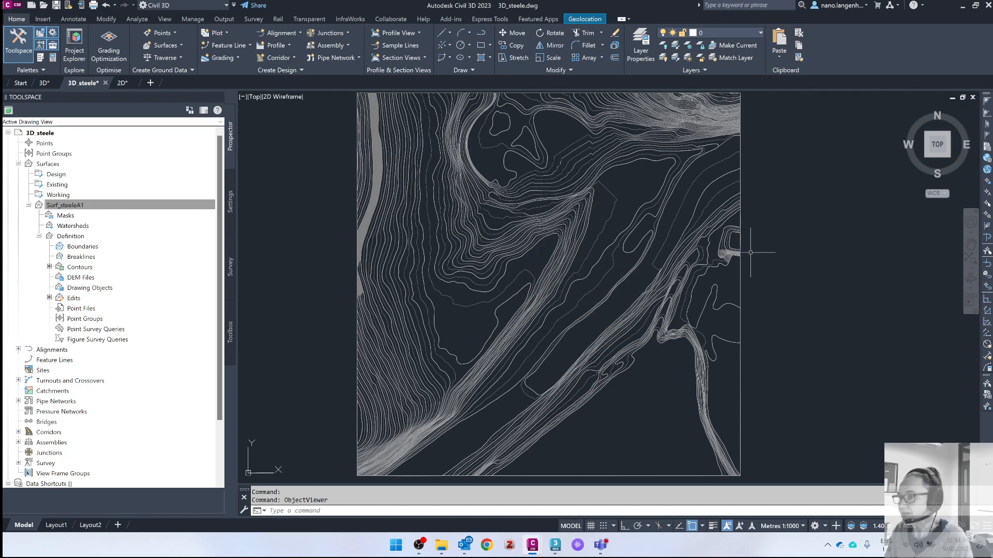
middle_drag(796, 270, 795, 283)
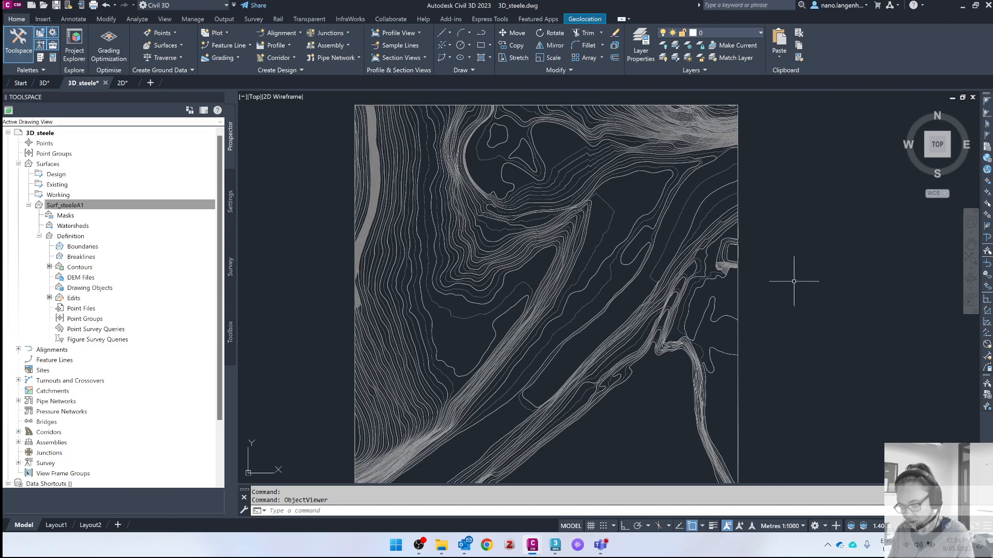
- Start the MAPIINSERT command to choose a georeferenced image for the drawing
text(MA)
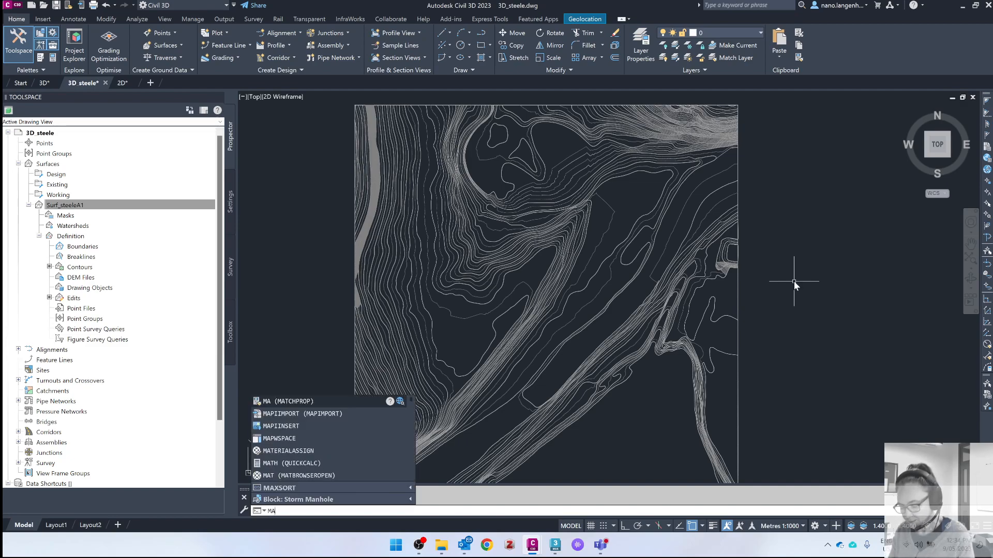
text(PI)
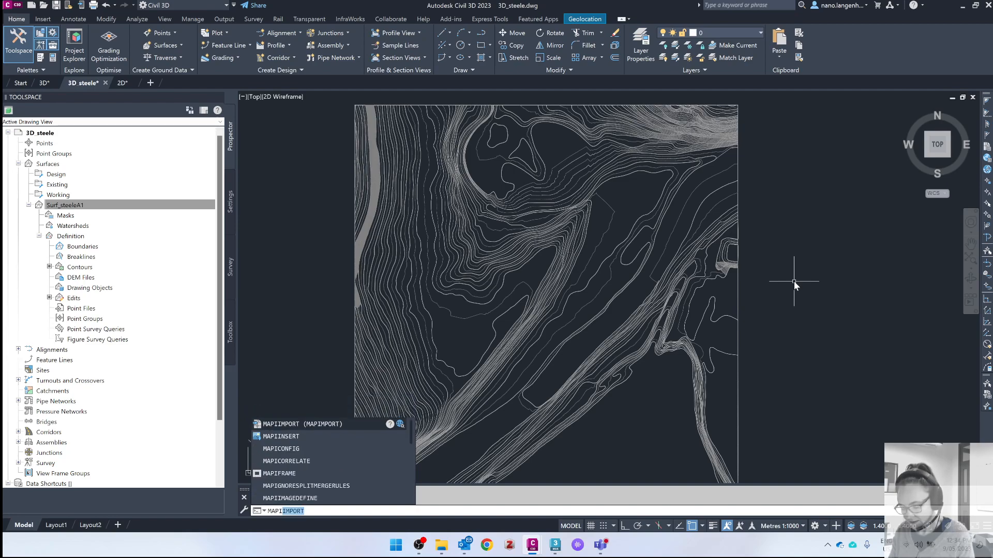
text(insert)
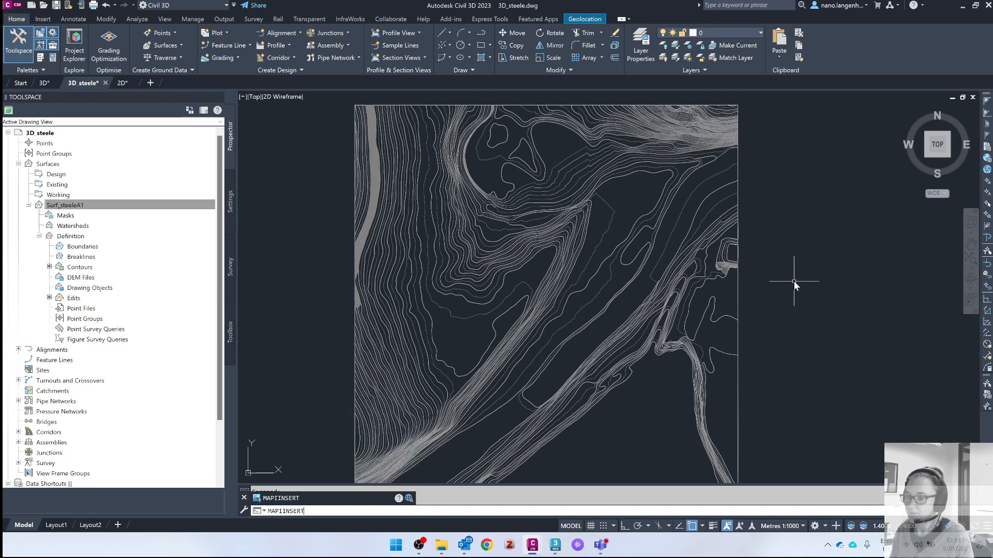
key(Return)
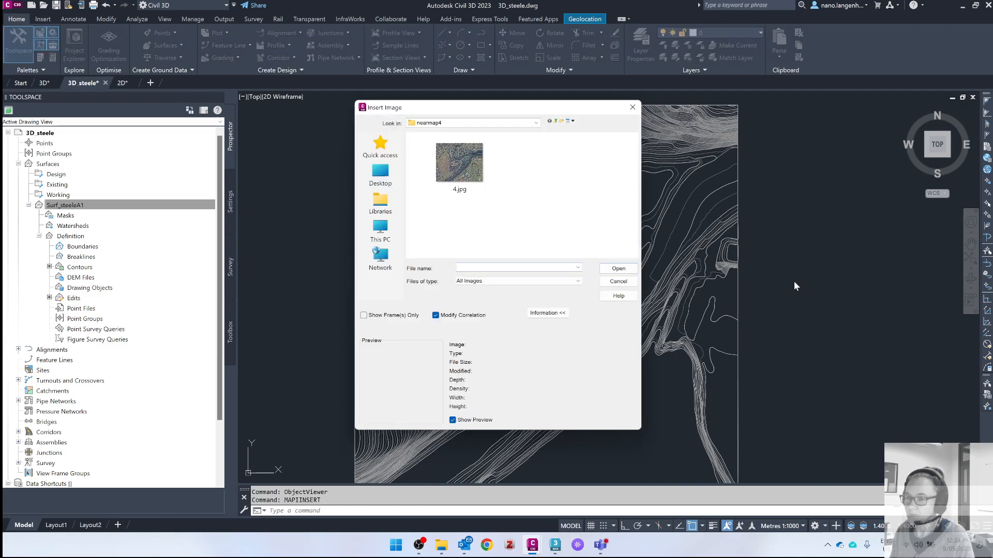
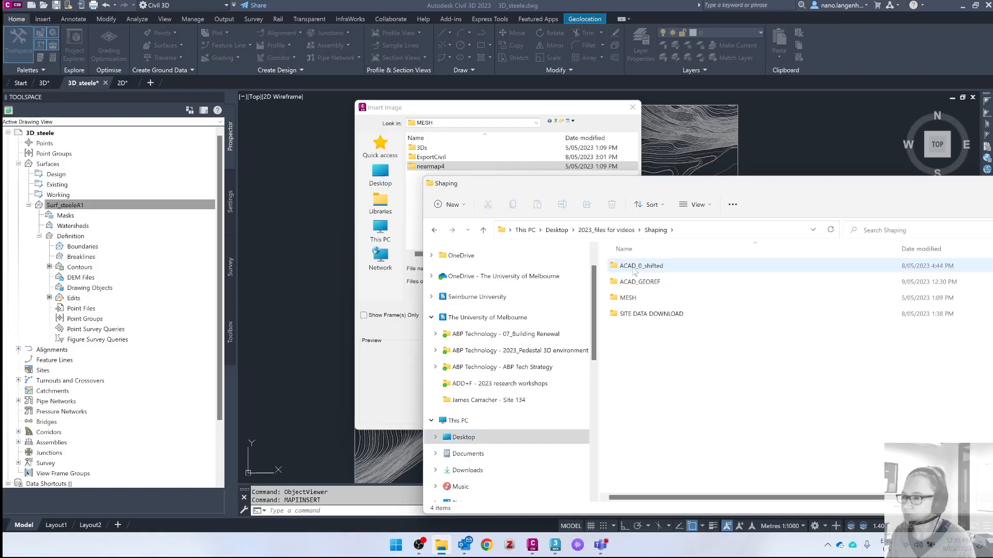
- Check in File Explorer which files accompany the aerial image in the first EPSG7855 folder of SITE DATA DOWNLOAD
double_click(641, 314)
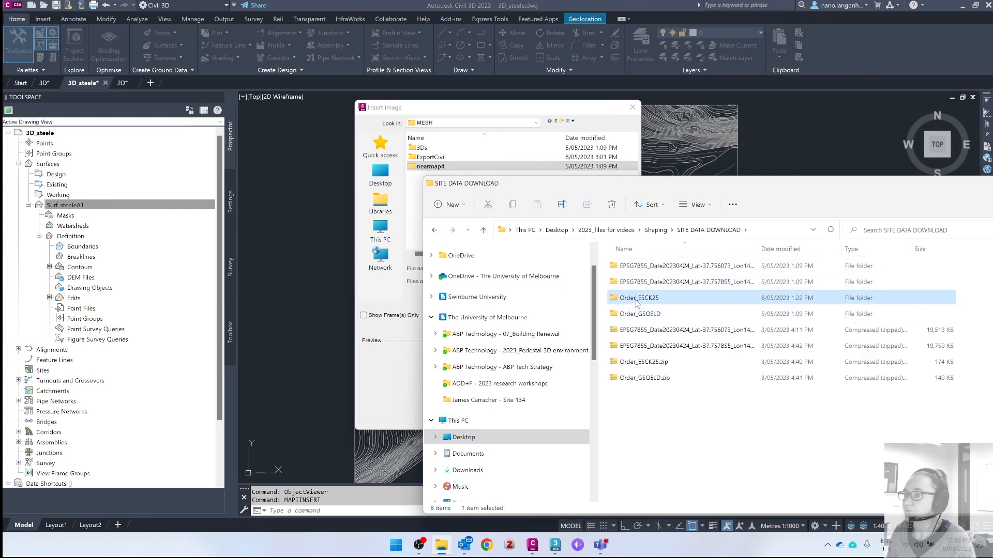
double_click(638, 299)
double_click(635, 266)
click(631, 267)
click(483, 230)
click(483, 231)
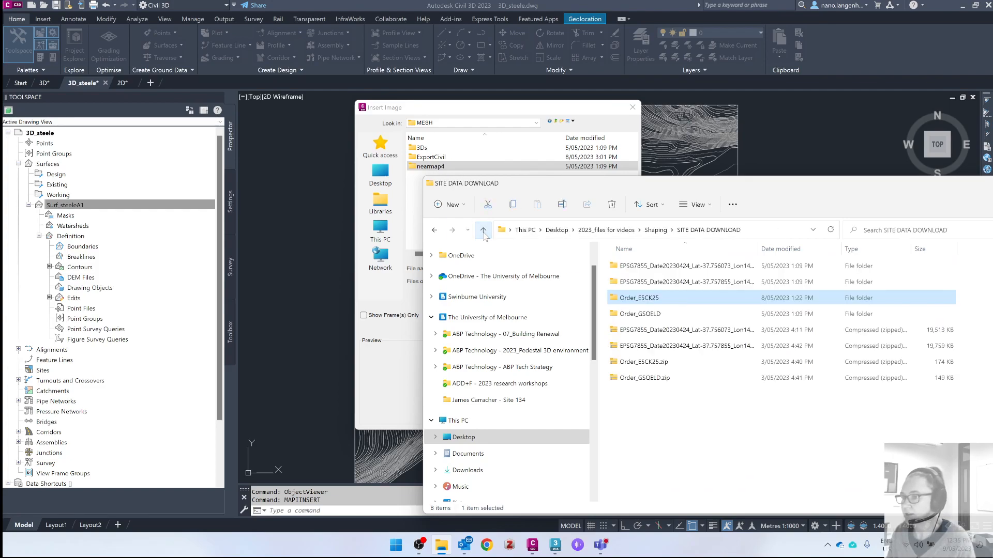
click(702, 268)
double_click(703, 267)
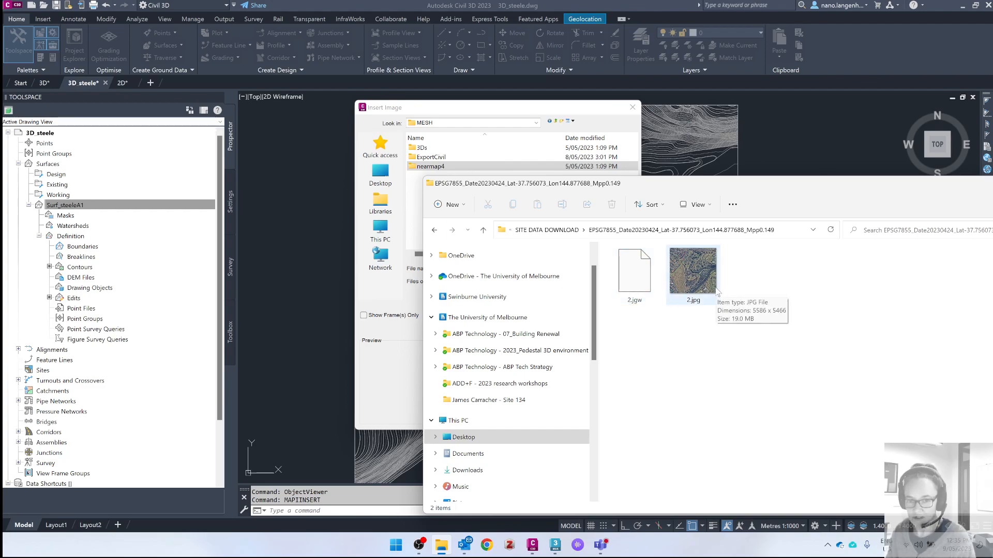
drag(824, 192, 440, 227)
click(838, 219)
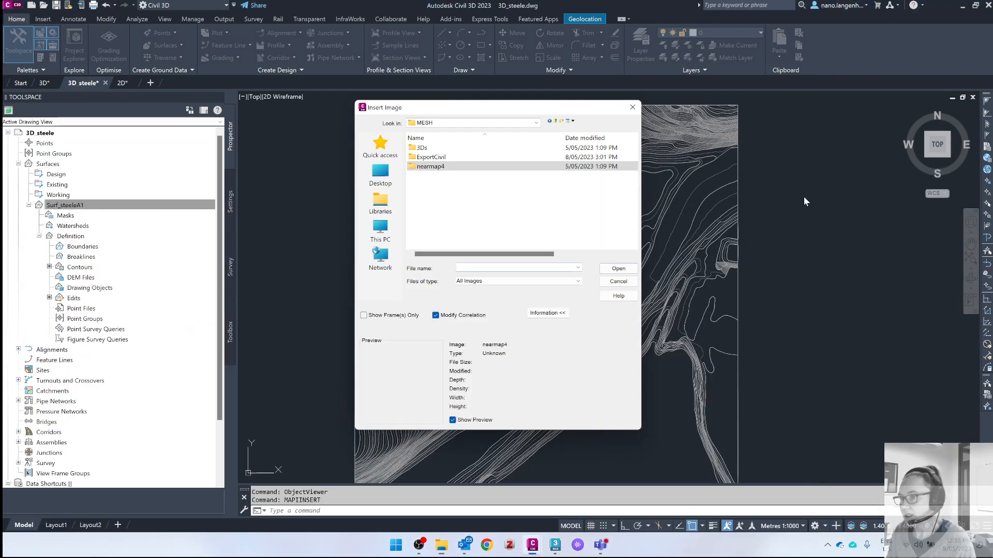
- Insert the aerial image 4.jpg from the nearmap4 folder, accepting its World File correlation in meters
double_click(426, 167)
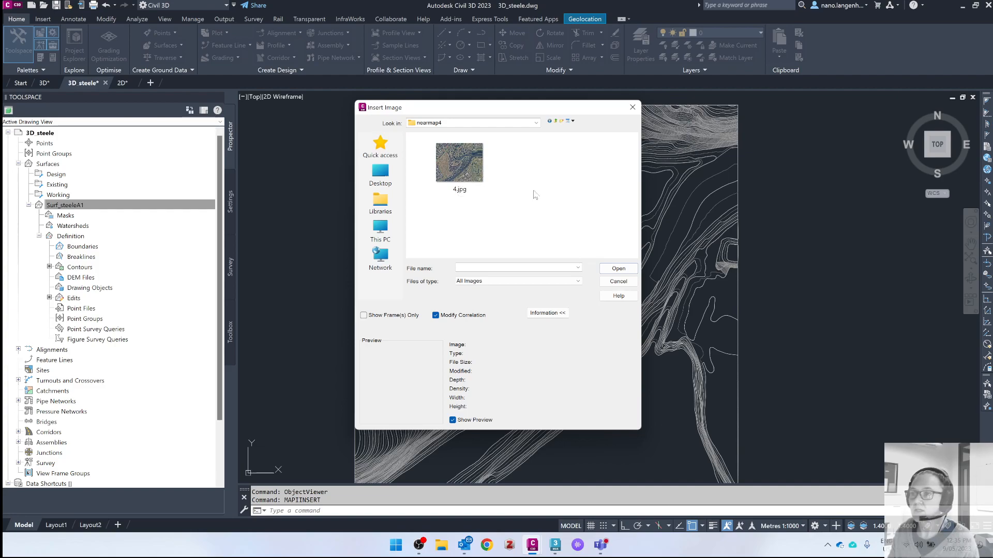
click(456, 162)
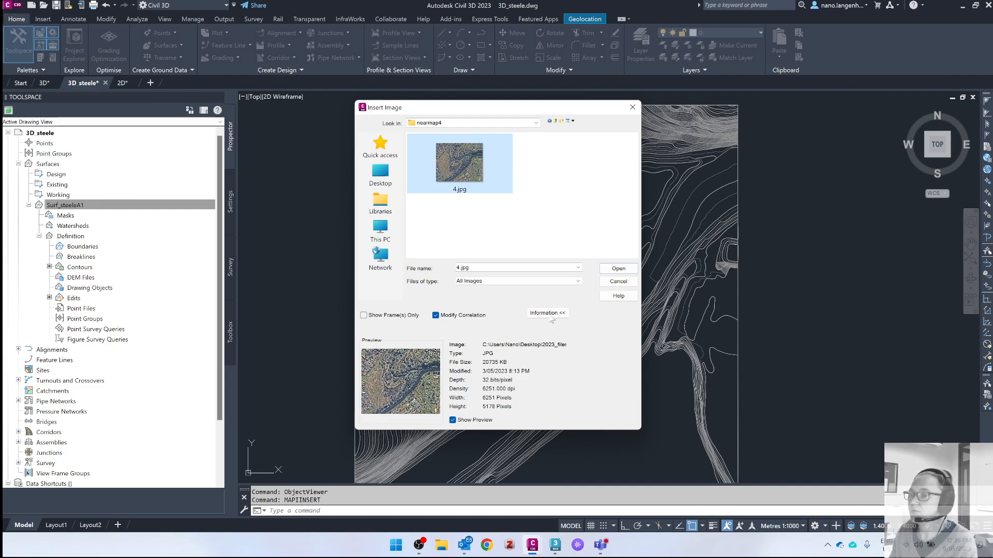
click(618, 270)
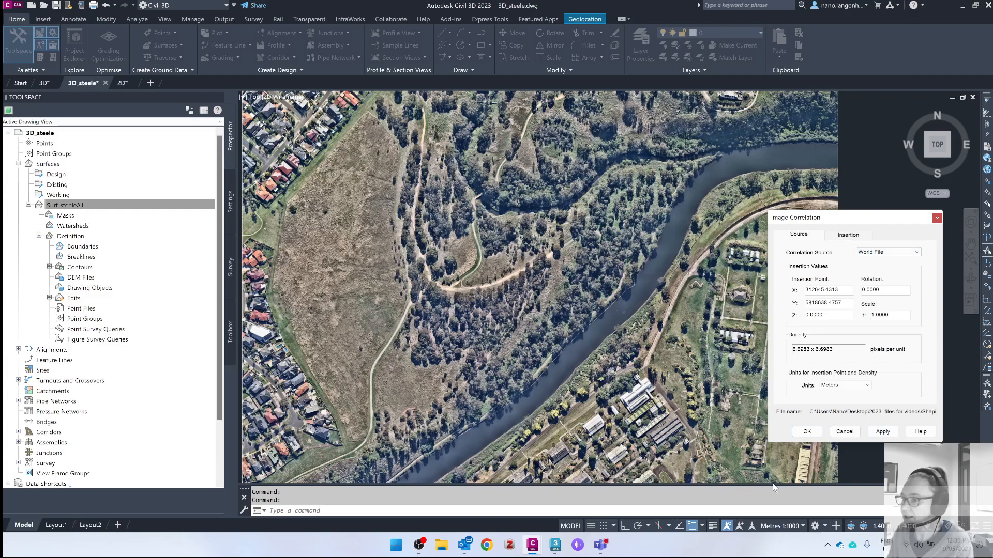
click(808, 432)
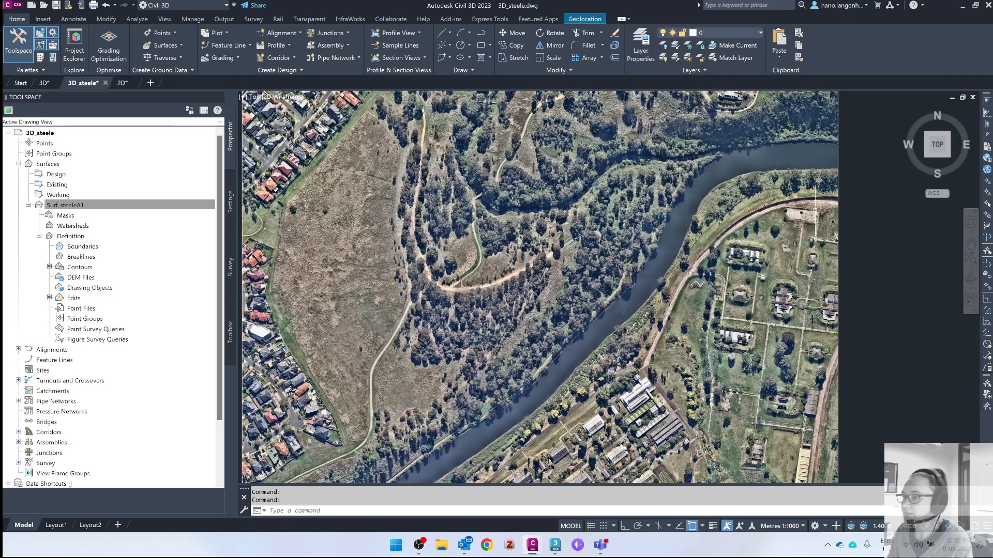
- Send the aerial image to the back of the draw order, behind the surface contours
click(837, 169)
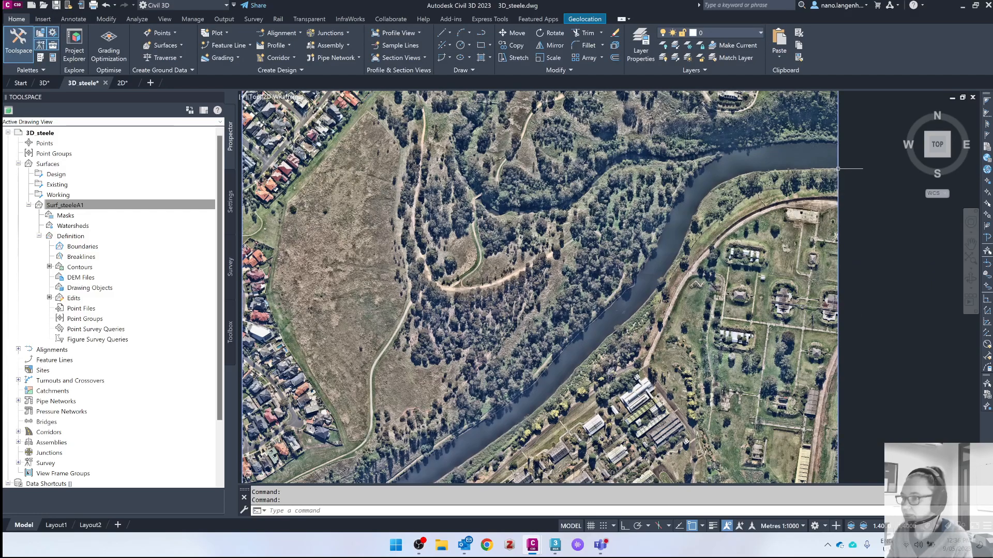
text(dr)
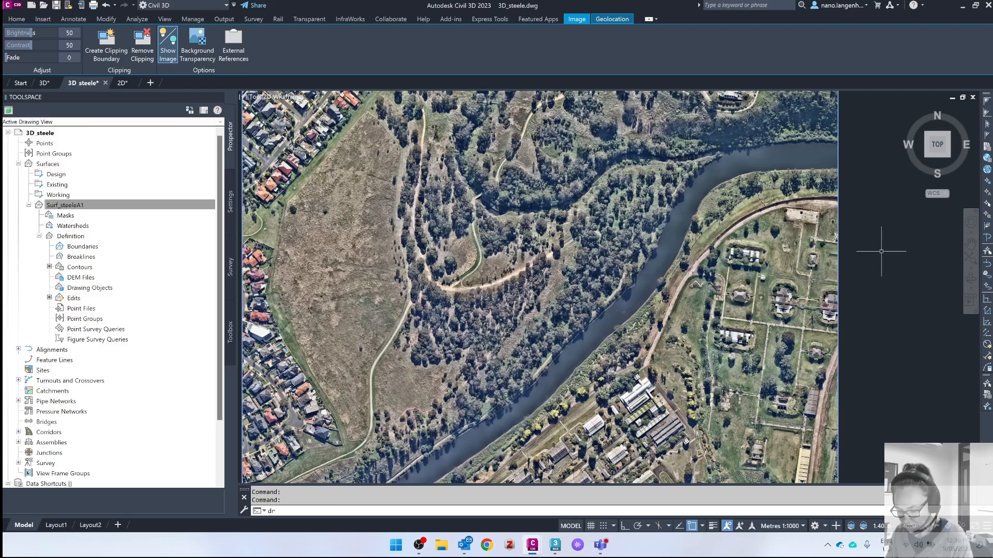
key(Return)
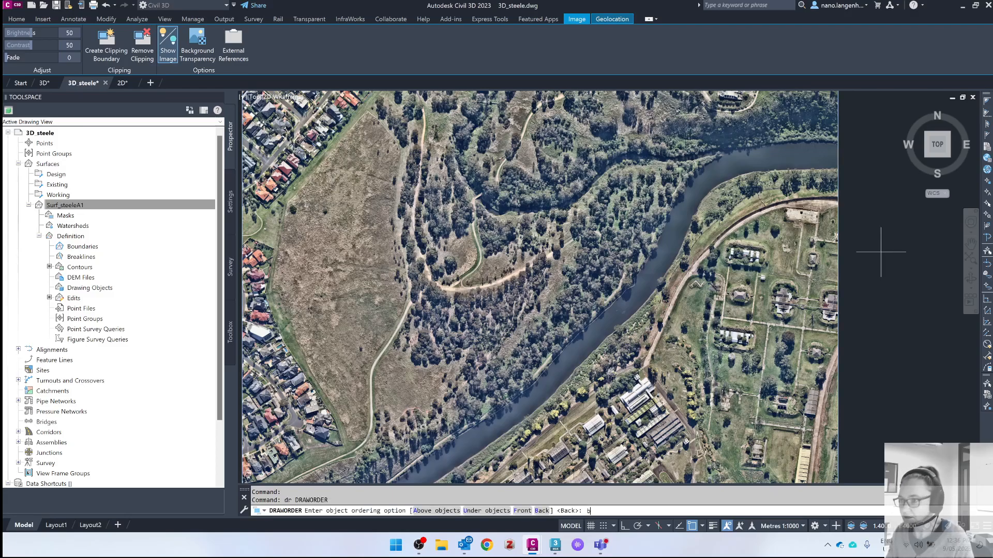
key(Return)
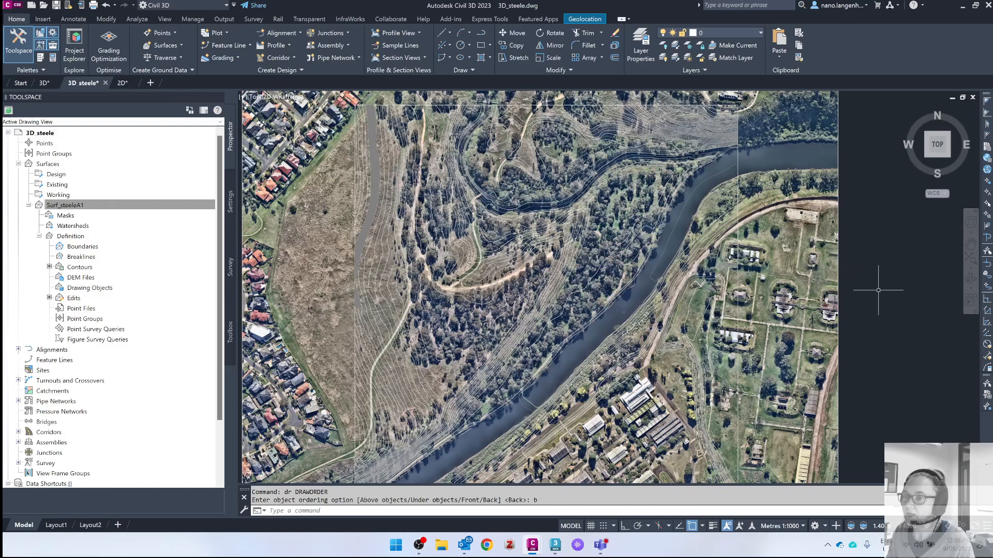
- Drape image 4 over the surface Surf_steeleA1 with the render material name Surf_steeleA1_4_RenderMaterial
middle_drag(558, 219, 557, 232)
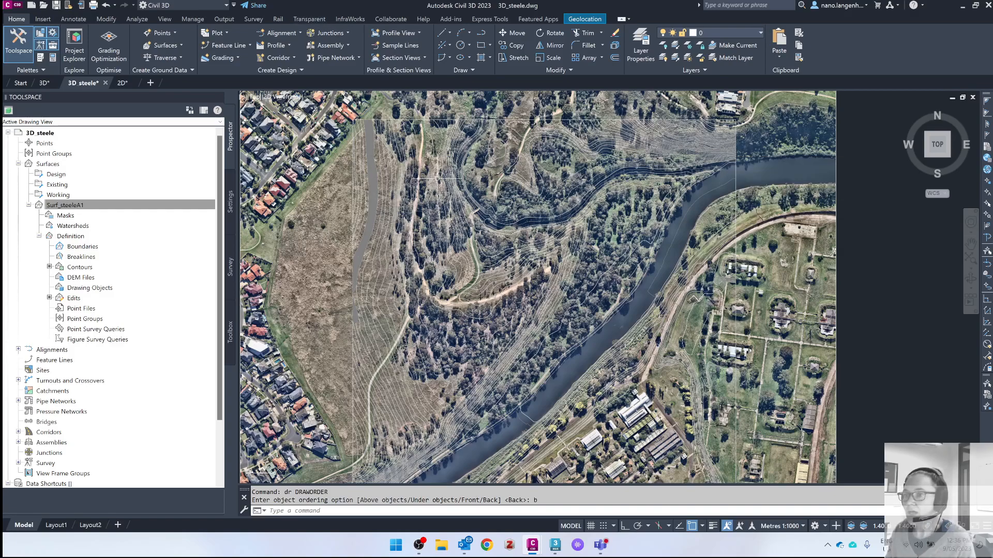
click(385, 295)
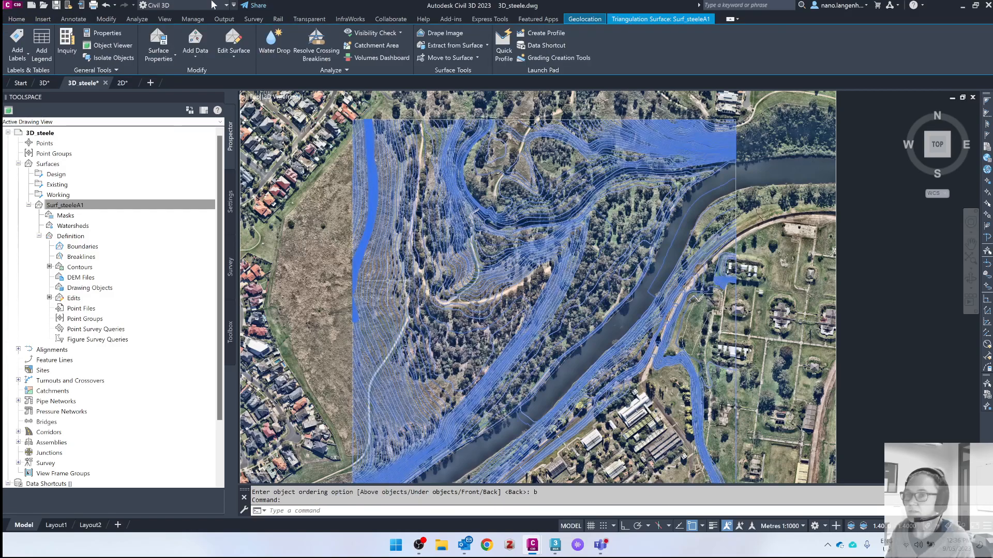
click(435, 33)
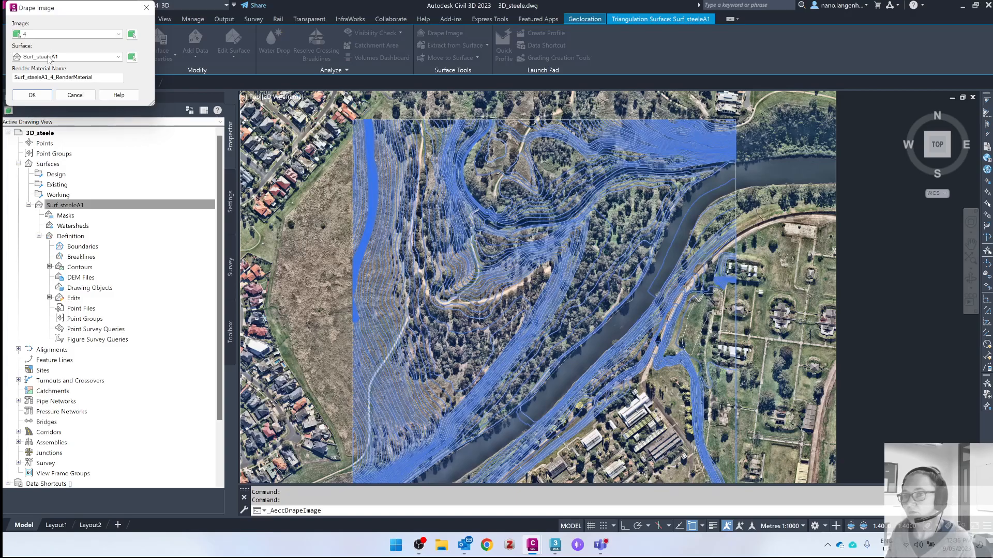
click(41, 99)
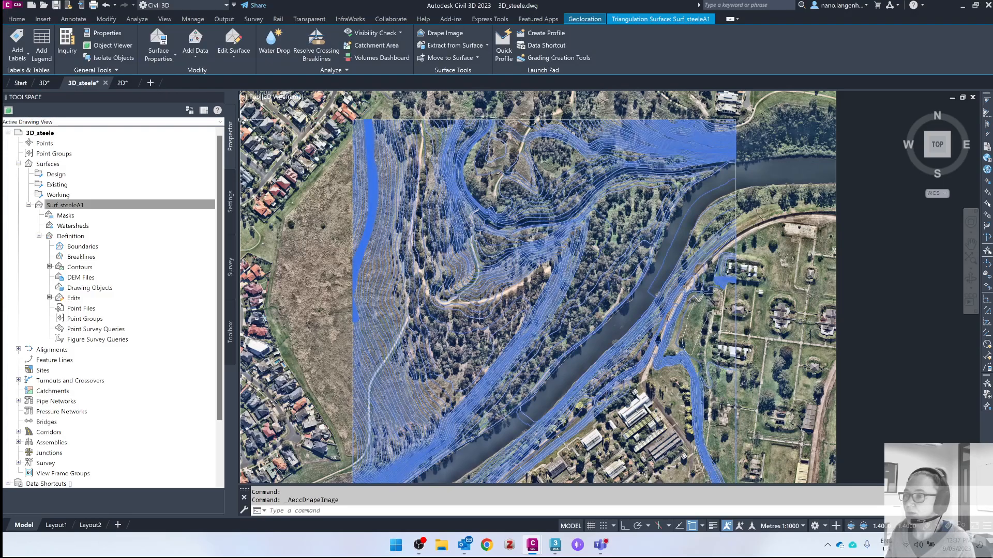
- Inspect the draped surface Surf_steeleA1 in the Object Viewer from a tilted 3D angle and up close, then close the viewer
mouse_move(687, 145)
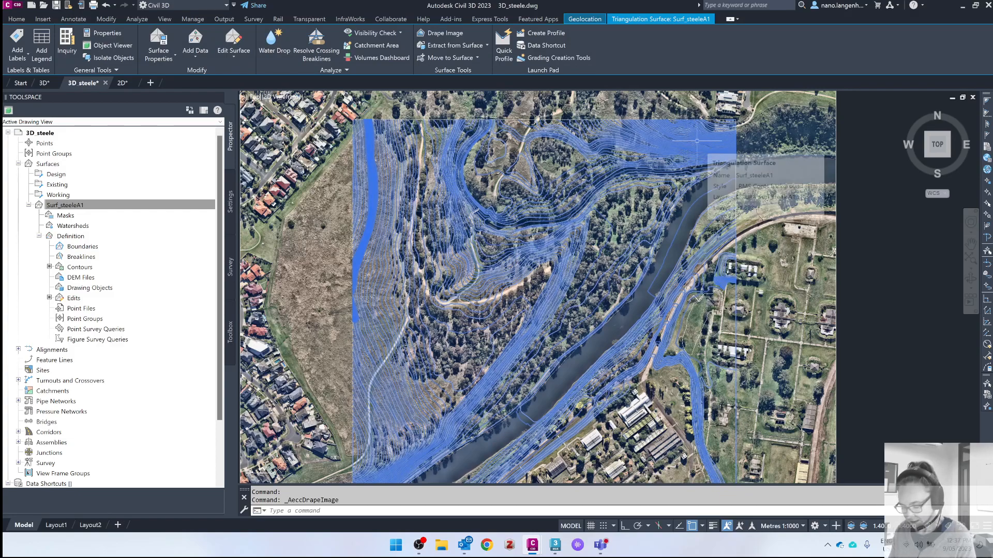
right_click(701, 141)
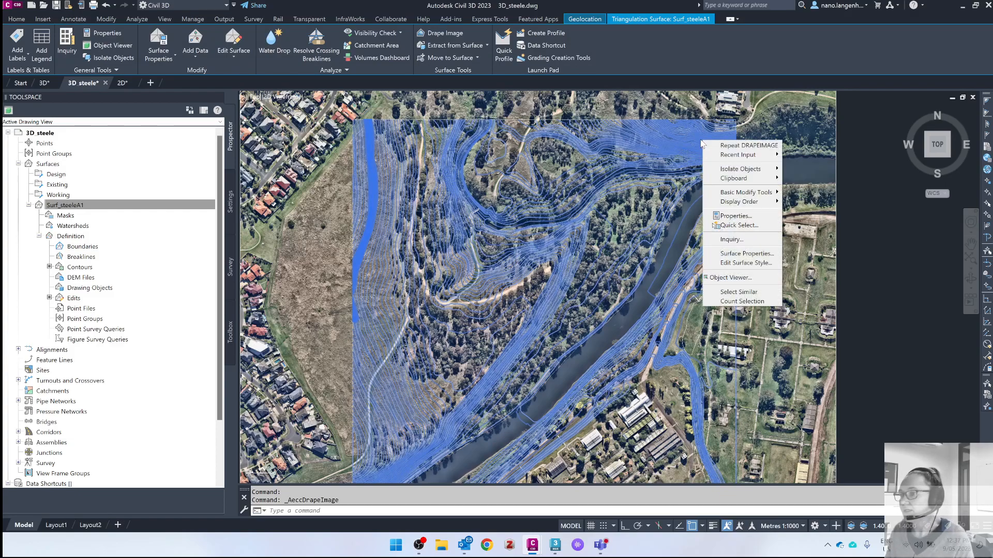
click(729, 277)
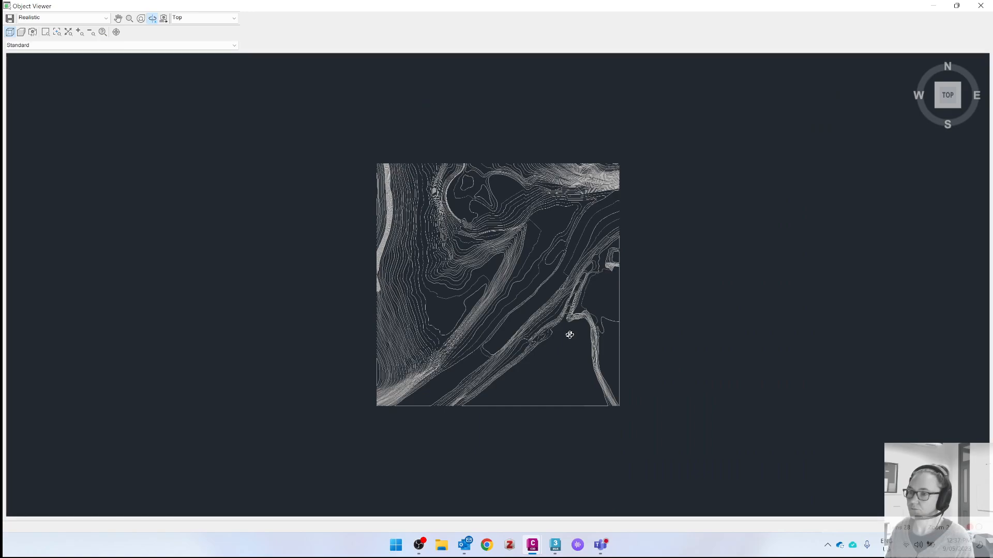
drag(536, 376, 516, 237)
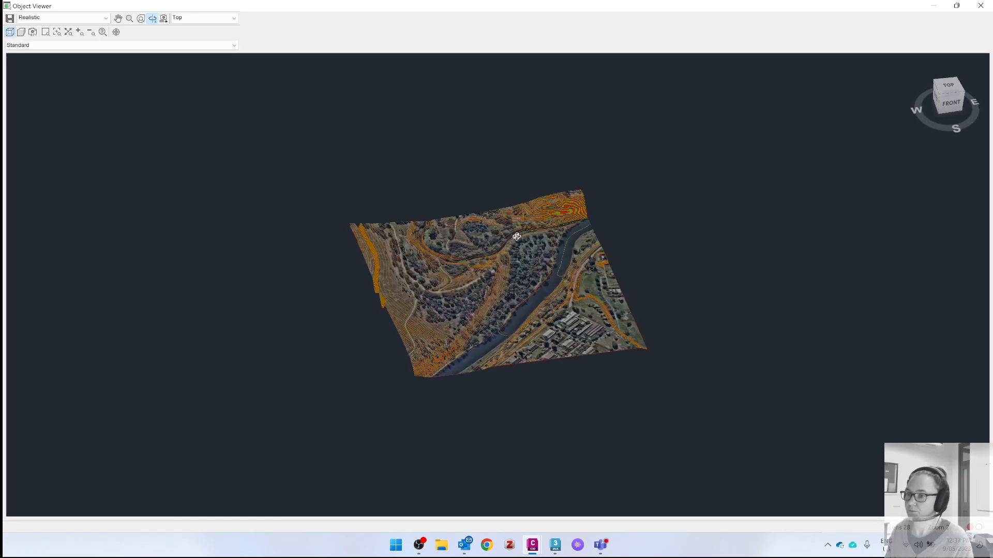
scroll(561, 232, up, 5)
drag(554, 264, 548, 308)
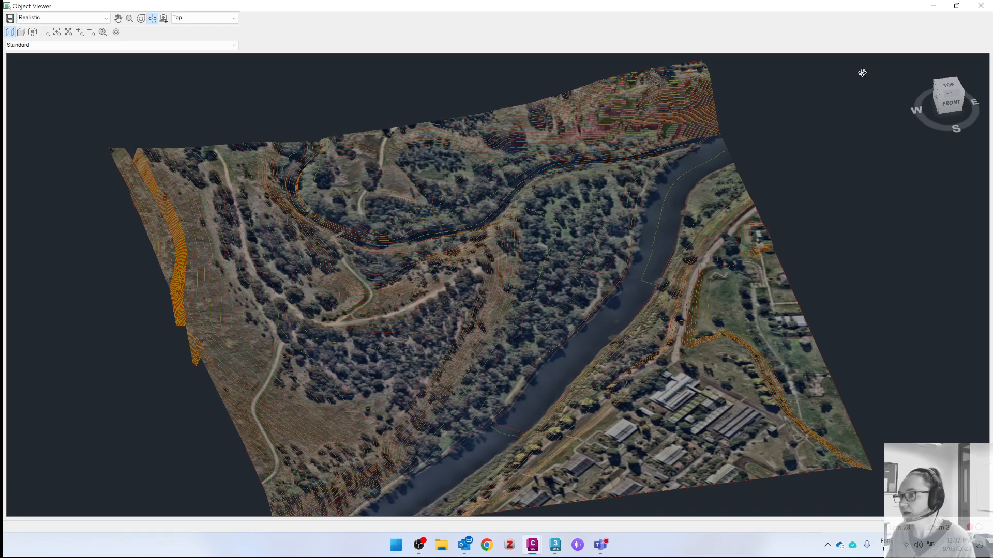
click(981, 7)
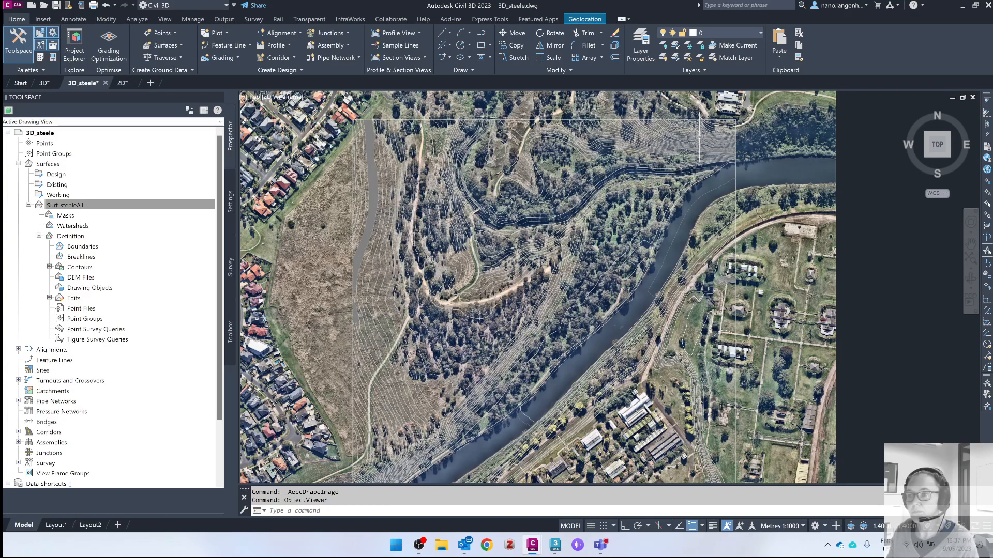
- Save the drawing and start an export to Civil View for 3ds Max
mouse_move(699, 138)
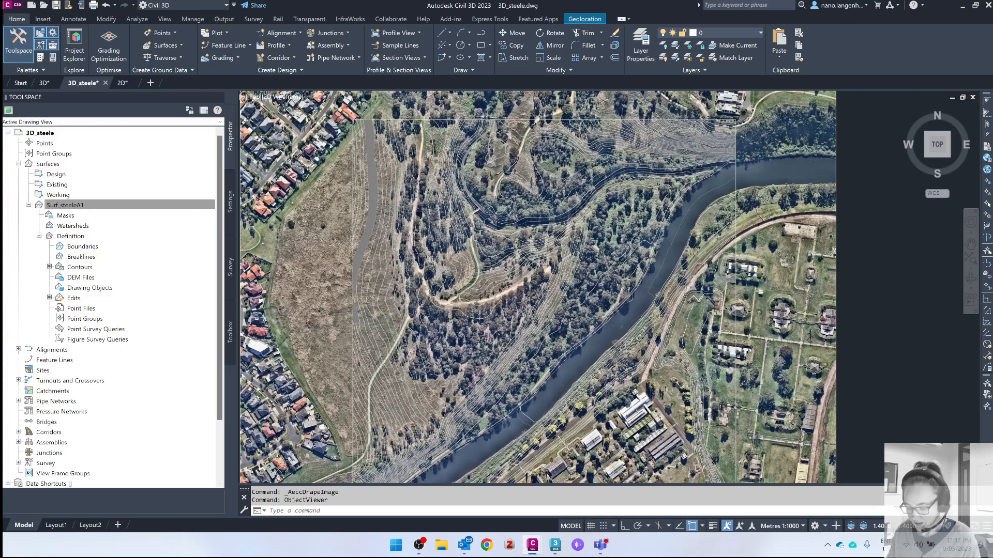
key(ctrl+s)
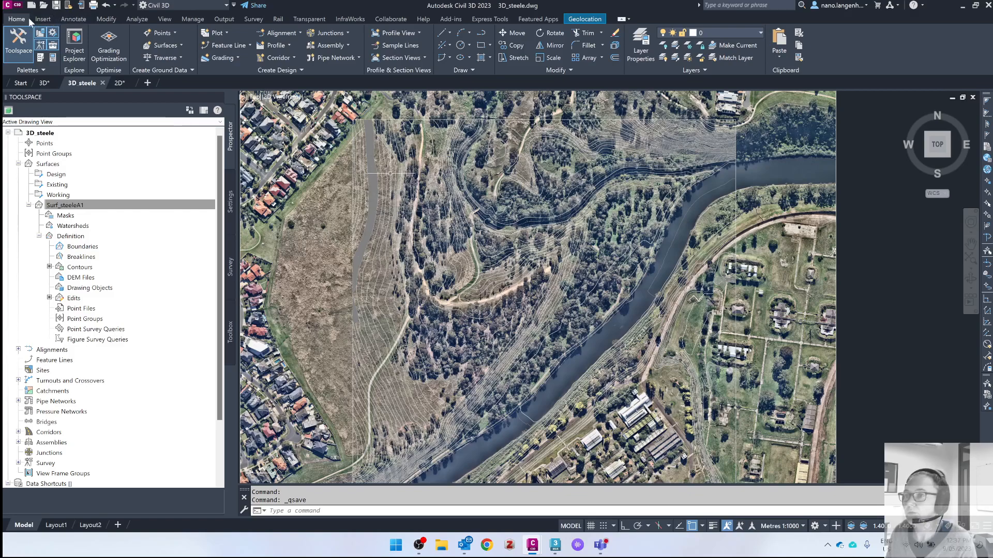
click(229, 19)
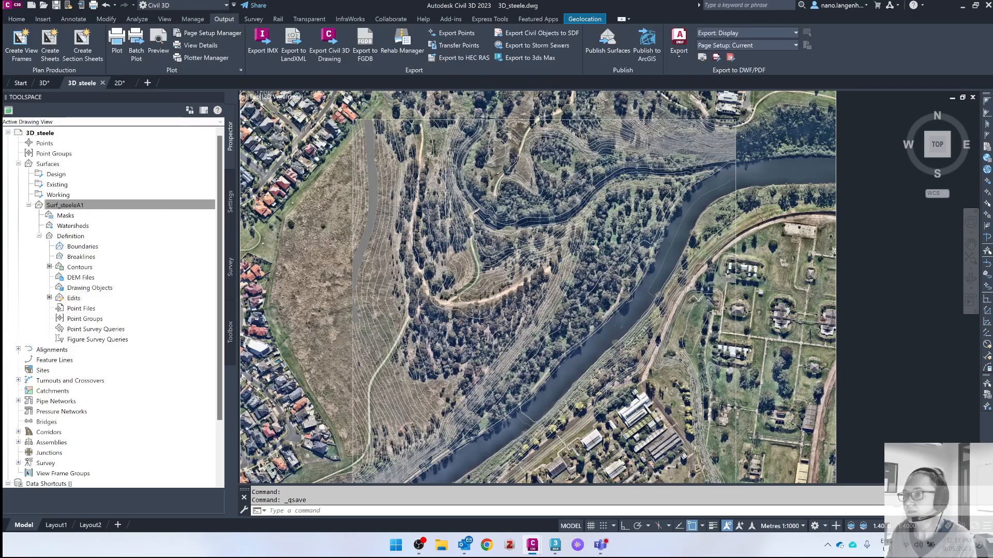
click(447, 190)
key(Escape)
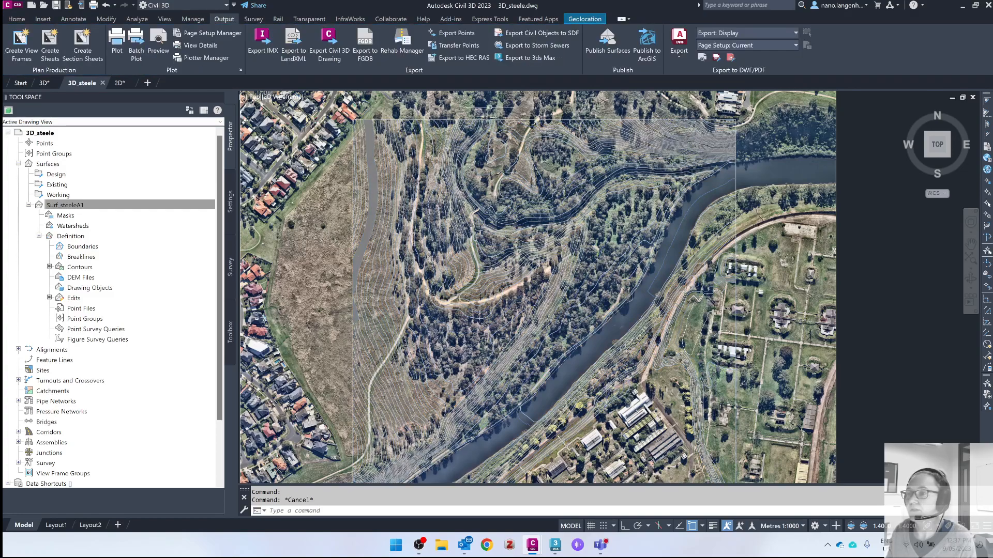
click(526, 57)
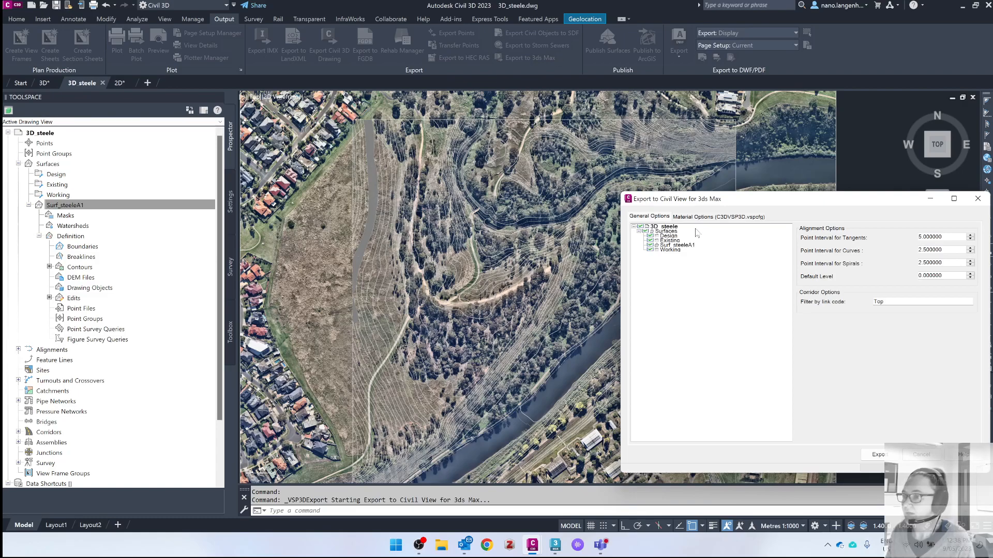
drag(791, 202, 471, 175)
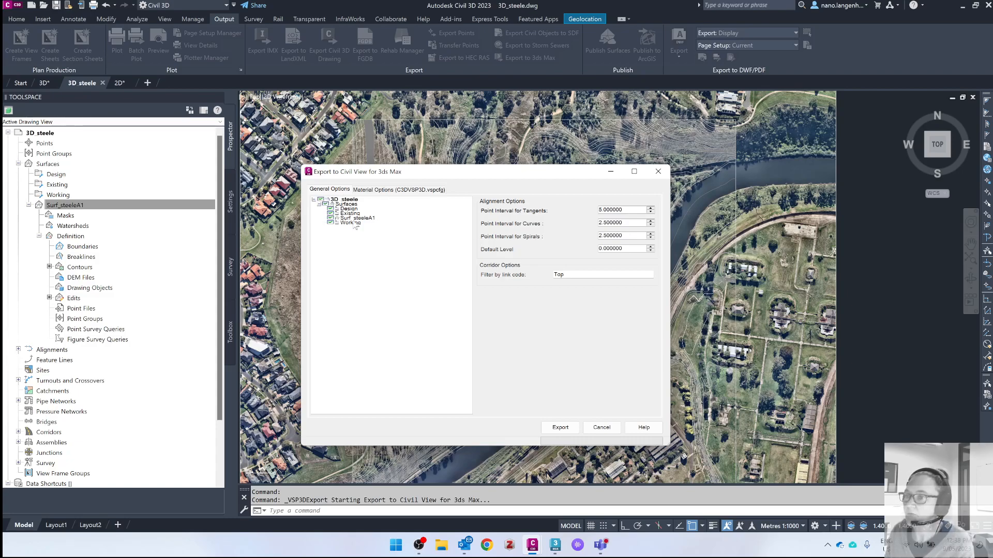
- Restrict the export to the surface Surf_steeleA1, excluding Design, Existing and Working, and check the material options
click(331, 222)
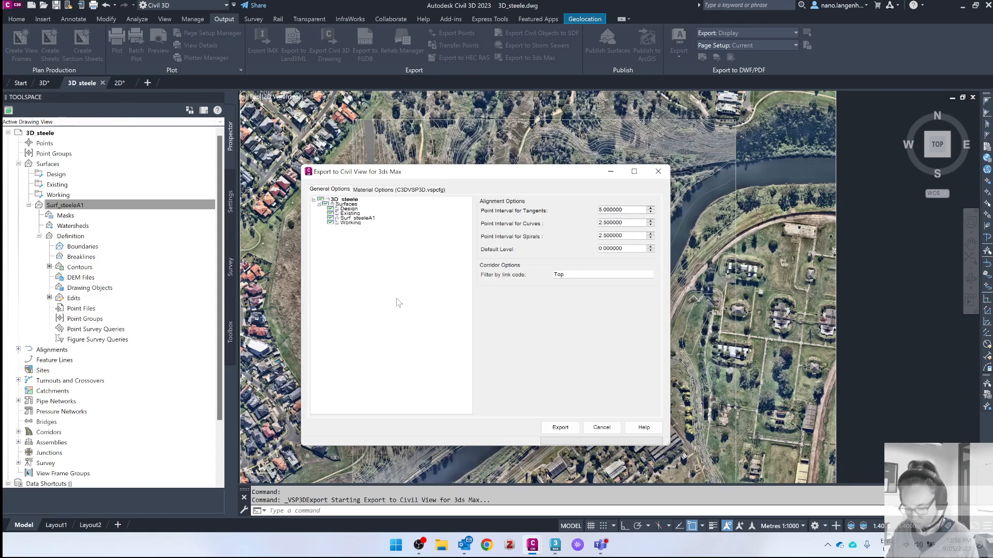
click(331, 222)
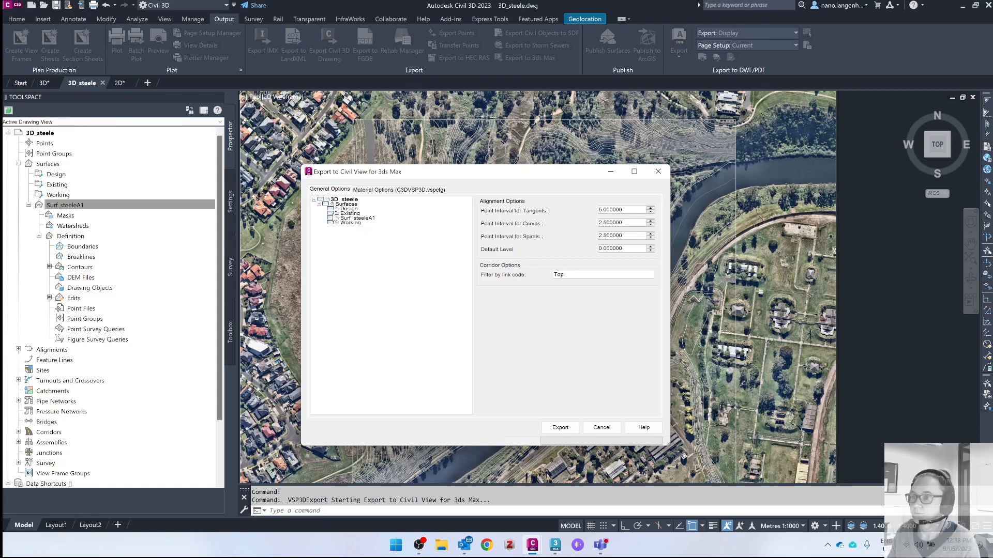
click(330, 218)
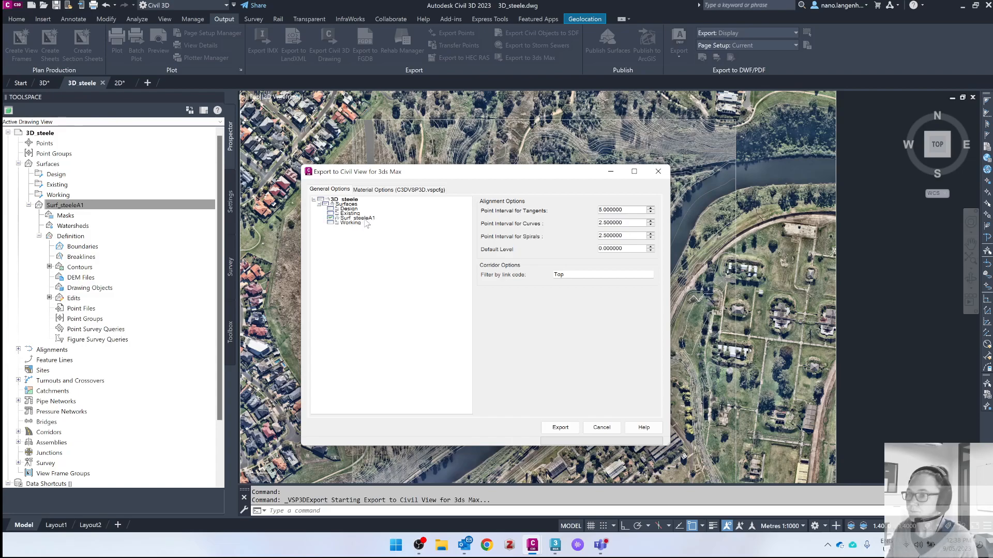
click(381, 190)
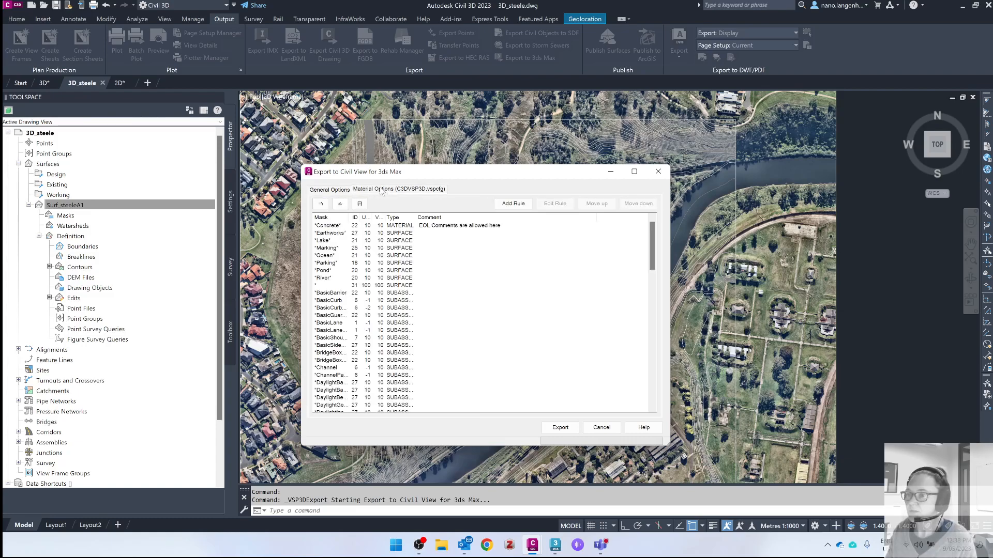
click(327, 190)
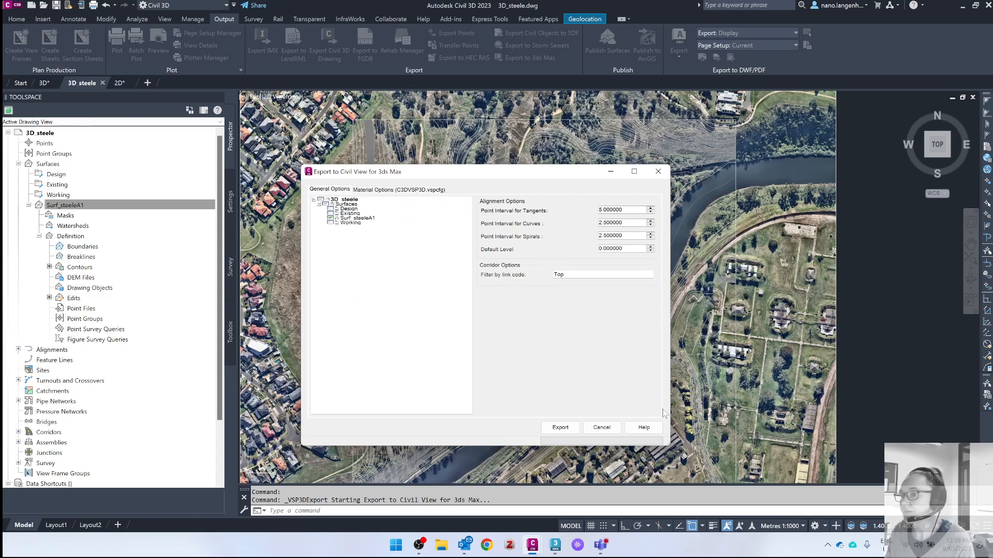
- Export the surface as 3D_steeleA1.vsp3d to the ExportCivil folder under Shaping > MESH and close the export dialog
click(554, 429)
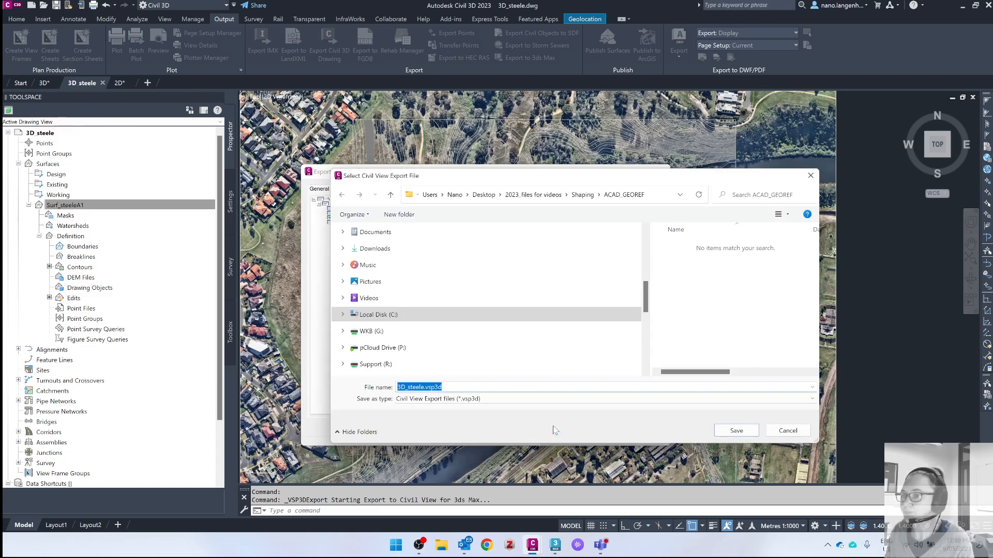
scroll(425, 297, up, 2)
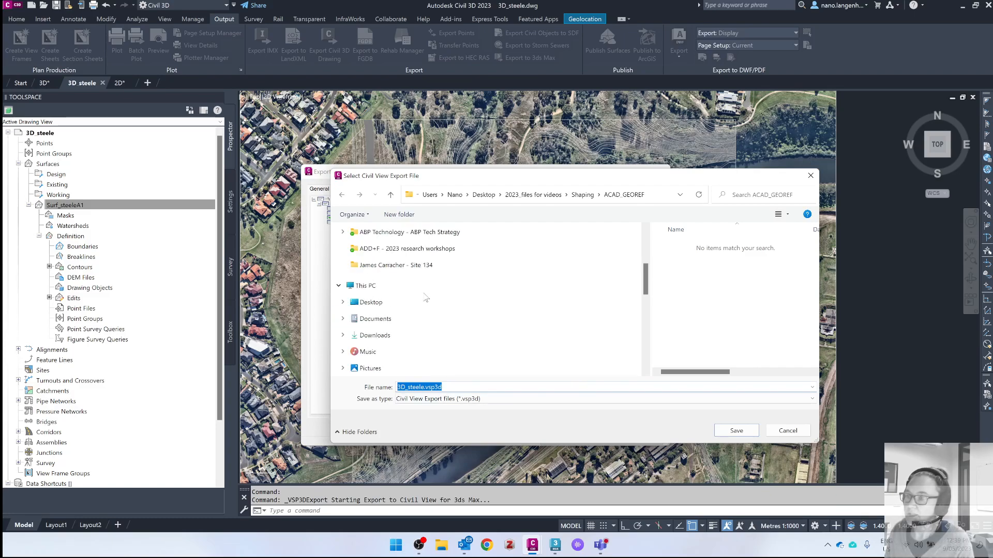
click(371, 302)
double_click(700, 247)
double_click(690, 248)
double_click(678, 279)
double_click(679, 263)
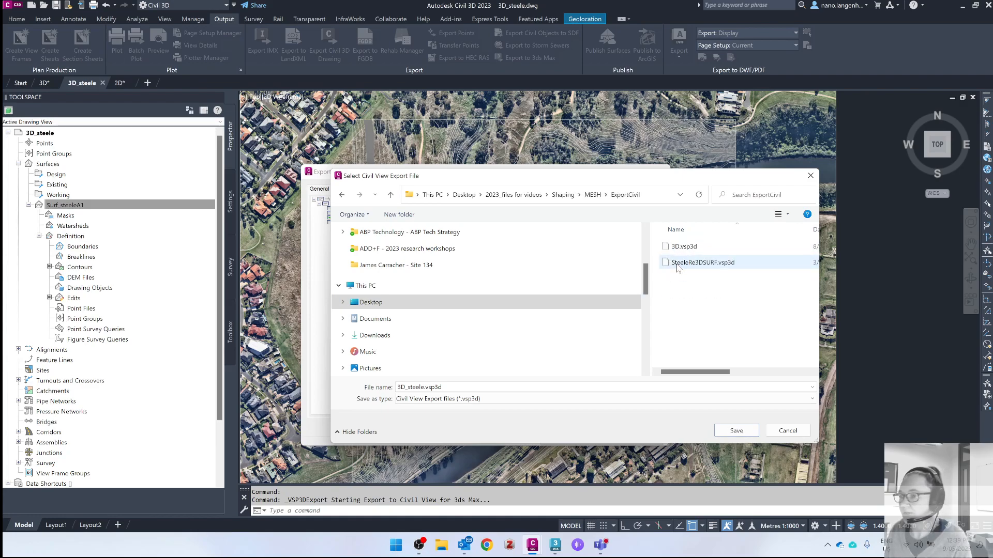
double_click(424, 387)
click(424, 387)
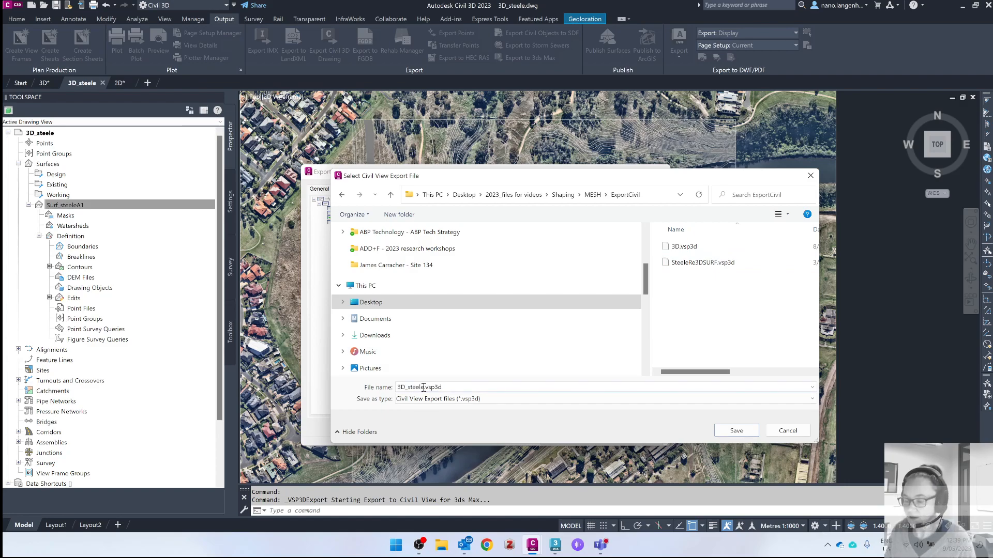
text(A1)
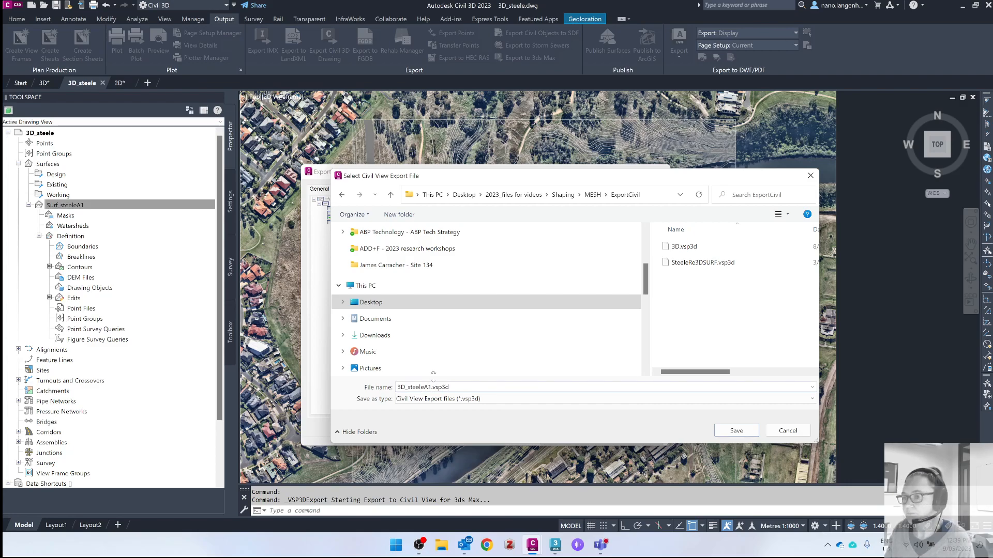
click(735, 432)
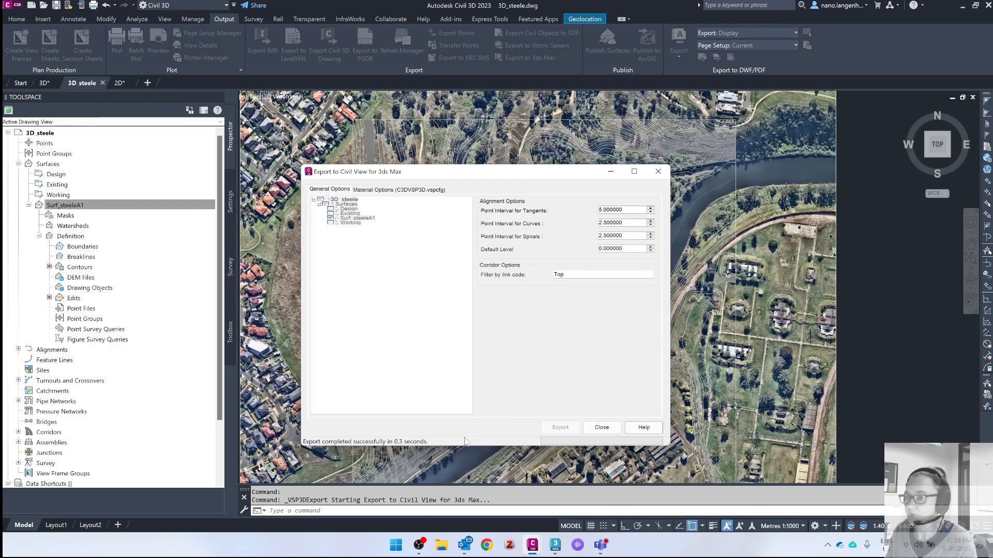
click(601, 427)
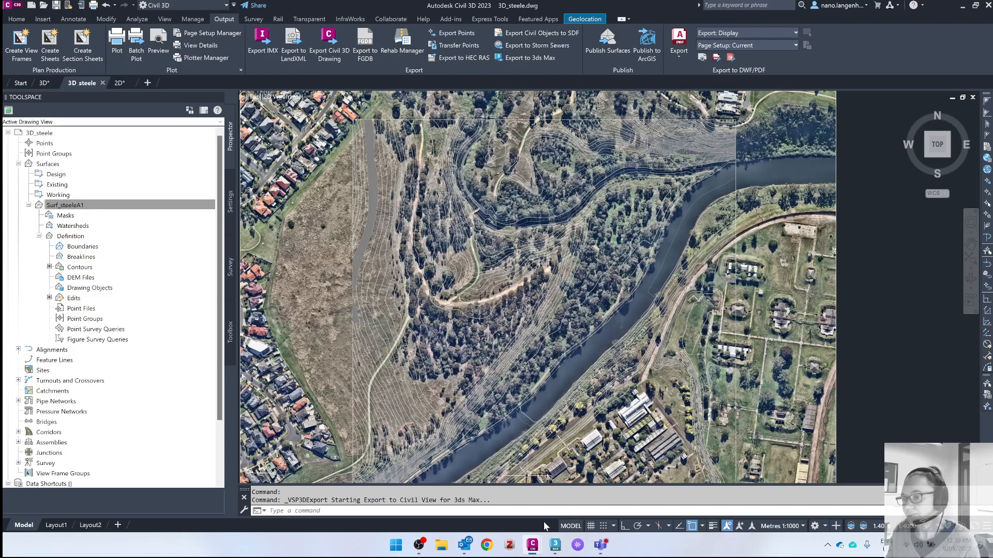
- Switch to 3ds Max and check the display units and system unit scale without changing them
click(555, 547)
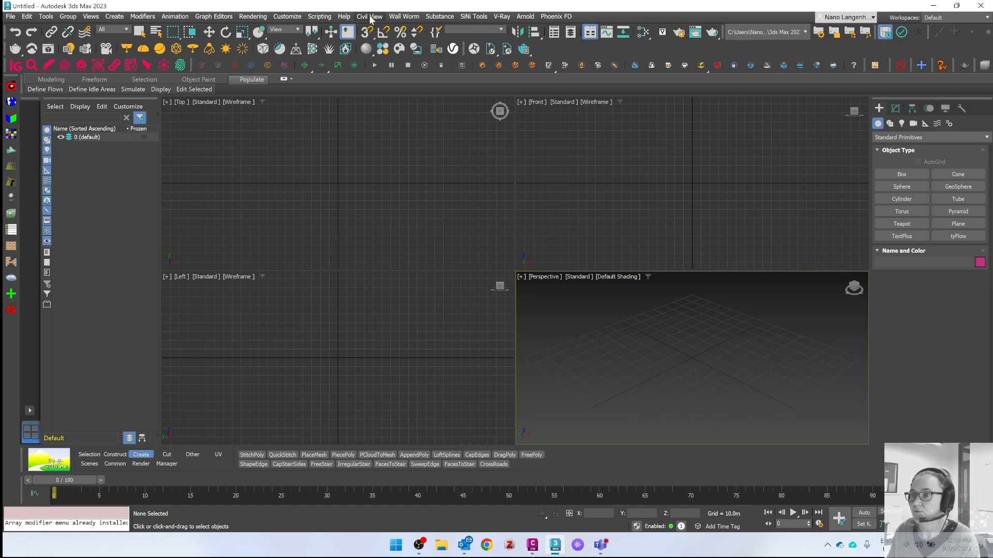
click(280, 17)
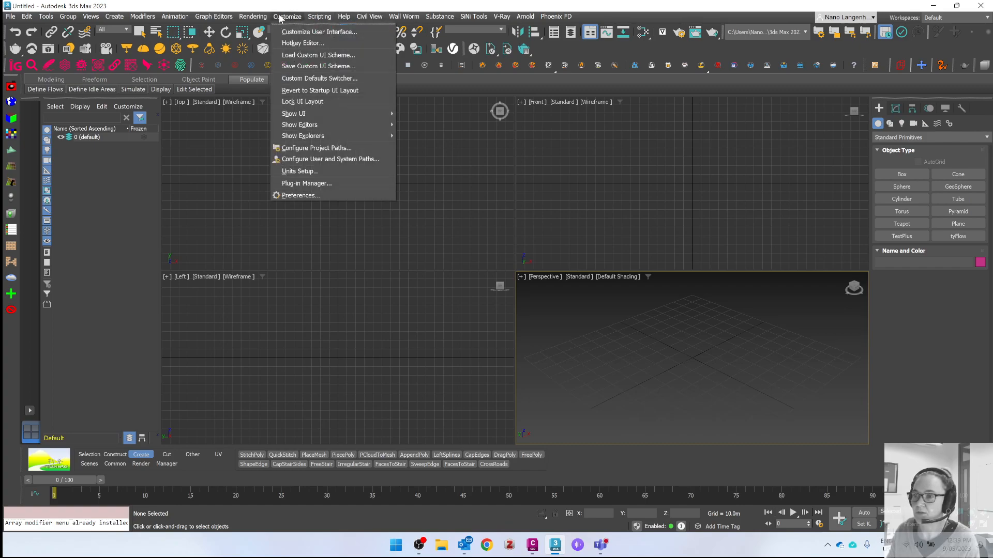
click(298, 171)
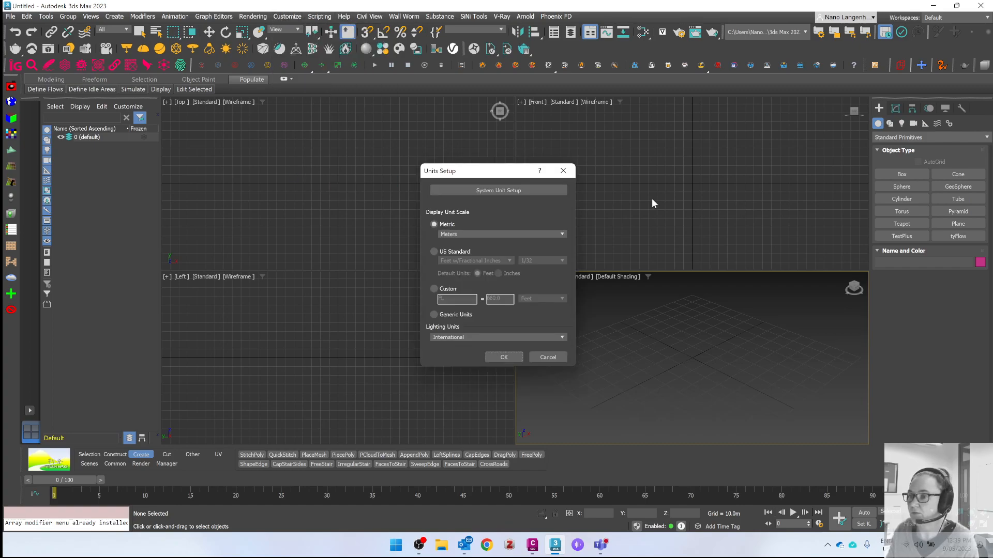
click(457, 189)
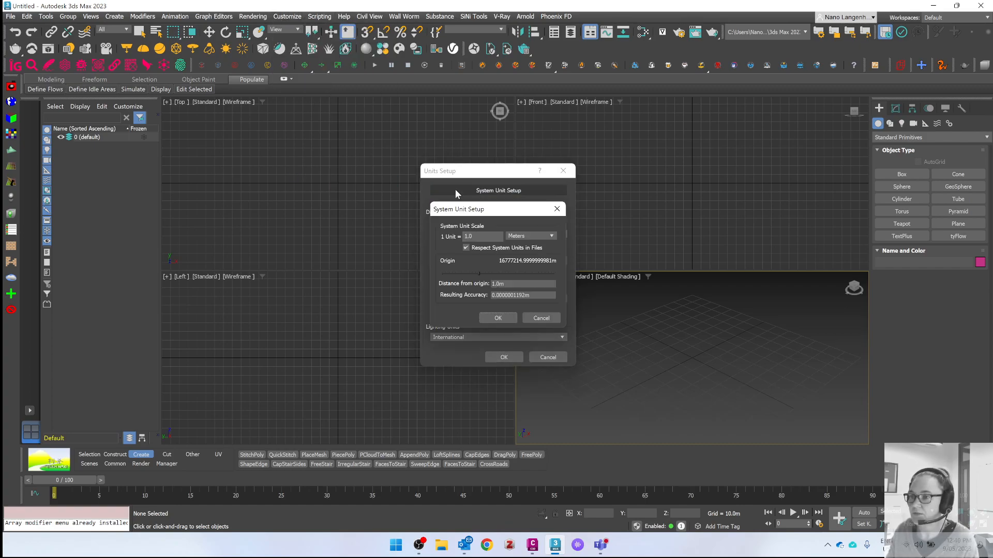
click(557, 211)
click(563, 171)
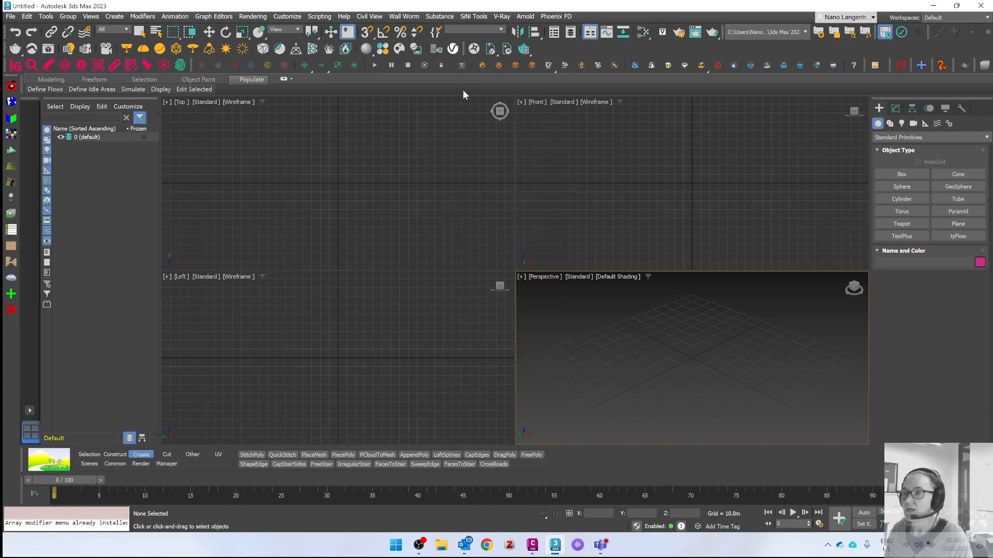
- Initialize Civil View and start a geometry import from a Civil 3D (VSP3D) file
click(369, 16)
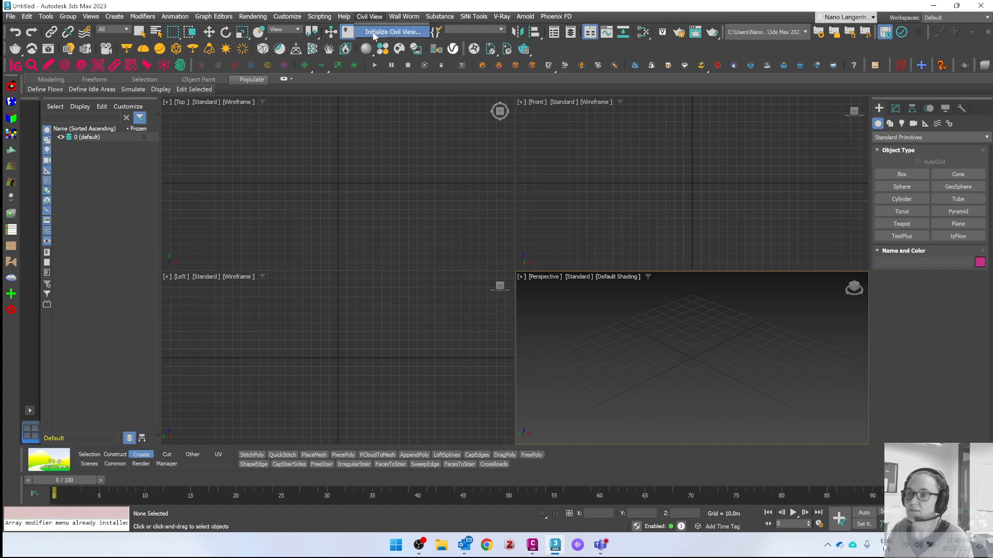
click(374, 32)
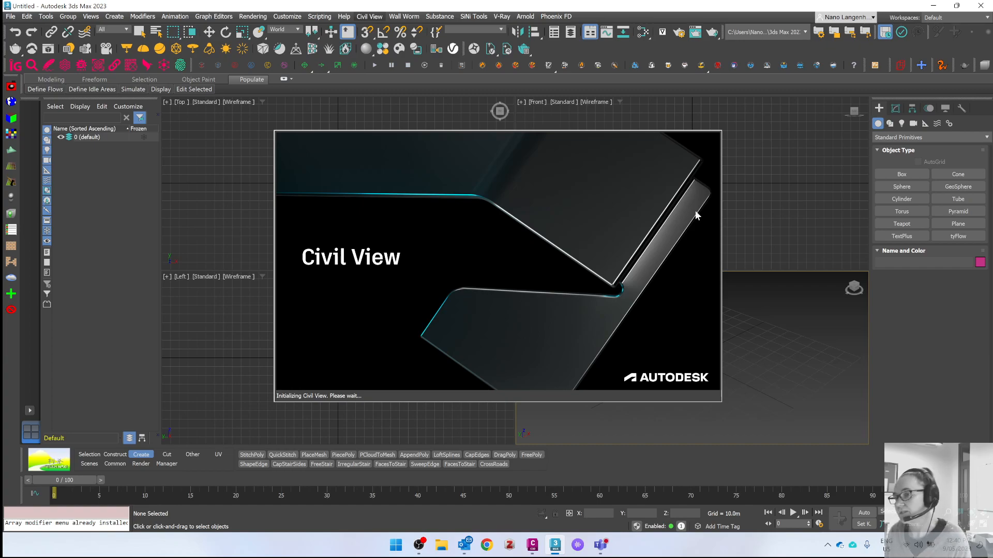
click(364, 17)
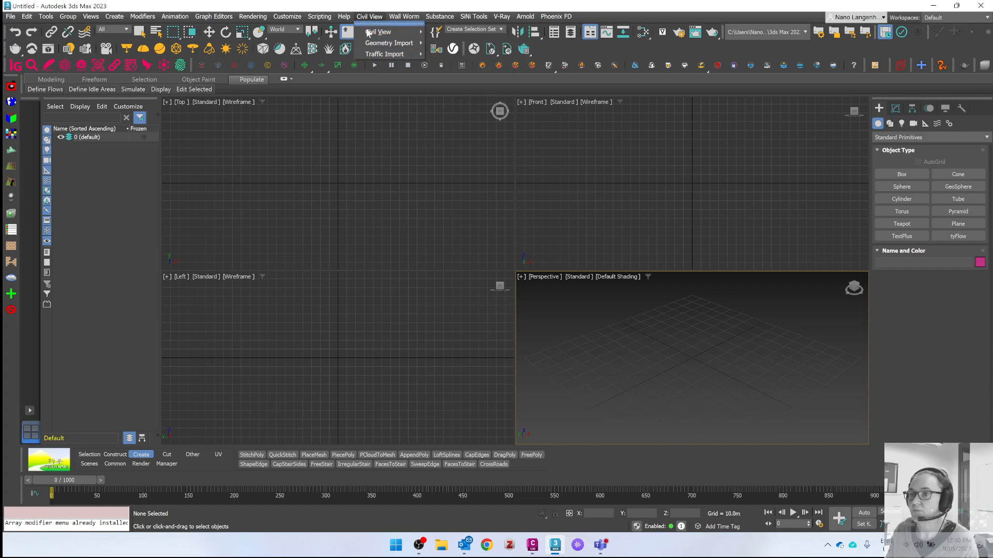
mouse_move(374, 43)
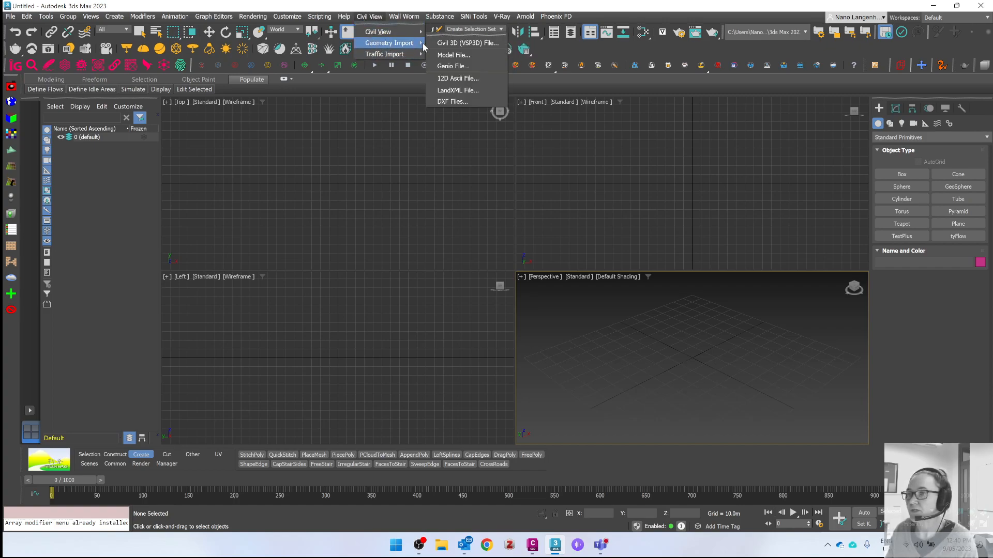
click(479, 45)
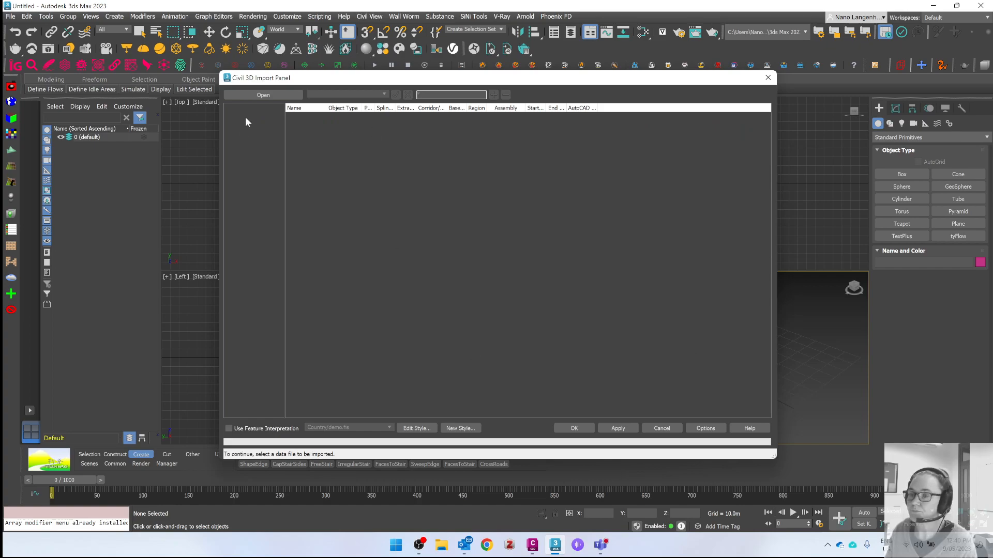
- Load 3D_steeleA1.vsp3d from the ExportCivil folder under Shaping > MESH as the file to import
click(258, 96)
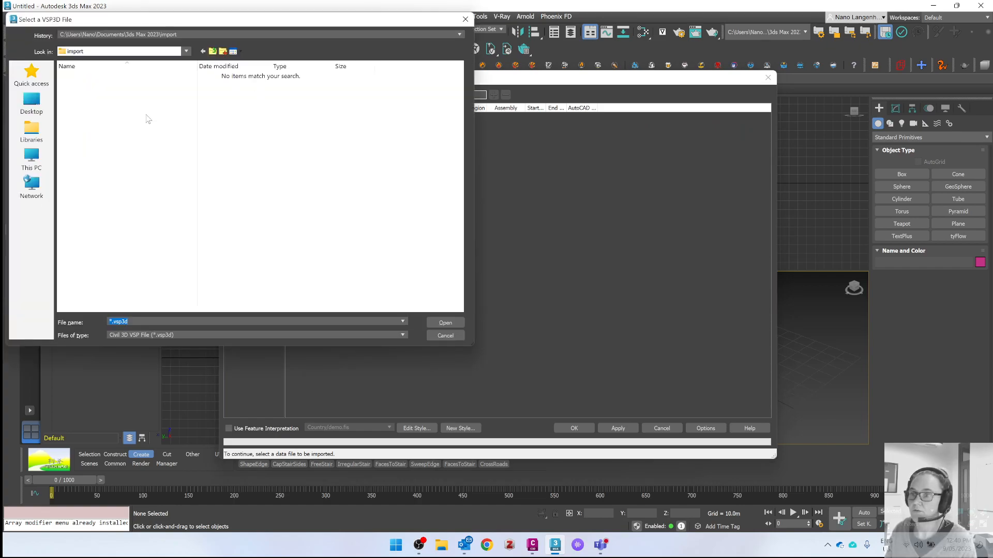
click(187, 52)
click(187, 52)
click(31, 103)
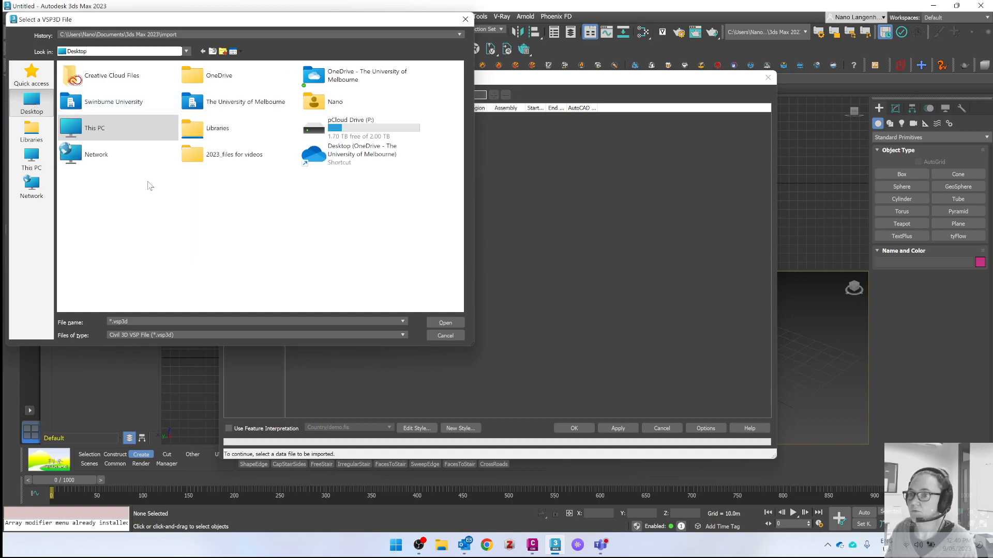
double_click(227, 154)
click(85, 79)
double_click(85, 77)
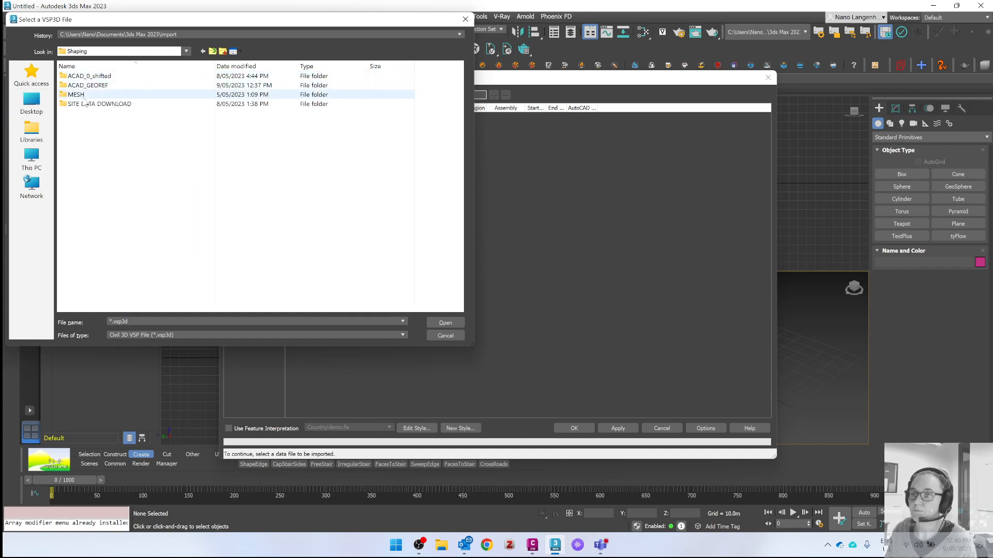
double_click(83, 94)
double_click(83, 85)
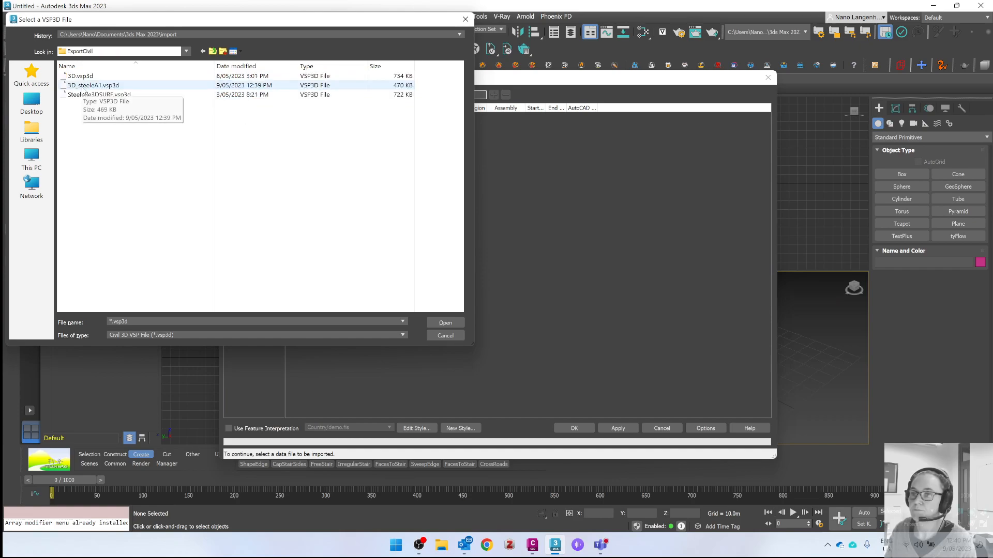
click(84, 86)
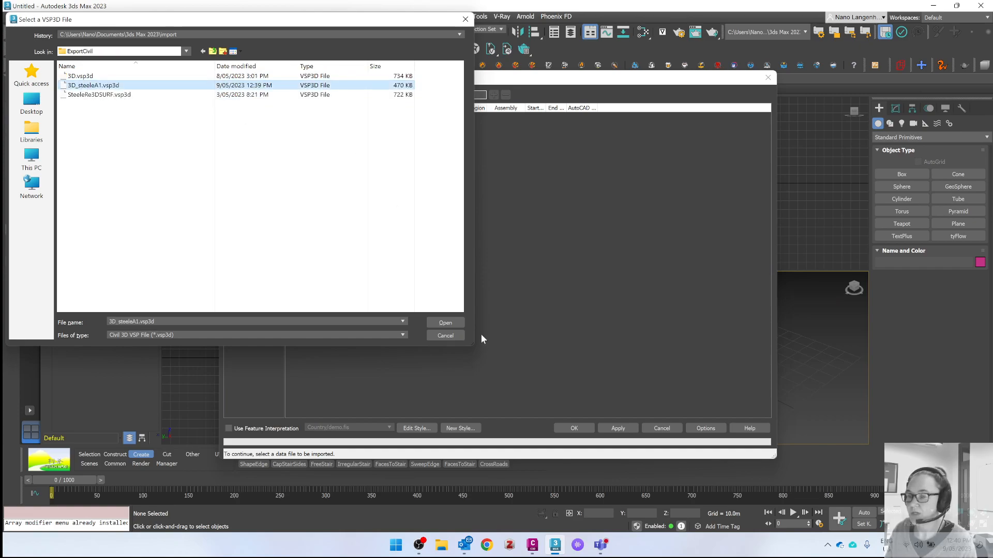
click(445, 323)
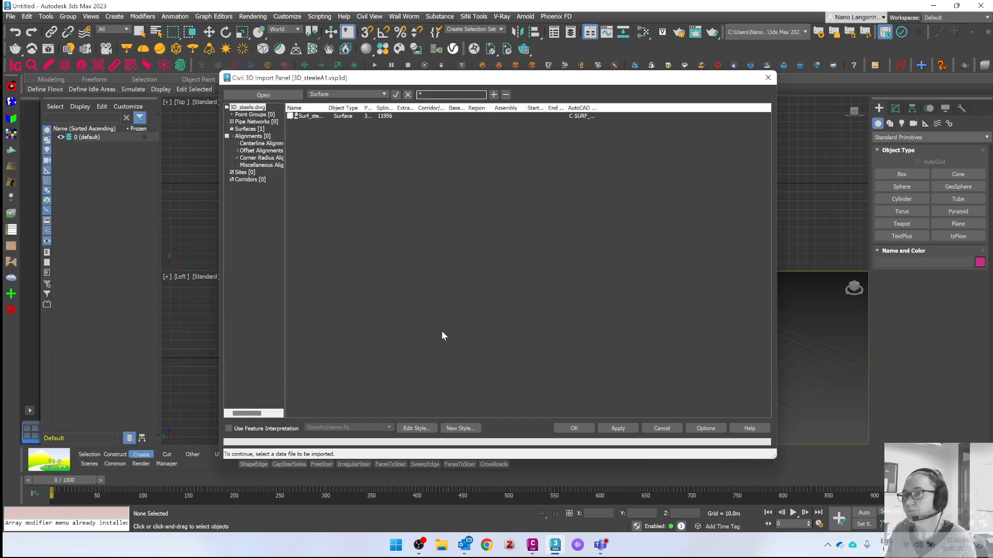
- Import the surface with the suggested Global Import Shift (X -312721, Y -5818546) and no Feature Interpretation, and close the import panel
click(291, 116)
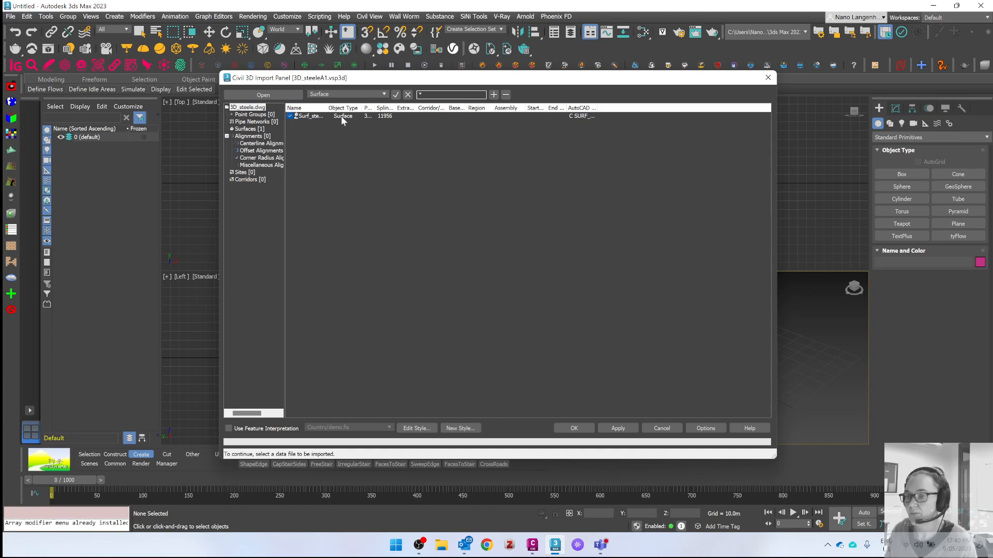
click(616, 431)
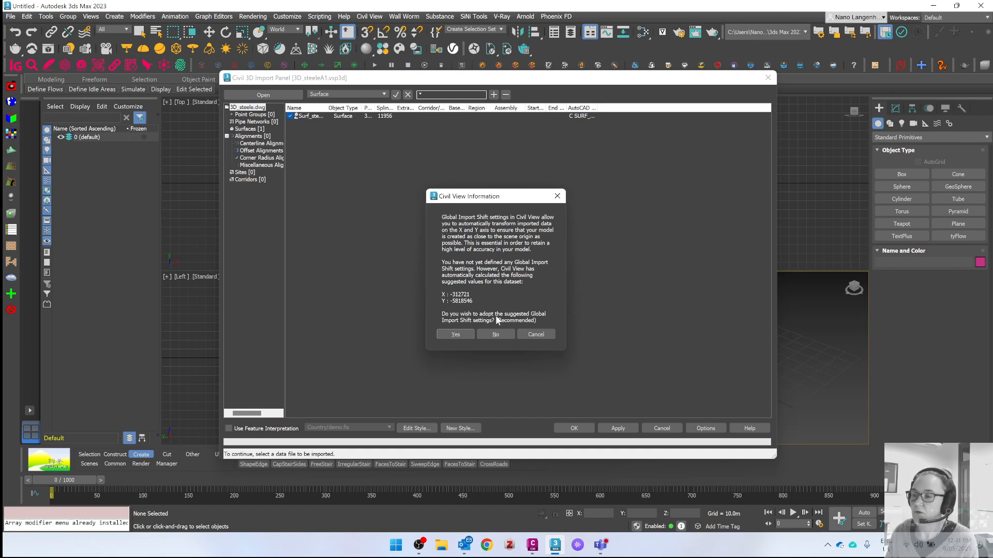
click(455, 335)
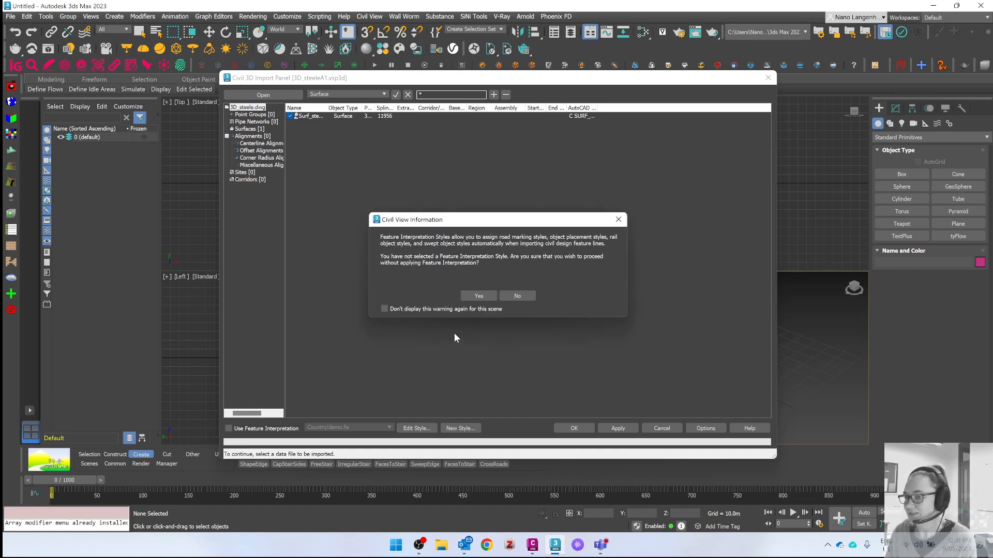
click(467, 297)
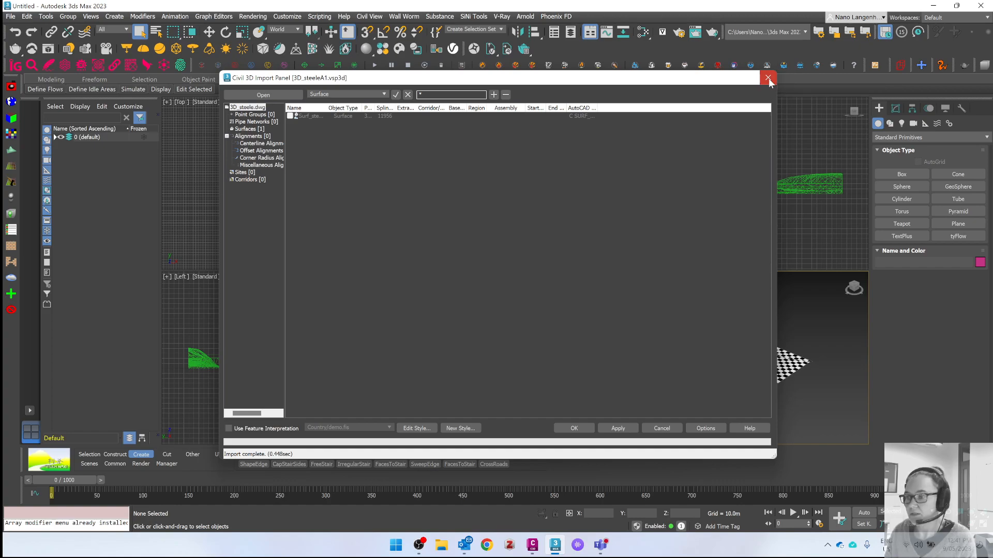
click(768, 78)
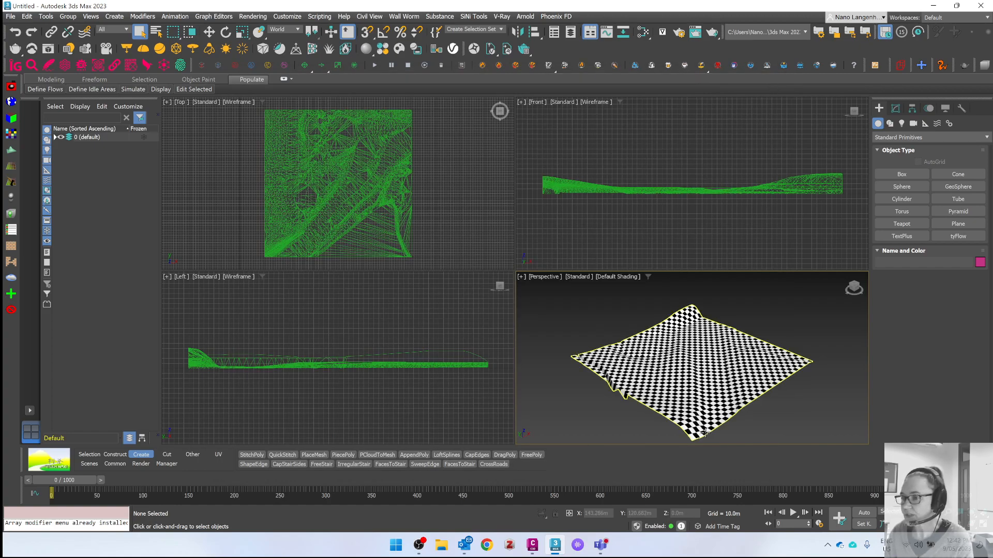
- Select the imported terrain surface and show its bitmap draping parameters in the Civil View Explorer
click(698, 389)
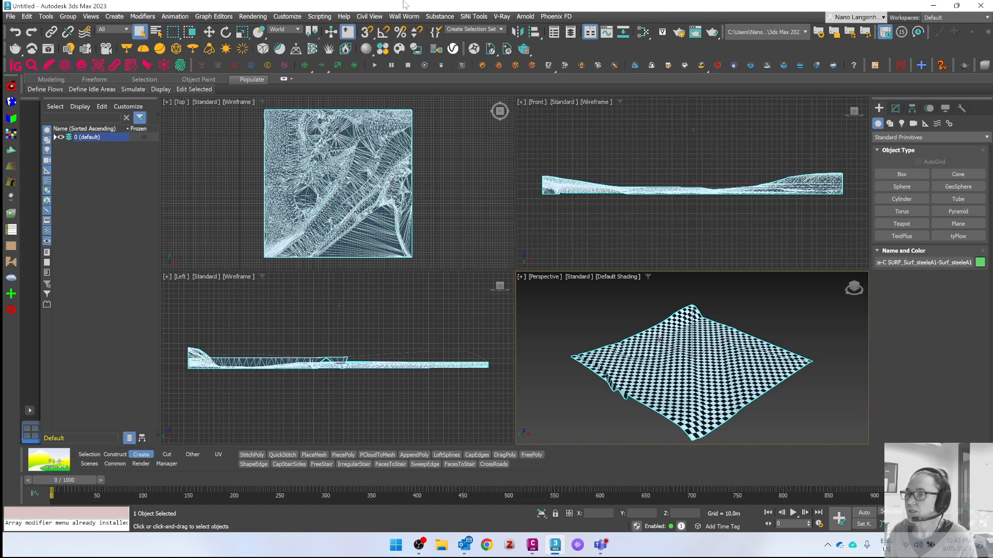
click(365, 17)
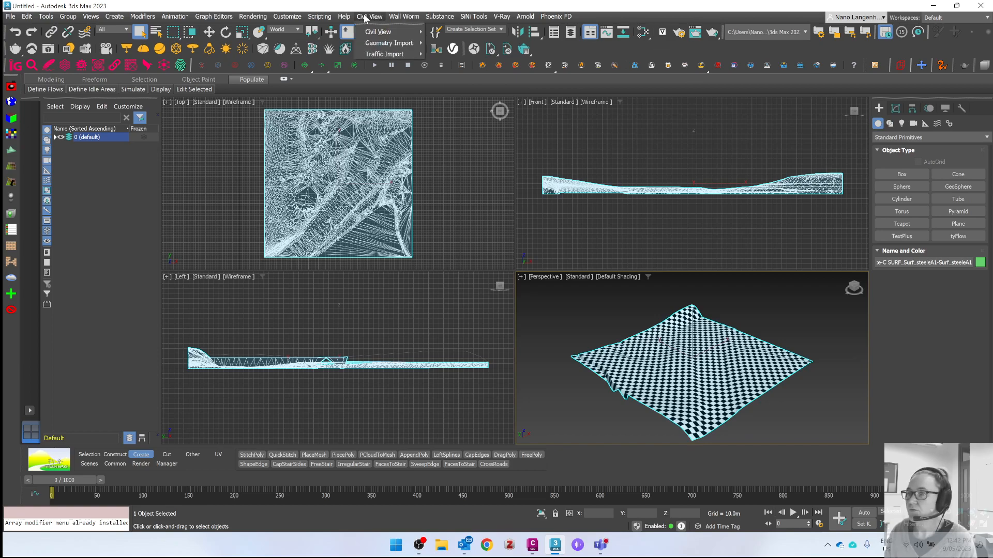
mouse_move(377, 35)
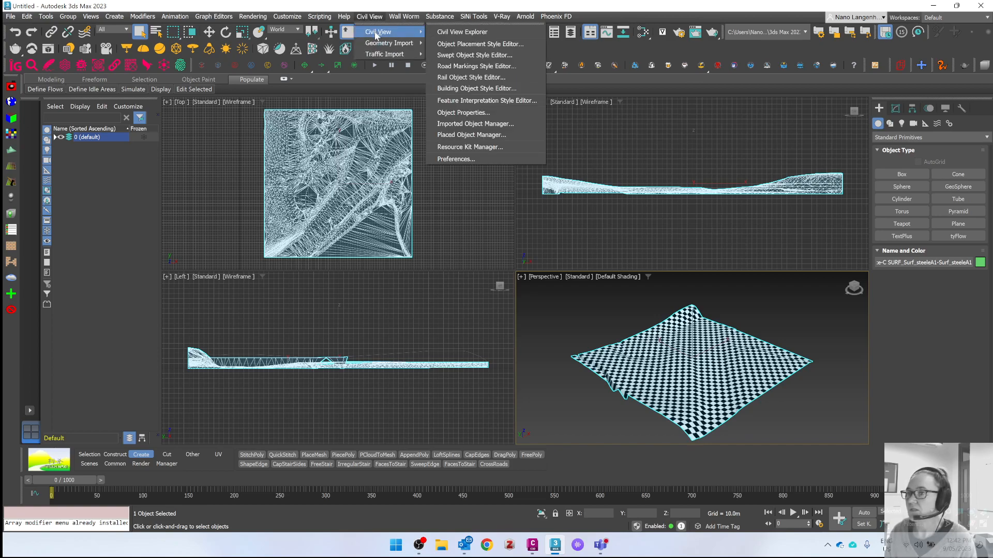
click(442, 33)
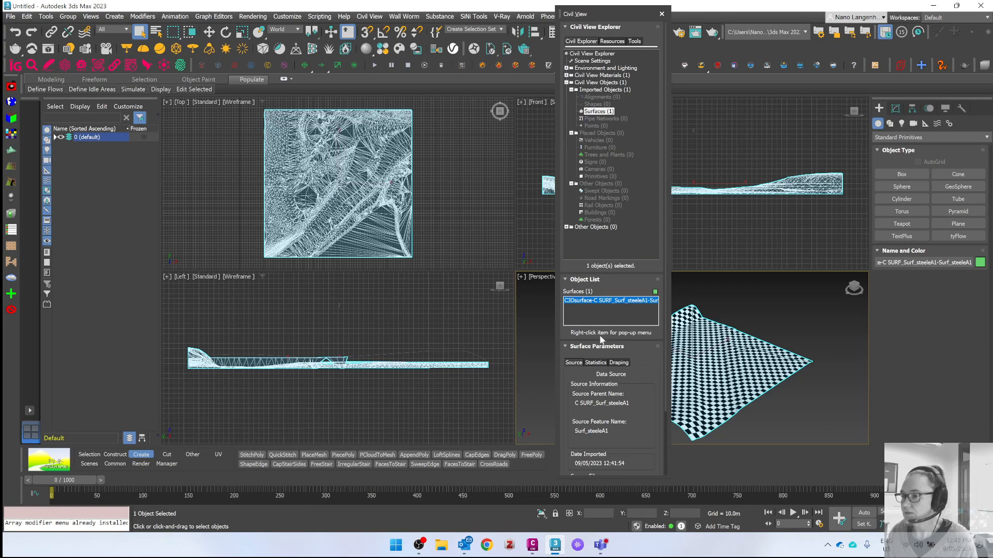
click(619, 362)
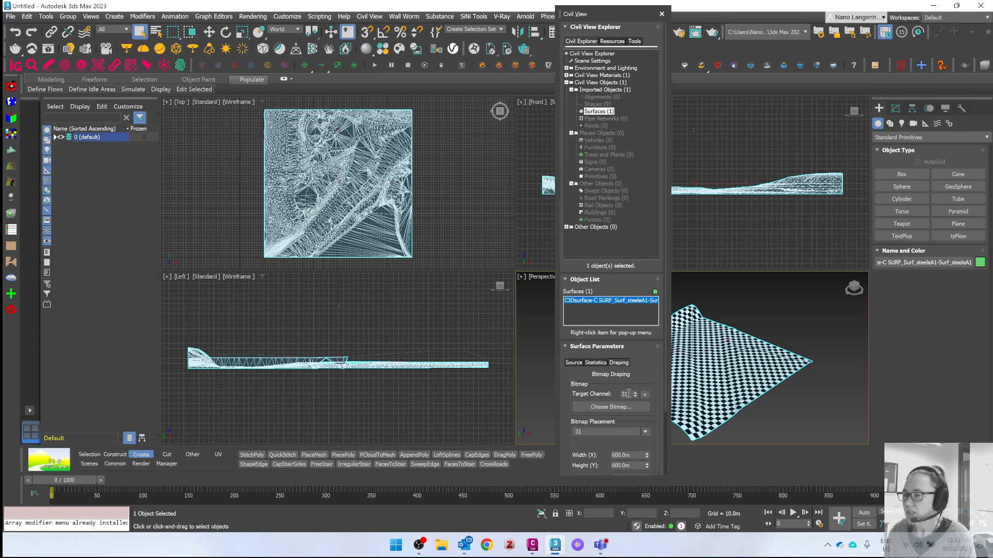
- Drape the aerial image 4.jpg from the nearmap4 folder under Shaping > MESH over the surface and display it in the viewport
click(605, 406)
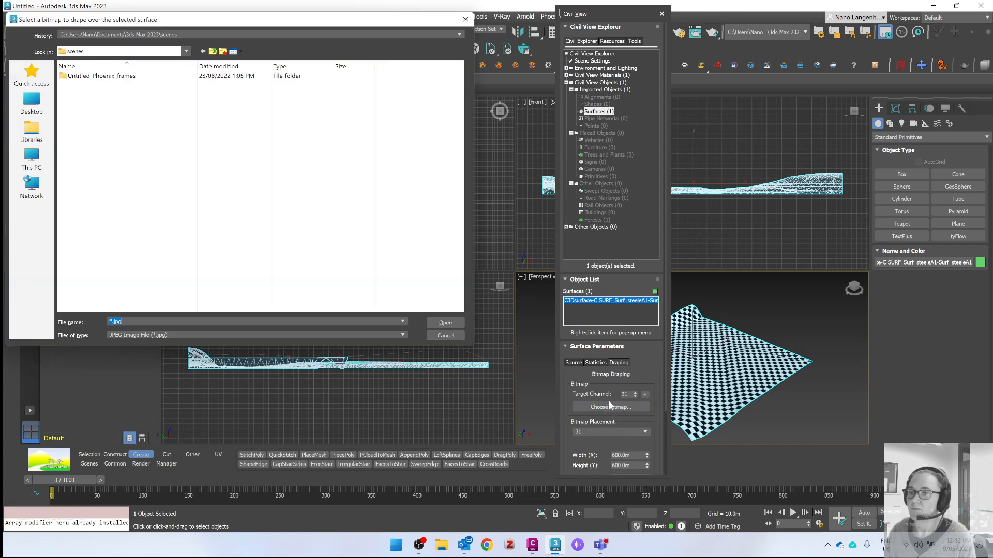
click(31, 102)
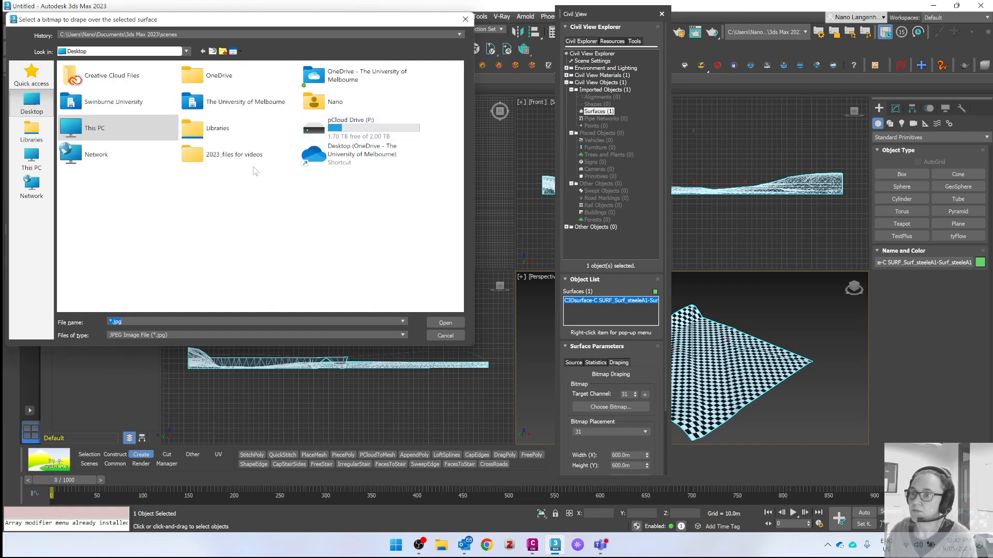
double_click(222, 153)
double_click(80, 77)
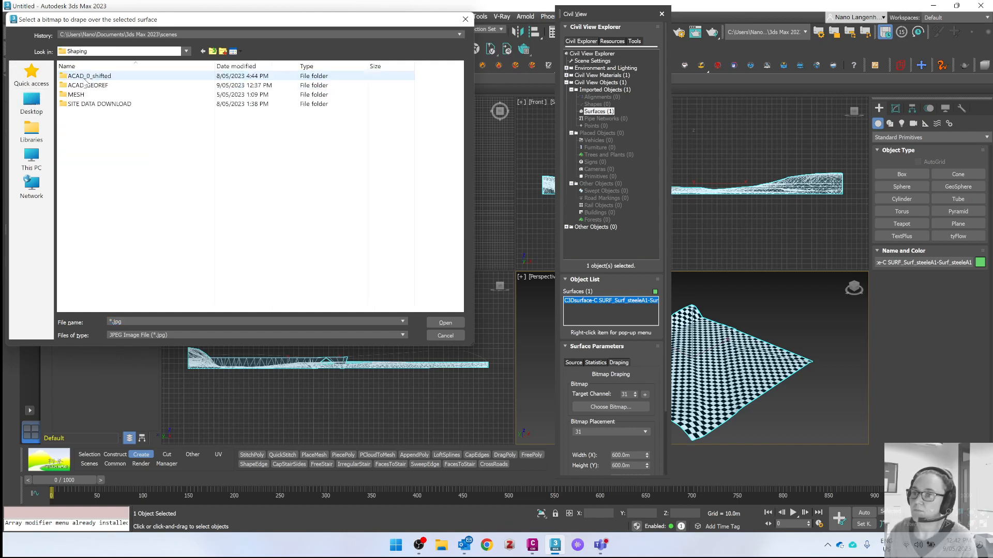
click(95, 106)
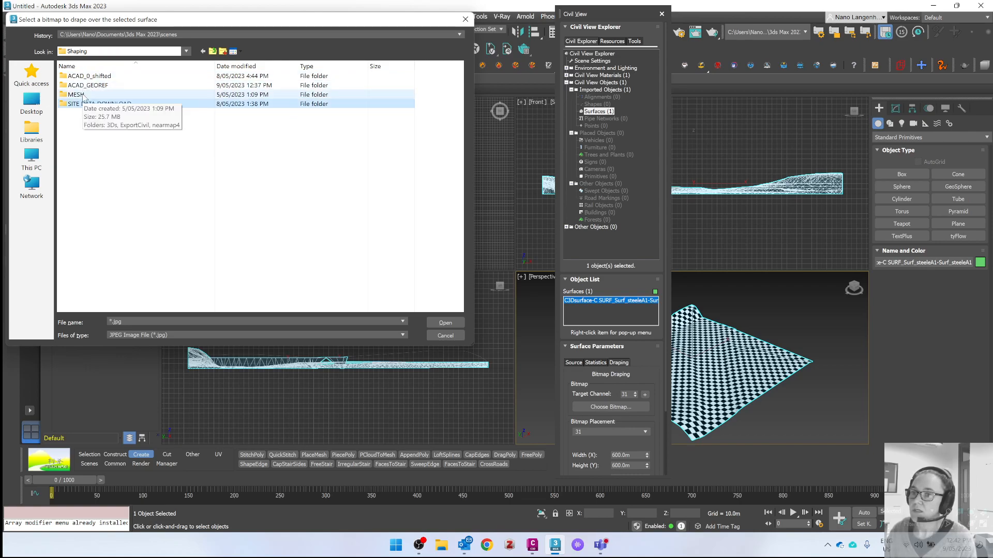
double_click(83, 95)
double_click(82, 95)
click(107, 98)
click(448, 321)
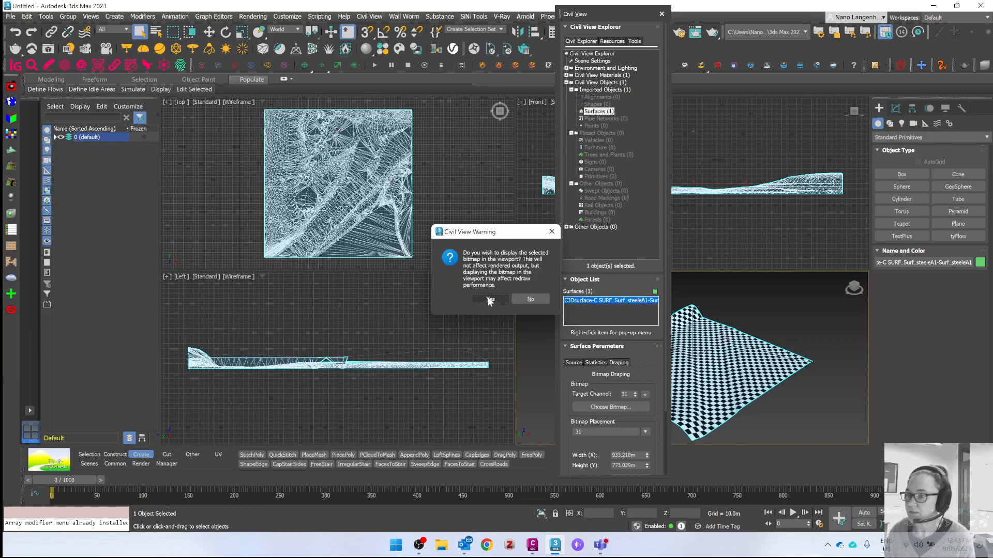
click(489, 299)
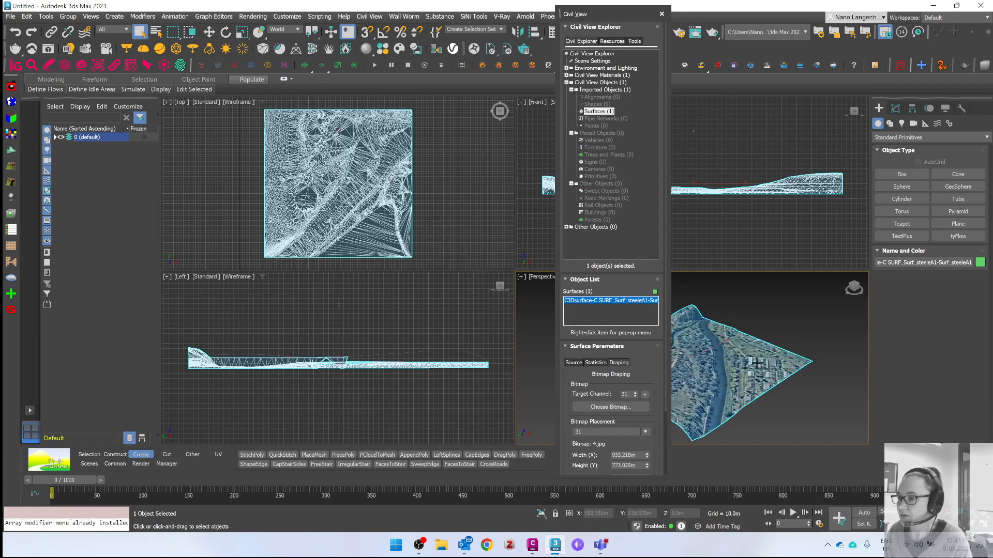
- Examine the draped aerial image against the terrain from several angles and distances in the perspective view
alt+middle_drag(727, 353, 794, 353)
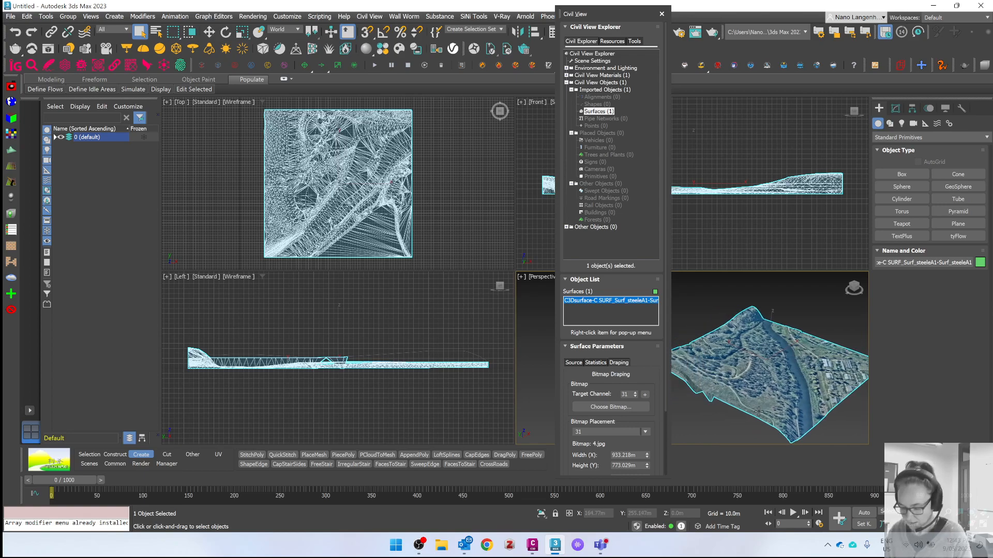
alt+middle_drag(724, 418, 851, 398)
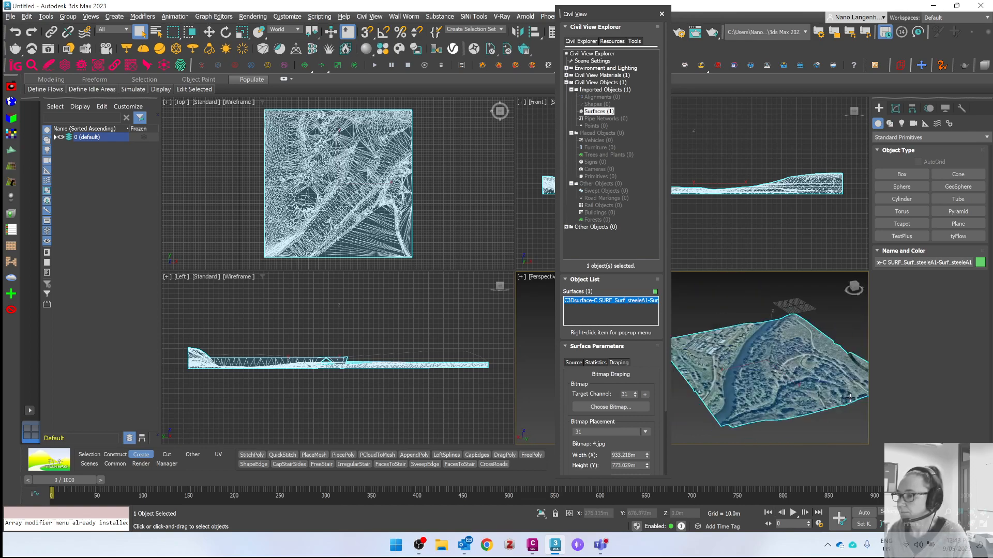
scroll(724, 349, up, 5)
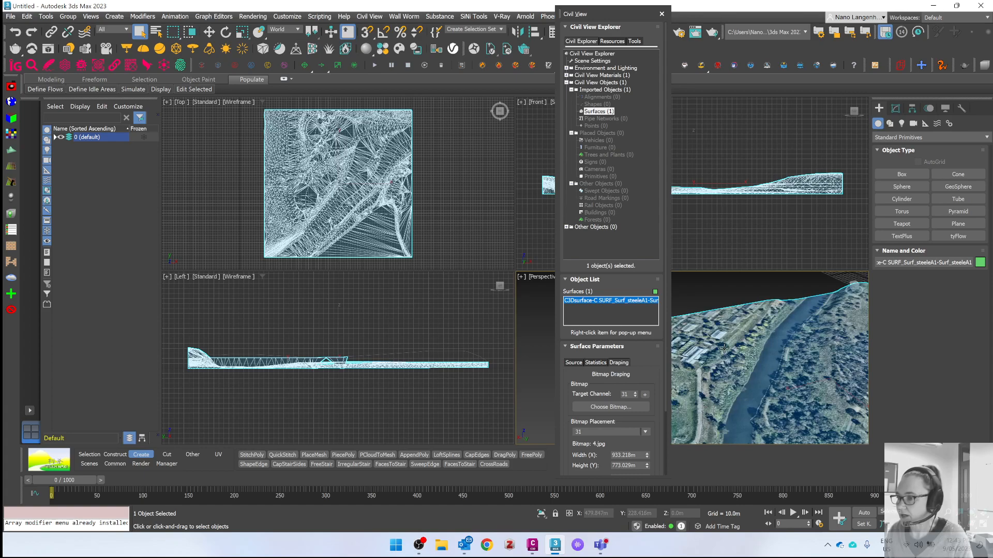
scroll(736, 376, down, 4)
middle_drag(778, 370, 797, 354)
- Show the surface's modifier stack, switch the perspective viewport to a top view and examine the draped image from above
click(807, 360)
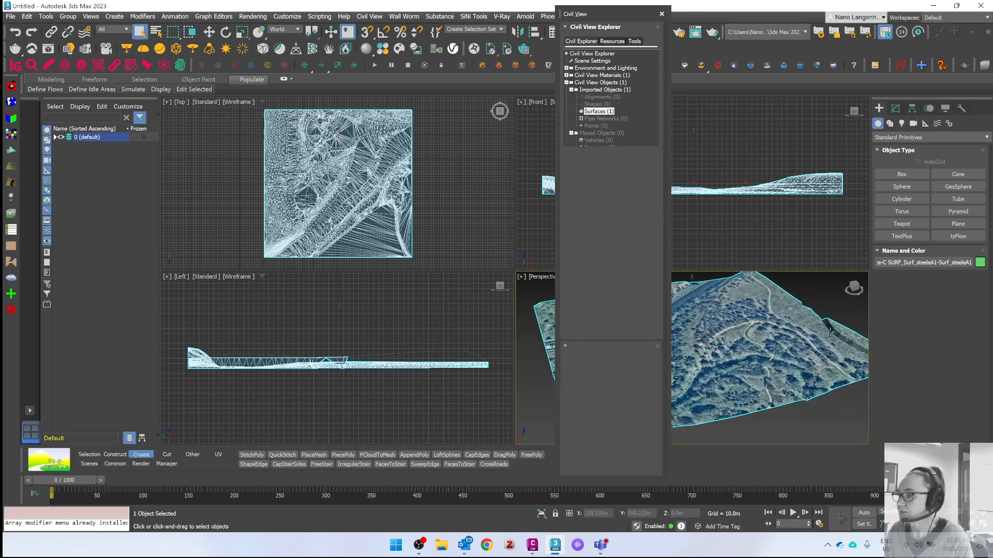
click(896, 108)
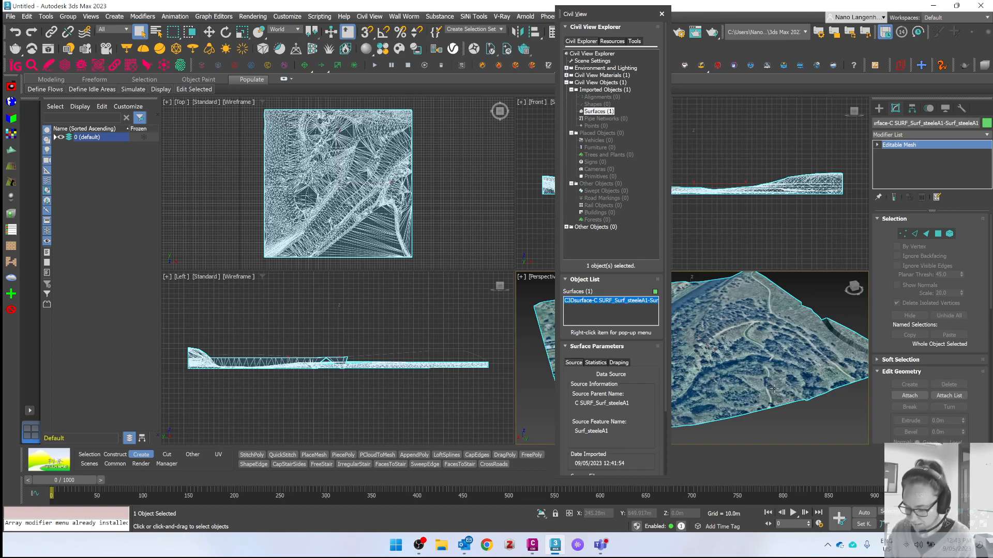
key(t)
middle_drag(761, 360, 719, 415)
middle_drag(717, 311, 689, 378)
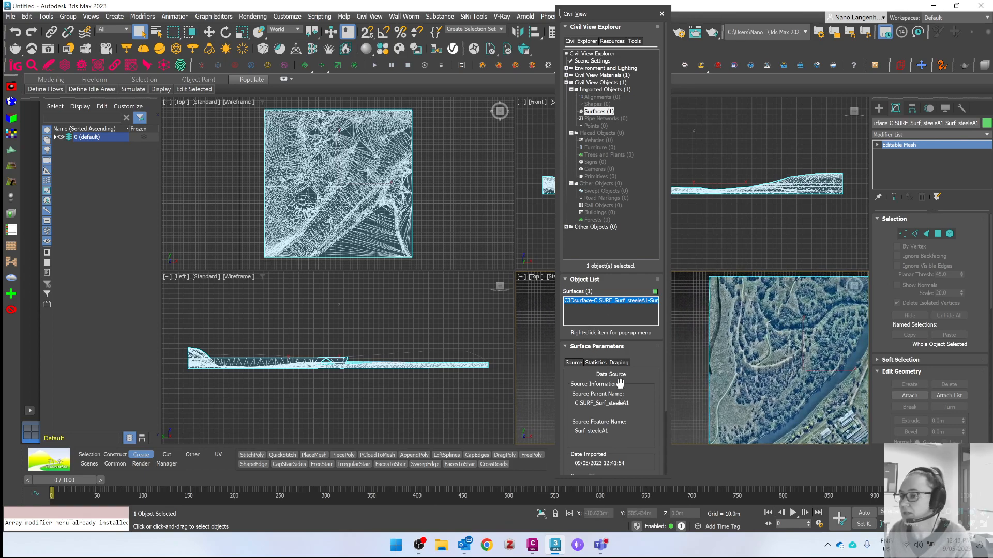
middle_drag(783, 356, 685, 352)
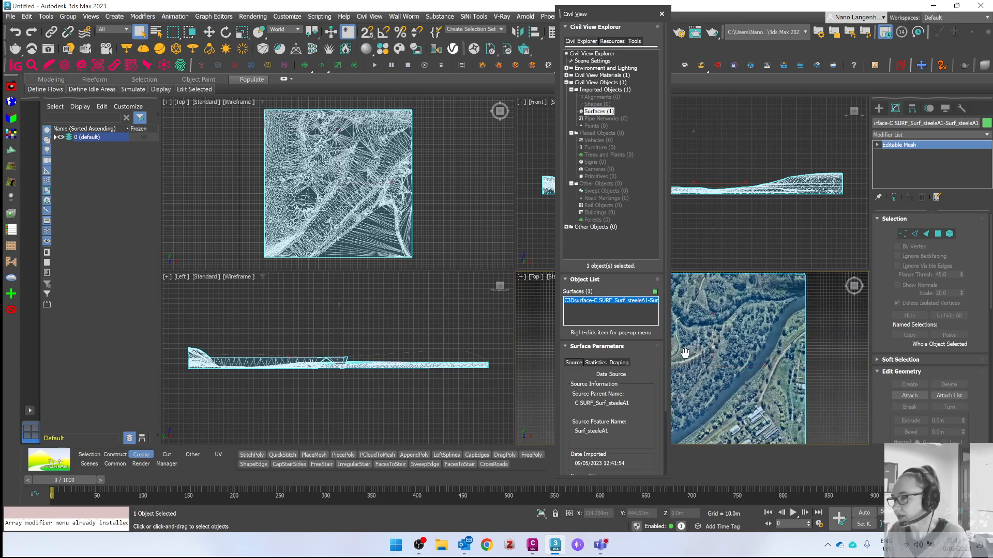
scroll(685, 353, up, 2)
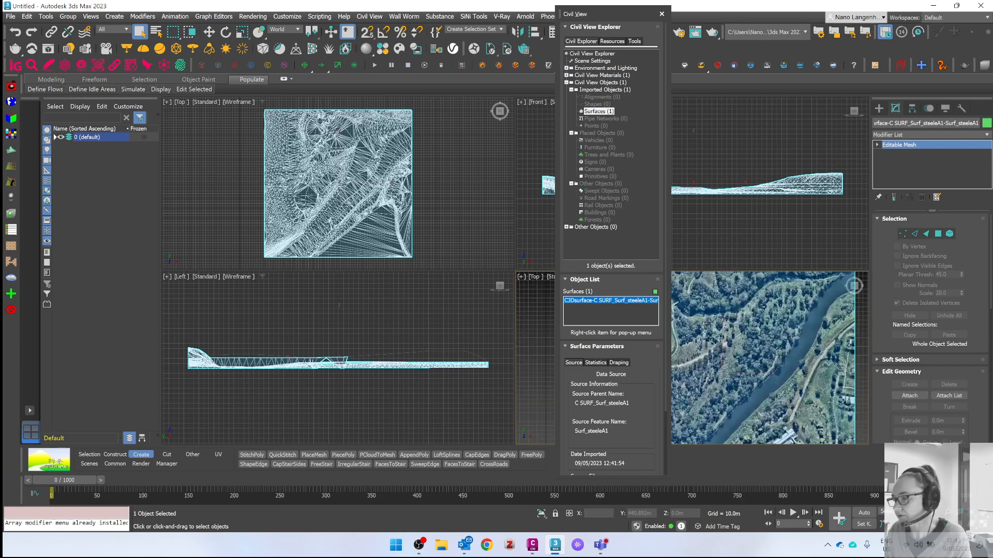
- Maximize the top viewport and examine the draped surface at an angle and from above, in both wireframe and shaded display
scroll(758, 360, down, 2)
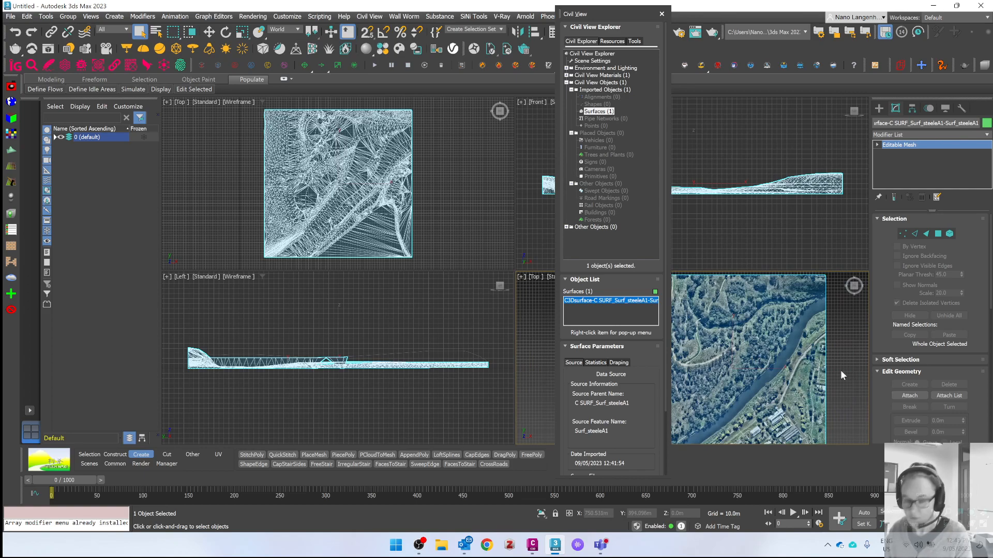
key(alt+w)
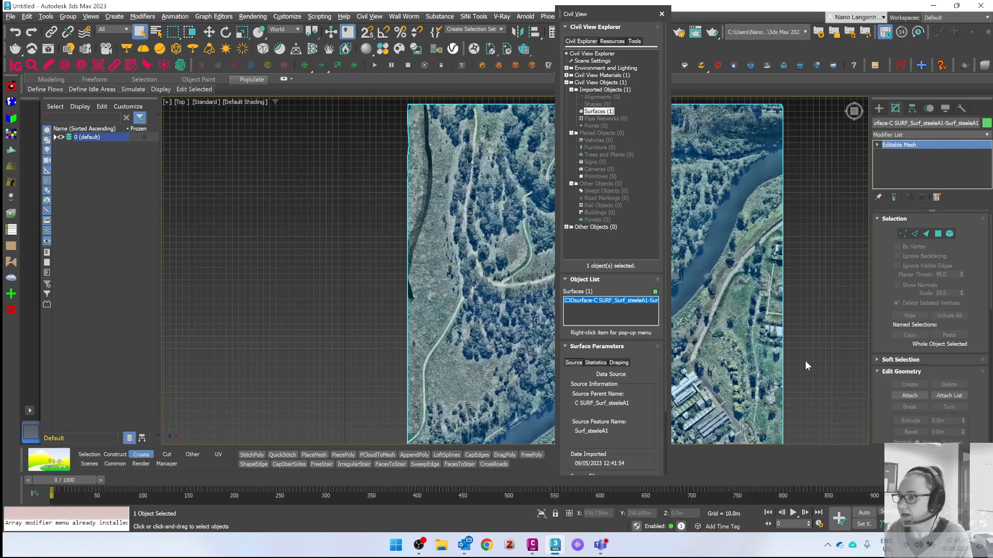
mouse_move(787, 362)
alt+middle_down()
mouse_move(781, 317)
mouse_move(777, 330)
alt+middle_up()
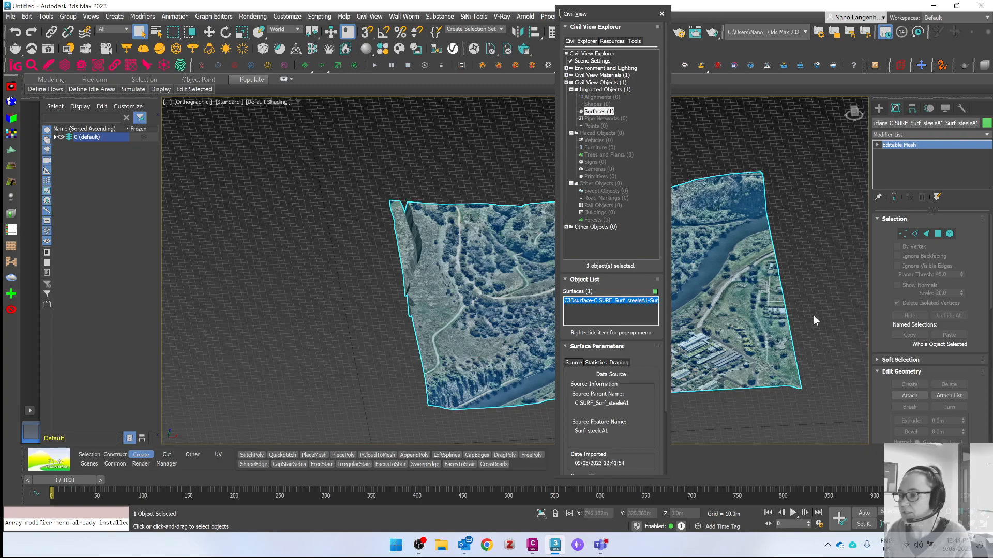
key(t)
key(F3)
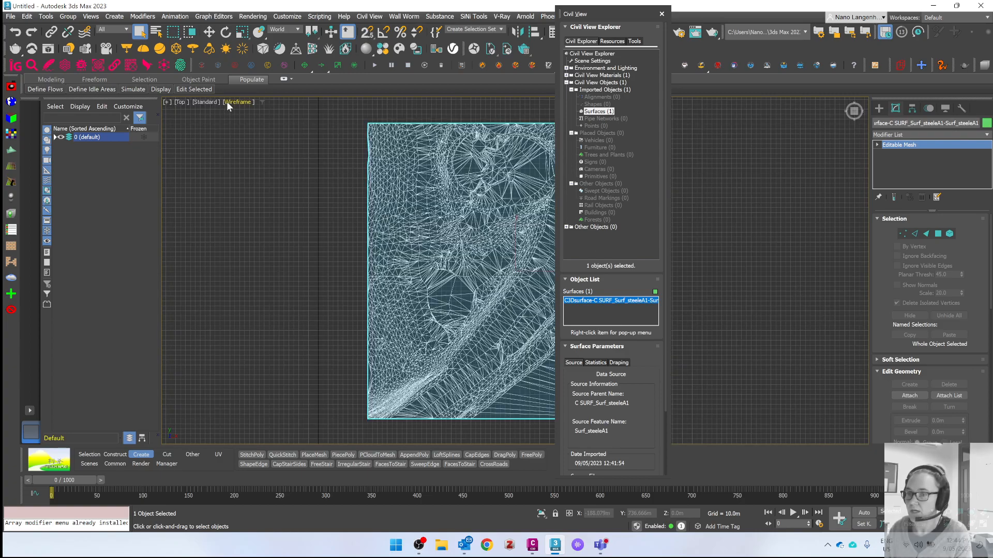
key(F3)
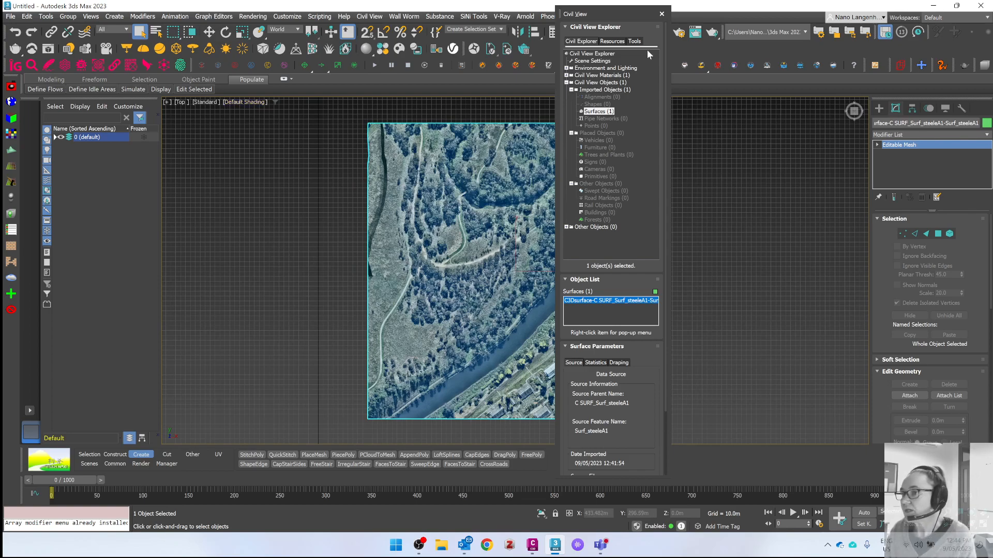
- Show the global import shift in the Civil View scene settings, and switch to the 3D_steele drawing in Civil 3D
click(601, 62)
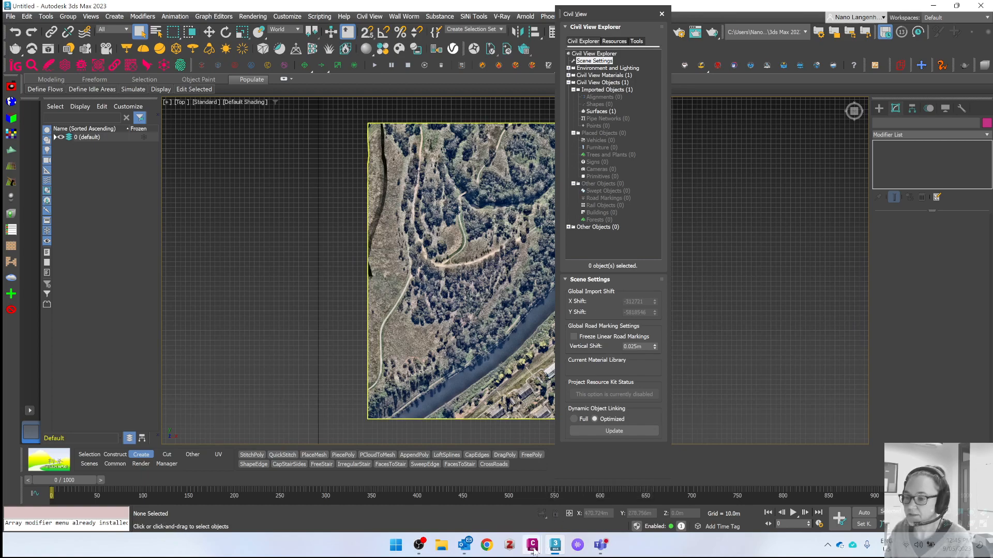
mouse_move(533, 550)
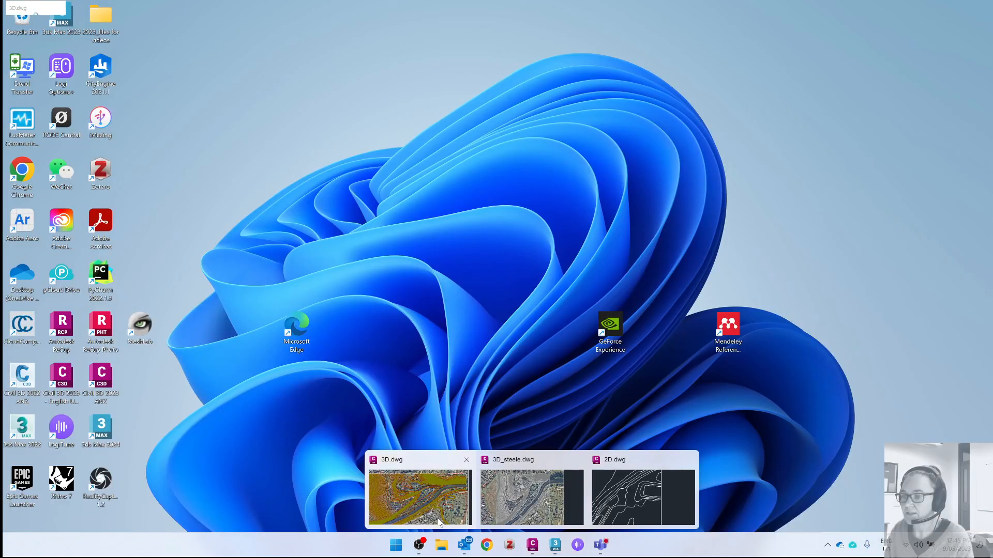
mouse_move(630, 502)
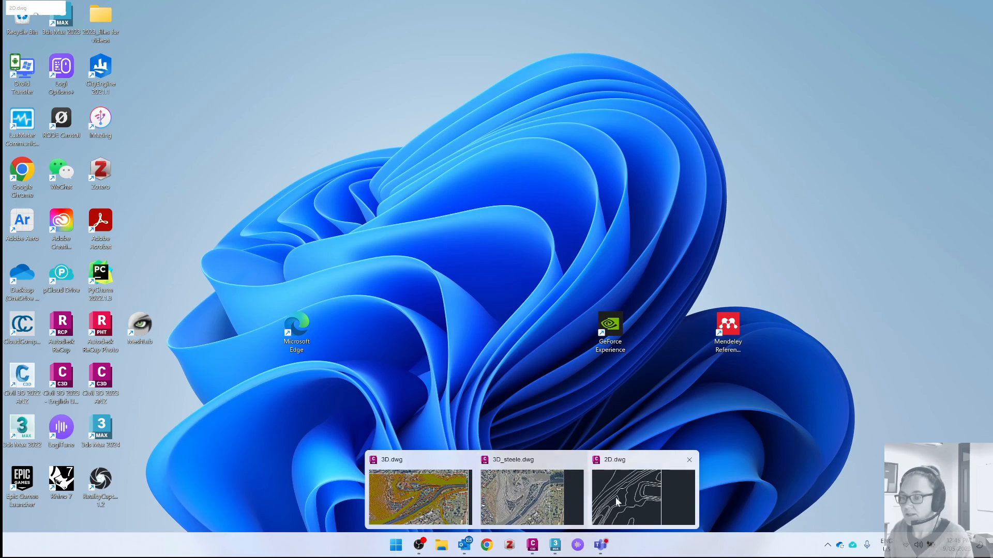
click(544, 500)
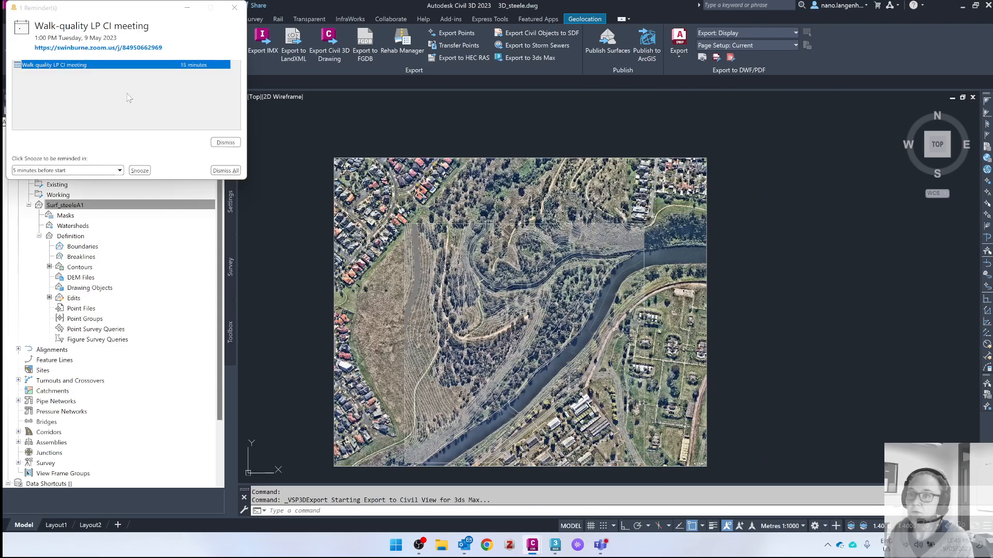
click(236, 170)
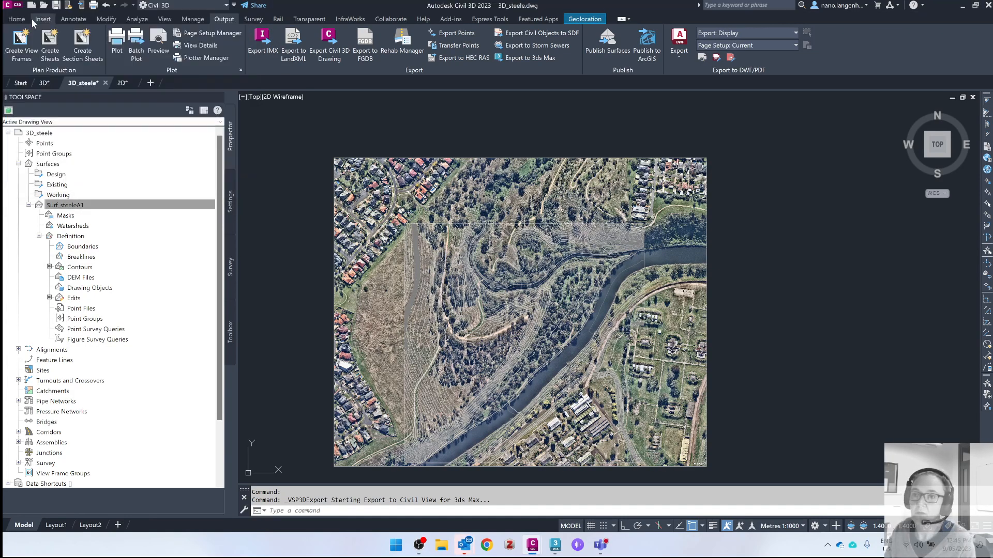
- Create a manual COGO point just below the aerial image's lower edge, with the description exchange and no level
click(16, 19)
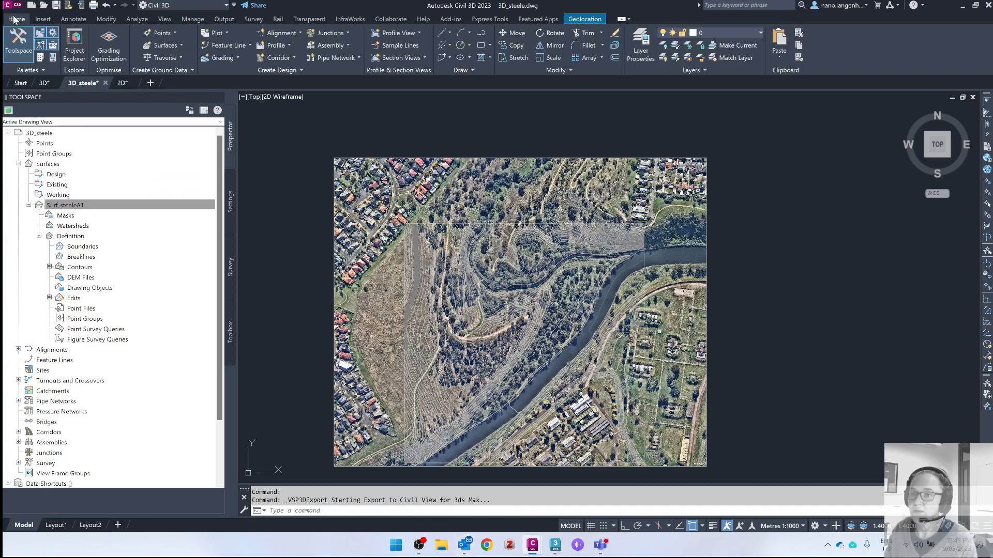
click(163, 34)
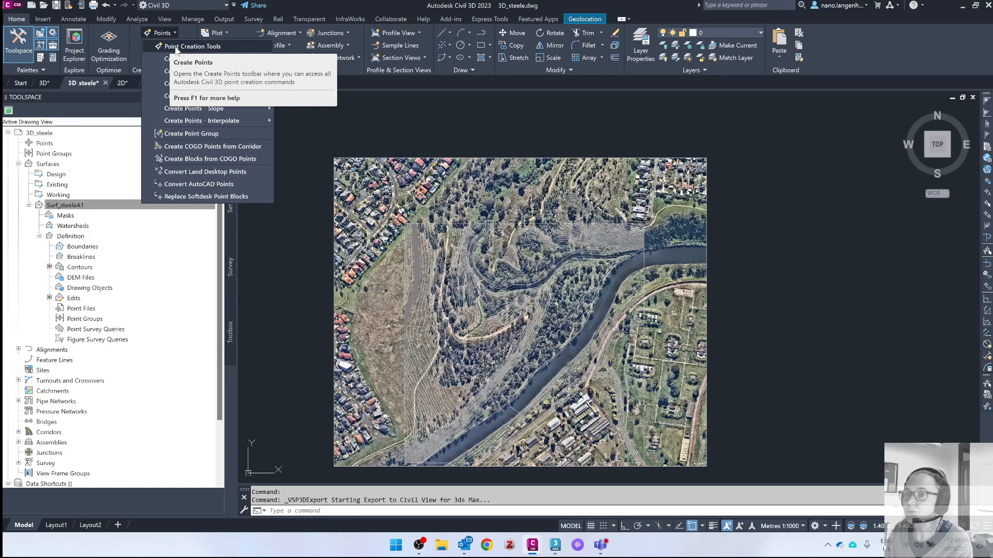
mouse_move(234, 60)
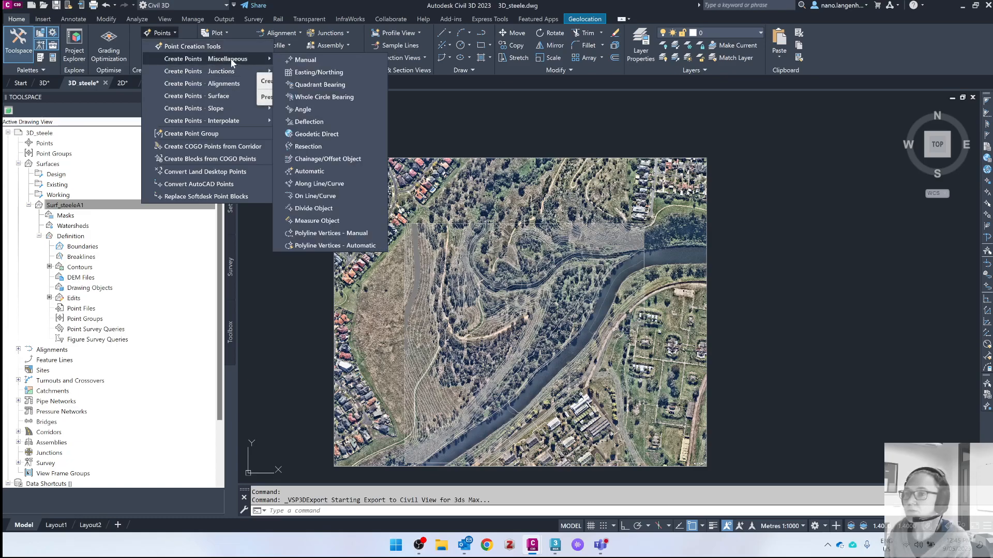
click(304, 60)
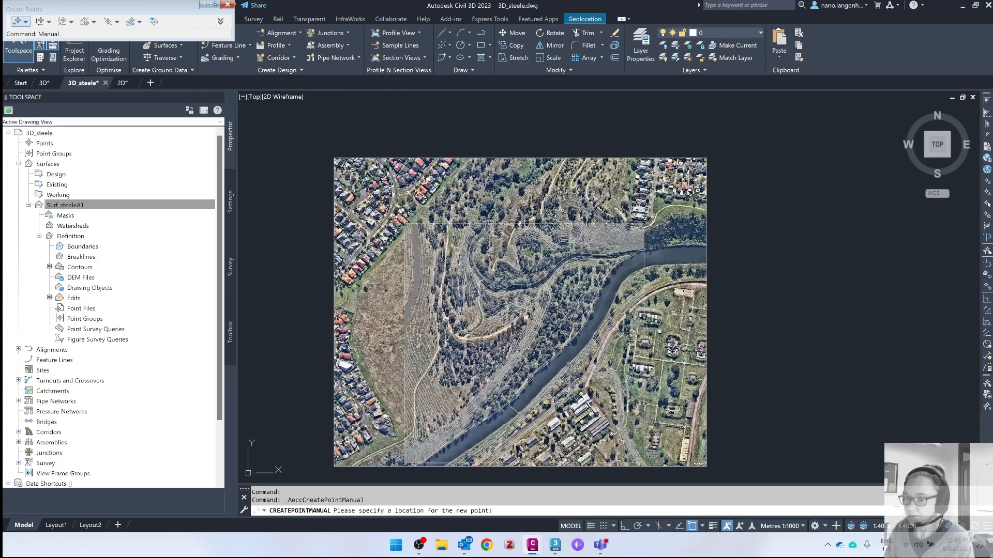
middle_drag(317, 350, 338, 298)
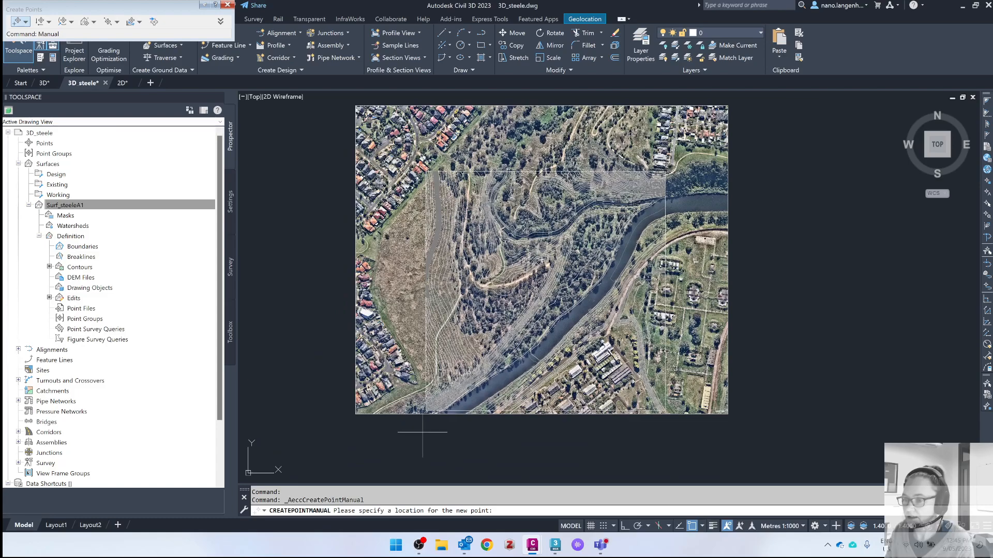
click(422, 425)
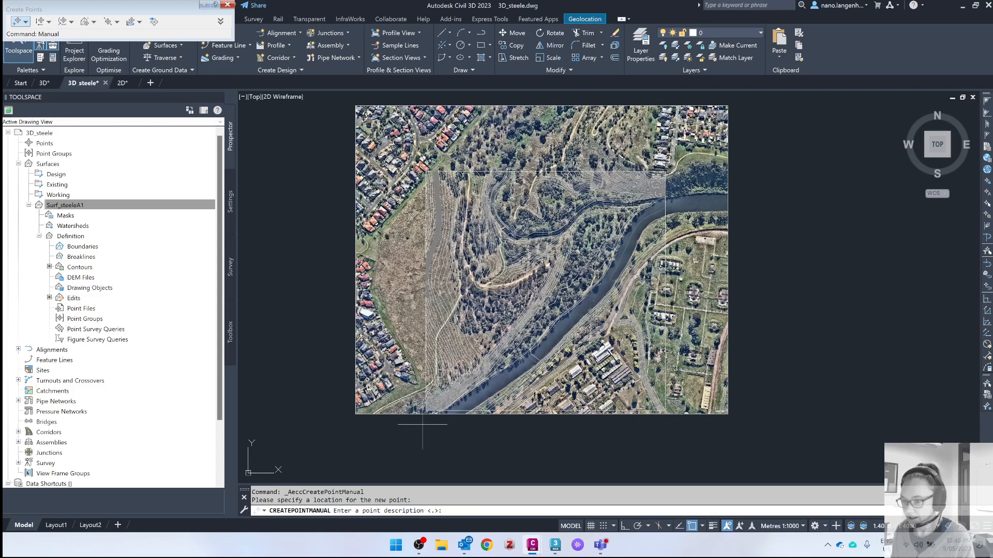
text(change)
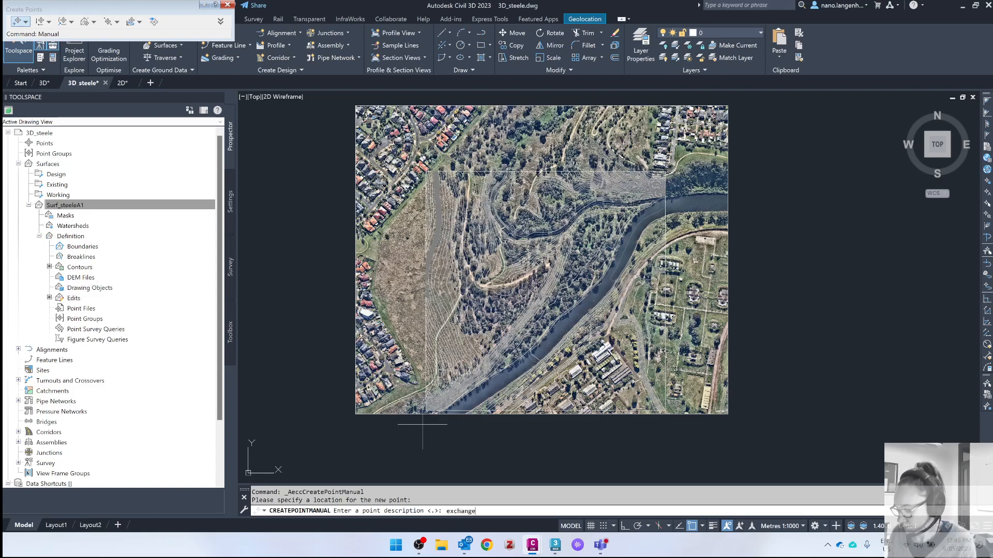
key(Return)
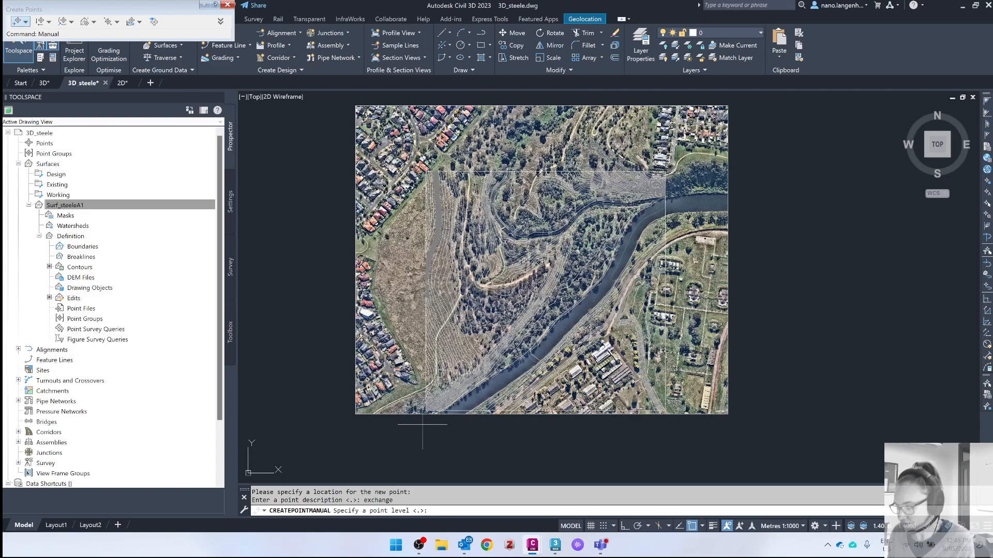
text(0,0)
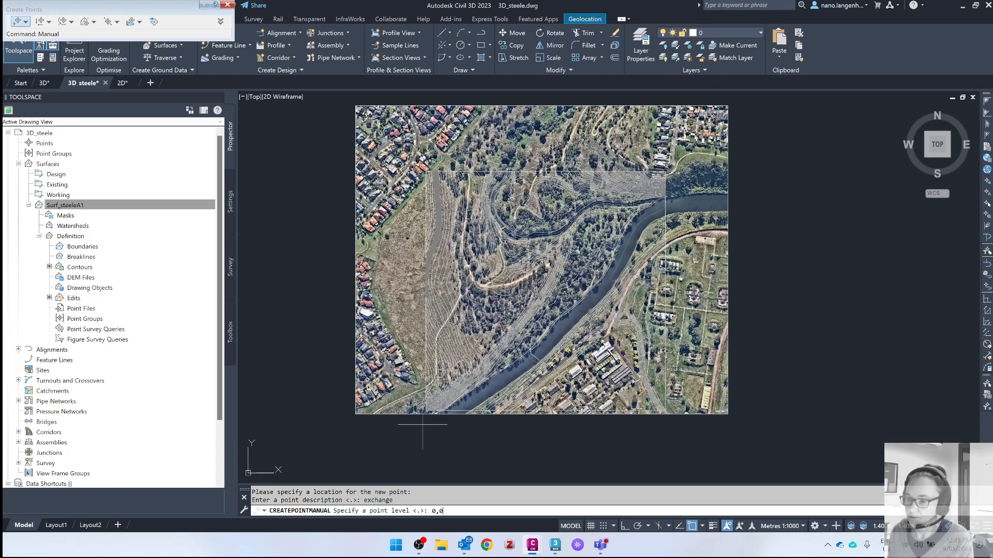
key(Return)
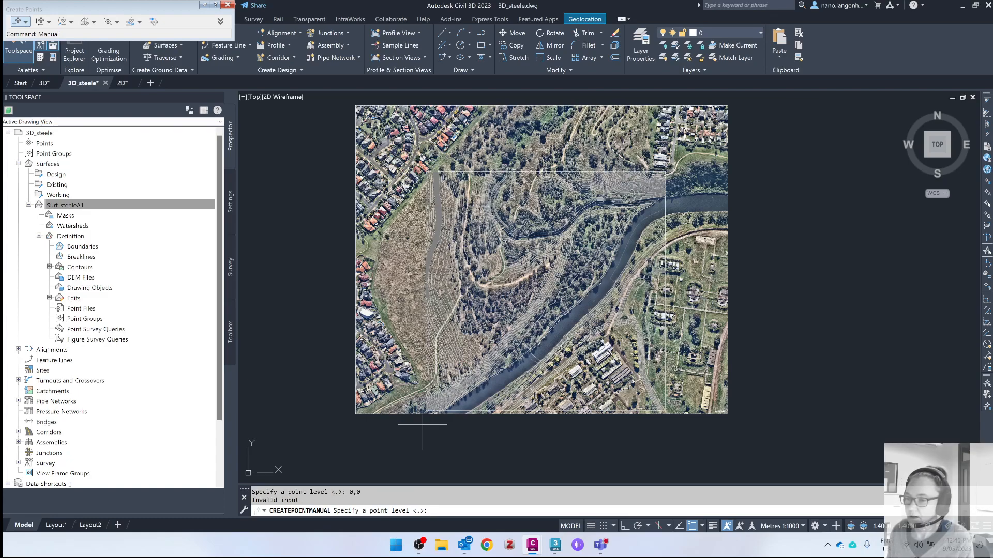
key(Return)
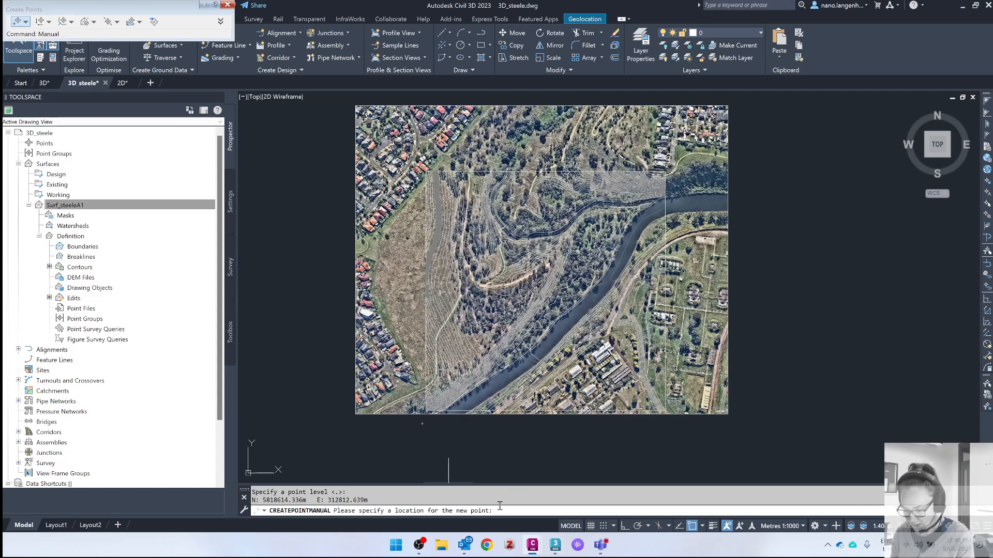
- Try to create a second manual point at 312721,5818546 with the same description exchange
text(312)
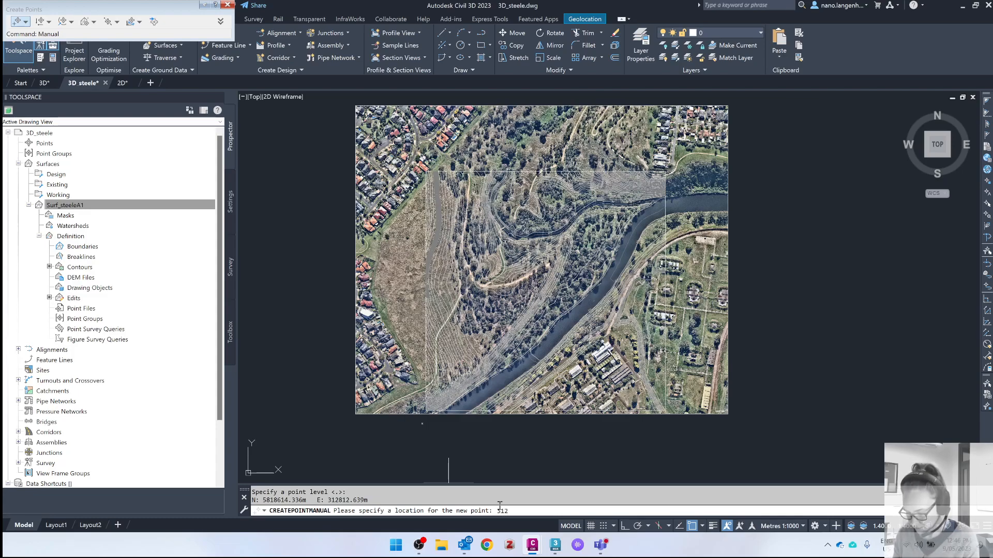
text(721)
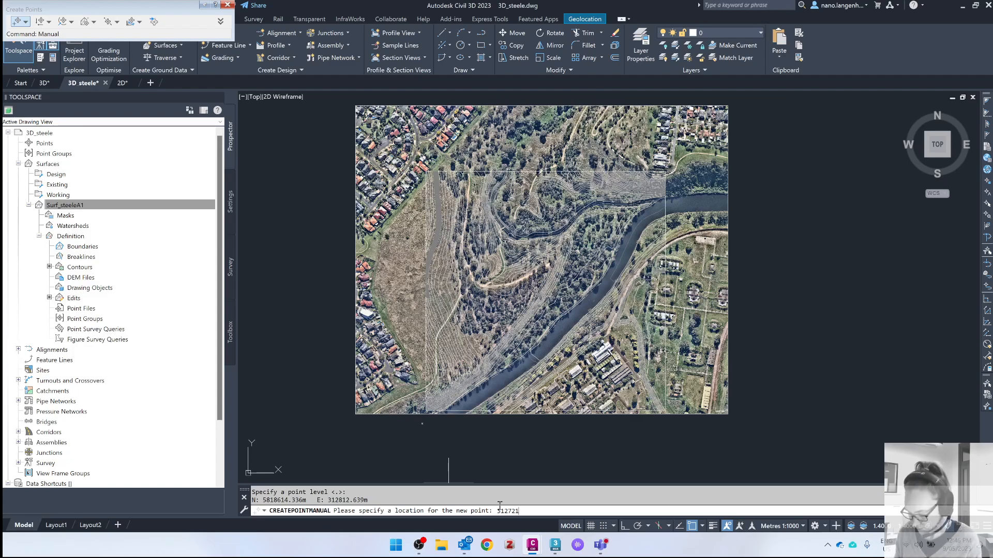
text(,)
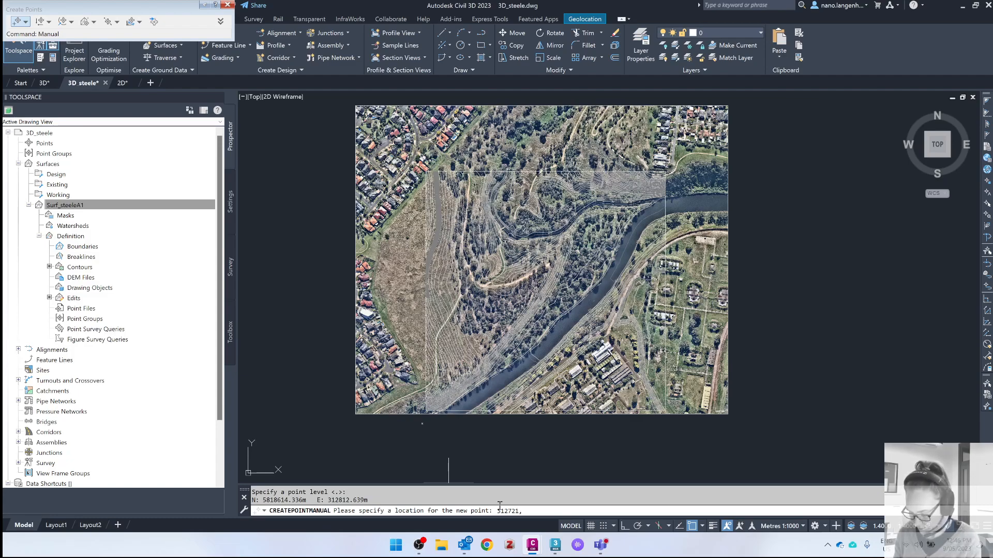
text(5)
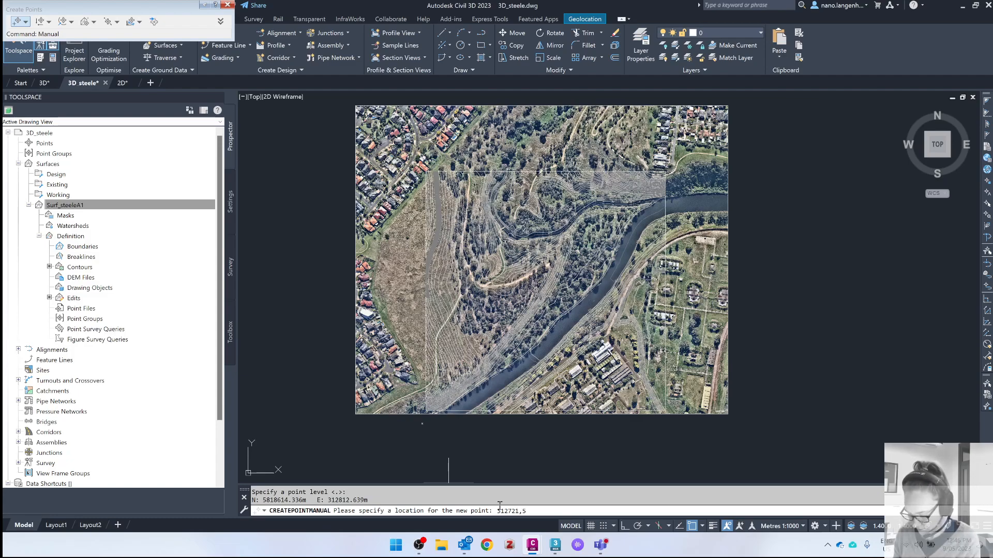
text(818)
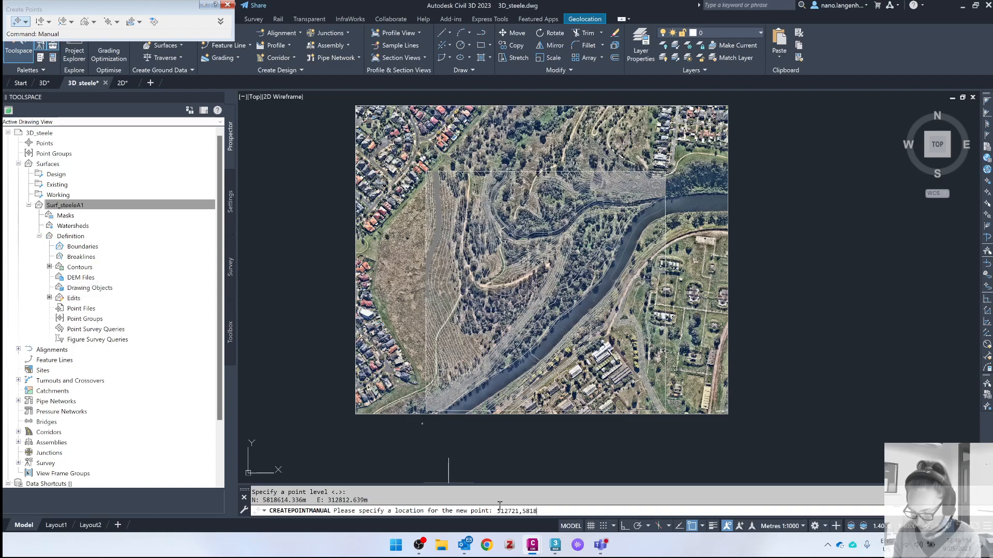
text(546)
key(Return)
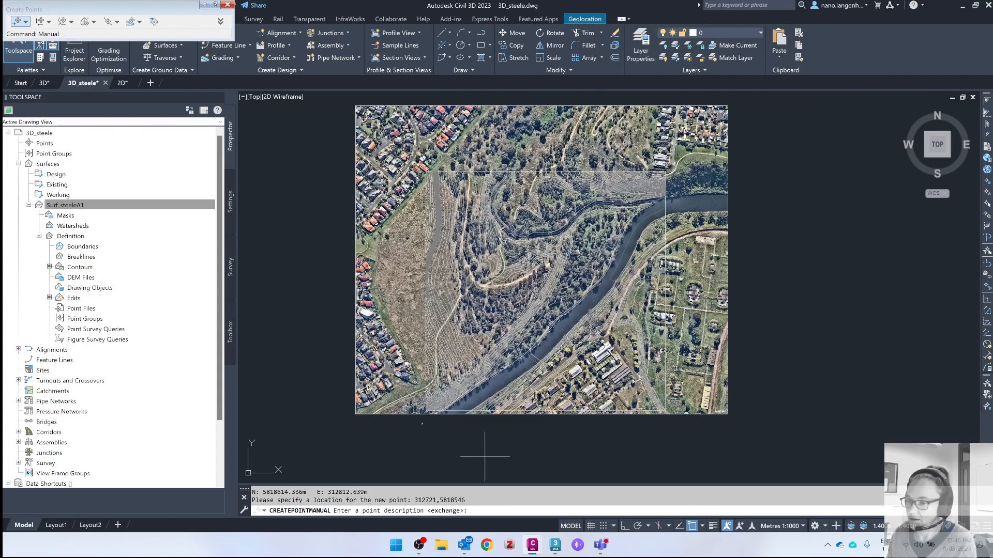
key(Return)
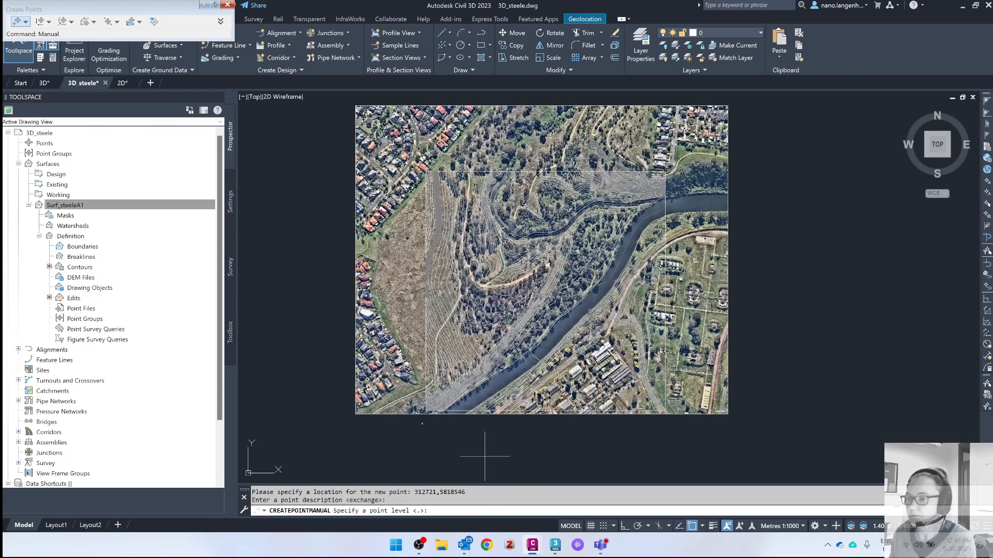
key(Escape)
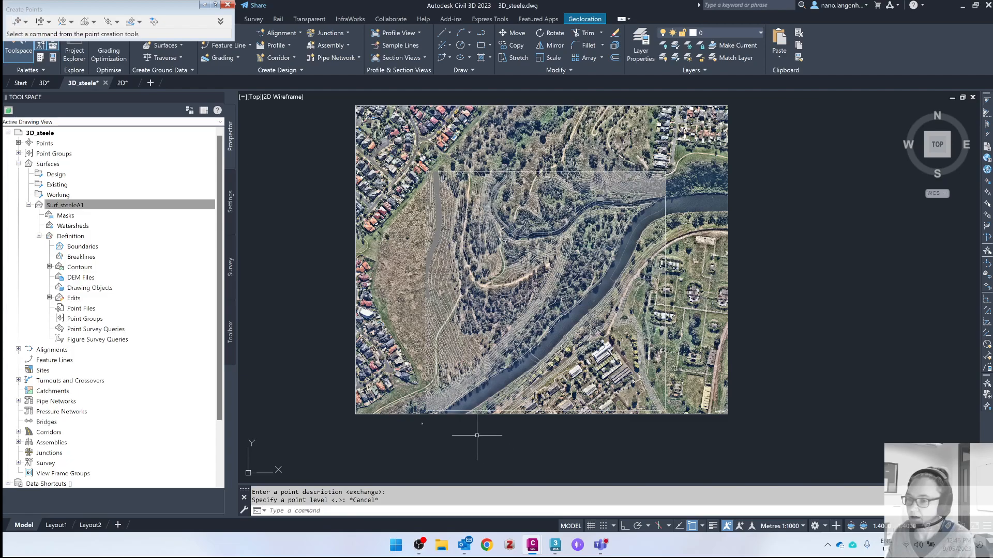
- Close the point creation tools and open the properties of the exchange COGO point below the aerial image
scroll(426, 424, up, 4)
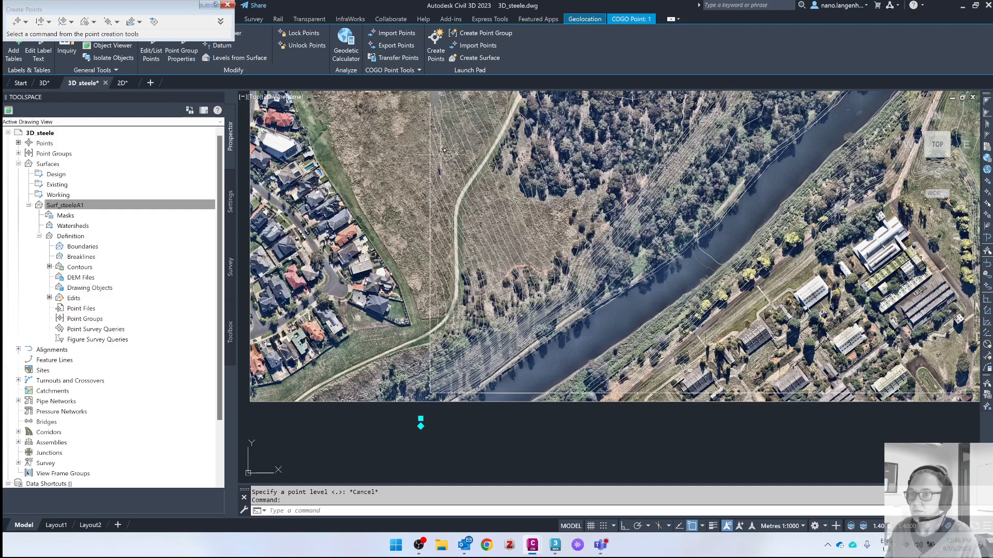
click(227, 5)
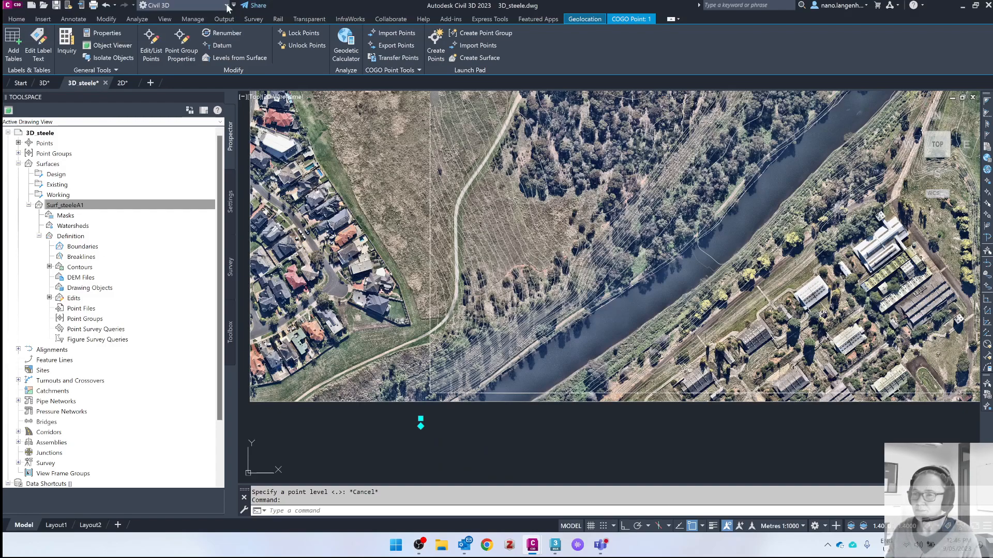
click(17, 19)
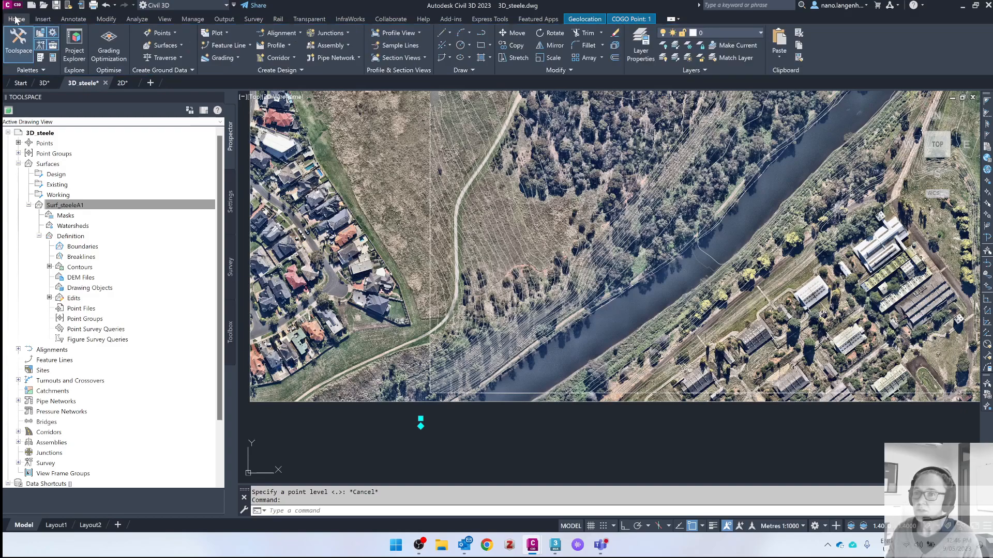
click(52, 58)
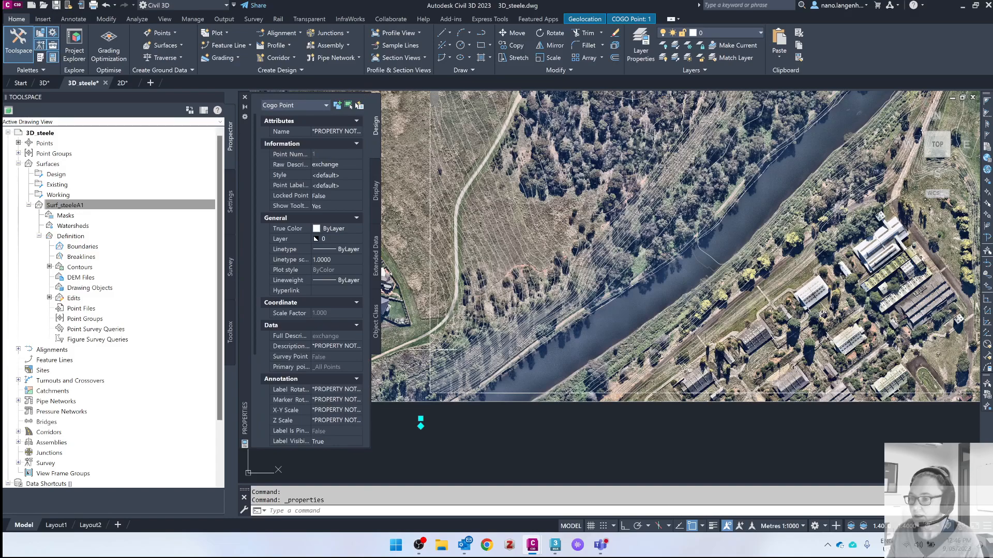
- Set the exchange point's easting to 312721 m in its geometry properties
scroll(345, 337, down, 3)
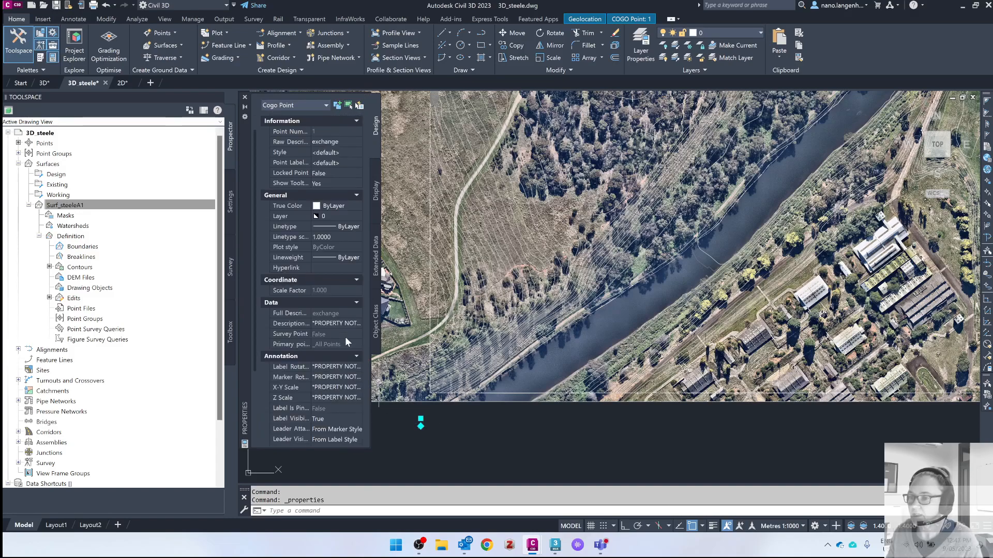
scroll(326, 378, down, 3)
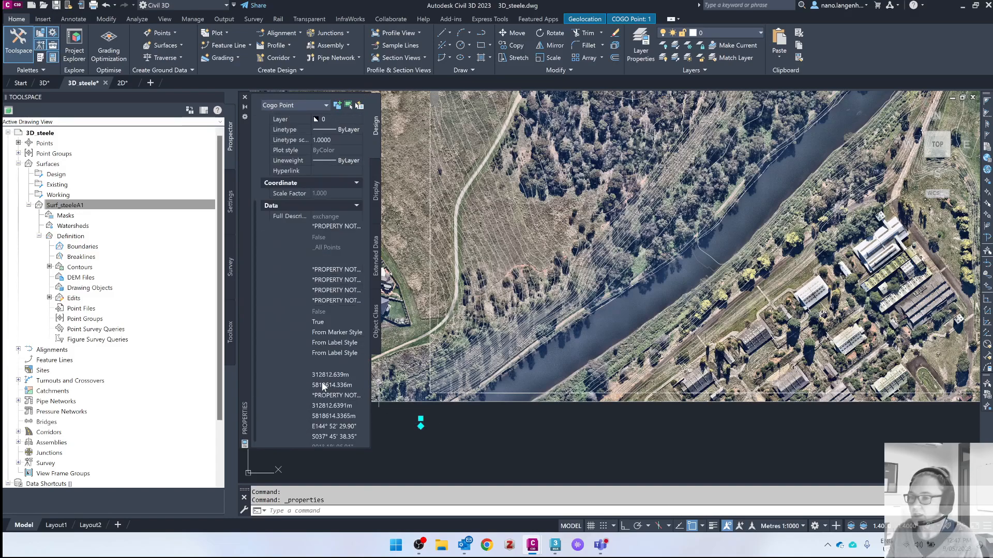
scroll(326, 396, down, 1)
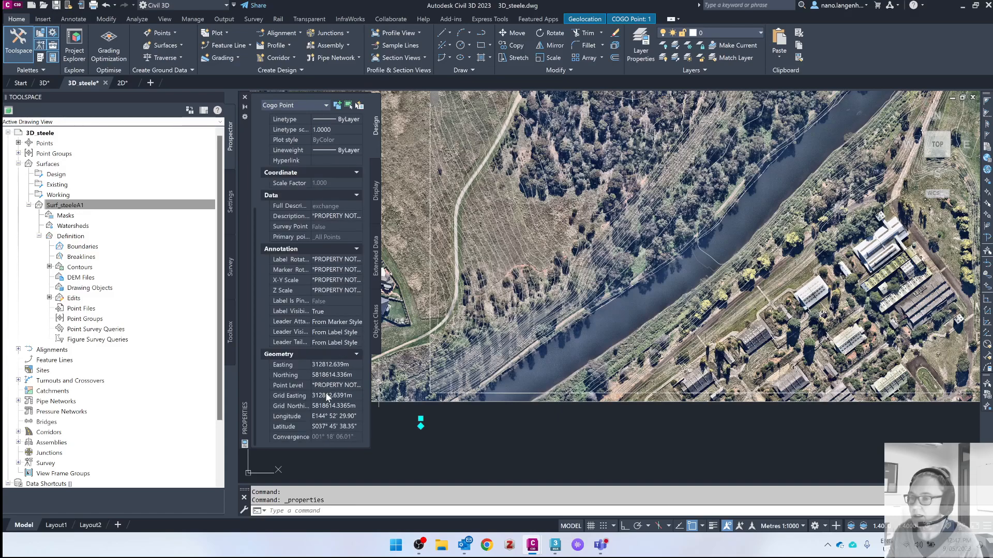
click(337, 367)
drag(343, 365, 306, 358)
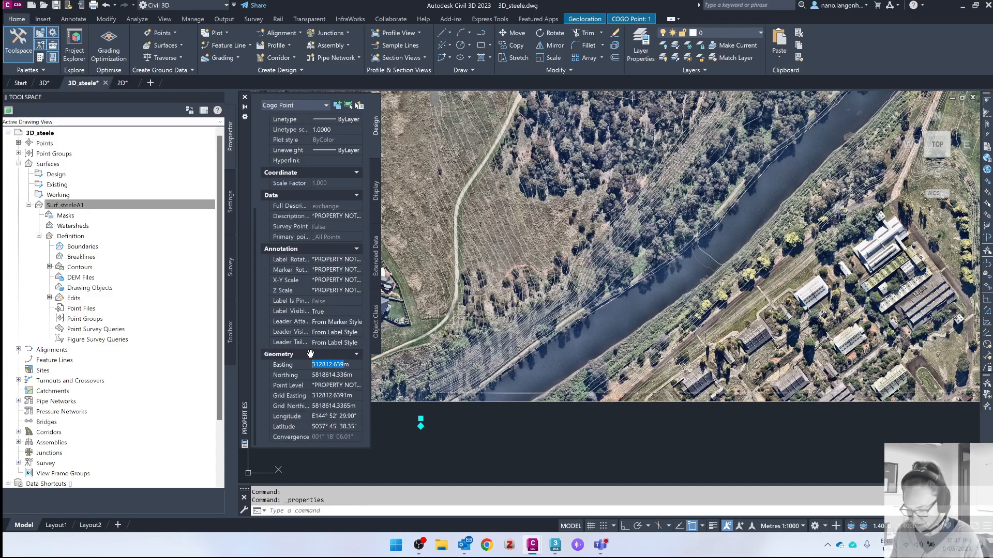
text(312)
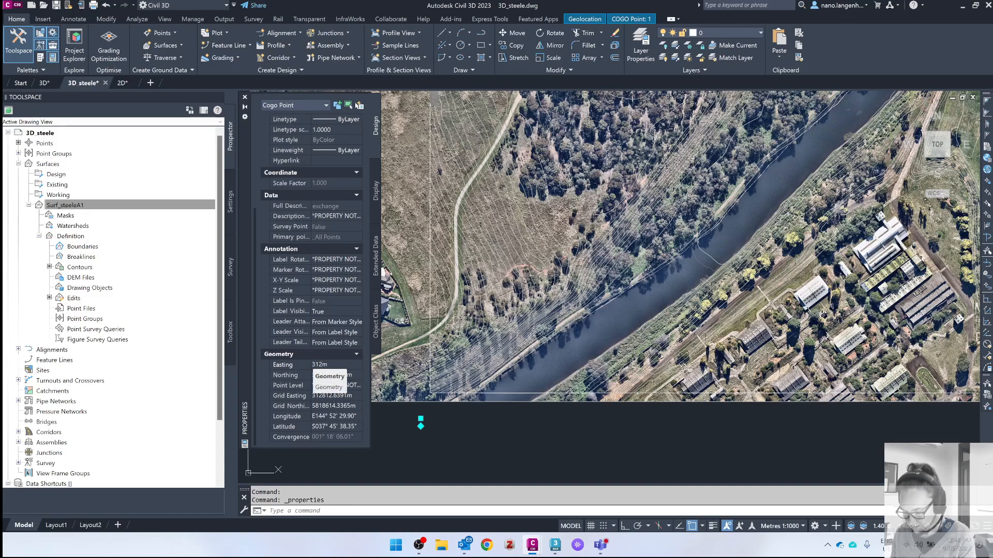
text(72)
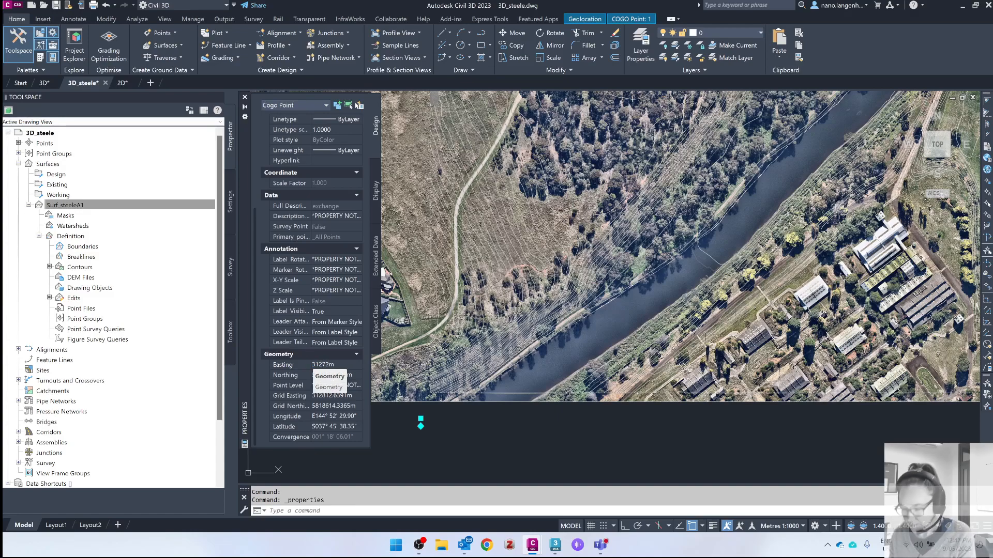
text(1)
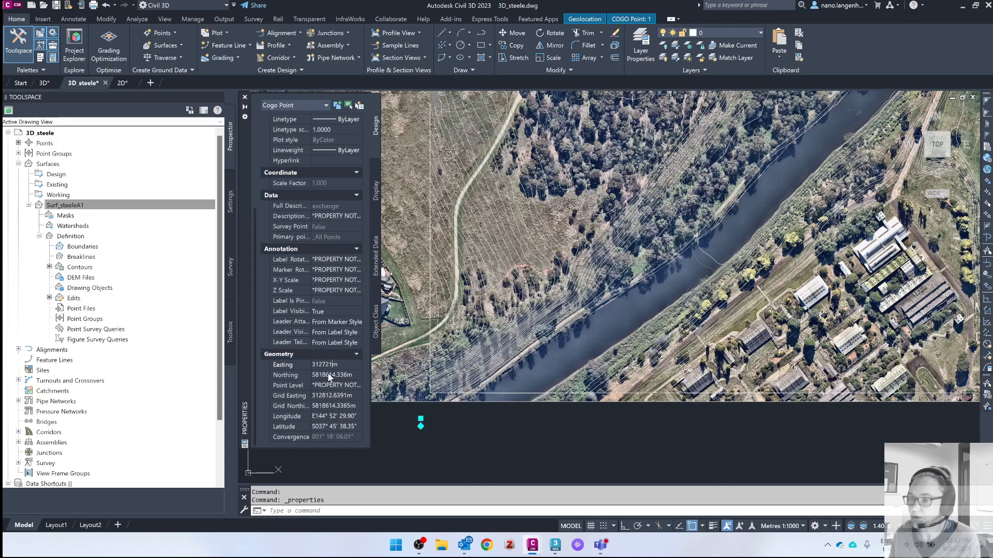
key(Return)
- Set the exchange point's northing to 5818546 m and deselect the point
click(328, 375)
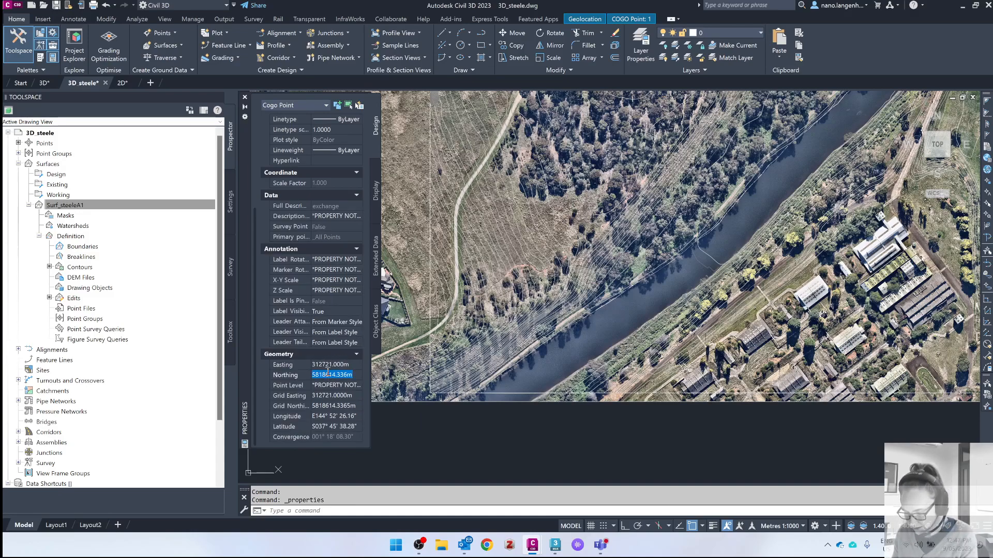
text(5818)
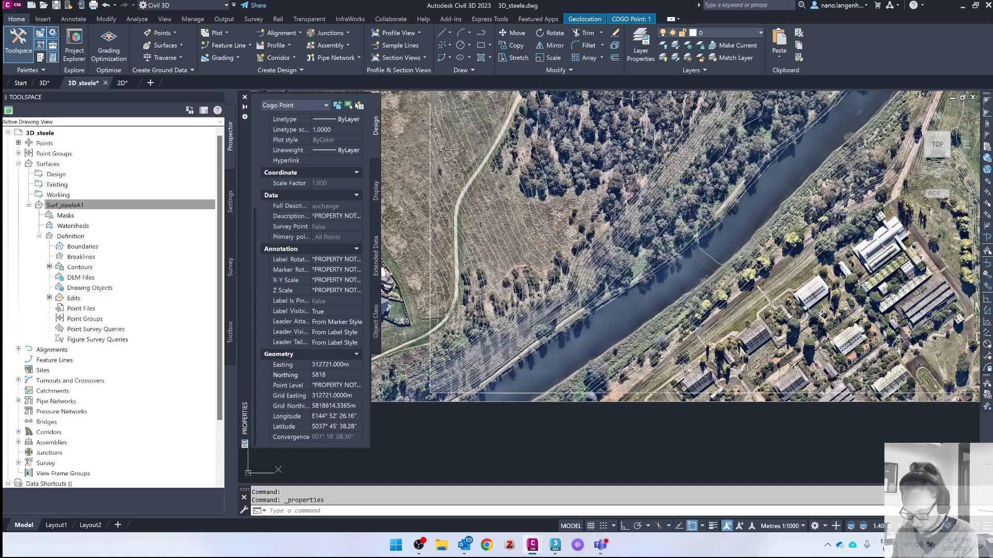
text(546)
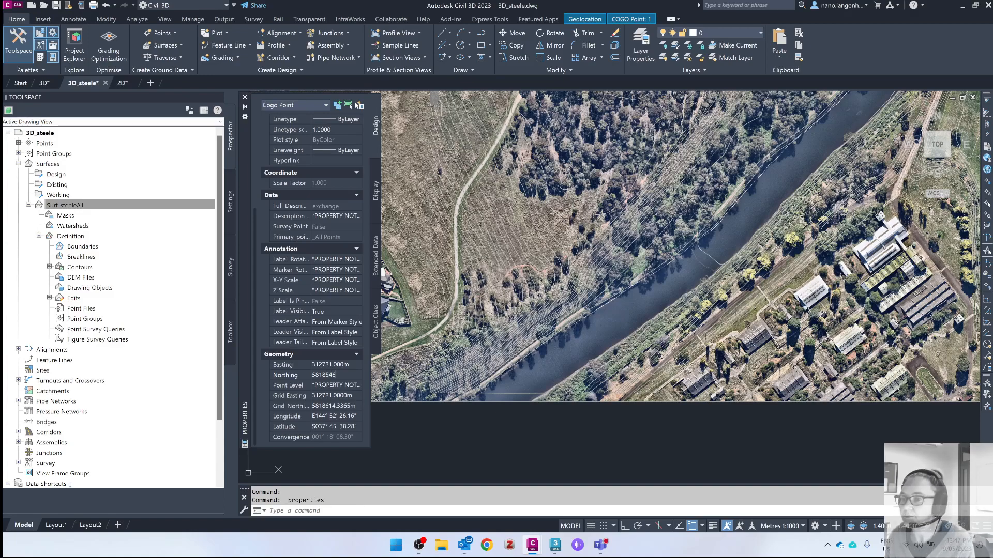
key(Tab)
scroll(470, 415, down, 2)
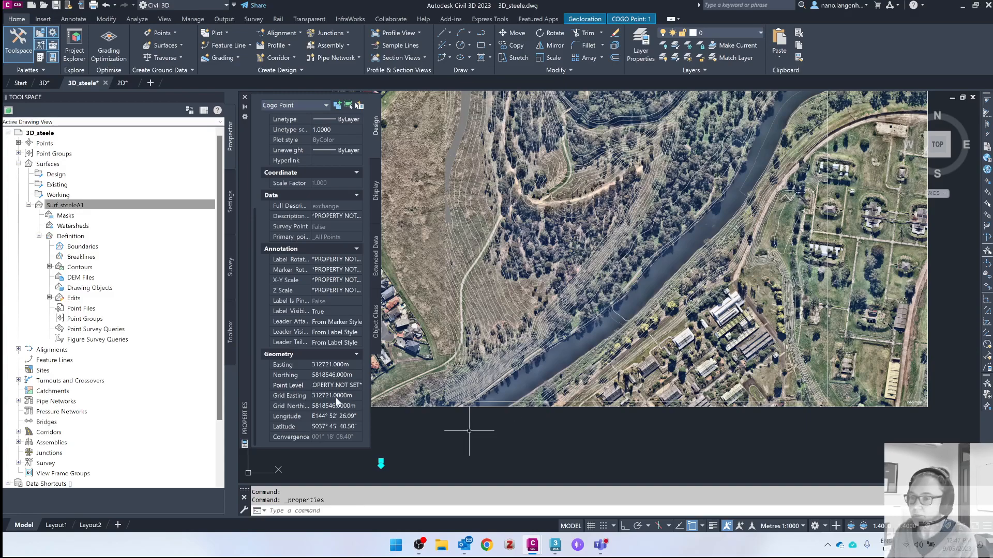
key(Escape)
key(Escape)
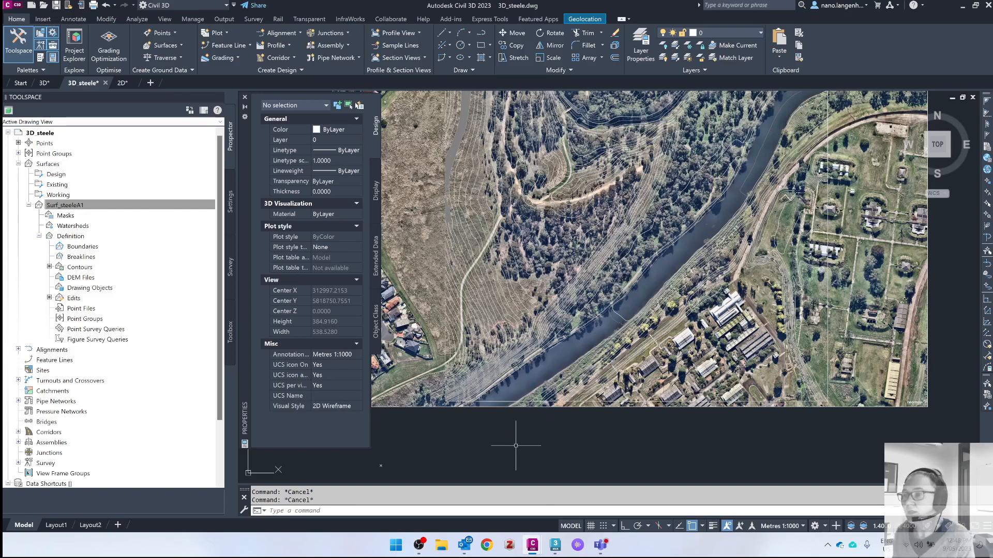
- Switch to 3ds Max and close the Civil View explorer
mouse_move(380, 466)
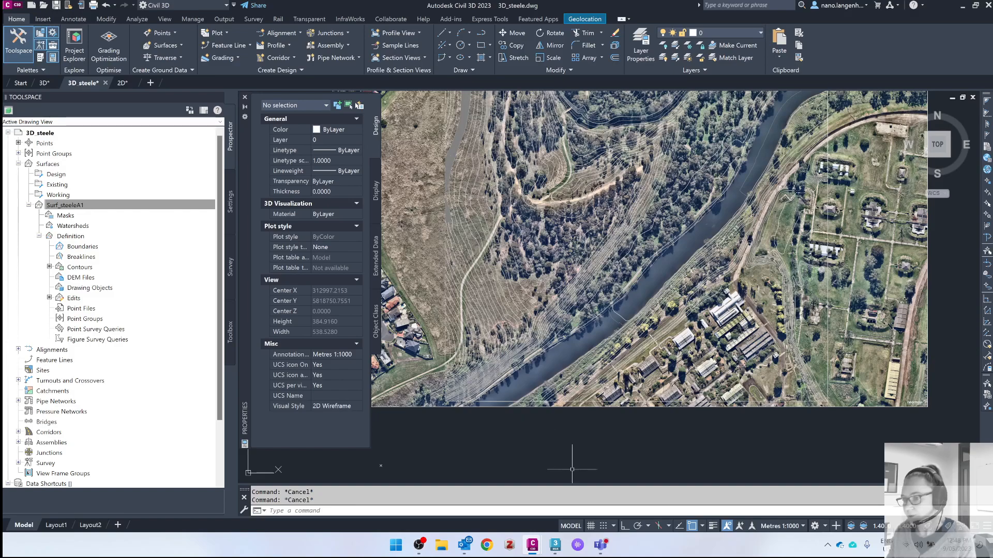
click(555, 546)
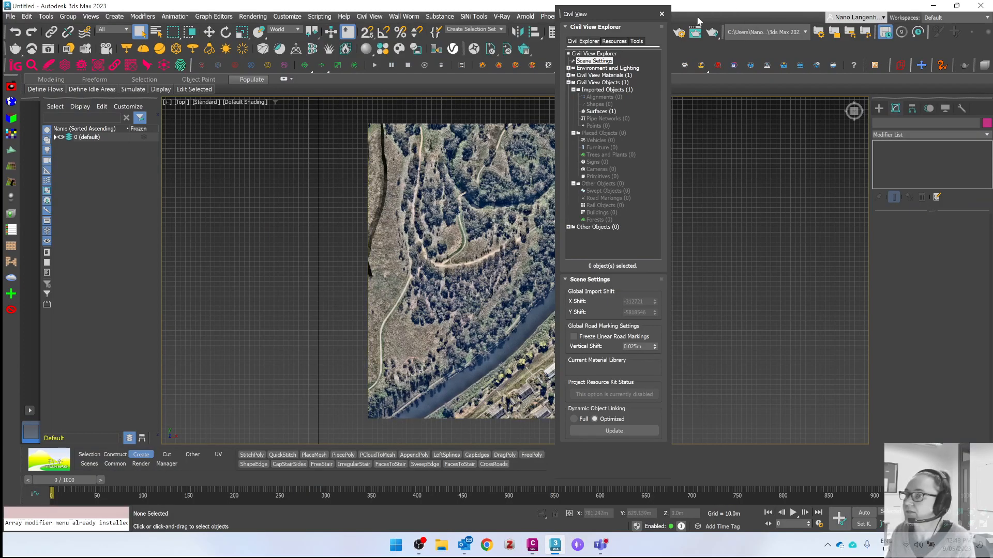
click(662, 14)
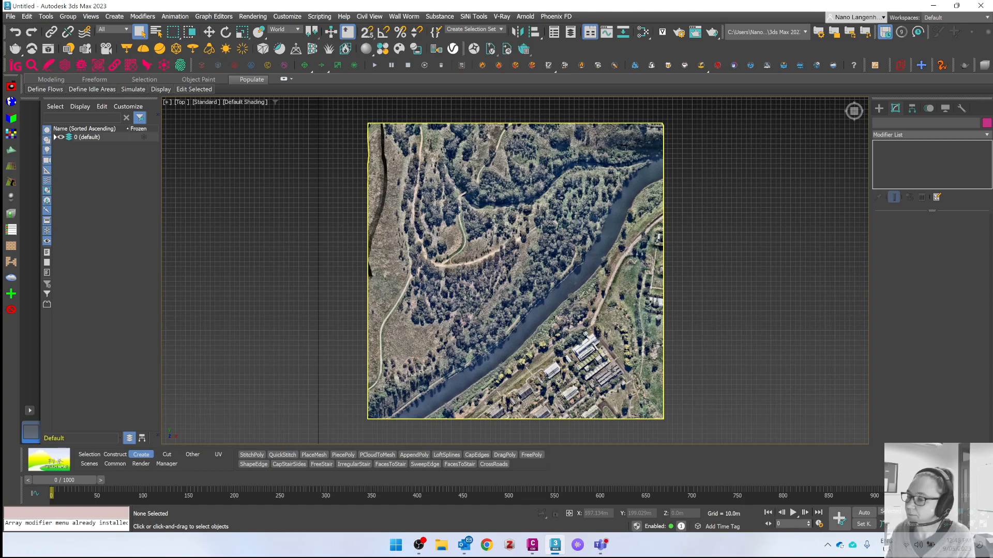
- Open the Slate Material Editor and load the material of the draped terrain surface by picking it from the object
click(643, 33)
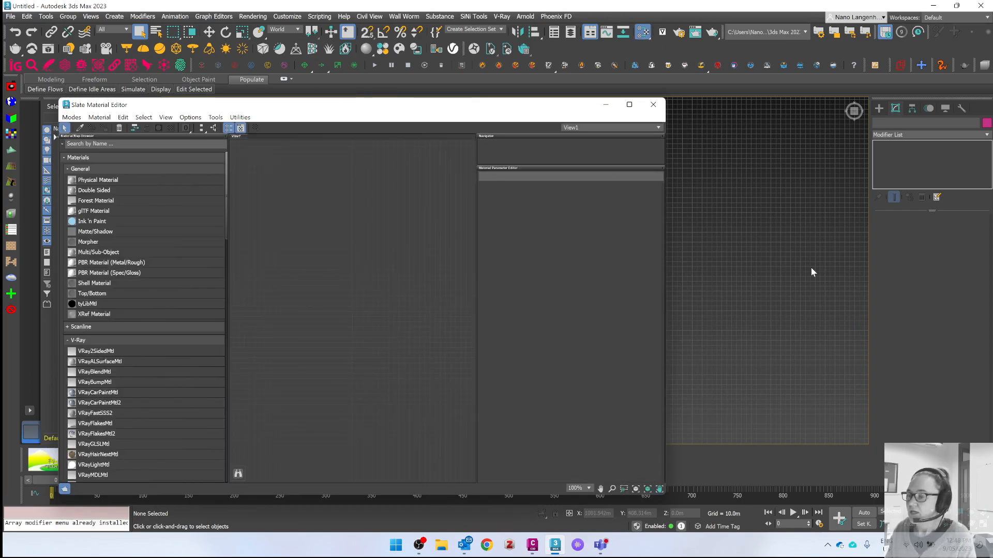
middle_drag(744, 306, 818, 283)
middle_drag(715, 403, 824, 381)
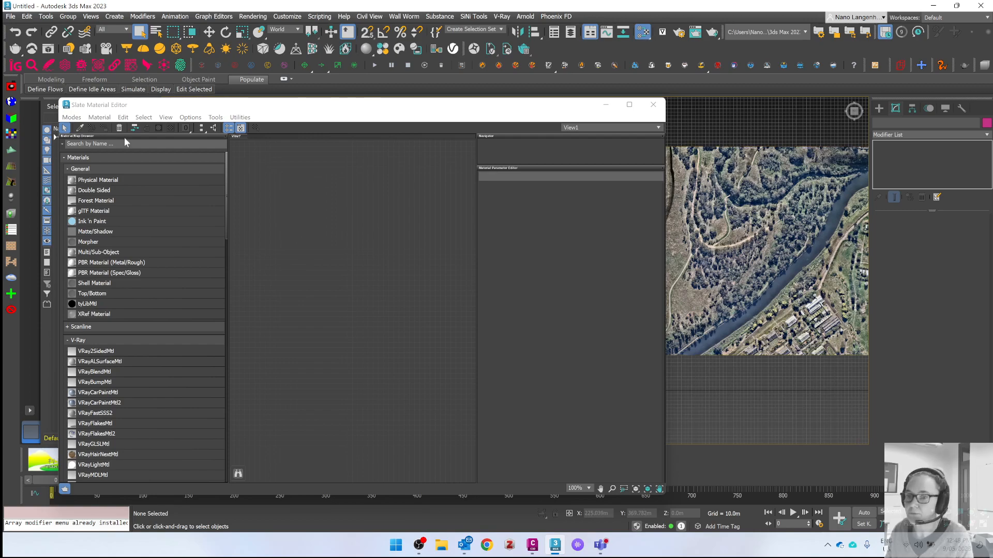
click(80, 128)
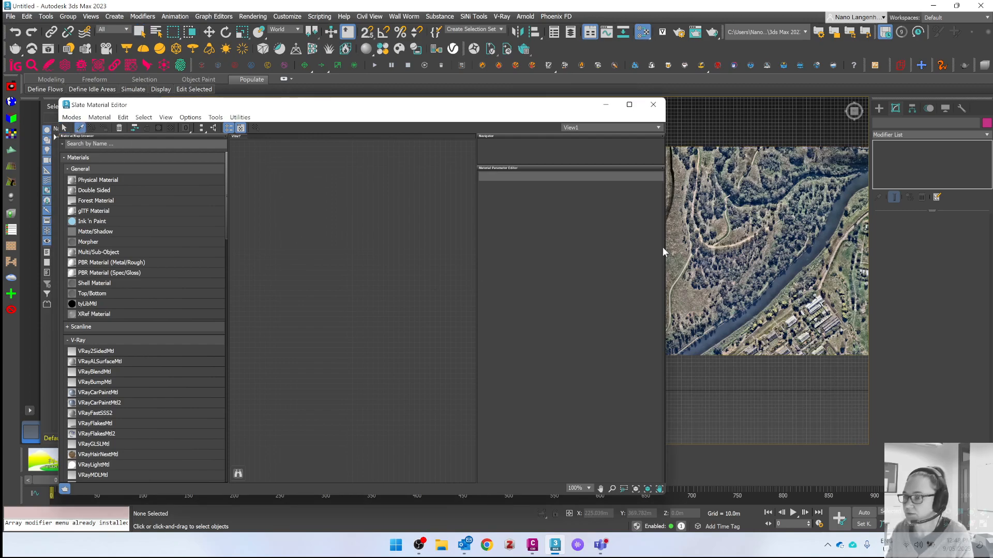
click(738, 241)
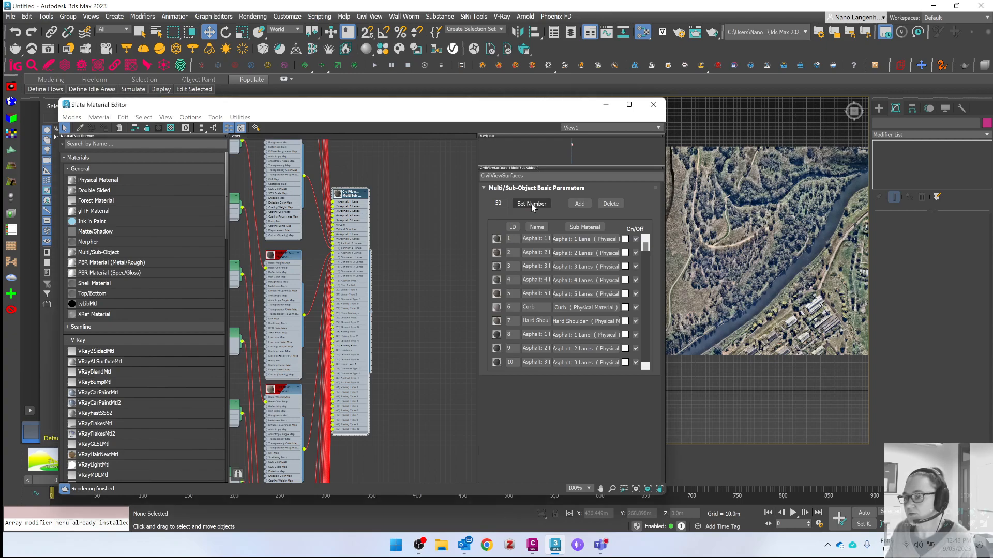
- Set the CivilViewSurfaces multi/sub-object material to 31 materials and move its node away from the sub-material nodes
click(533, 206)
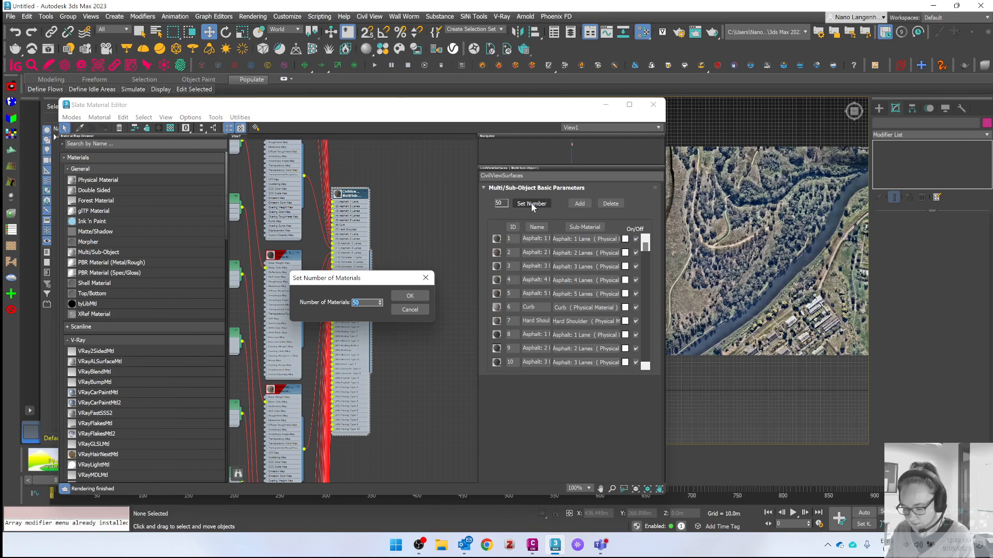
text(51)
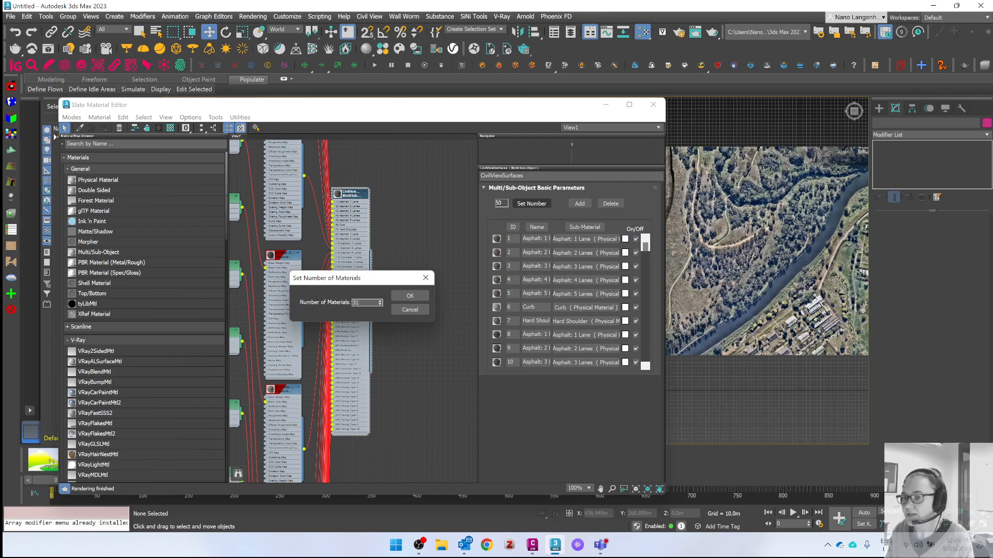
click(414, 296)
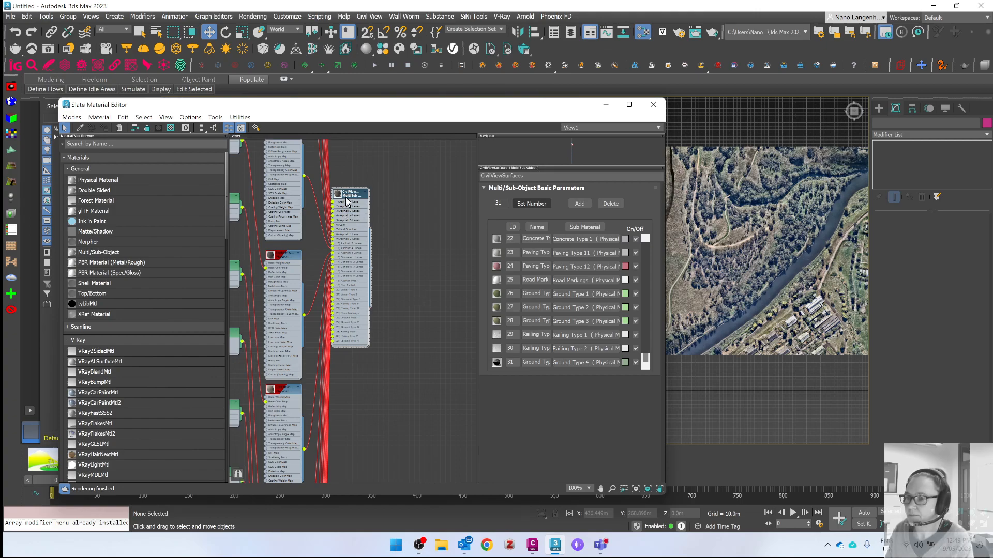
drag(349, 197, 432, 202)
- Delete the first group of disconnected material nodes and their maps below the connected sub-materials in the node view
scroll(330, 288, down, 3)
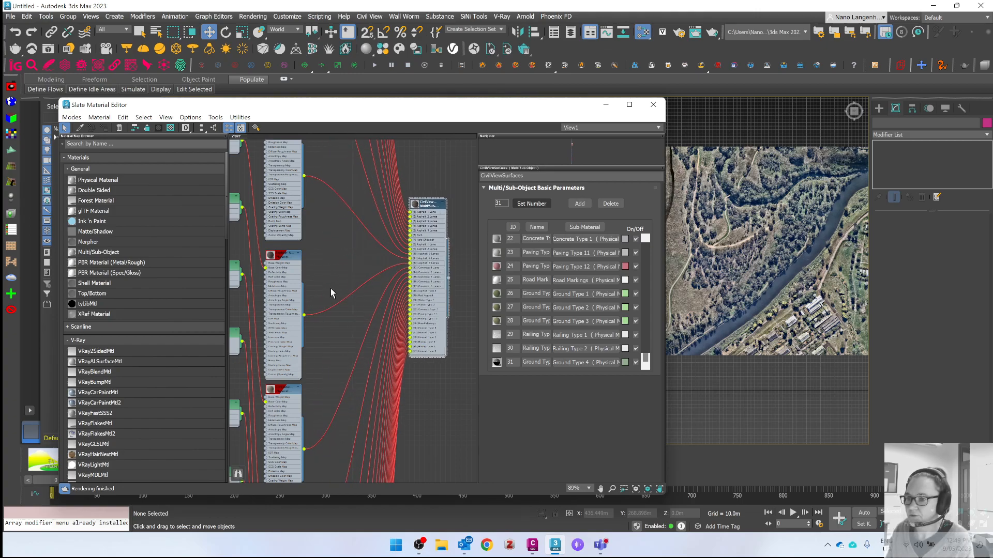
scroll(337, 290, down, 7)
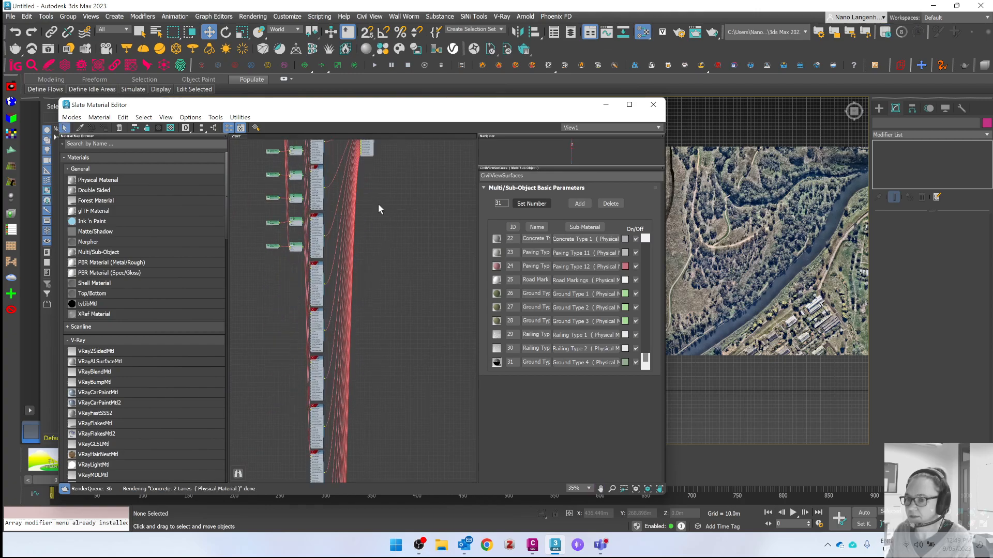
scroll(369, 364, down, 4)
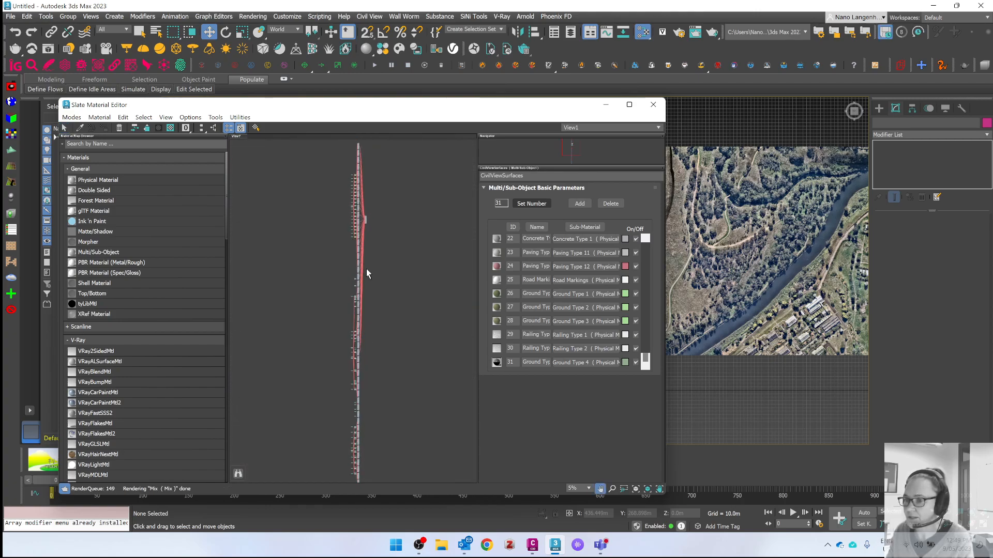
scroll(368, 376, up, 5)
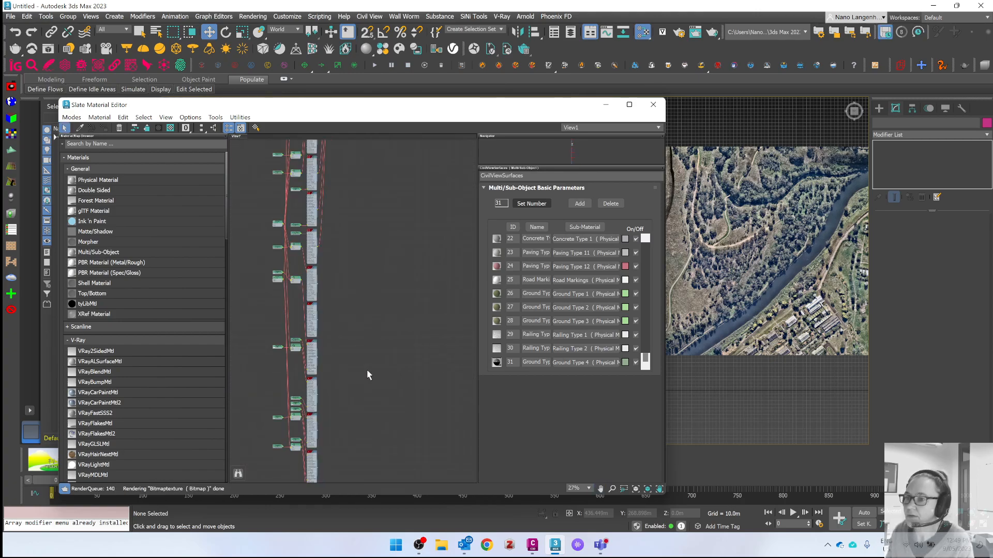
drag(339, 280, 295, 358)
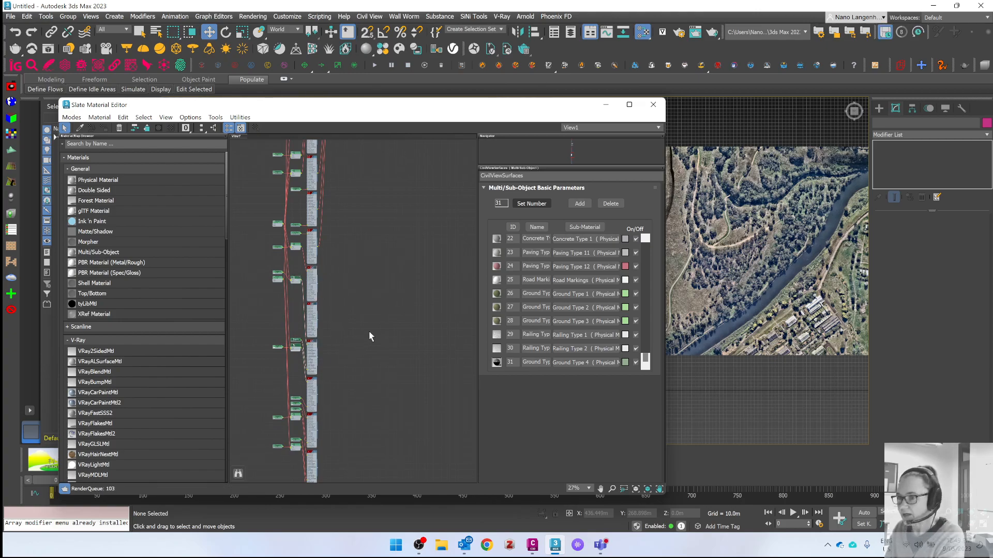
key(Delete)
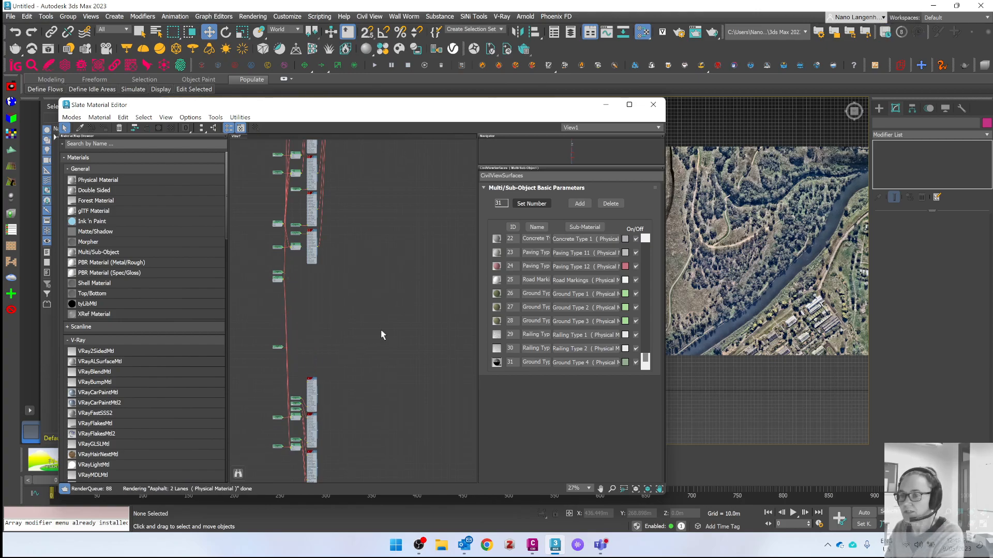
- Delete the stray bitmap node and the second, lowest group of disconnected material nodes with their maps
drag(274, 360, 252, 318)
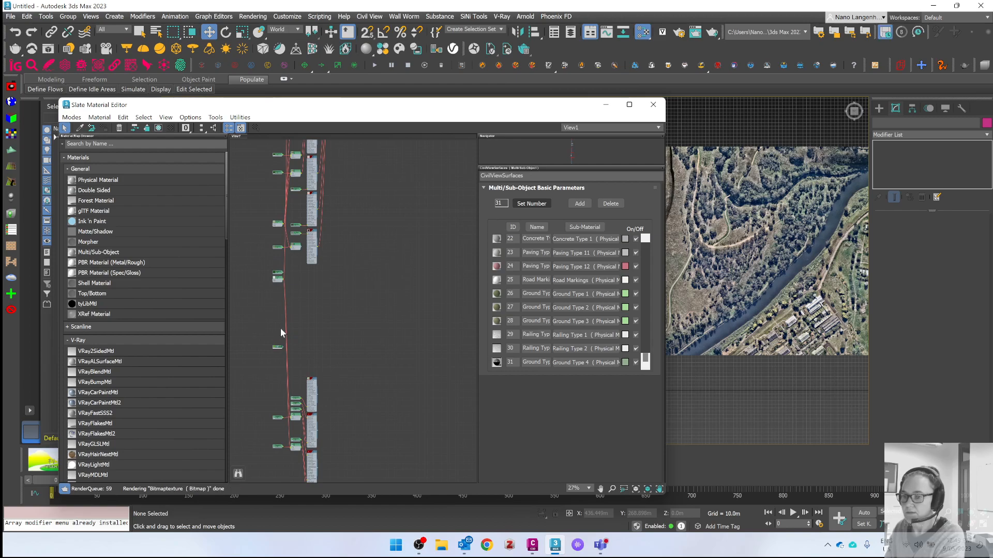
scroll(356, 325, down, 4)
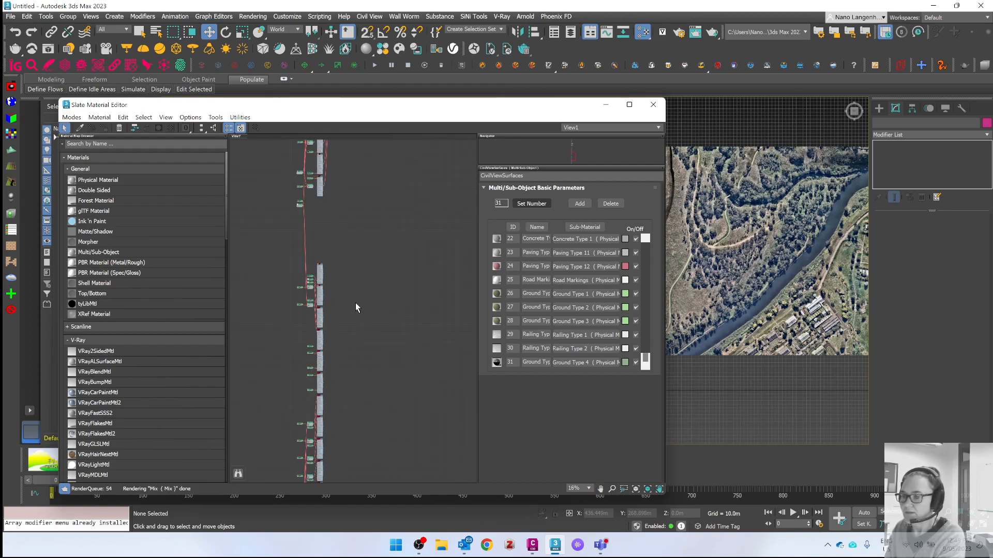
scroll(372, 272, down, 6)
middle_drag(382, 344, 367, 329)
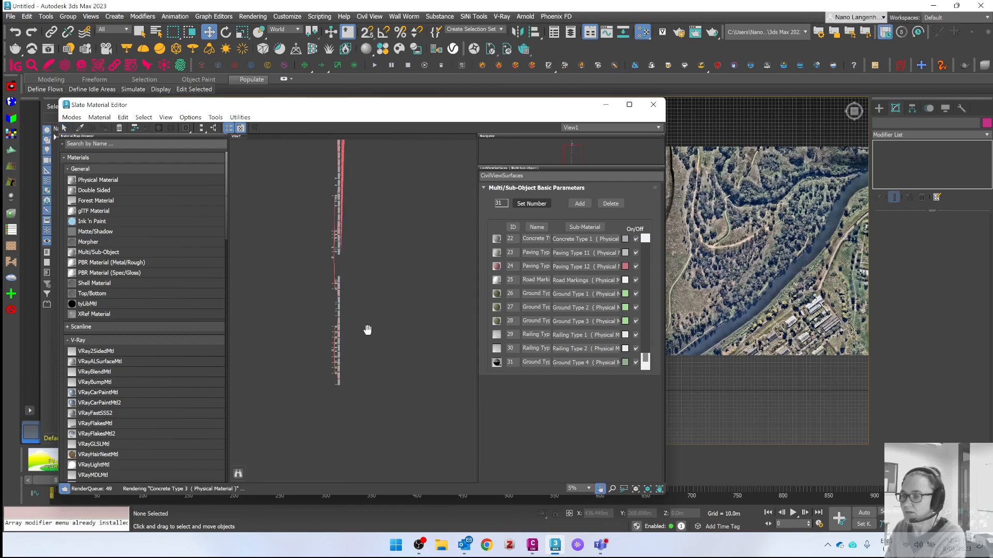
drag(365, 269, 318, 398)
key(Delete)
- Enlarge the preview of the Ground Type 4 bitmap node and show its parameters
scroll(331, 316, up, 8)
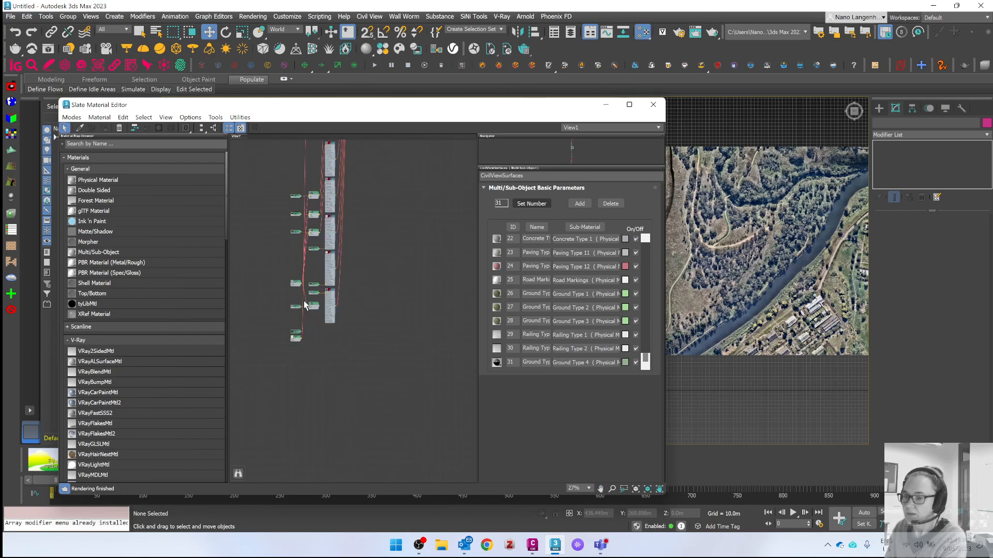
scroll(306, 304, up, 8)
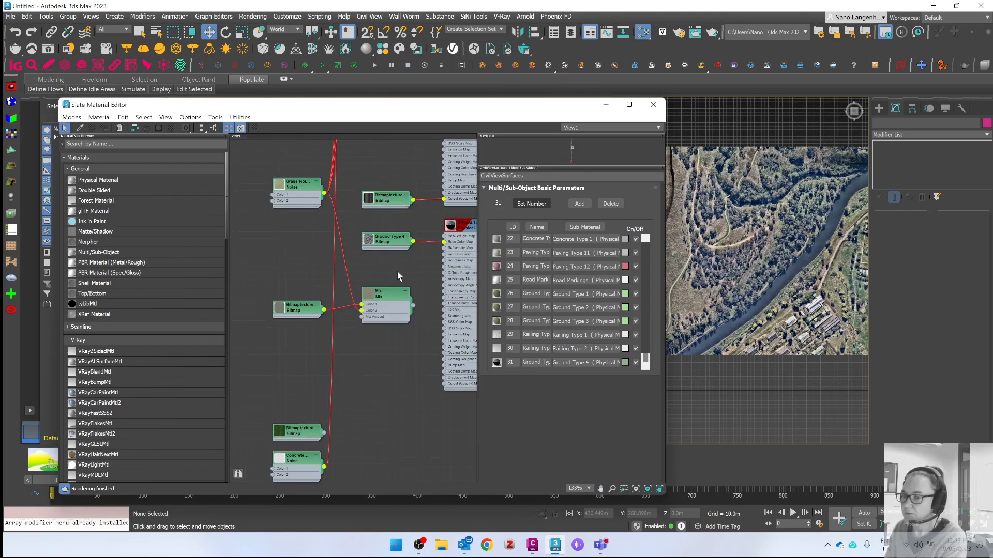
scroll(369, 283, up, 2)
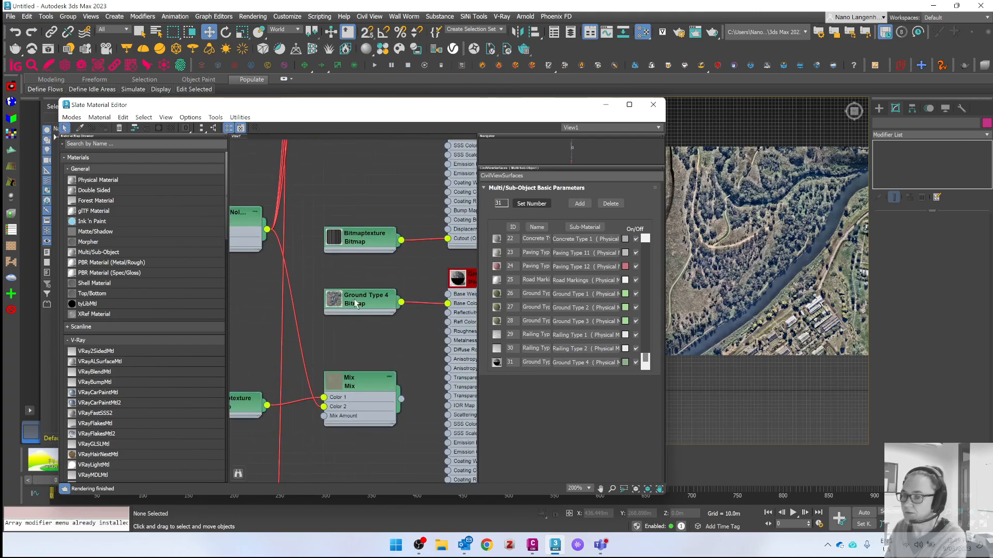
double_click(332, 304)
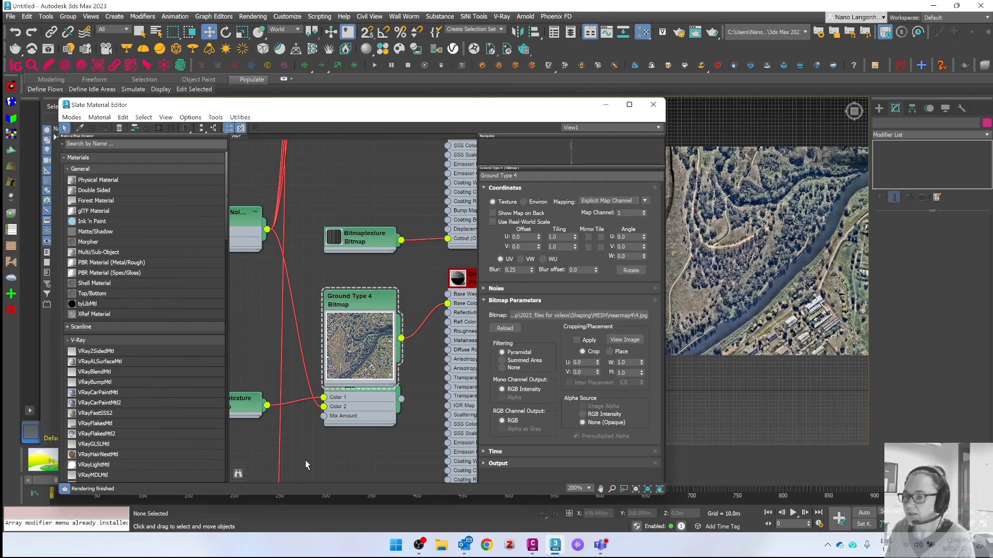
- Delete the two leftover map nodes, a bitmap and a concrete noise, below the Ground Type 4 branch
scroll(328, 454, down, 10)
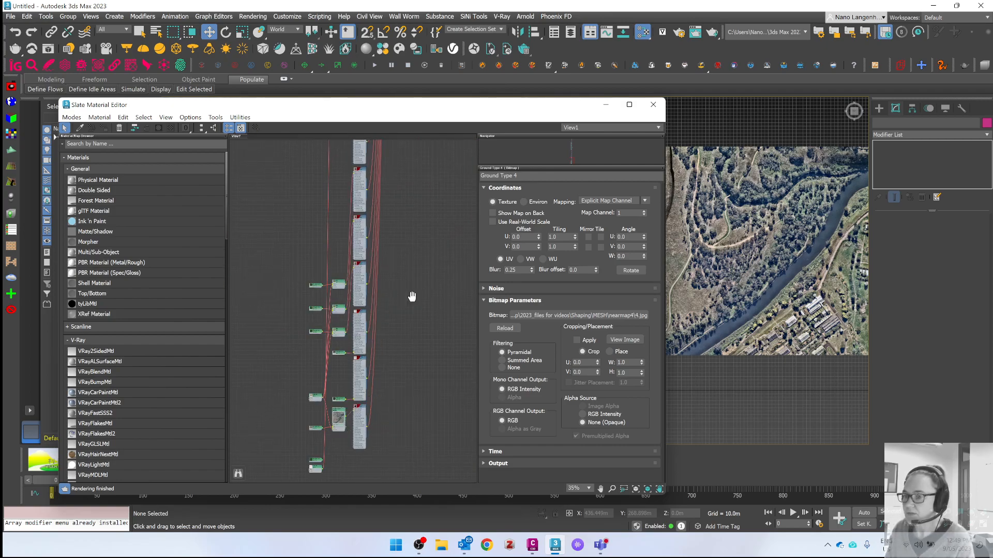
scroll(412, 296, down, 5)
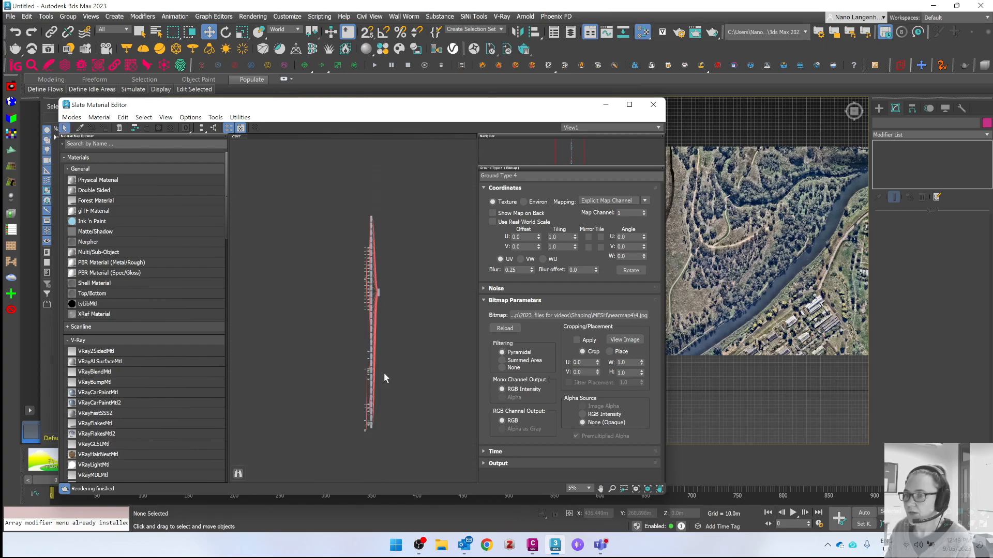
middle_drag(399, 305, 388, 335)
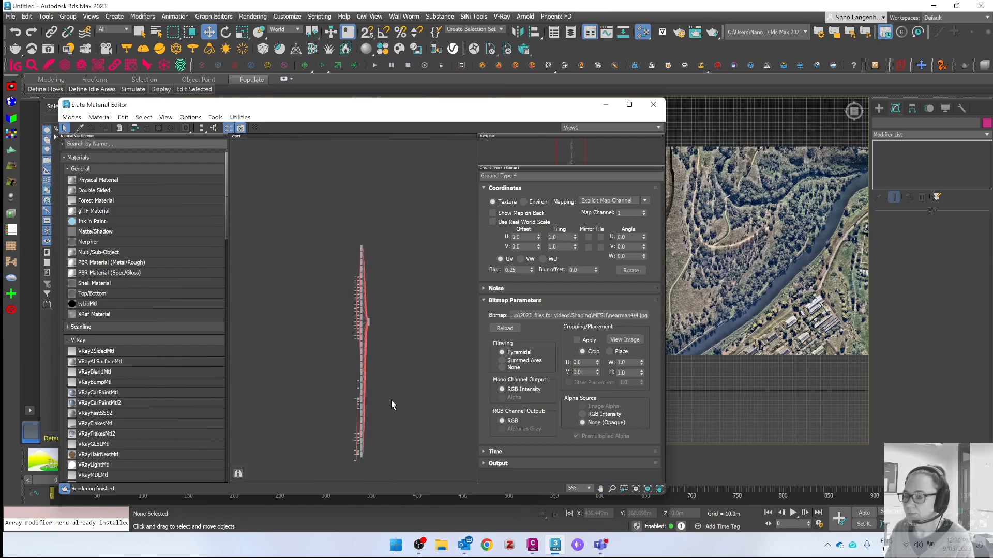
scroll(363, 457, up, 8)
drag(366, 451, 309, 399)
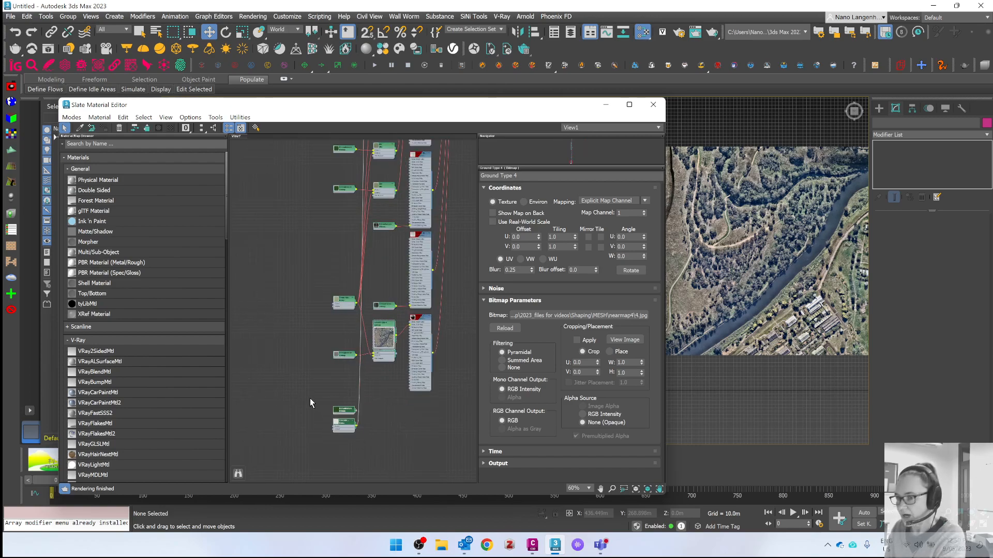
key(Delete)
- Move the Ground Type 4 material and its maps down away from the other nodes, and shift the Grass Noise node aside
drag(451, 412, 309, 316)
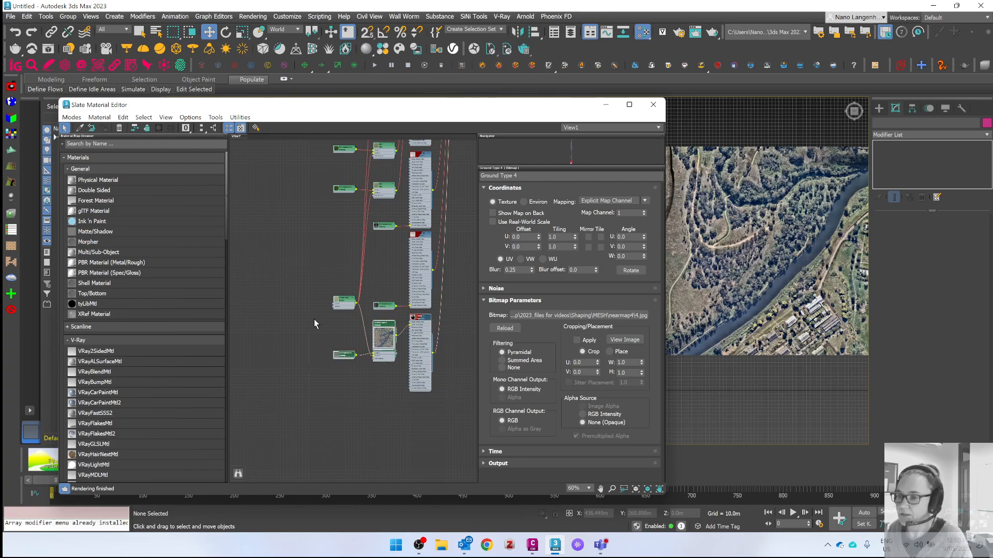
drag(417, 322, 365, 367)
scroll(349, 302, up, 5)
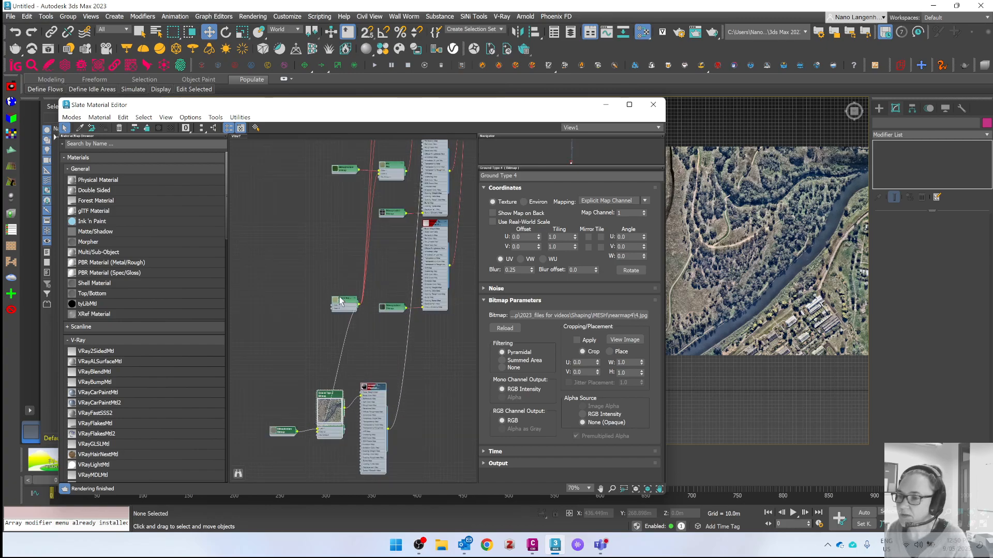
drag(349, 302, 240, 290)
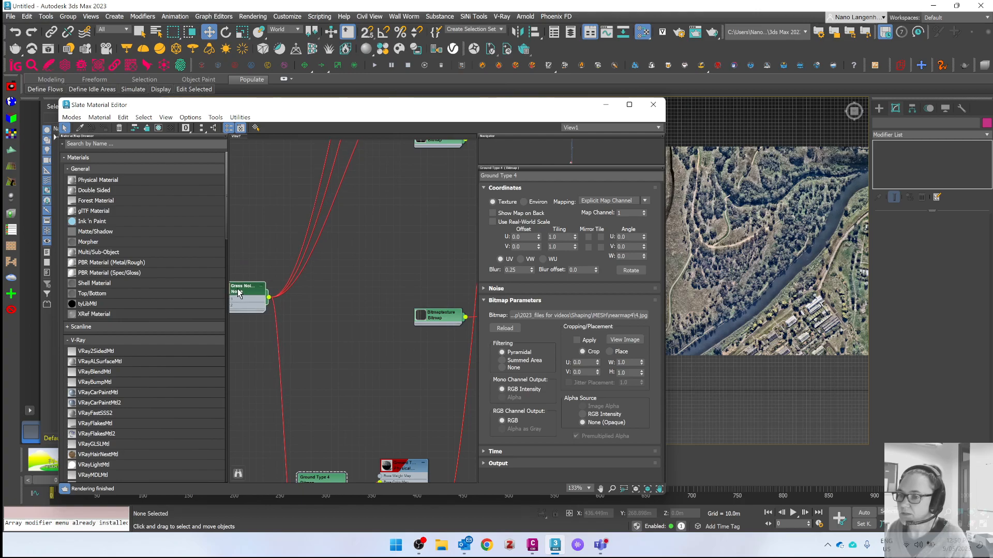
- Delete the empty sub-material entries with IDs 11 to 21 from the CivilViewSurfaces multi/sub-object material
scroll(370, 350, down, 3)
scroll(370, 355, down, 2)
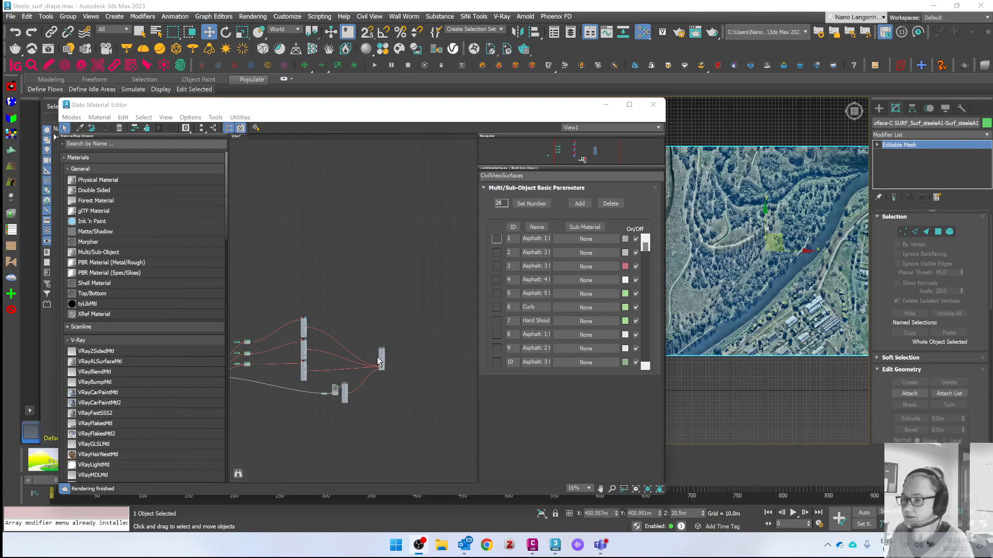
scroll(377, 371, up, 2)
middle_drag(303, 353, 330, 303)
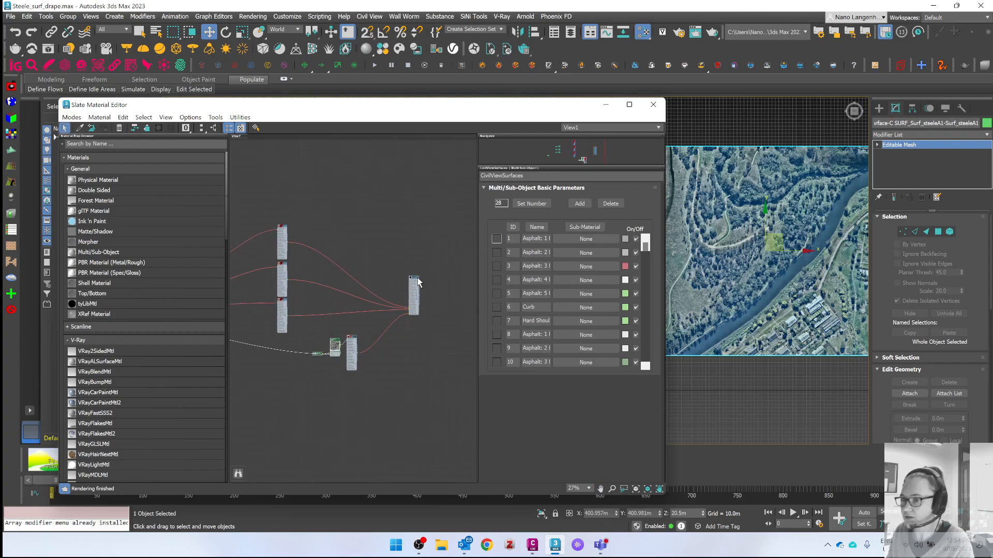
scroll(418, 282, up, 5)
scroll(421, 267, up, 1)
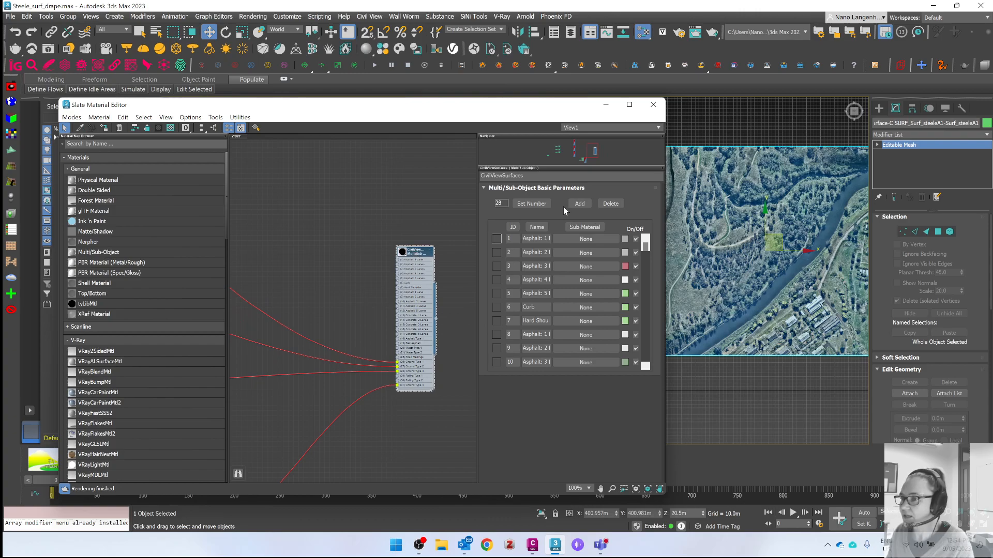
click(646, 294)
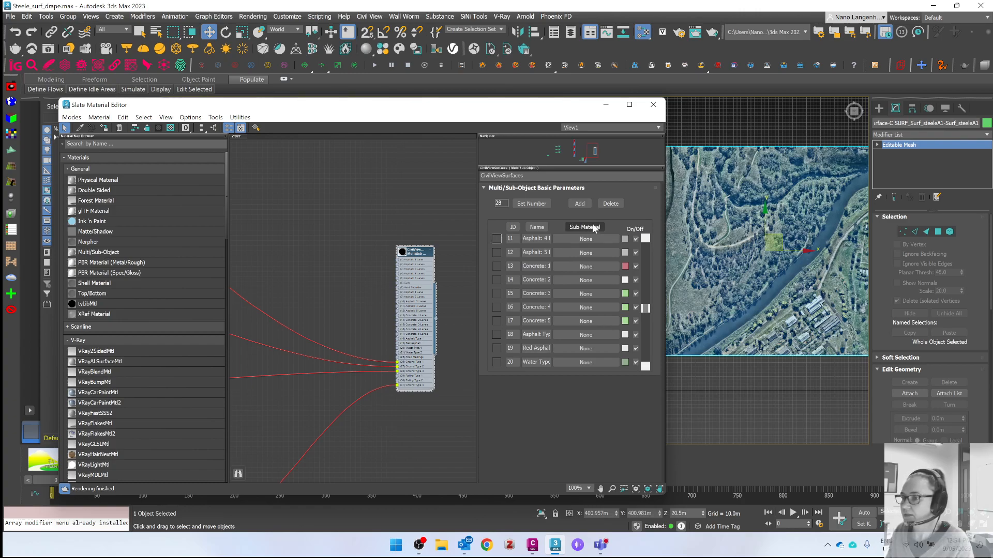
click(611, 204)
click(610, 204)
click(610, 204)
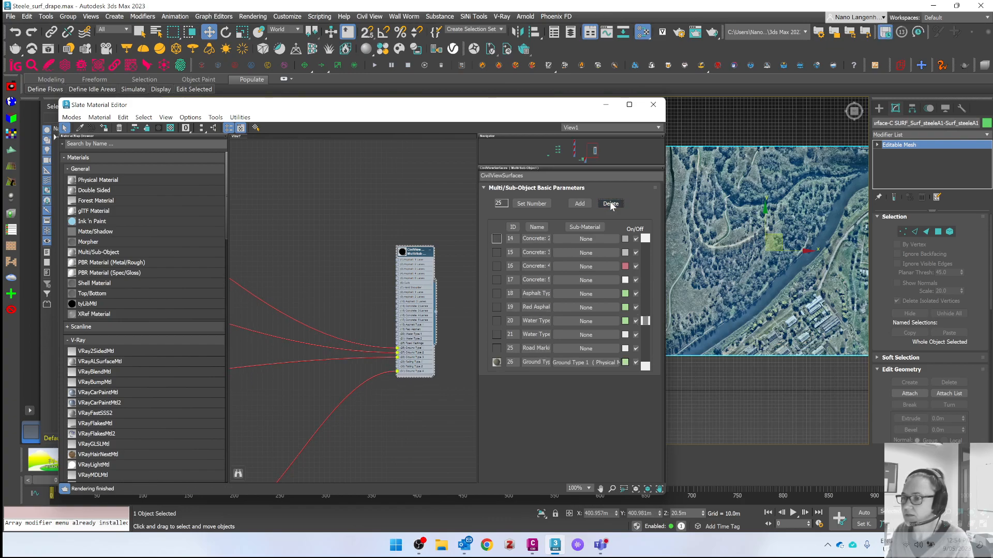
click(610, 203)
click(610, 203)
click(611, 203)
click(610, 204)
click(610, 204)
click(610, 204)
click(610, 204)
click(610, 204)
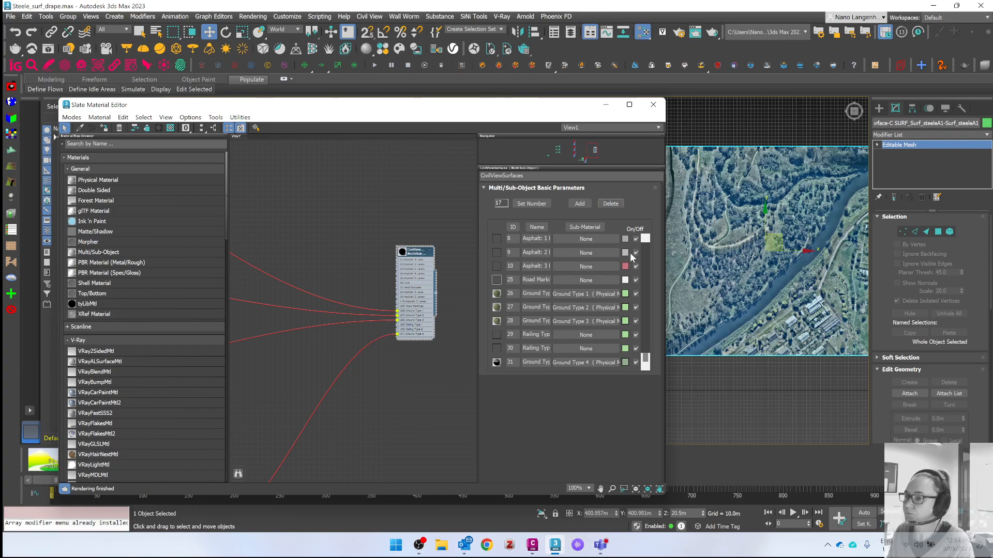
- Delete the empty entries with IDs 1 to 10 and the Road Markings entry with ID 25 from the CivilViewSurfaces material
scroll(647, 337, up, 5)
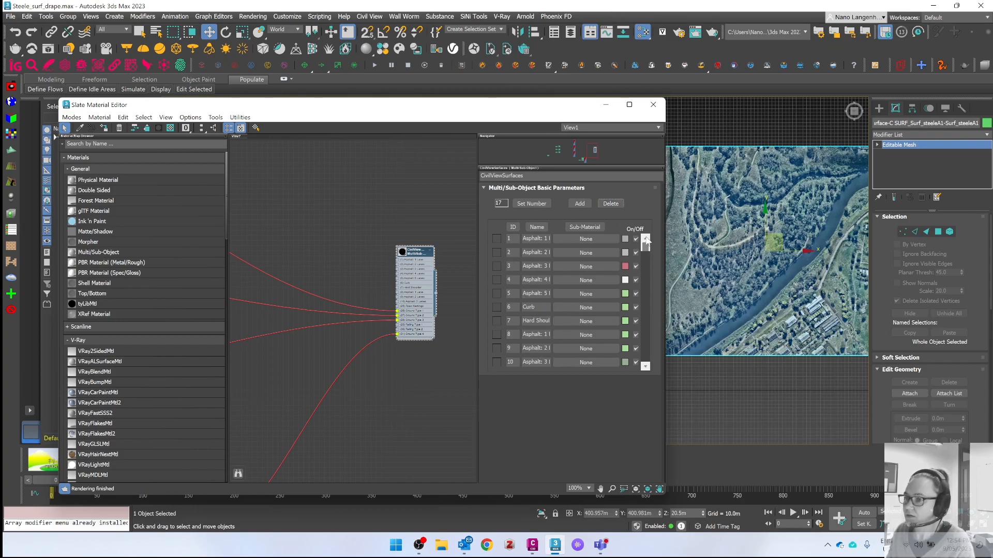
click(496, 239)
click(610, 204)
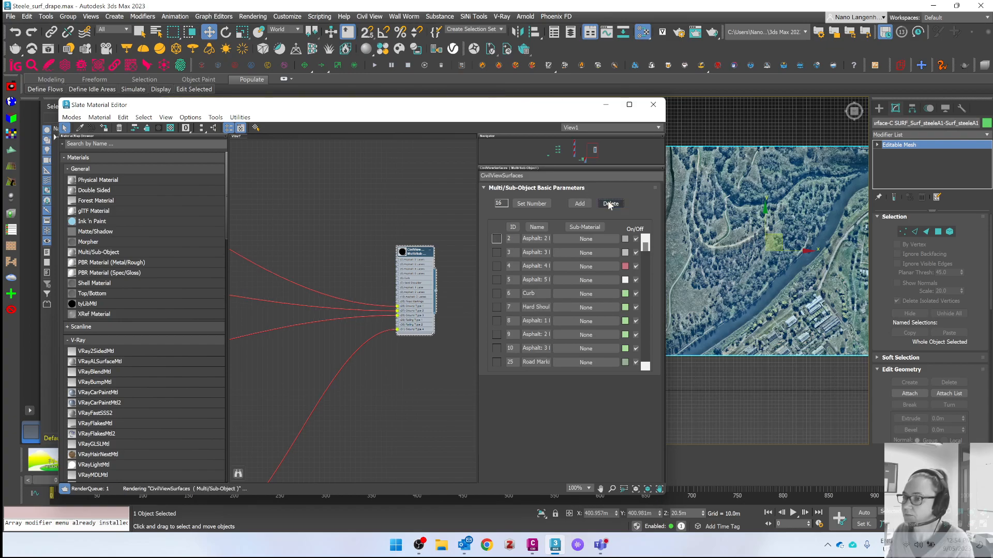
click(610, 203)
click(610, 204)
click(610, 203)
click(610, 204)
click(610, 204)
click(610, 204)
click(610, 204)
click(610, 204)
click(610, 203)
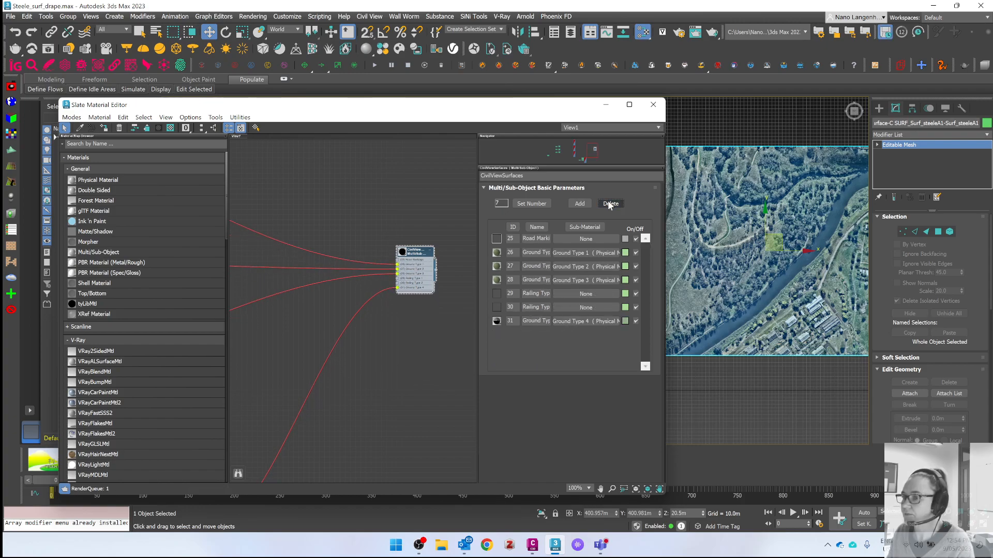
click(610, 204)
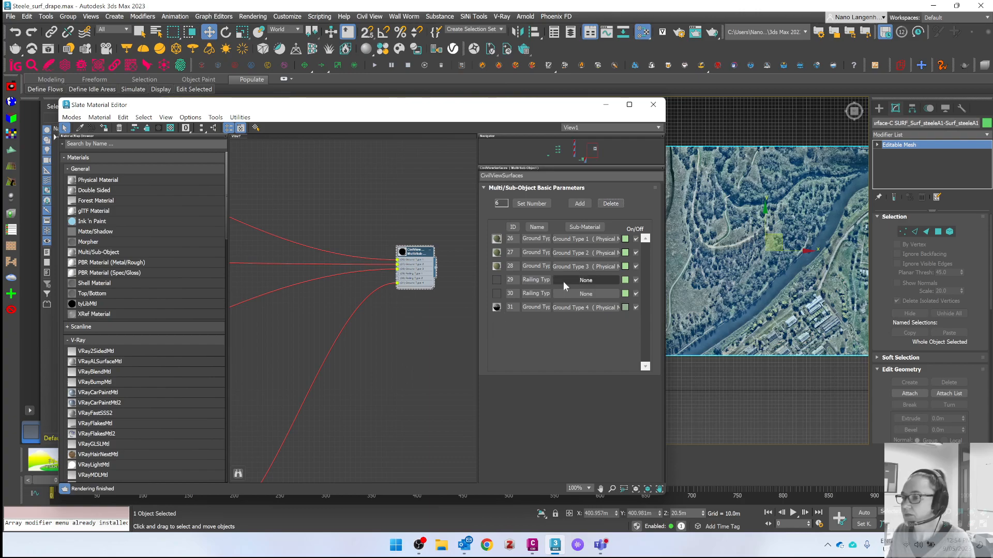
- Delete the empty railing entries with IDs 29 and 30, leaving only the four ground type sub-materials
click(496, 279)
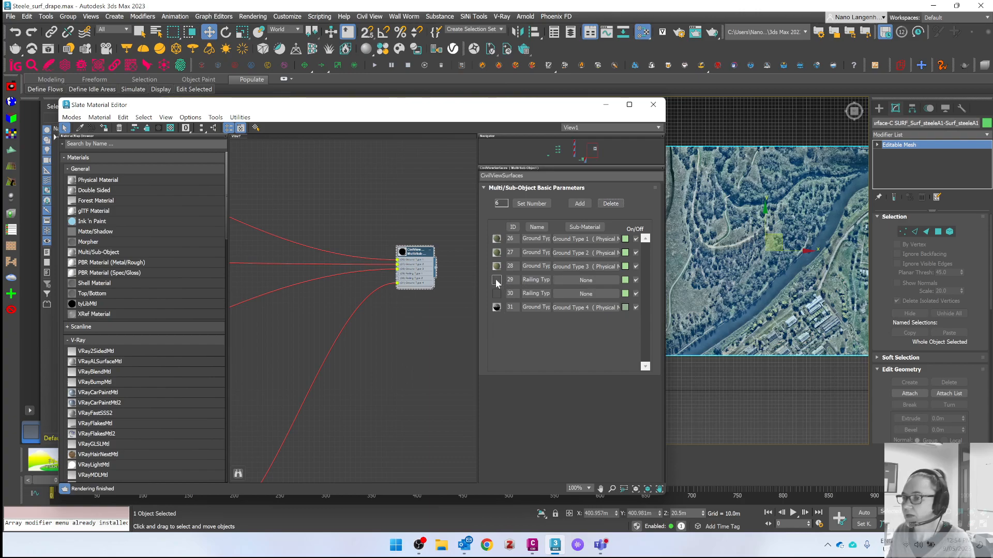
click(610, 204)
click(610, 203)
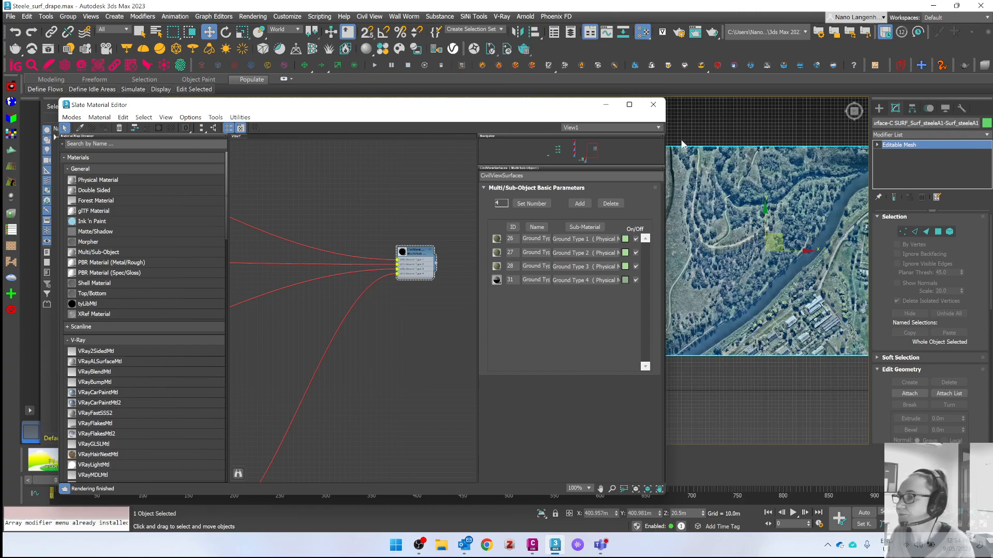
- Close the Slate Material Editor and frame the draped terrain surface in the Top viewport
click(654, 105)
middle_drag(572, 309, 346, 304)
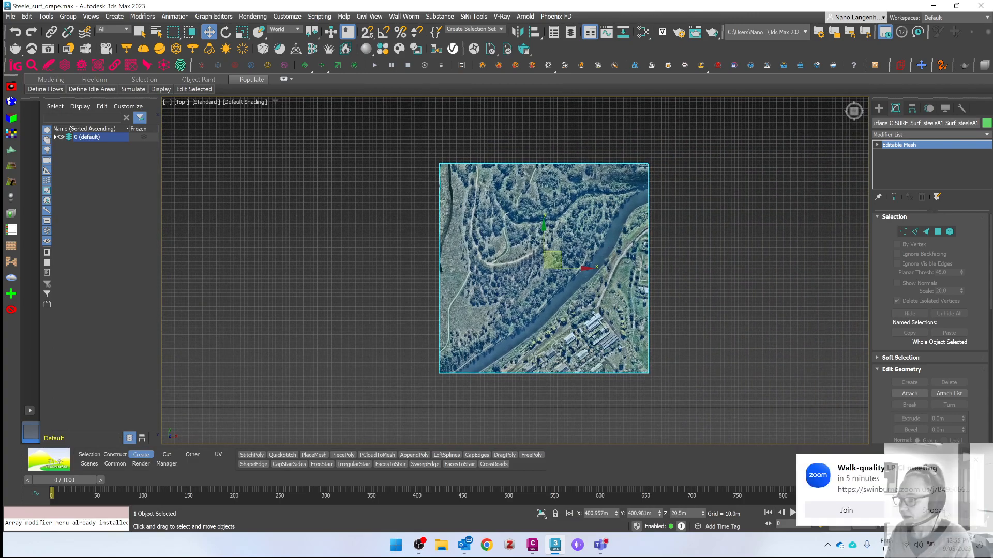
scroll(481, 256, up, 3)
middle_drag(650, 285, 579, 321)
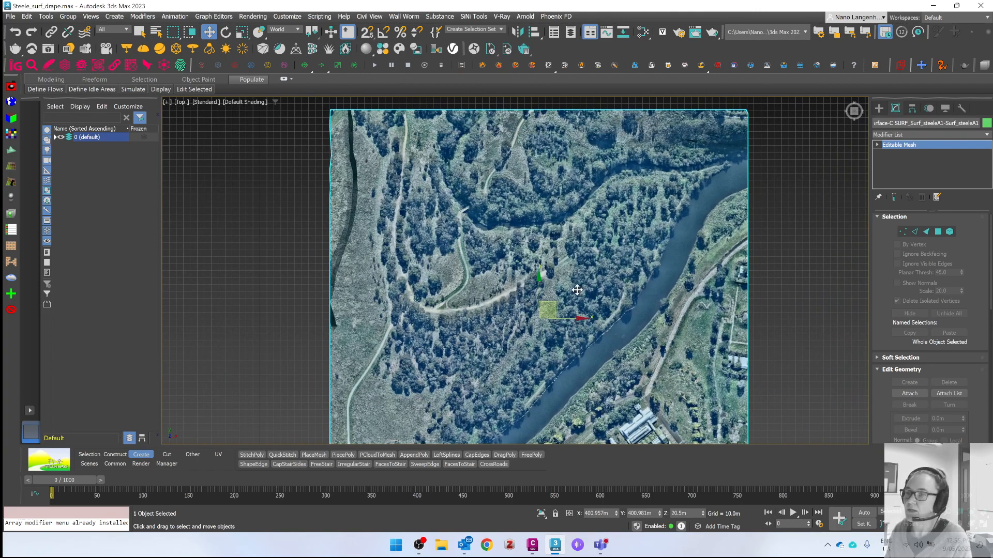